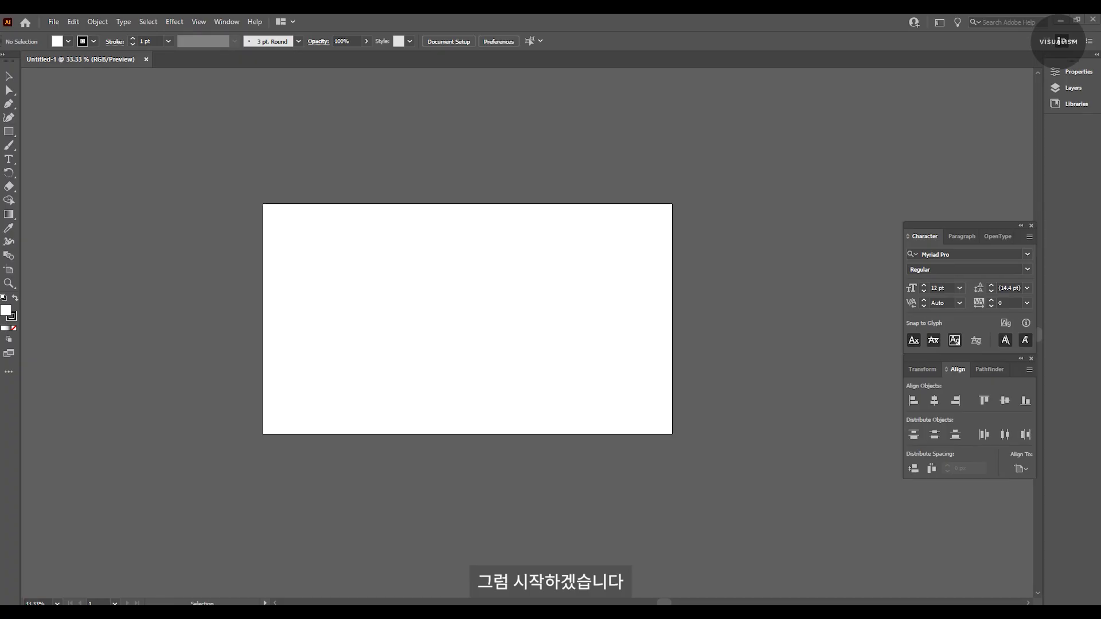
Step: Type VISUALISM on the artboard and move it to the centre
scroll(321, 285, "up", 1, "alt")
left_click(462, 291)
type("V")
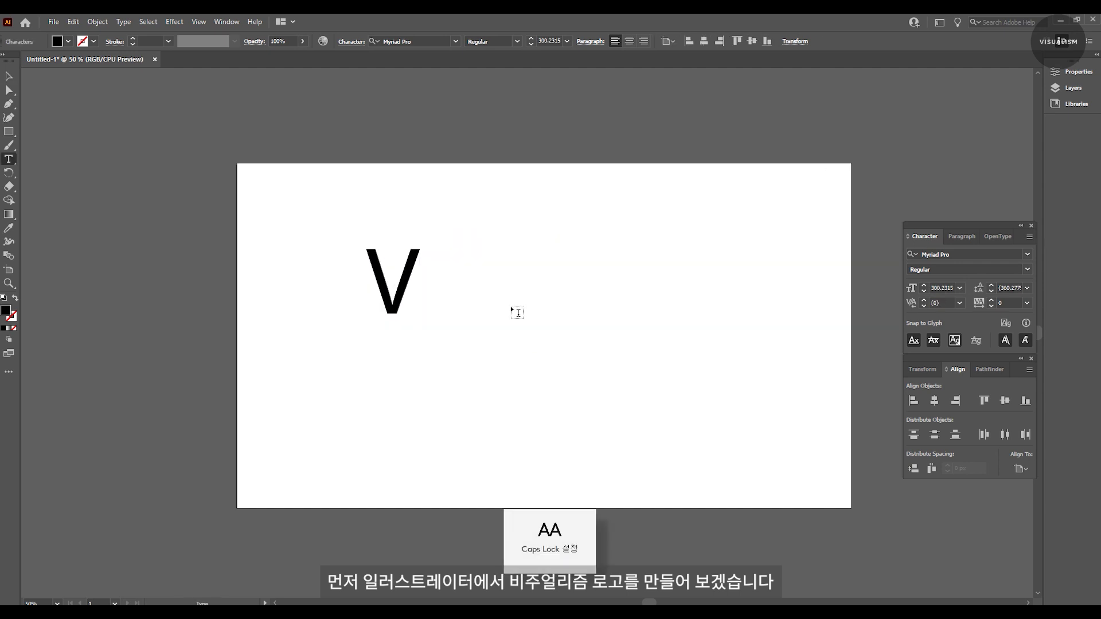
type("ISUALU")
left_click_drag(511, 309, 471, 354)
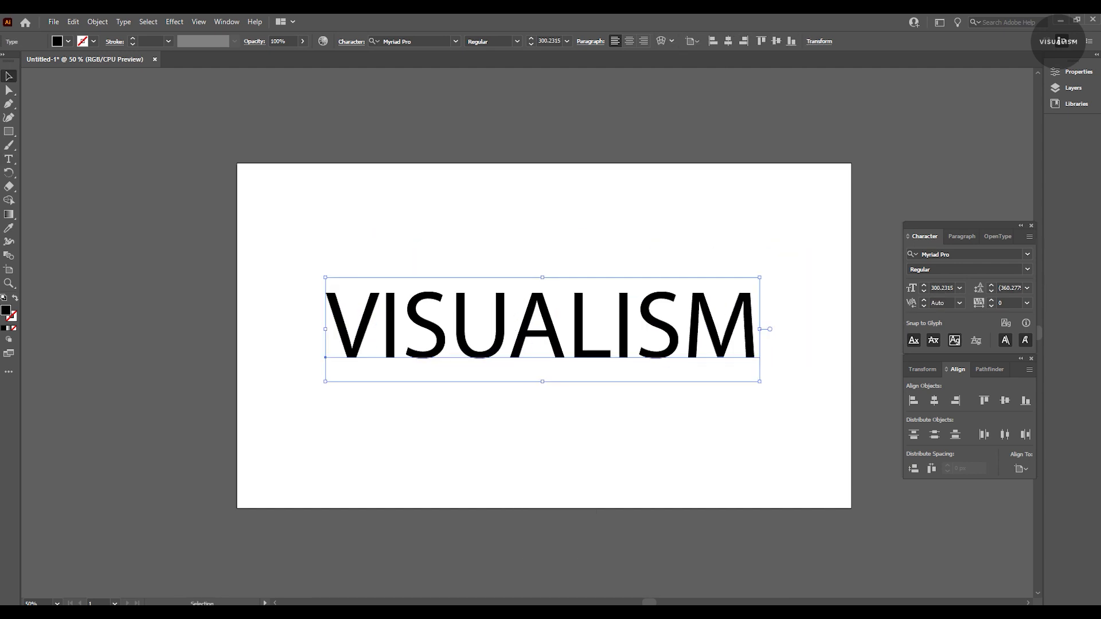
Step: Set the text to MADE TOMMY Medium with tracking 70
left_click(994, 255)
type("TOMM")
key("Caps_Lock")
key("Down")
key("Down")
key("Down")
key("Up")
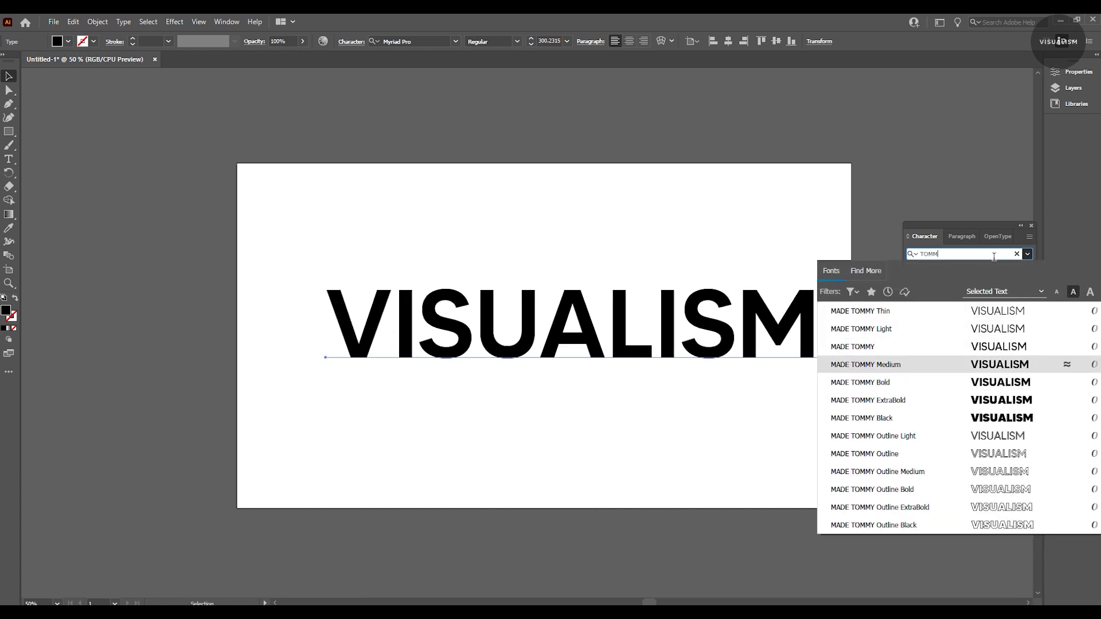
key("Return")
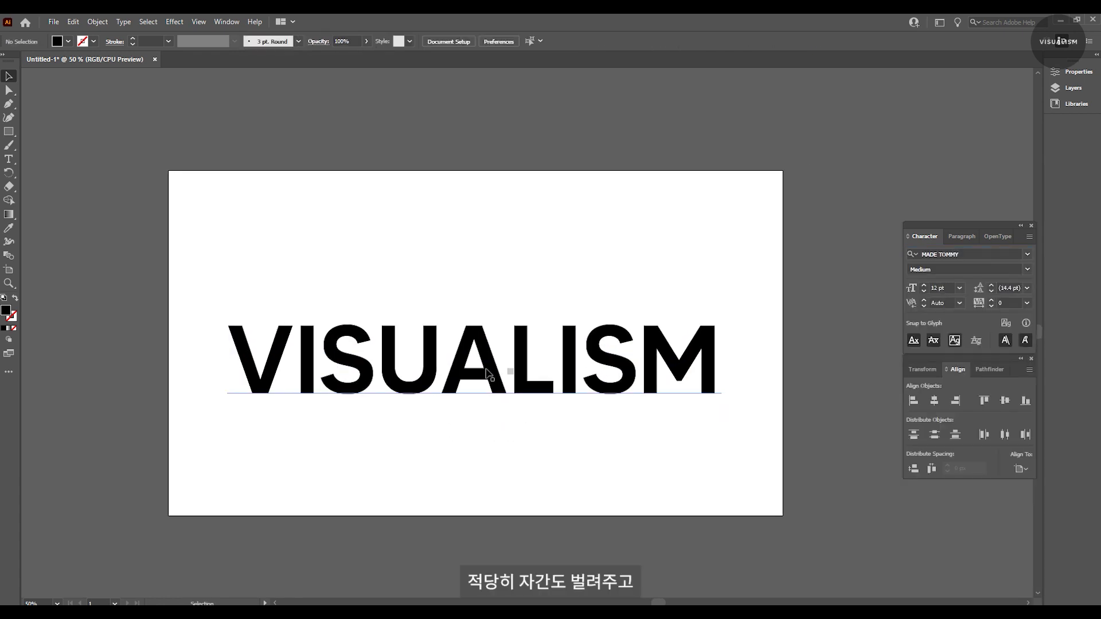
type("70")
key("Return")
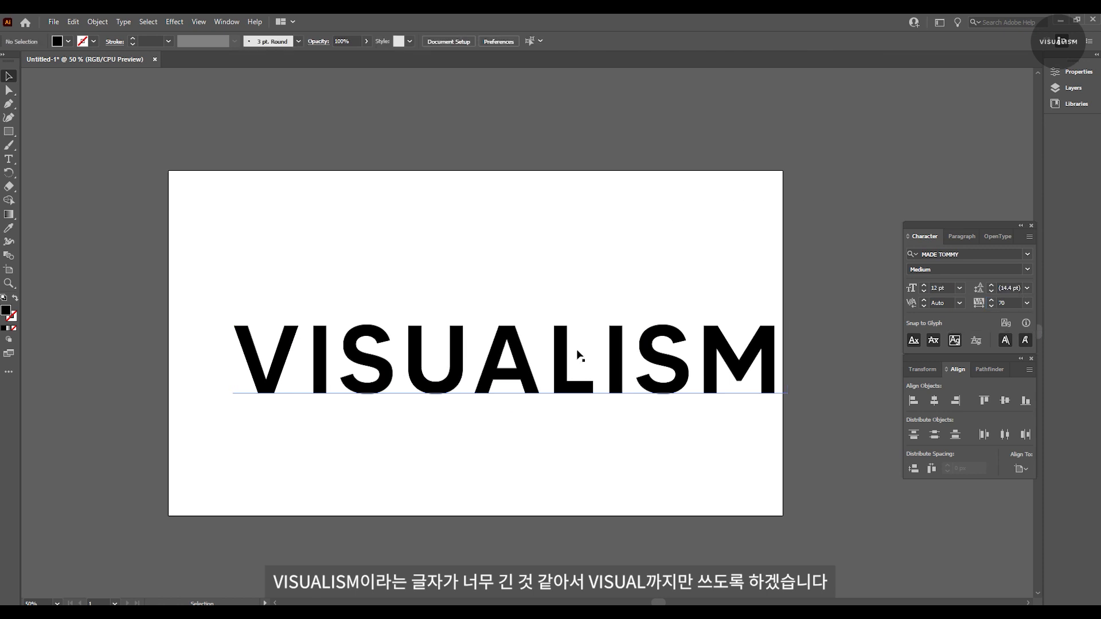
Step: Reposition the outlined lettering and mark the trailing ISM letters
left_click_drag(578, 356, 551, 336)
left_click(555, 414)
left_click_drag(470, 420, 438, 446)
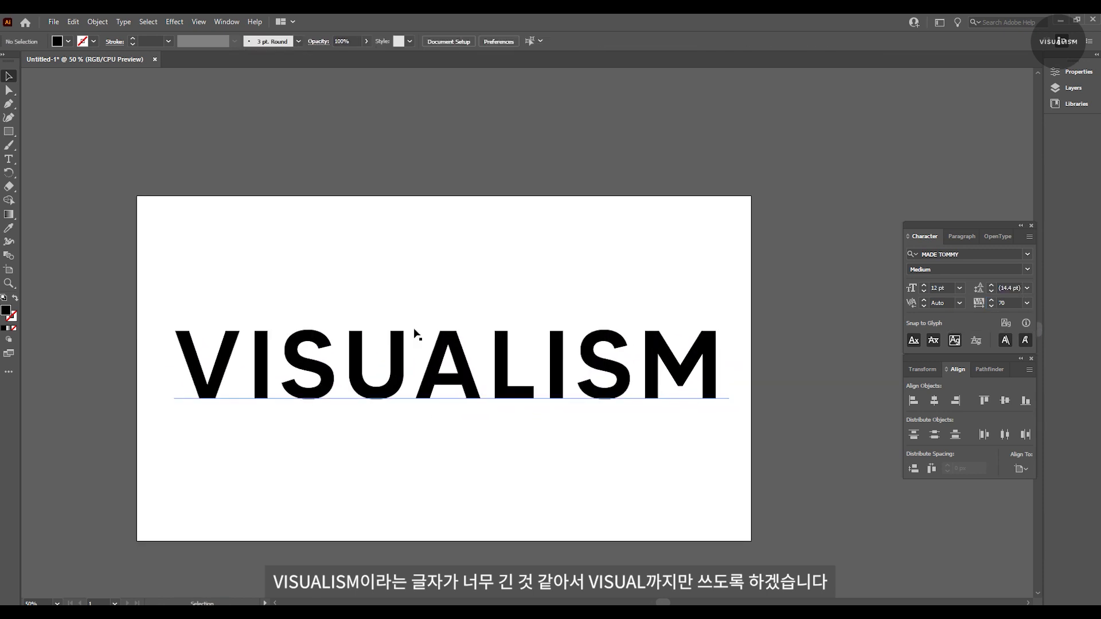
left_click(446, 361)
left_click_drag(545, 367, 792, 356)
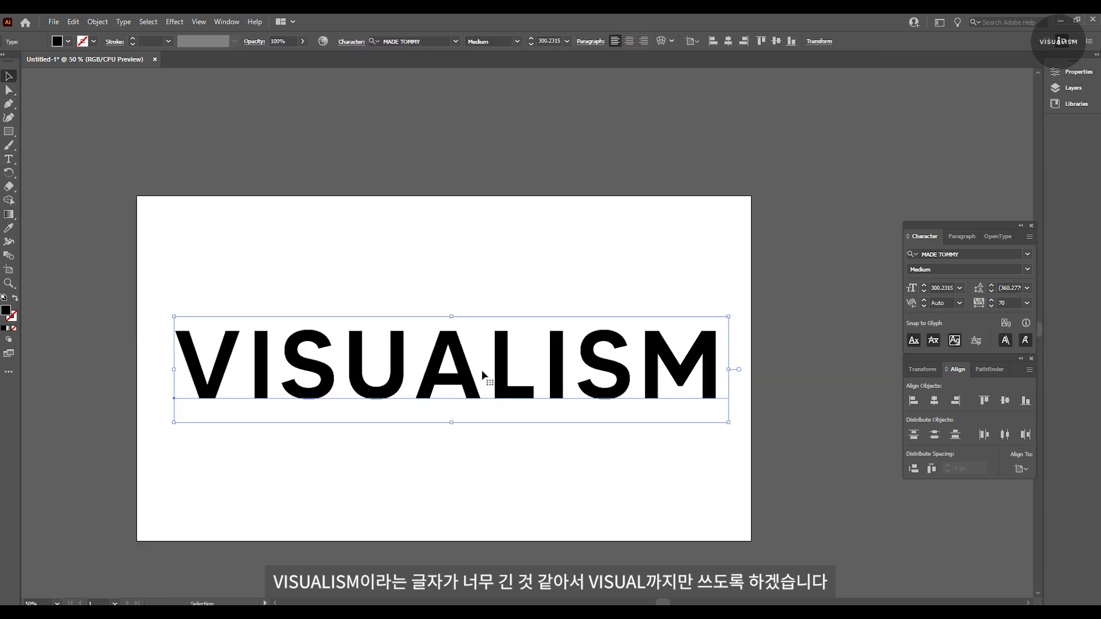
double_click(559, 368)
Step: Delete the ISM letters, reposition VISUAL and switch to Outline view
key("Delete")
left_click_drag(585, 283, 63, 458)
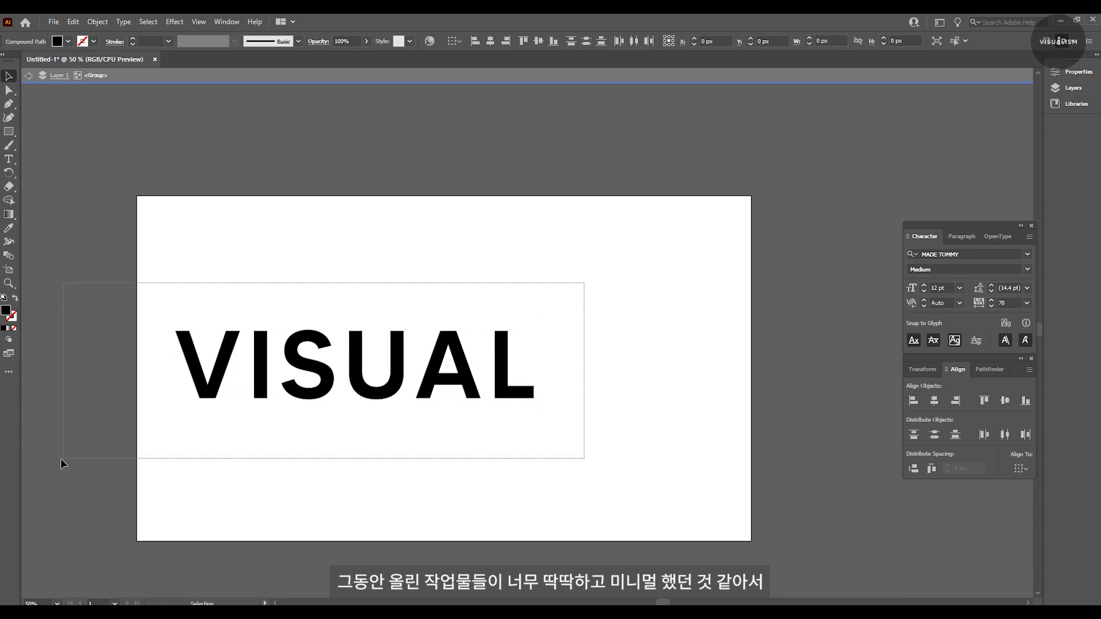
left_click_drag(477, 378, 516, 445)
scroll(423, 405, "up", 3, "alt")
key("ctrl+y")
scroll(485, 405, "up", 2, "alt")
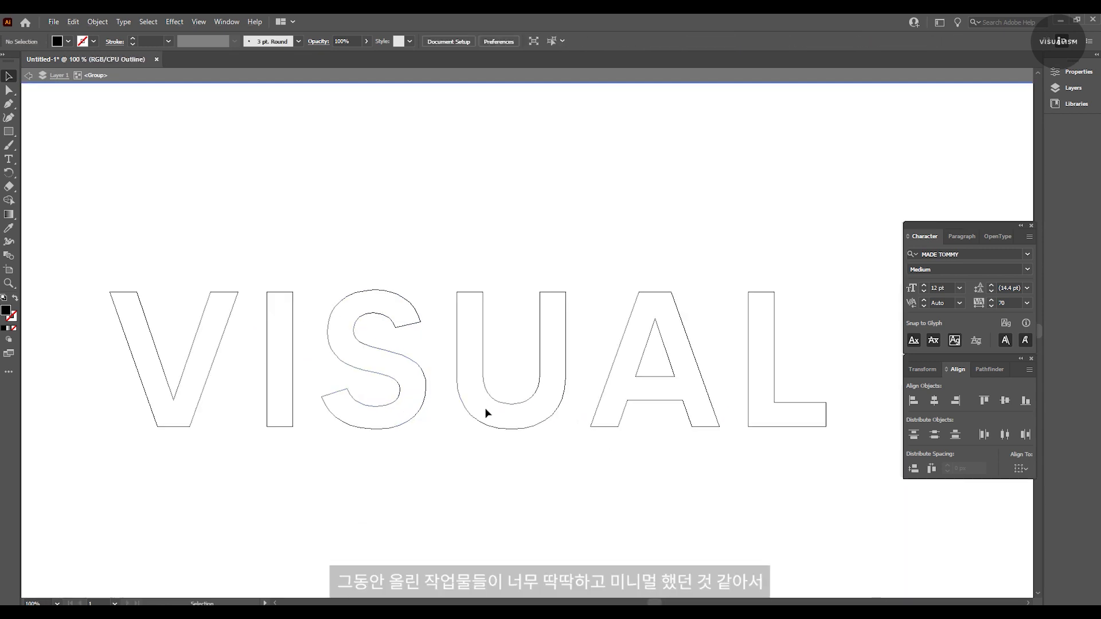
scroll(346, 444, "up", 1, "alt")
Step: Round the corners of the L and the A with live corner widgets
key("a")
left_click(618, 369)
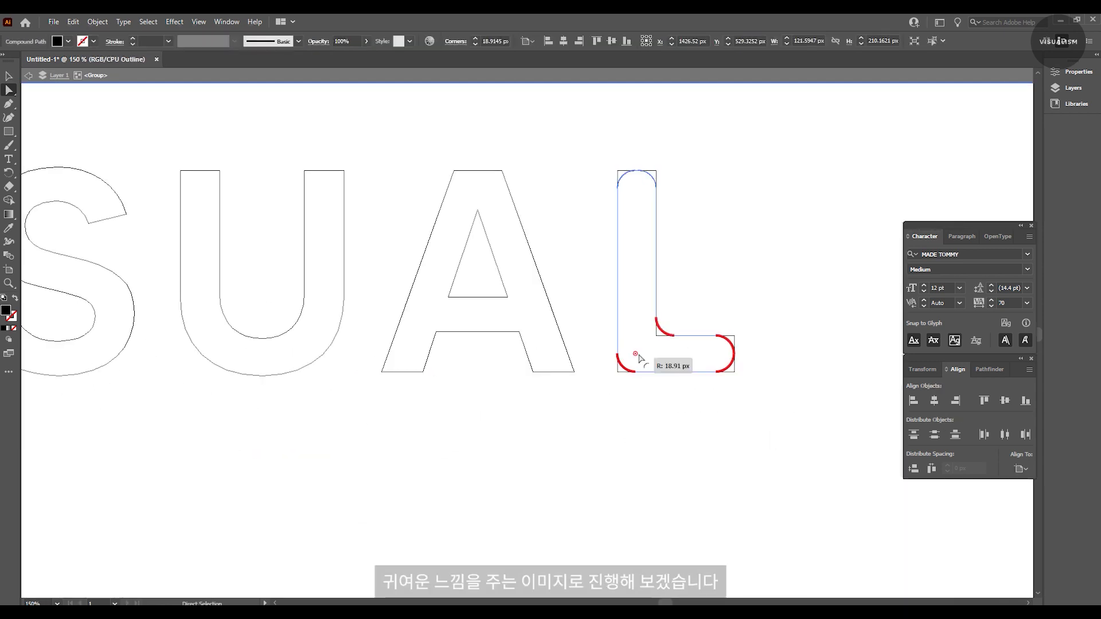
left_click_drag(641, 360, 642, 361)
scroll(577, 472, "up", 2)
left_click_drag(665, 218, 627, 332)
left_click_drag(741, 386, 533, 457, "shift")
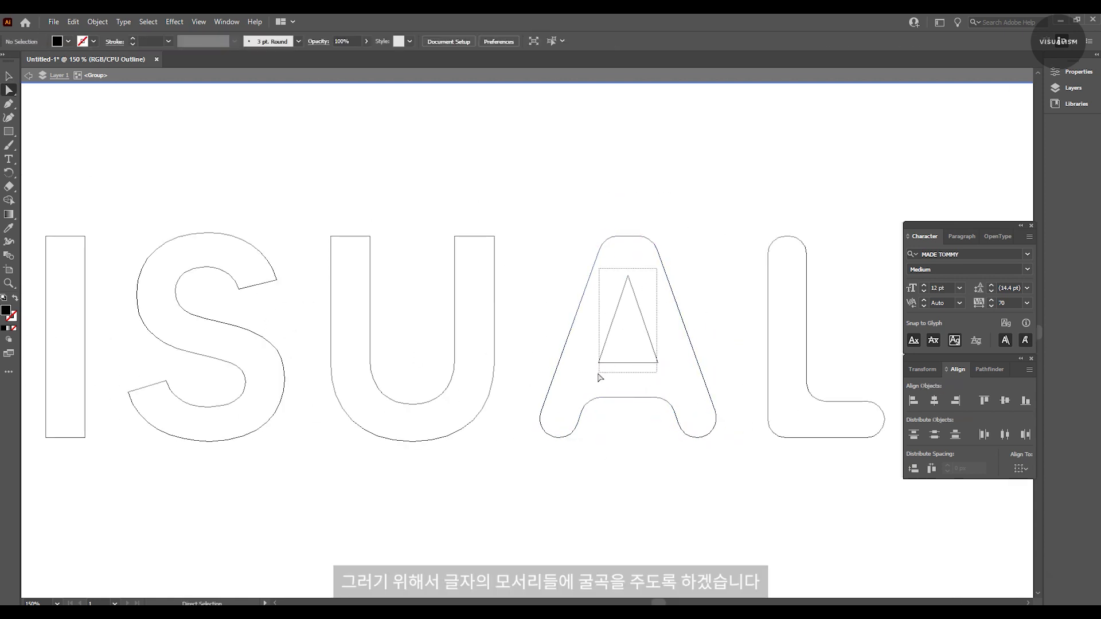
left_click_drag(645, 355, 646, 356)
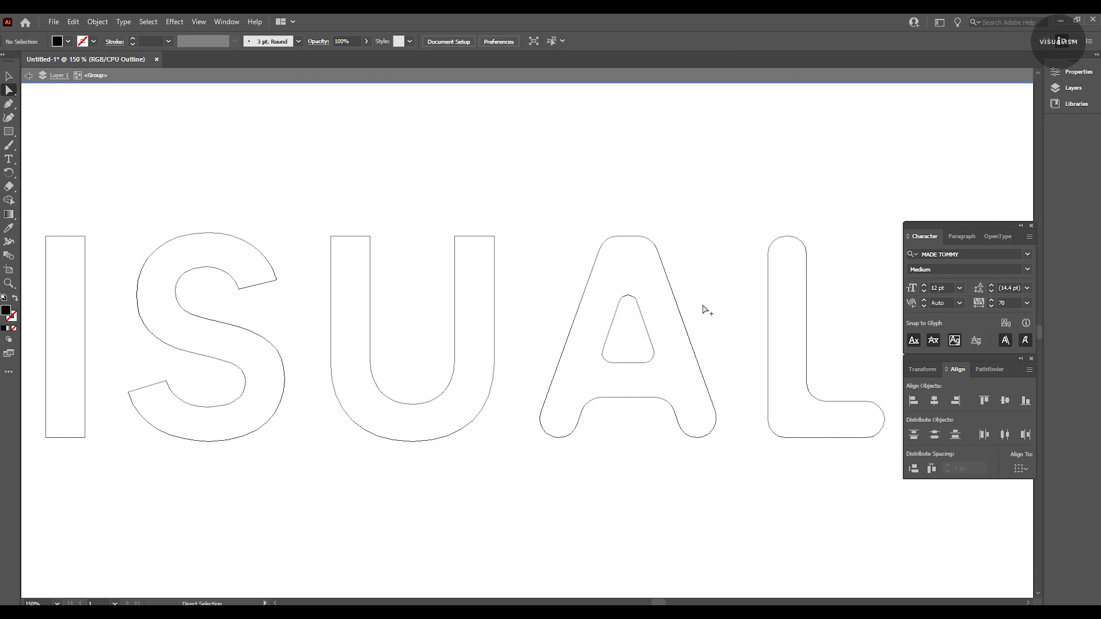
Step: Round the top corners of the U and the sharp ends of the S
scroll(707, 309, "left", 3, "ctrl")
left_click_drag(450, 229, 637, 255)
left_click(567, 290)
scroll(573, 291, "down", 5, "alt")
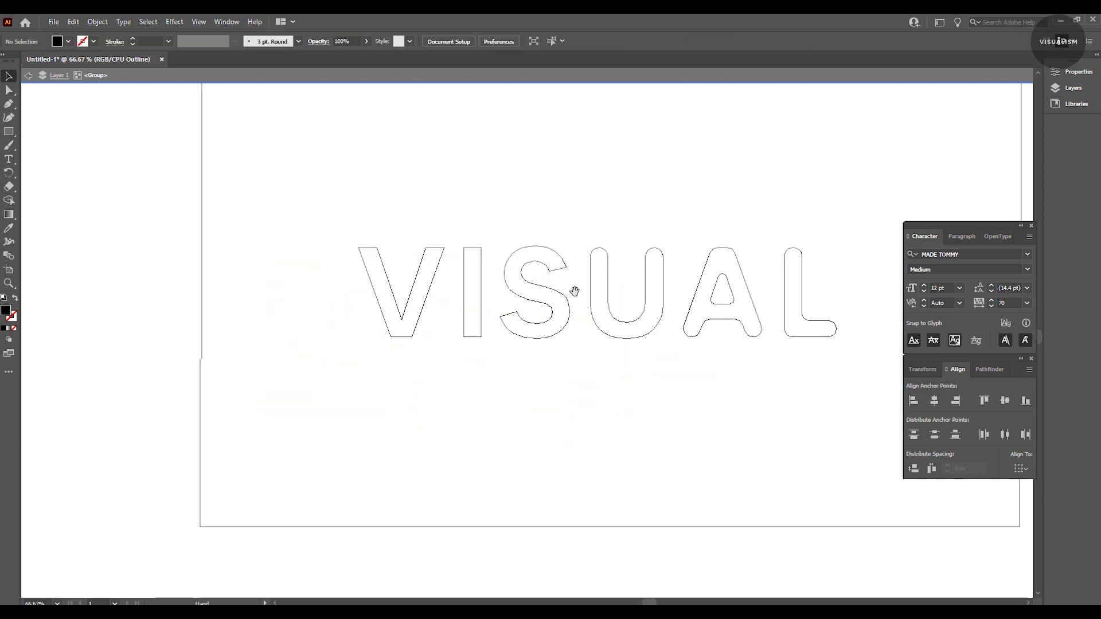
scroll(573, 290, "up", 6, "alt")
left_click_drag(583, 281, 522, 315)
left_click_drag(407, 426, 474, 370)
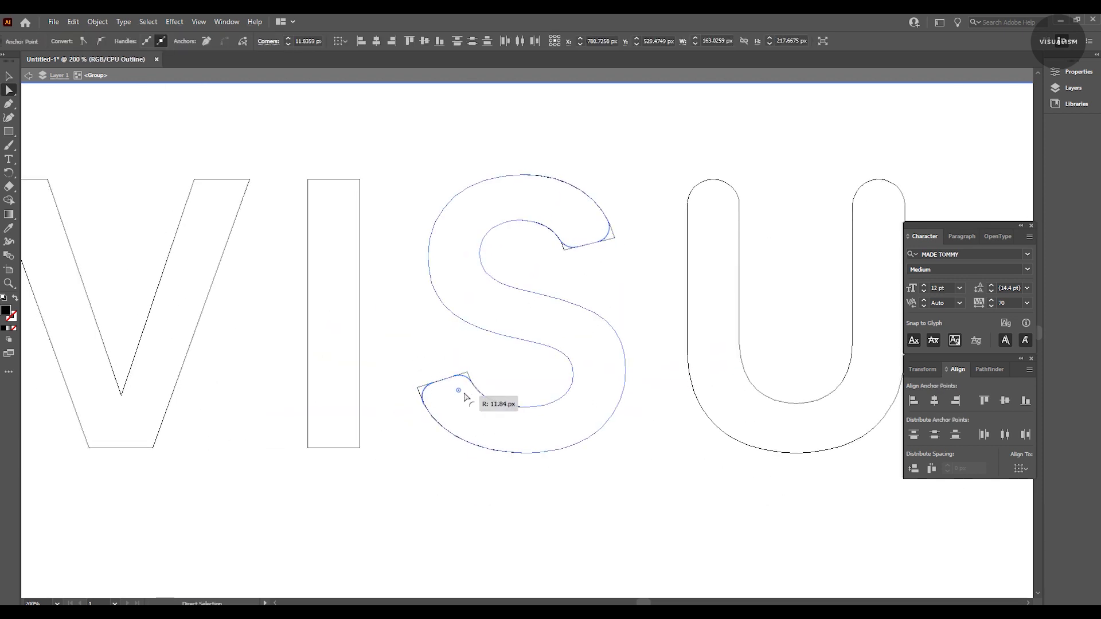
left_click(585, 494)
Step: Round the corners of the I
key("v")
scroll(474, 448, "down", 3, "alt")
scroll(582, 395, "left", 3, "ctrl")
scroll(416, 285, "up", 2, "alt")
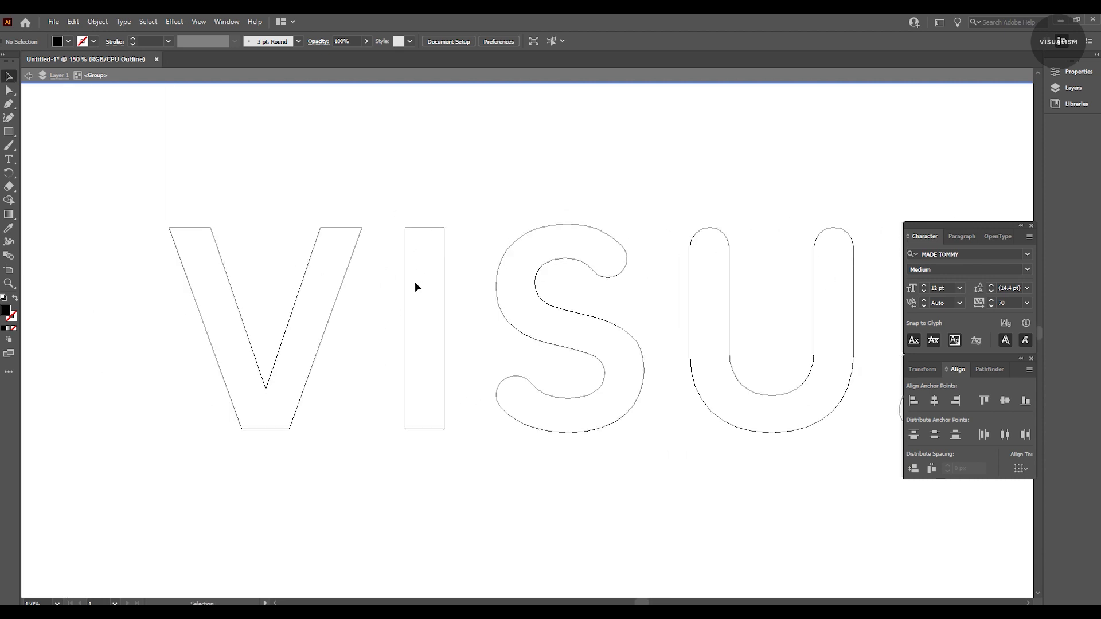
scroll(432, 257, "up", 1, "alt")
left_click(513, 472)
Step: Round the pointed corners of the V
scroll(442, 480, "down", 2, "alt")
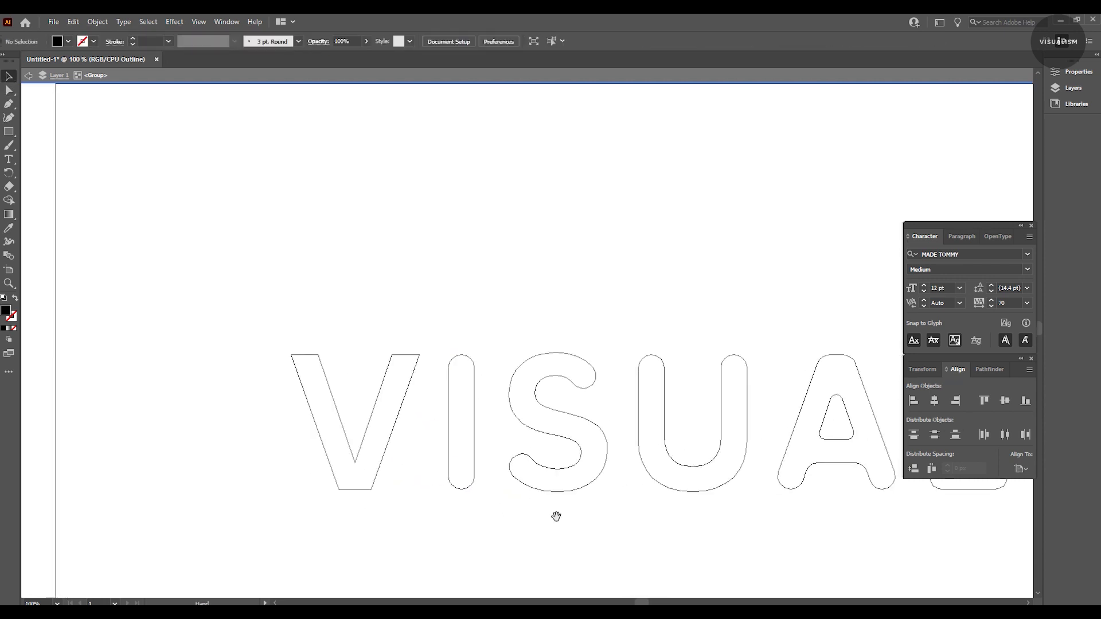
scroll(556, 516, "down", 1, "alt")
scroll(246, 376, "up", 3, "alt")
left_click_drag(523, 232, 262, 282)
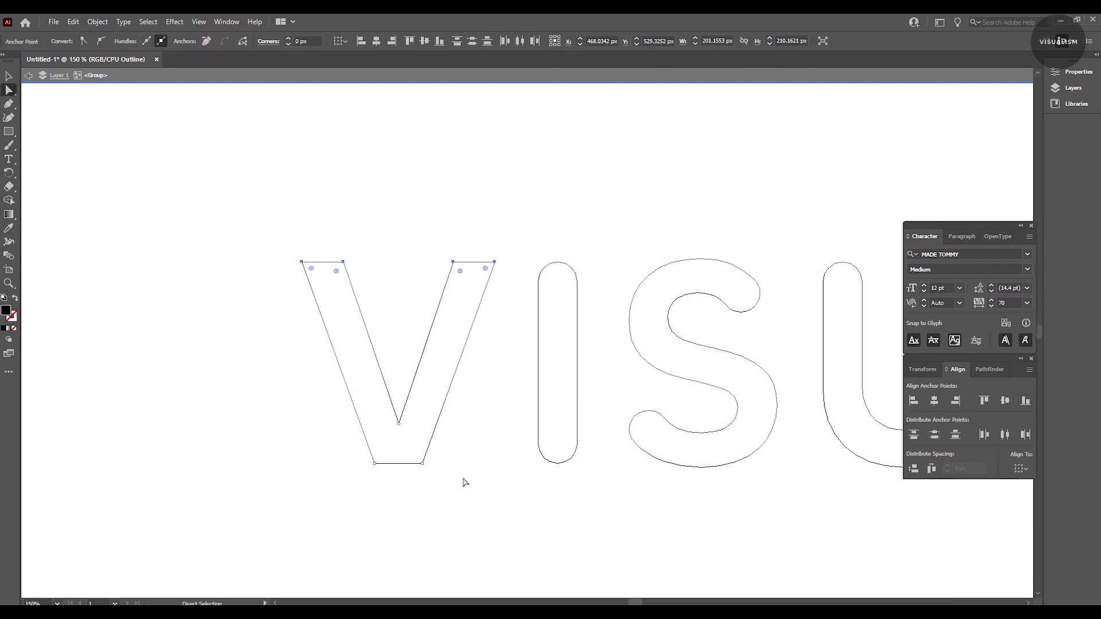
left_click_drag(380, 406, 381, 407)
left_click_drag(410, 432, 388, 419)
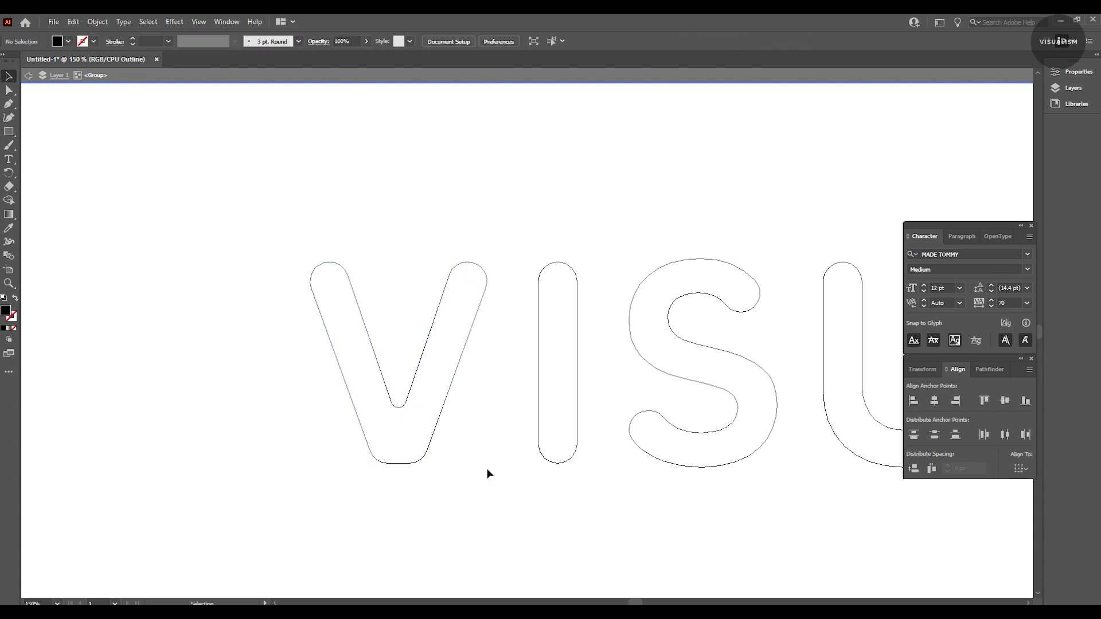
scroll(459, 459, "down", 4, "alt")
Step: Return to filled preview and save the lettering as Logo.ai in the tex folder
key("ctrl+y")
scroll(413, 453, "up", 1, "alt")
key("ctrl+s")
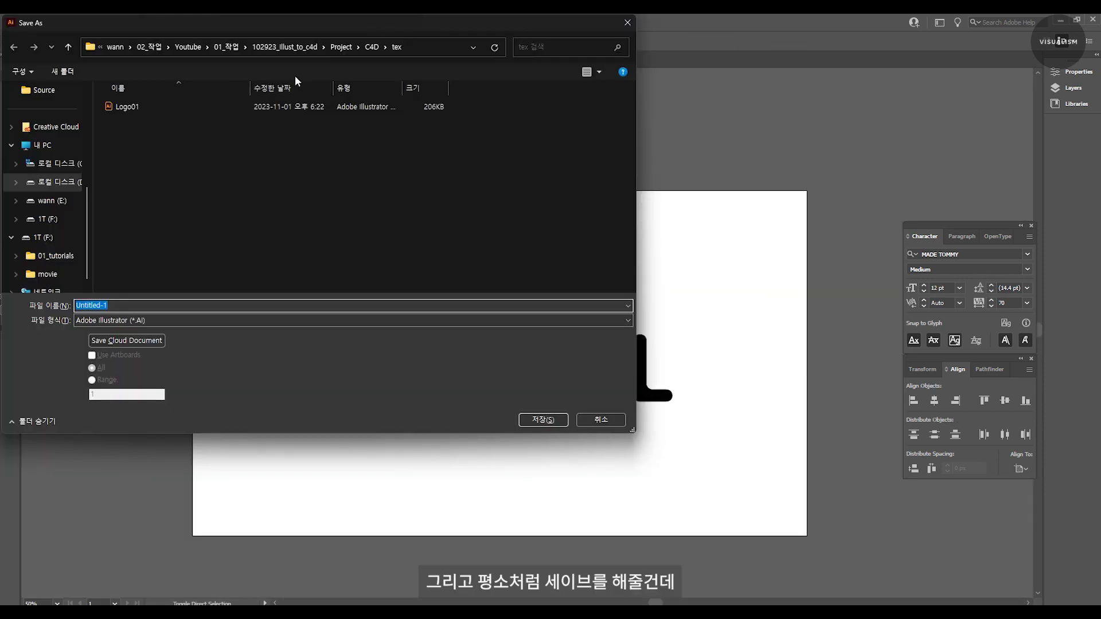
key("Caps_Lock")
type("L")
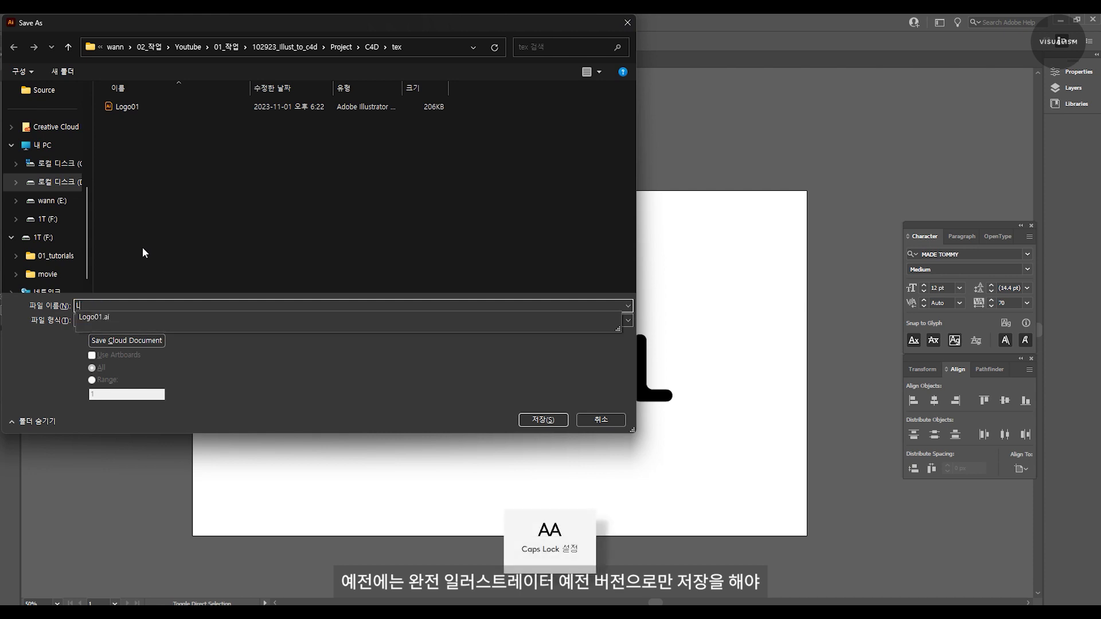
key("Caps_Lock")
type("ogo")
left_click(424, 52)
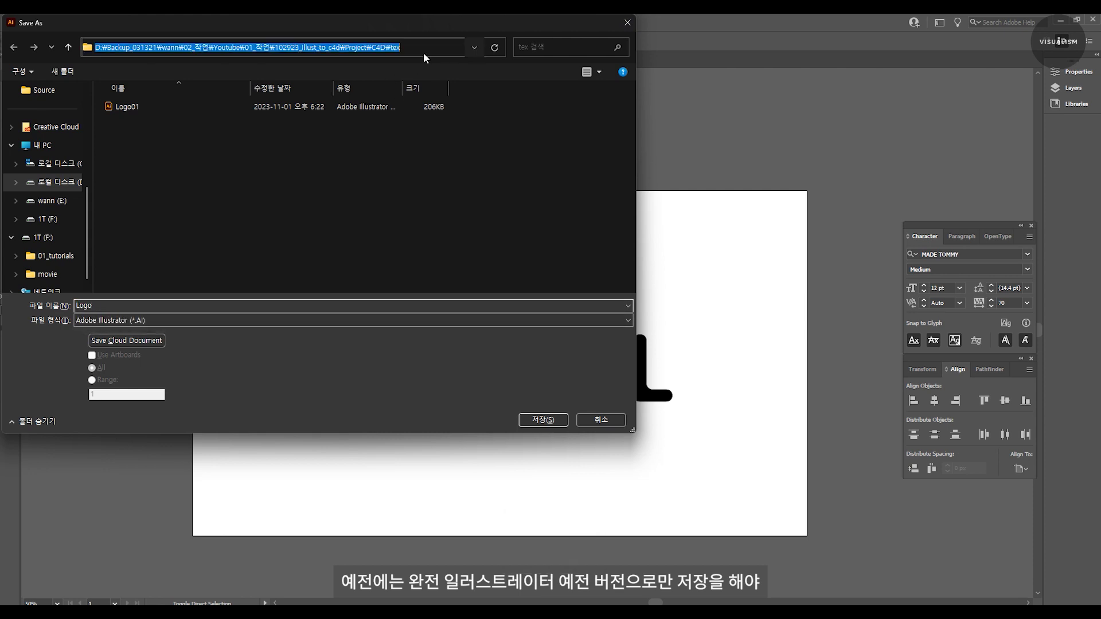
left_click(221, 304)
key("Return")
key("Return")
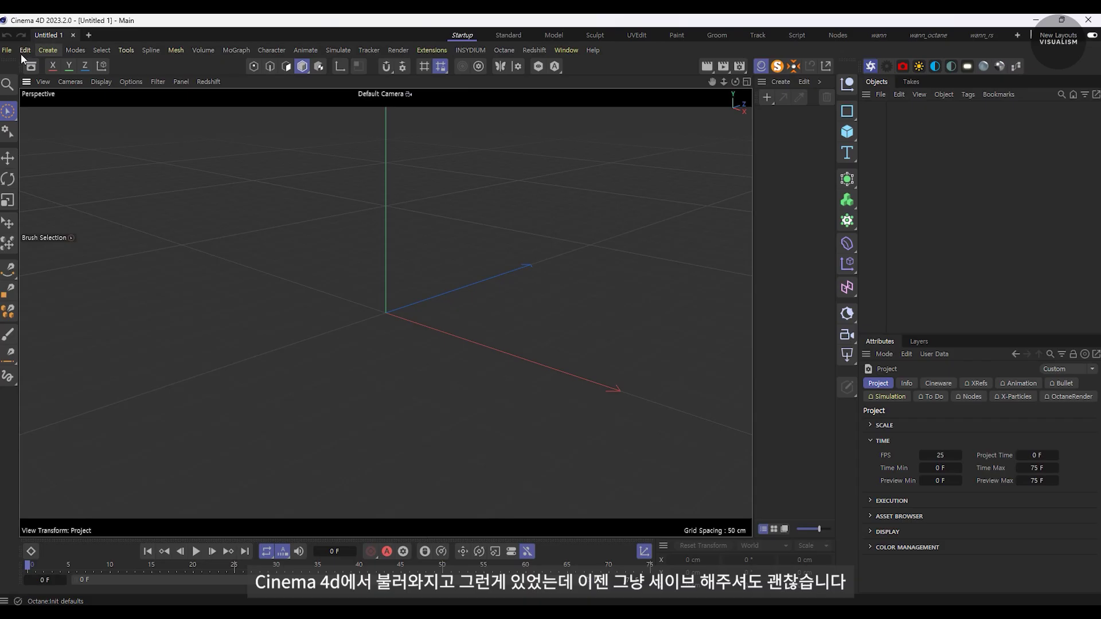
left_click(13, 51)
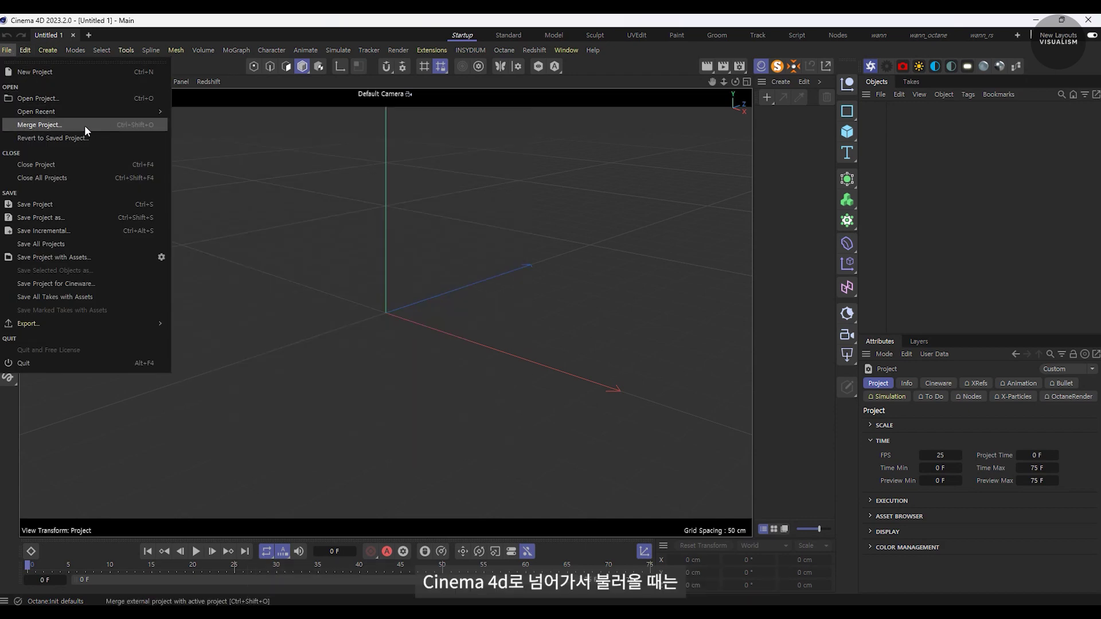
Step: Merge Logo.ai into the scene, accepting the import settings
left_click(115, 123)
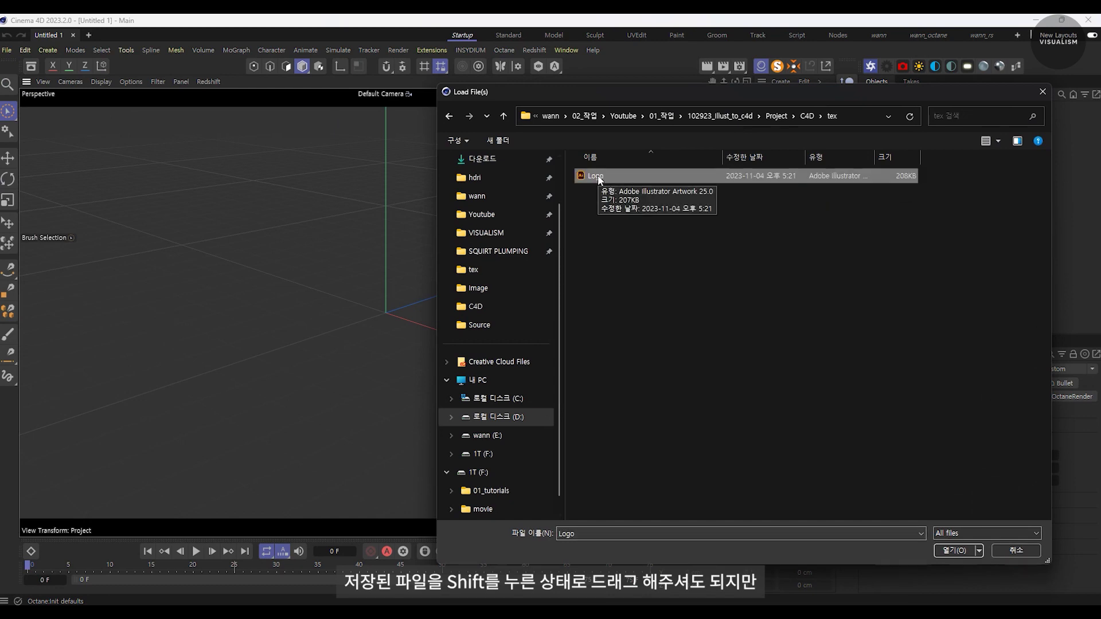
double_click(620, 173)
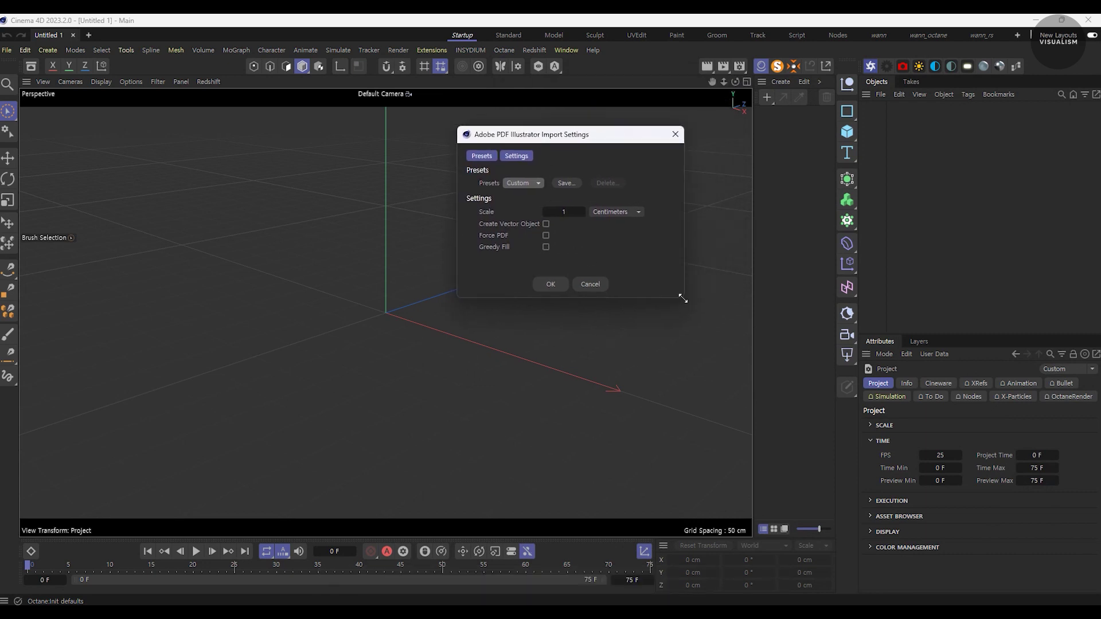
left_click_drag(683, 294, 690, 322)
left_click(561, 313)
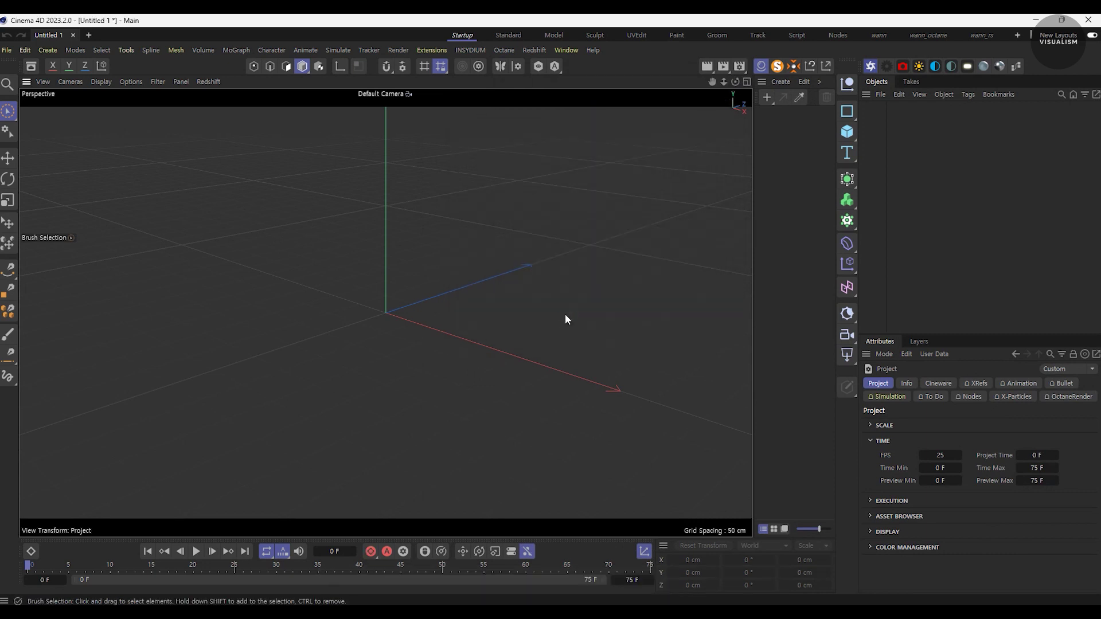
scroll(473, 298, "up", 3)
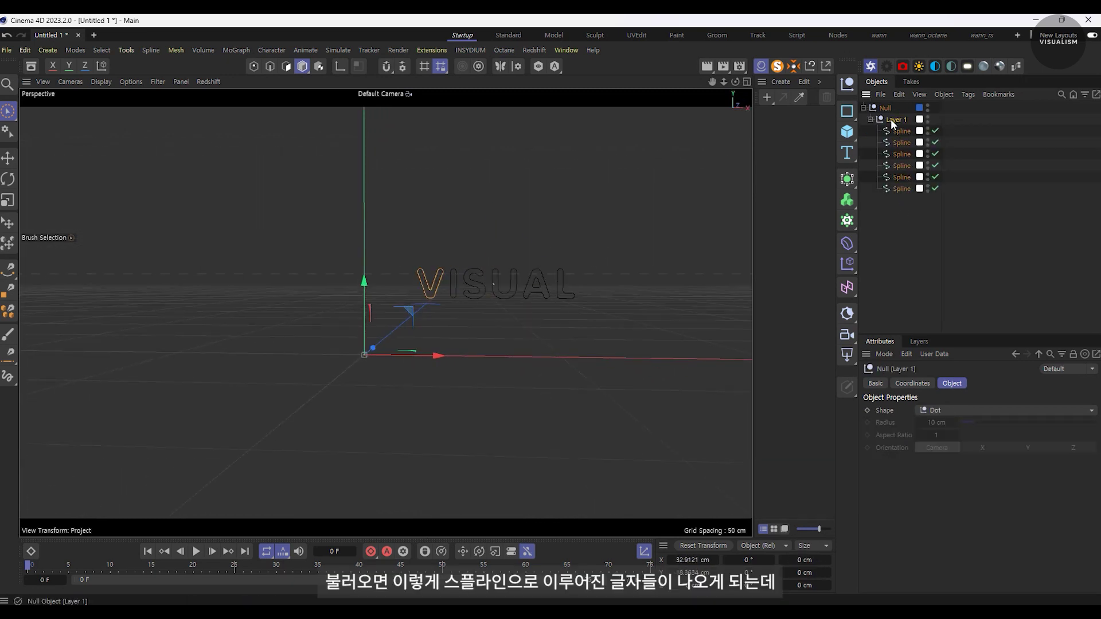
Step: Ungroup the letter splines out of Layer 1 with Shift+G
left_click(893, 131)
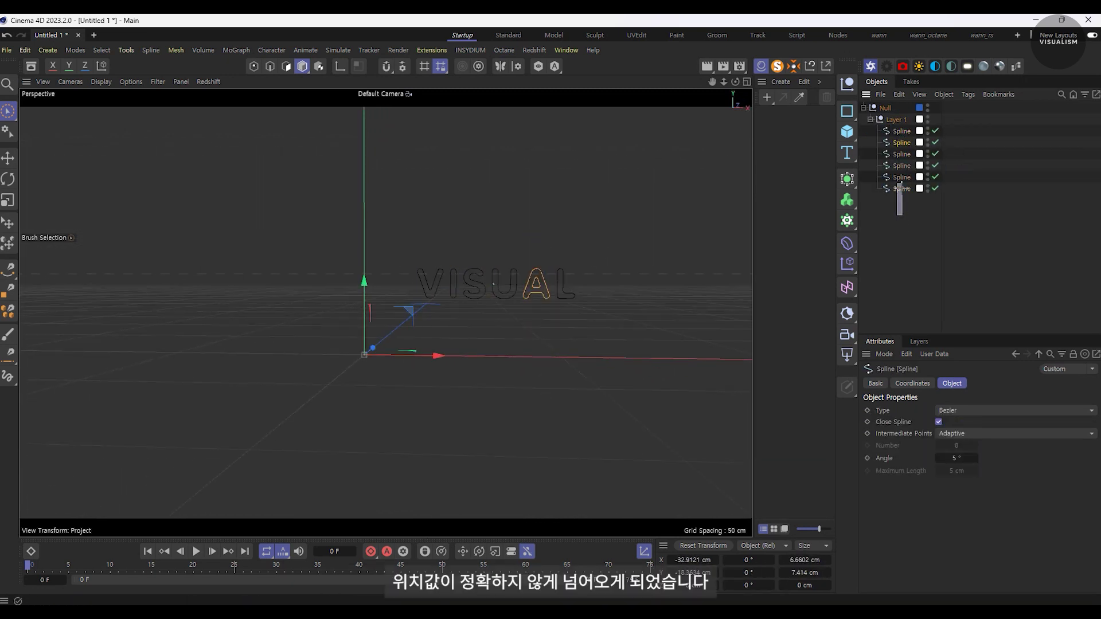
key("shift+g")
left_click(886, 155)
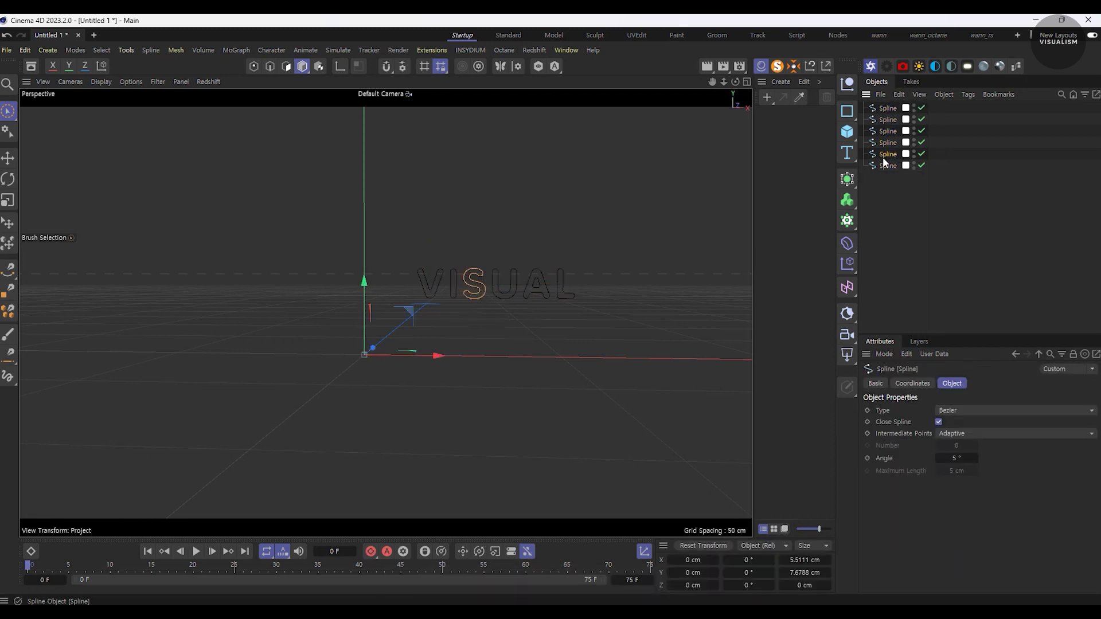
Step: Centre each letter spline's axis on its shape with Axis Center
key("shift+c")
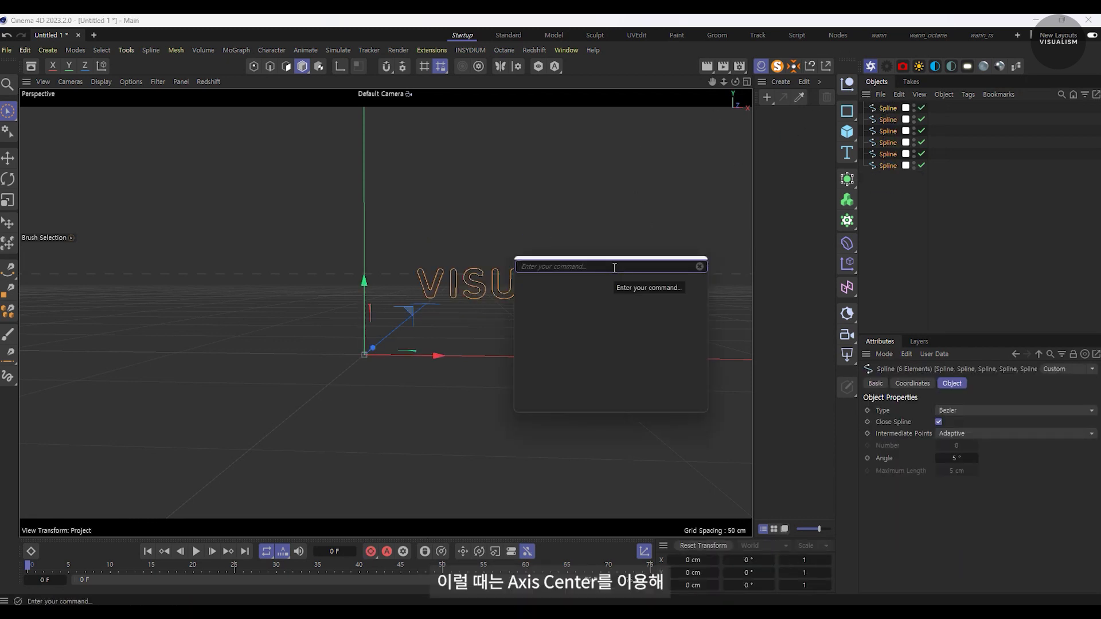
type("axis c")
key("Return")
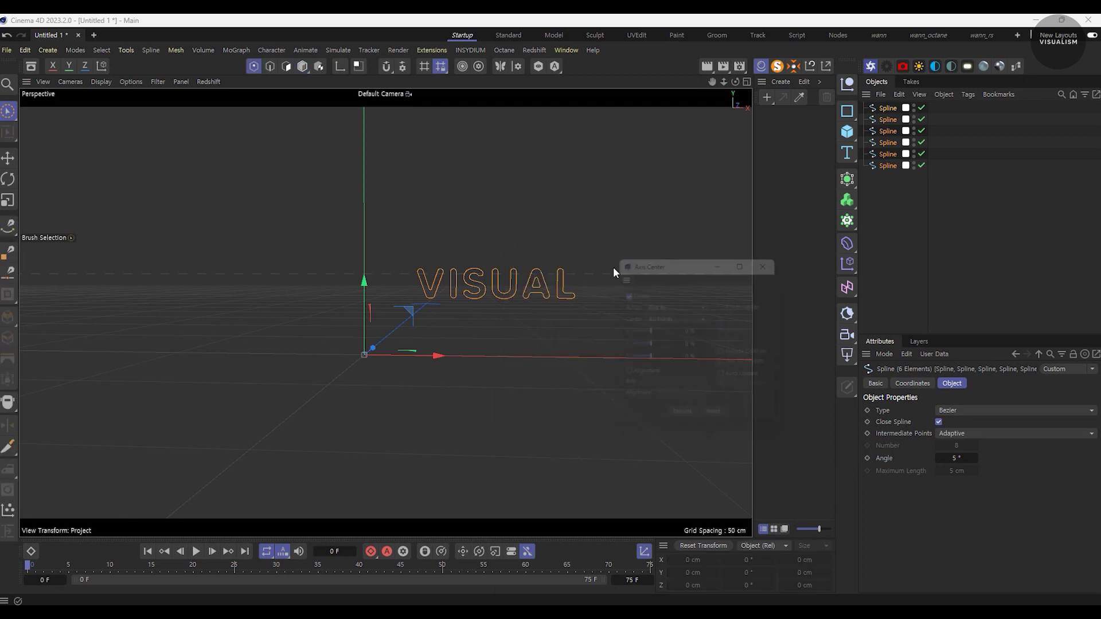
left_click(685, 425)
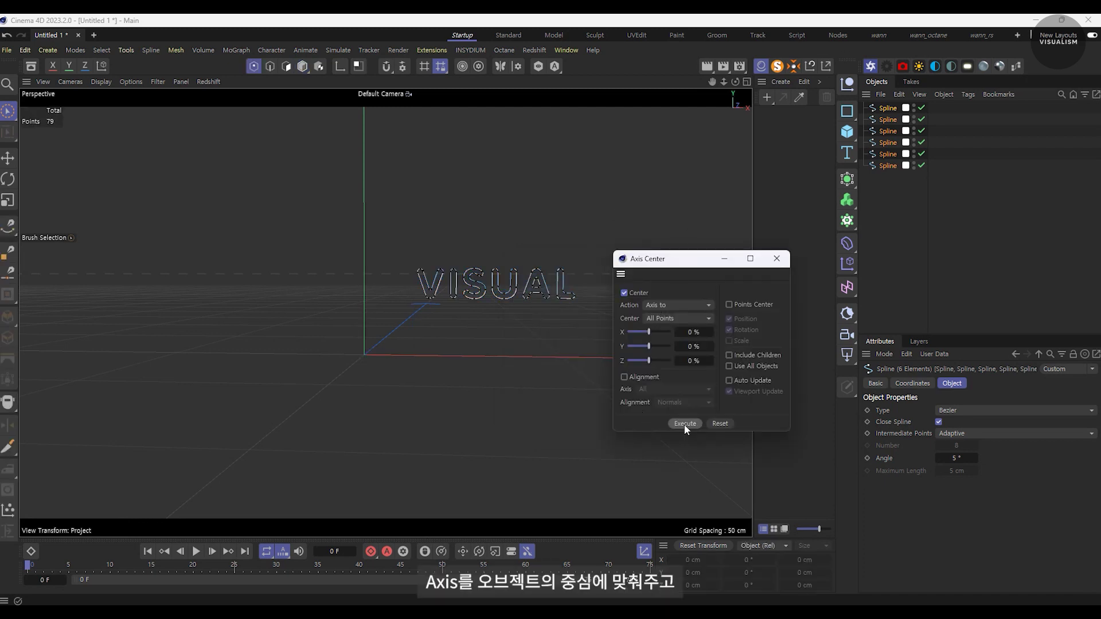
left_click(776, 258)
Step: Select all six letter splines and group them under a null
left_click(887, 166)
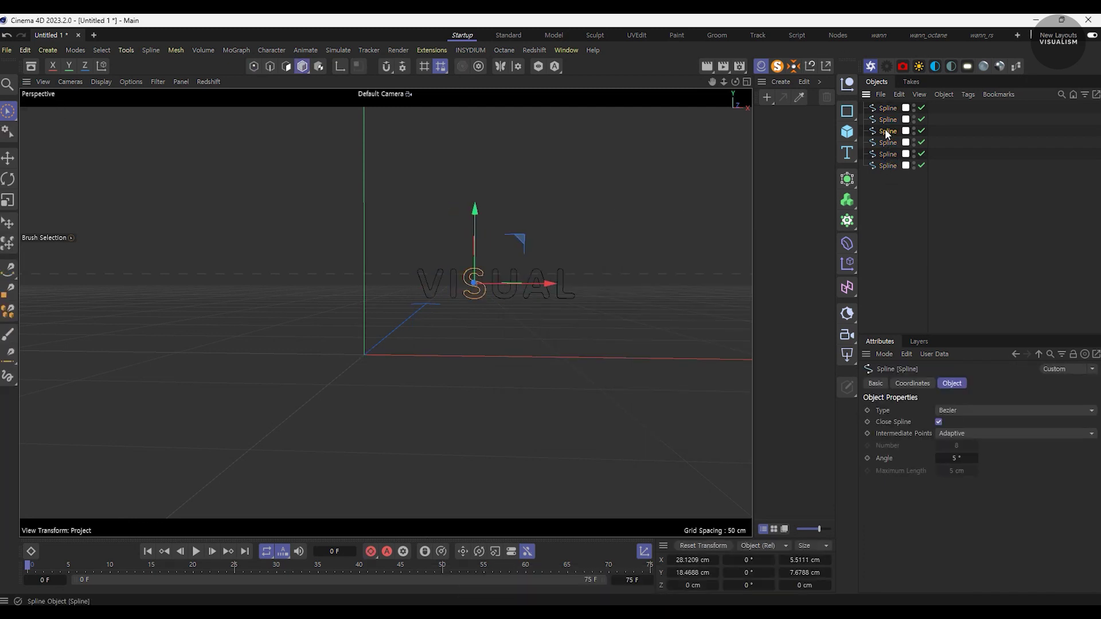
left_click(890, 222)
left_click_drag(854, 103, 855, 102)
key("shift+c")
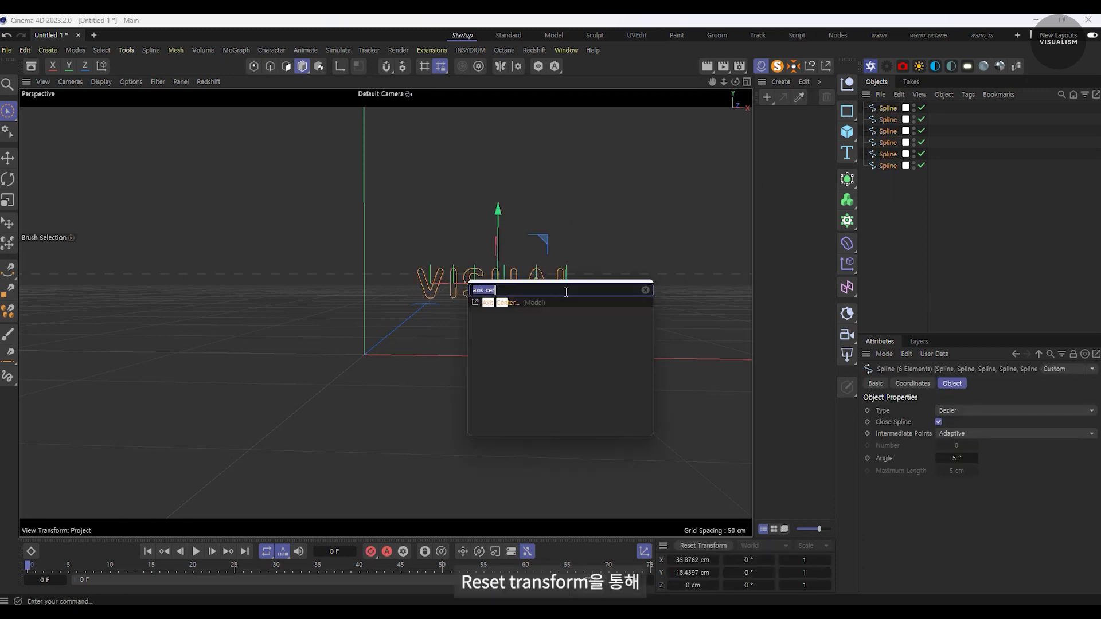
type("group")
key("Return")
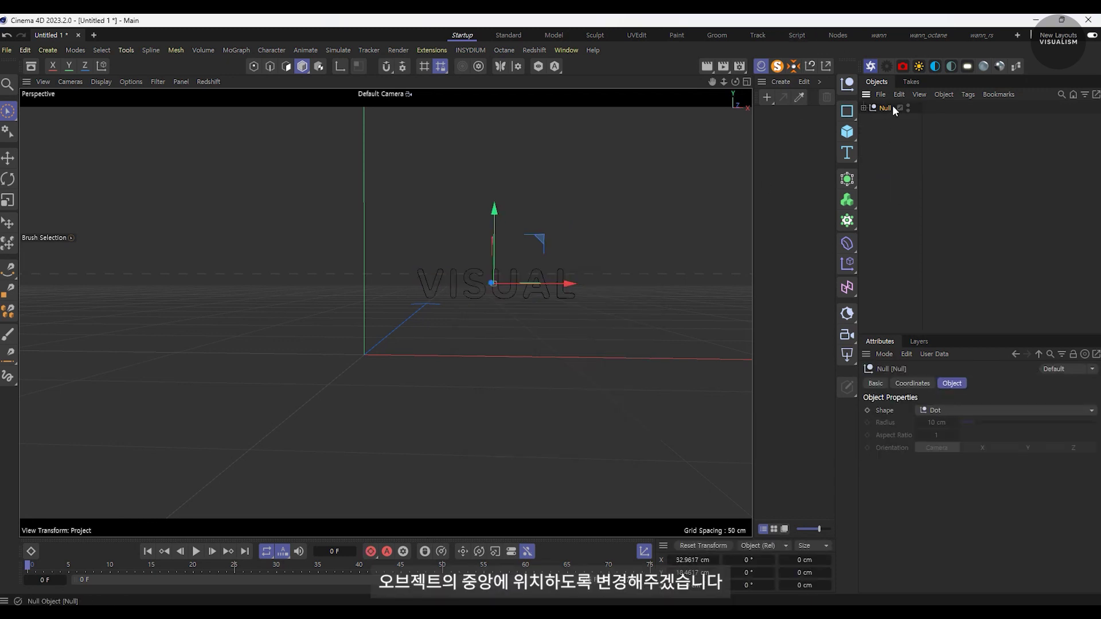
Step: Reset the Typo group's transform to the origin and hide the viewport grid
key("shift+c")
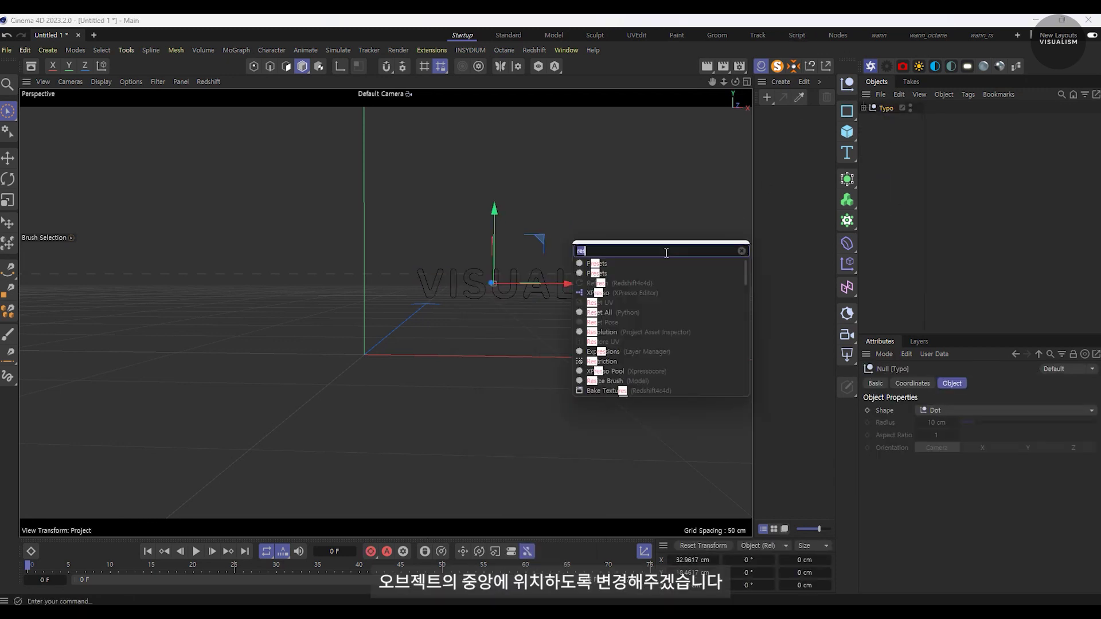
type("reset tra")
key("Return")
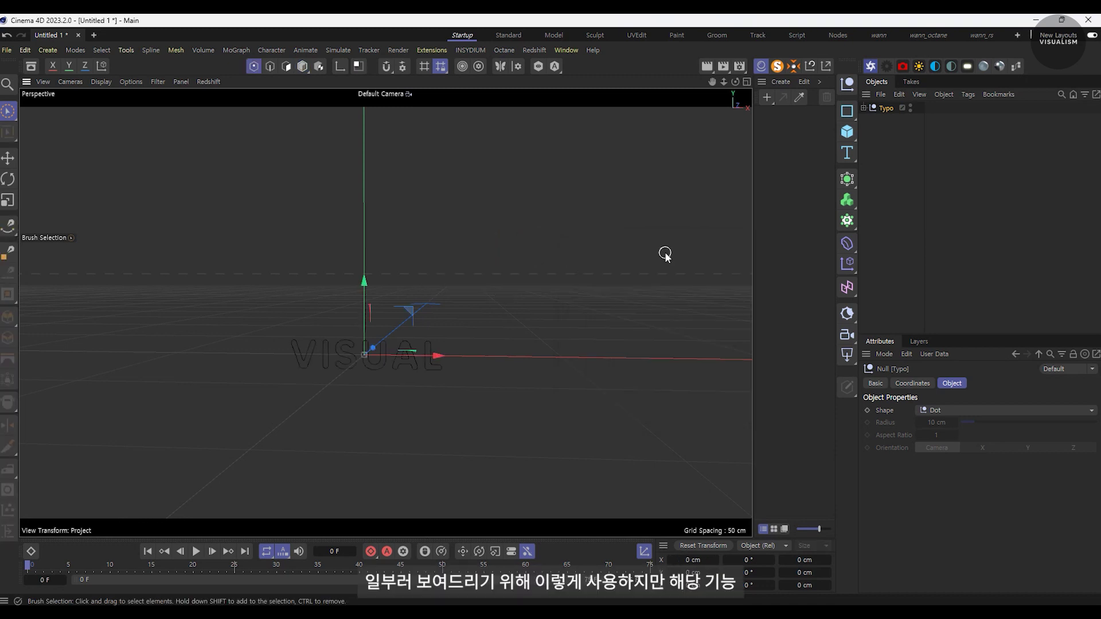
left_click(436, 390)
left_click_drag(436, 390, 342, 369, "alt")
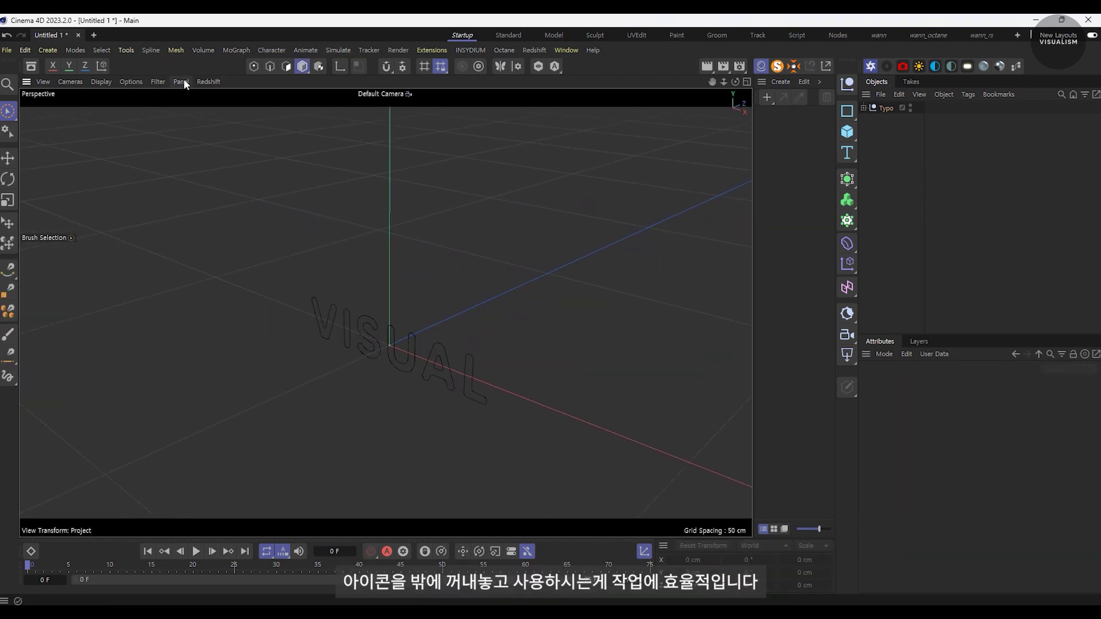
left_click(160, 81)
left_click(178, 135)
Step: Place Typo inside a new Extrude with Hierarchical enabled and direction Z
left_click(886, 108)
left_click(876, 182)
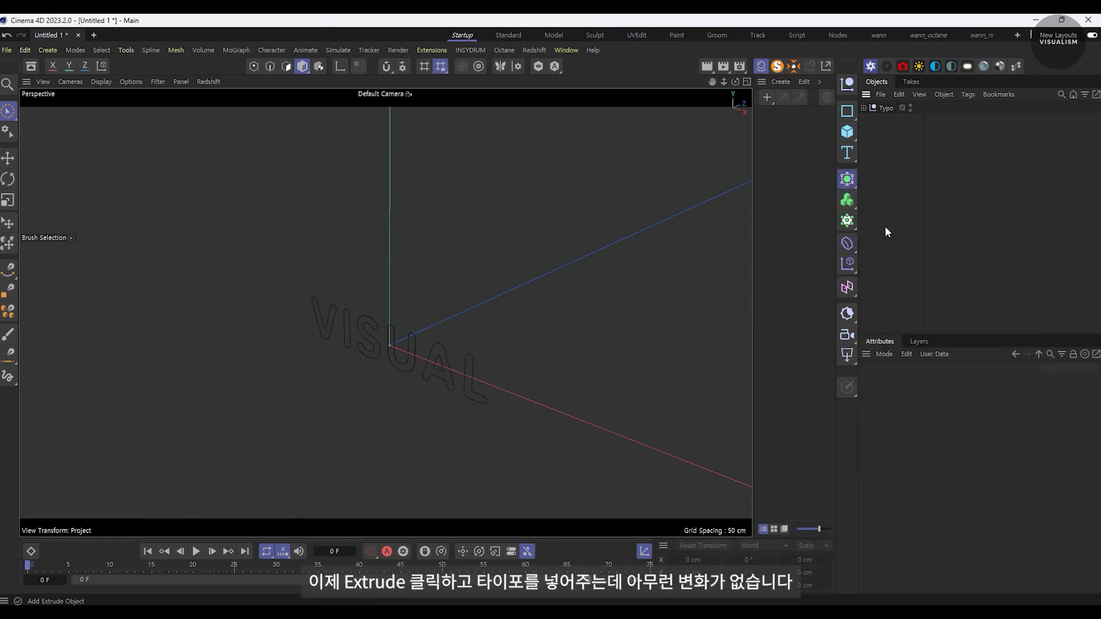
left_click_drag(882, 122, 880, 108)
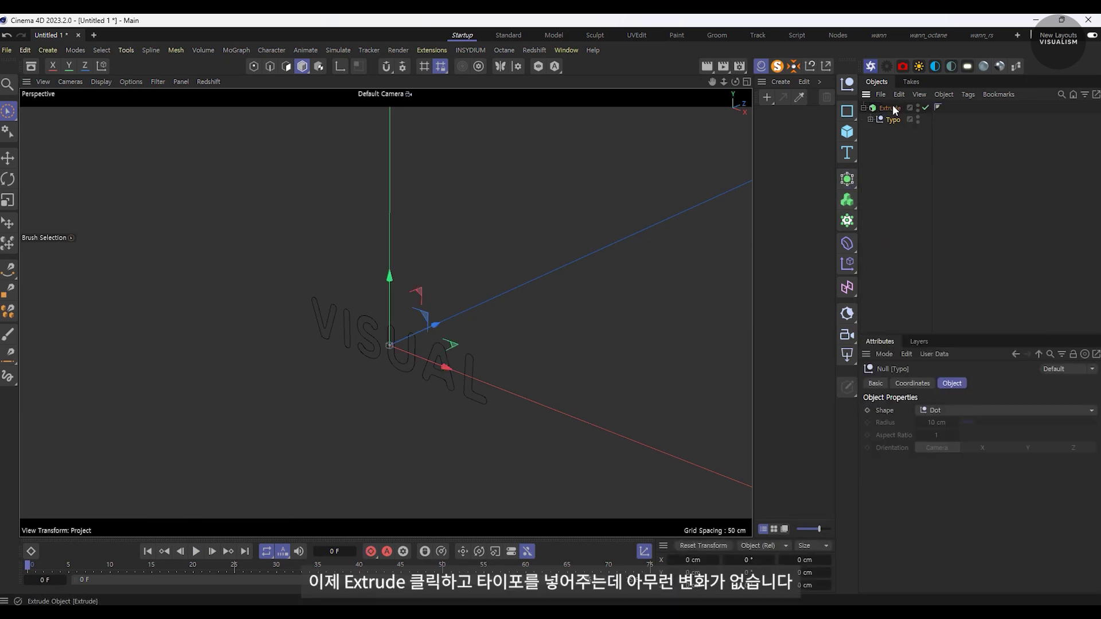
left_click(883, 108)
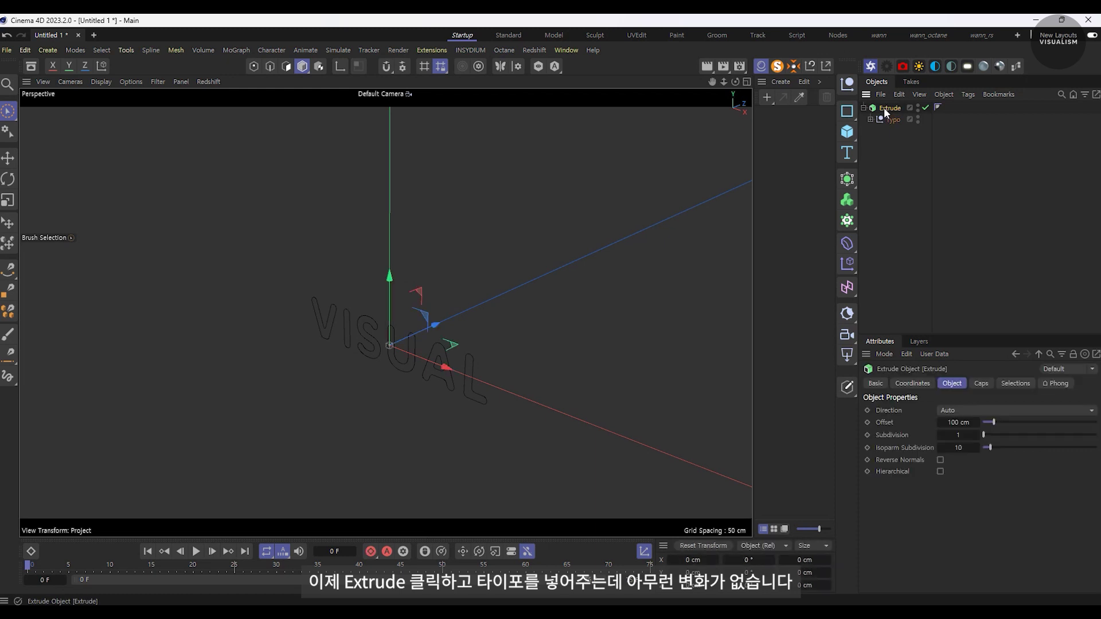
left_click(940, 471)
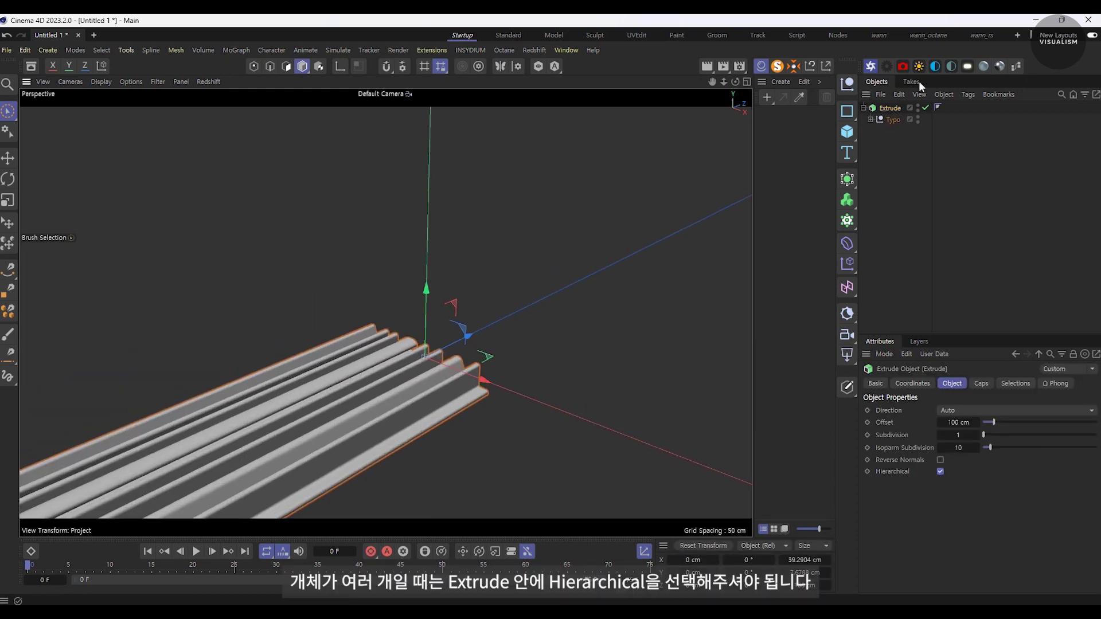
left_click(957, 410)
left_click(956, 461)
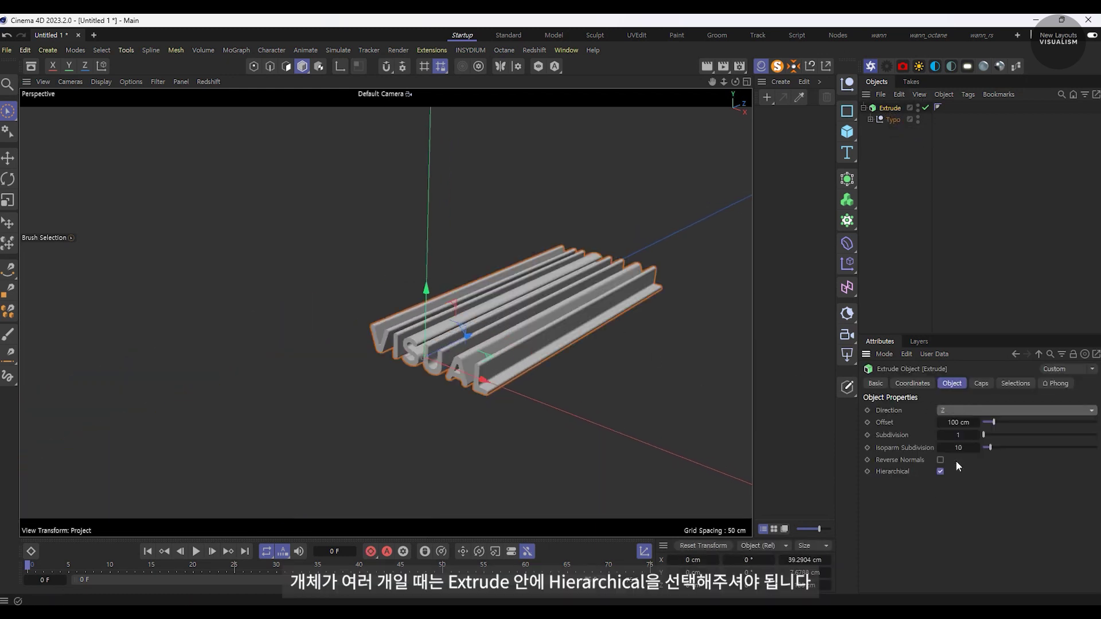
Step: Set the extrusion offset depth and orbit to inspect the 3D letters
left_click_drag(461, 352, 436, 344, "alt")
type("1")
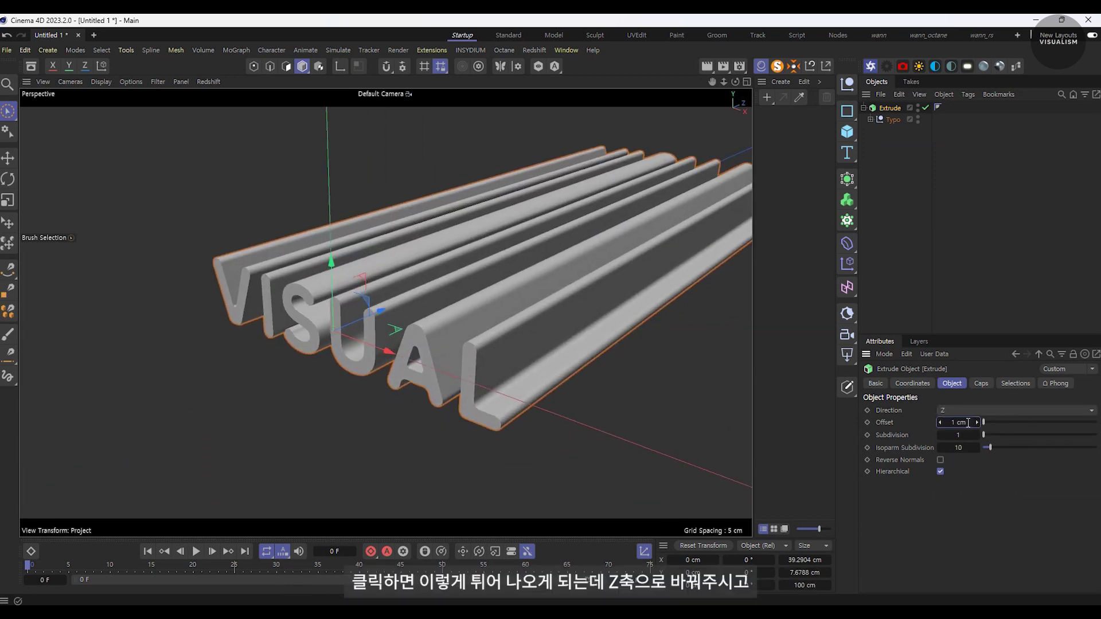
key("Return")
type("5")
key("Return")
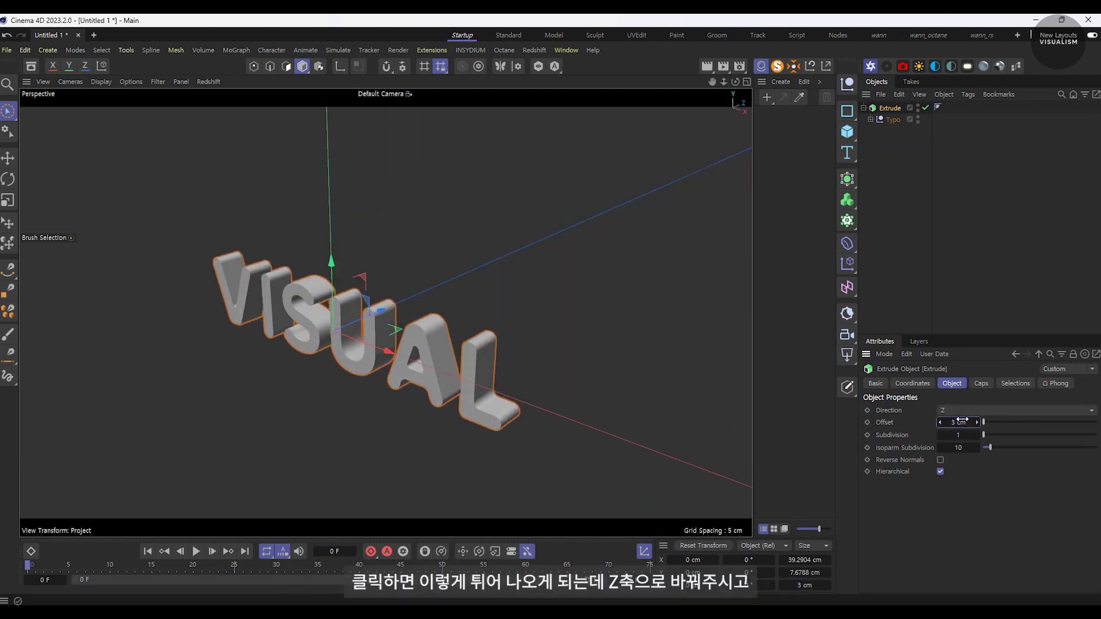
left_click(643, 377)
mouse_move(643, 377)
left_mouse_down("alt")
mouse_move(481, 372)
mouse_move(579, 328)
mouse_move(546, 286)
mouse_move(494, 343)
mouse_move(467, 315)
left_mouse_up("alt")
Step: Preview the text with wireframe-lined shading, then return to smooth shading
key("n")
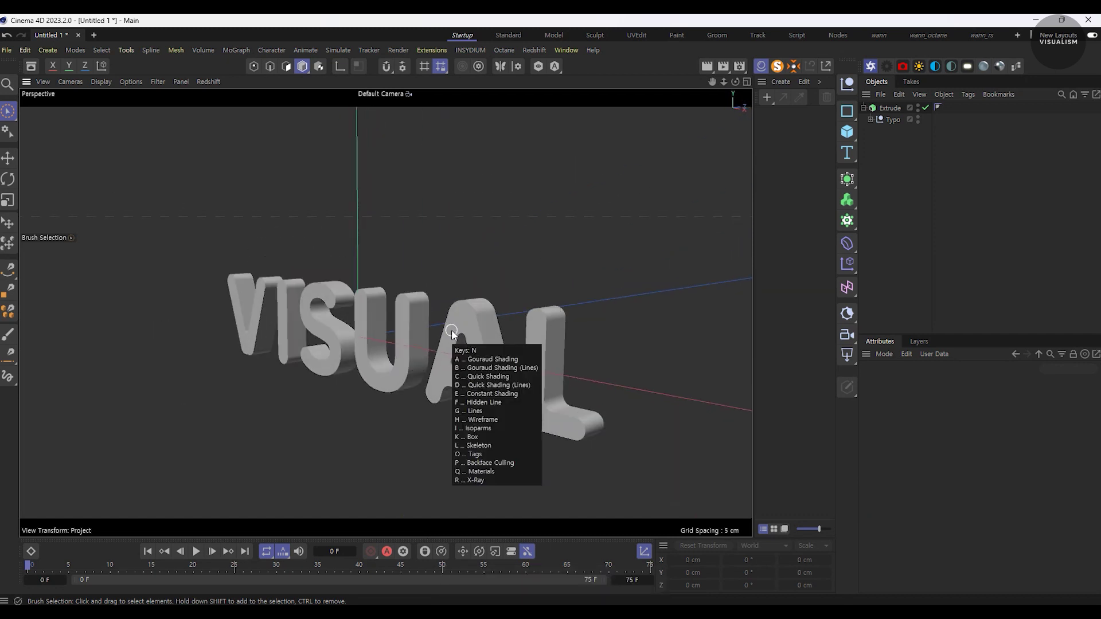
left_click(532, 377)
mouse_move(533, 377)
left_mouse_down("alt")
mouse_move(514, 435)
mouse_move(412, 367)
mouse_move(460, 364)
mouse_move(457, 390)
mouse_move(529, 338)
left_mouse_up("alt")
key("n")
key("a")
left_click(889, 108)
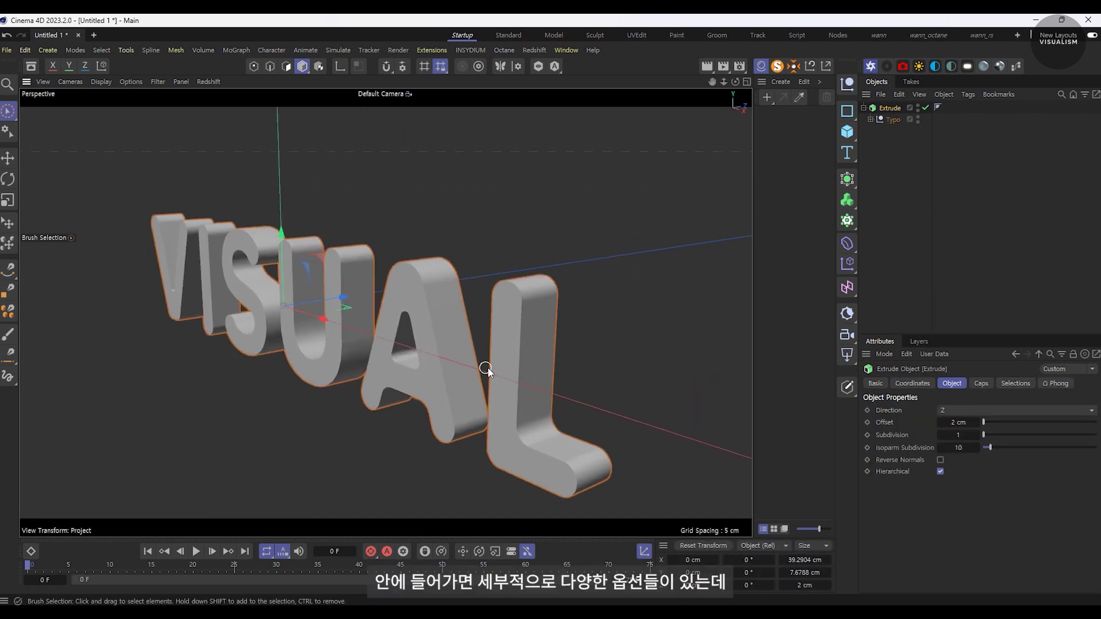
left_click_drag(487, 367, 545, 372, "alt")
left_click(981, 383)
Step: Disable the end cap and add a round 0.23 cm bevel to the letter edges
left_click(933, 432)
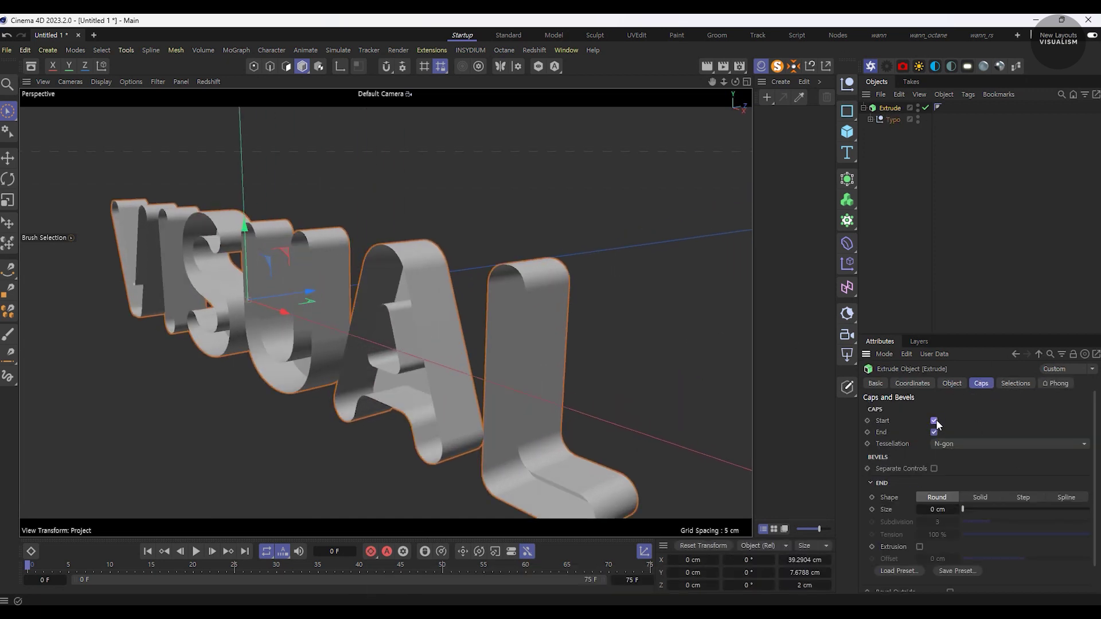
left_click(952, 383)
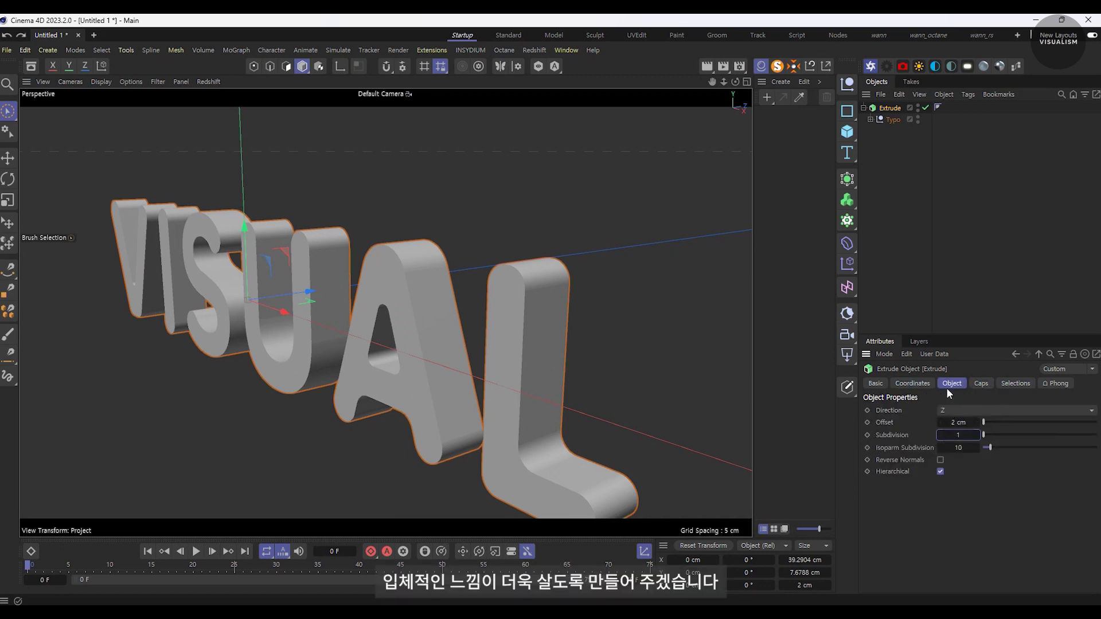
left_click(982, 383)
scroll(1096, 459, "down", 1)
mouse_move(963, 480)
left_mouse_down()
mouse_move(986, 481)
mouse_move(964, 489)
left_mouse_up()
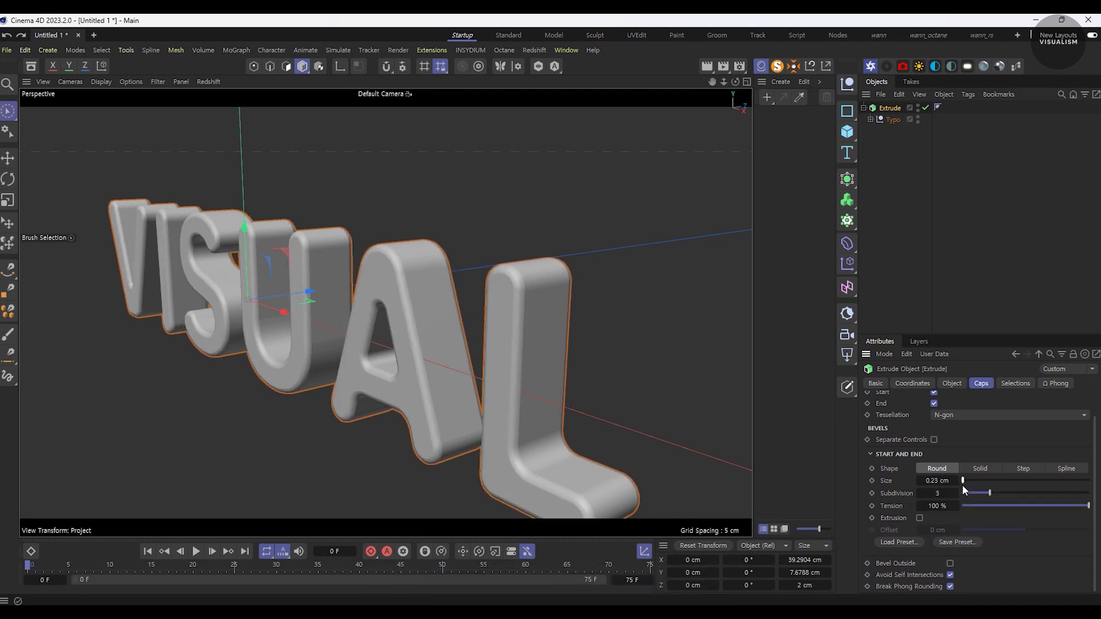
Step: Raise the bevel subdivisions to 8, checking the edges from the side
mouse_move(438, 363)
left_mouse_down("alt")
mouse_move(545, 369)
mouse_move(504, 315)
left_mouse_up("alt")
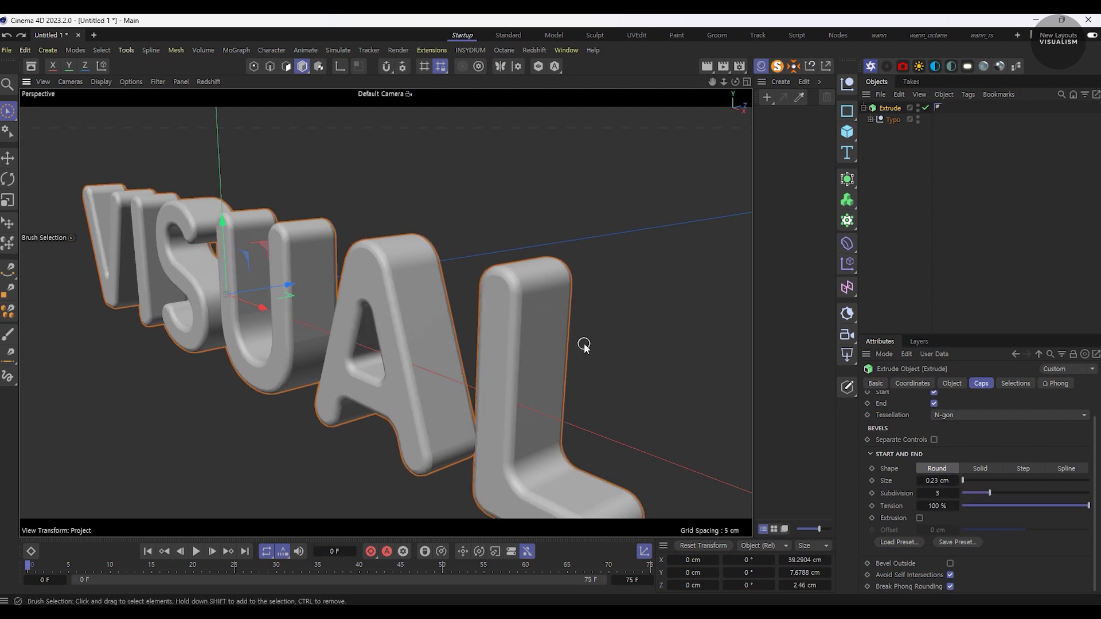
scroll(573, 321, "up", 5)
scroll(568, 286, "up", 2)
left_click_drag(563, 277, 660, 287, "alt")
mouse_move(938, 493)
left_mouse_down()
mouse_move(975, 494)
mouse_move(918, 493)
mouse_move(945, 495)
left_mouse_up()
scroll(591, 356, "down", 4)
left_click_drag(537, 423, 458, 344, "alt")
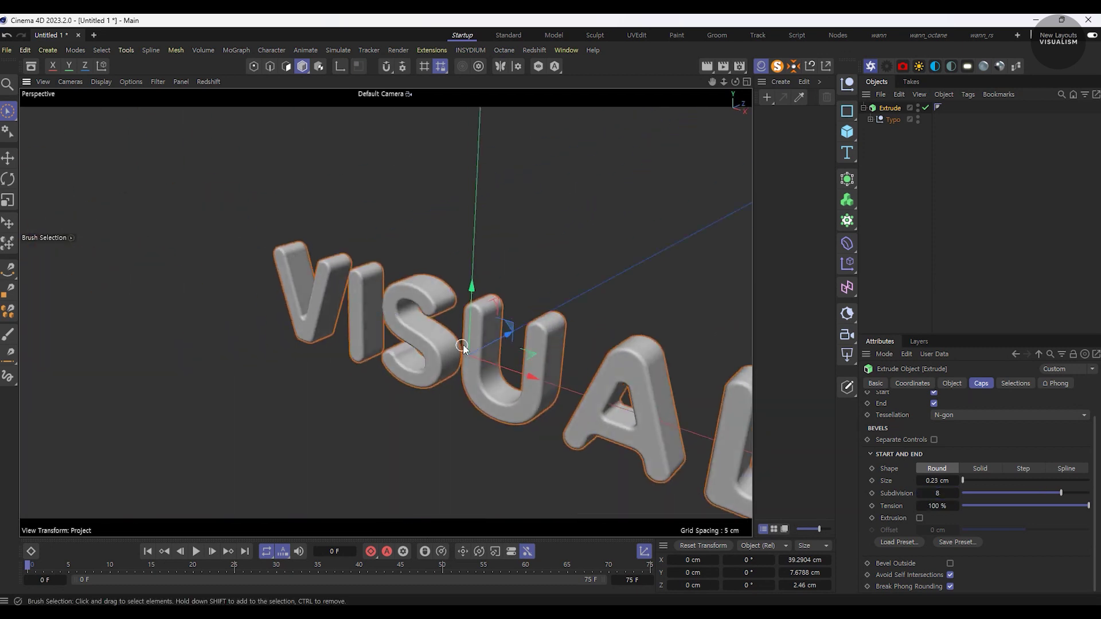
Step: Deselect the Extrude and orbit to view the whole bevelled VISUAL
scroll(440, 300, "up", 1)
scroll(439, 300, "down", 3)
left_click(484, 412)
mouse_move(484, 411)
left_mouse_down("alt")
mouse_move(516, 405)
mouse_move(512, 396)
mouse_move(488, 417)
left_mouse_up("alt")
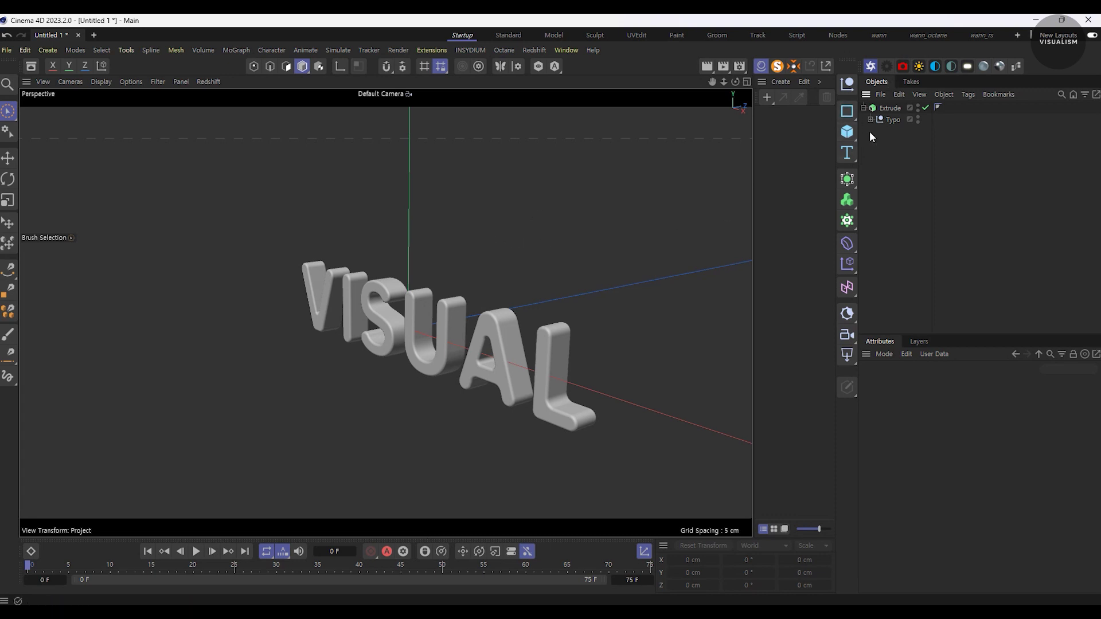
left_click(847, 131)
Step: Add a Plane primitive and lower it below the VISUAL letters in Front view
left_click(895, 172)
key("F4")
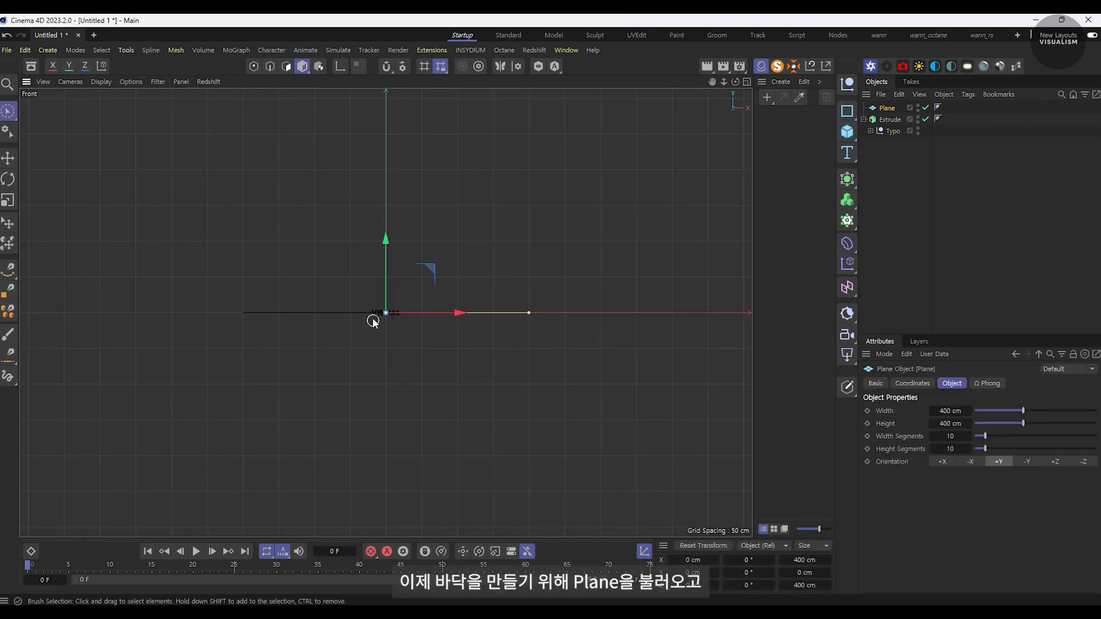
scroll(373, 321, "up", 3)
scroll(430, 276, "up", 3)
mouse_move(393, 282)
left_mouse_down()
mouse_move(398, 381)
mouse_move(411, 366)
left_mouse_up()
scroll(411, 402, "up", 3)
Step: Align the plane to the letters' base at Y -3.8324 cm using Right view
key("F3")
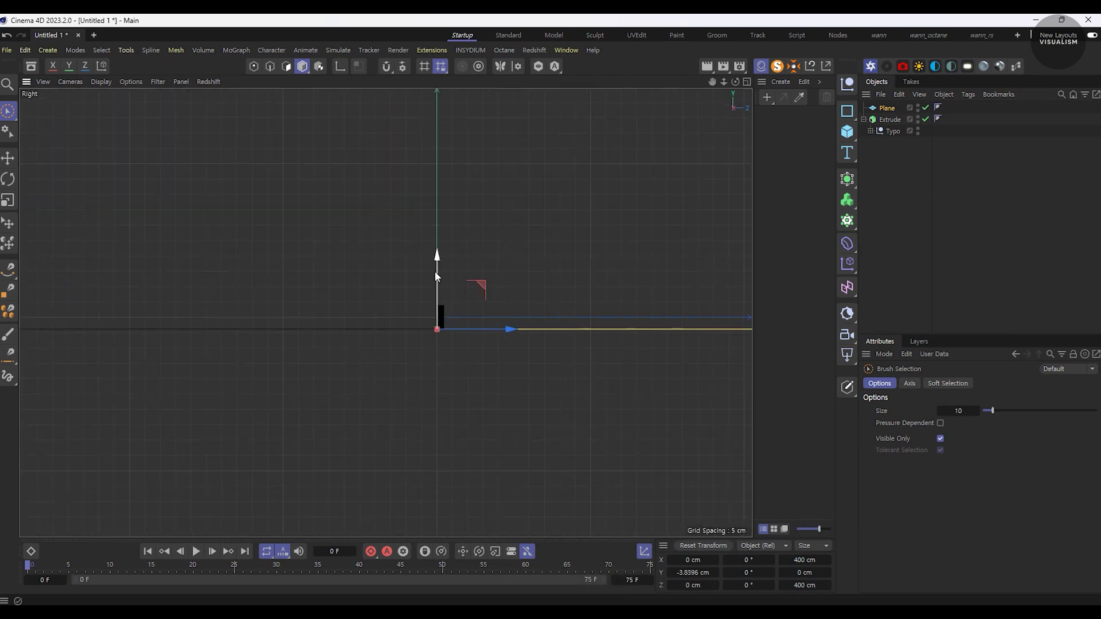
scroll(440, 280, "up", 5)
scroll(402, 310, "up", 5)
scroll(459, 339, "up", 5)
left_click_drag(475, 348, 470, 313)
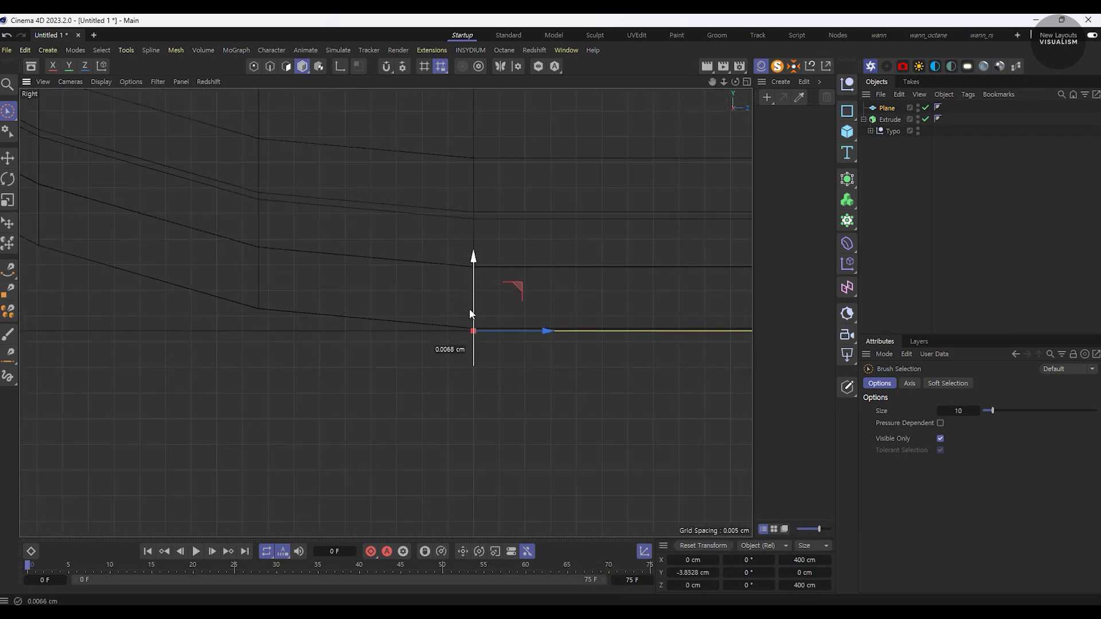
scroll(413, 398, "down", 5)
key("F1")
scroll(445, 413, "up", 2)
scroll(433, 376, "up", 2)
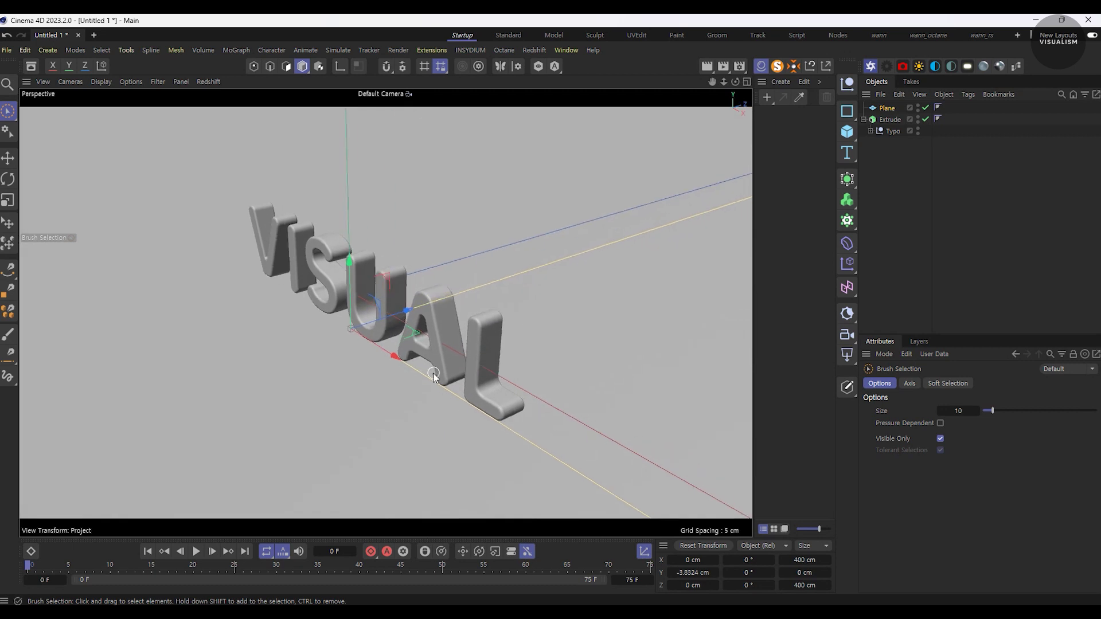
mouse_move(434, 377)
left_mouse_down("alt")
mouse_move(466, 377)
mouse_move(407, 383)
mouse_move(448, 338)
left_mouse_up("alt")
key("grave")
left_click(417, 370)
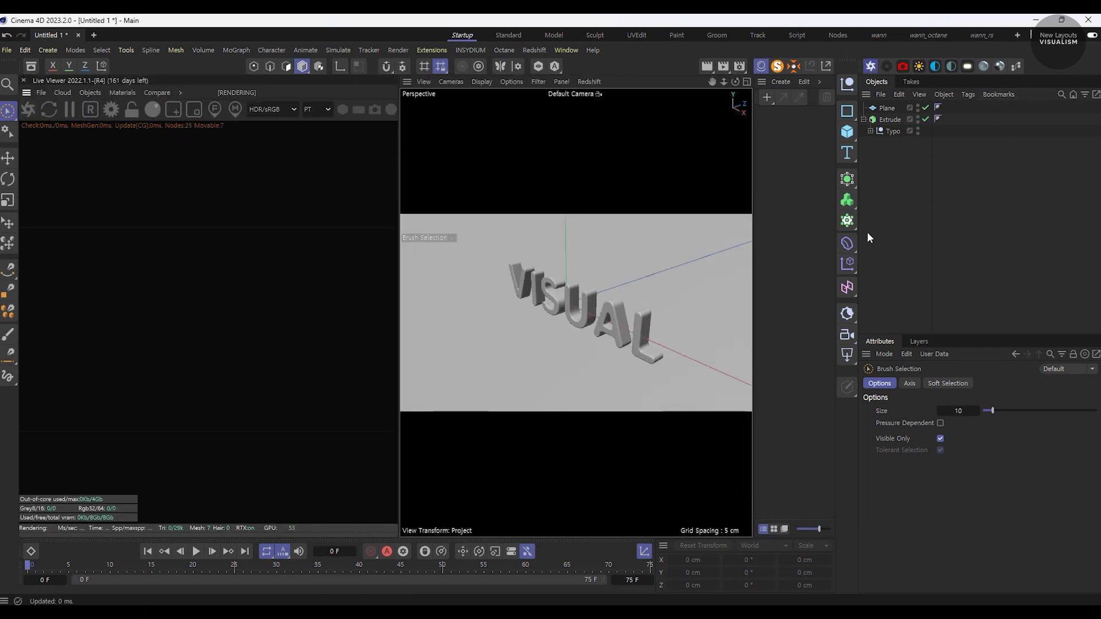
Step: Add an OctaneSky environment and load an HDR image into its ImageTexture
left_click_drag(794, 237, 840, 237)
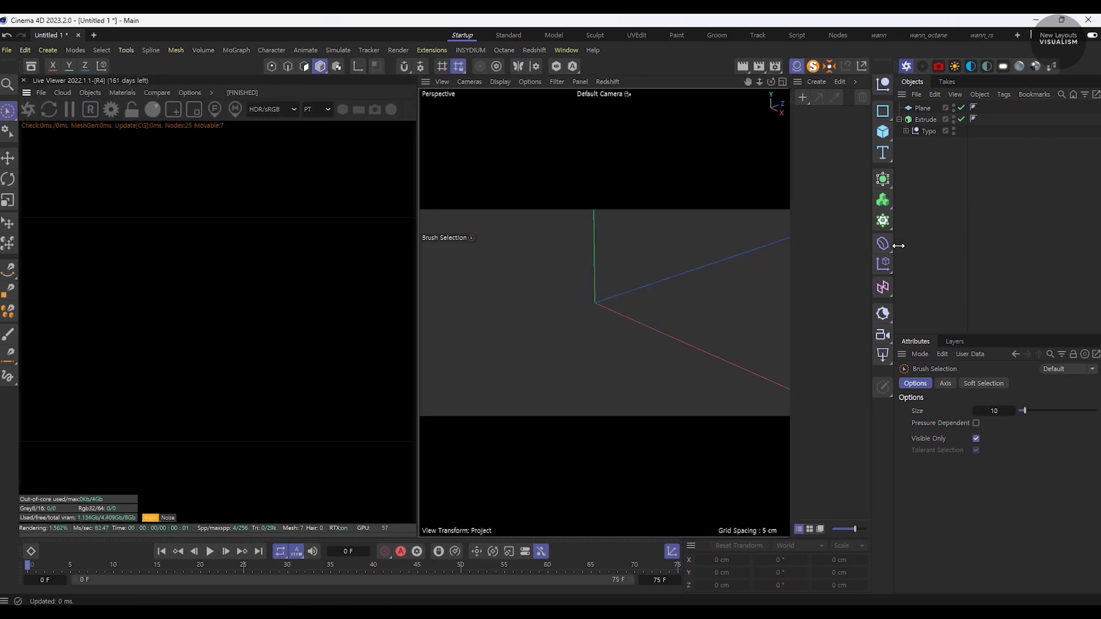
left_click(980, 66)
left_click(968, 464)
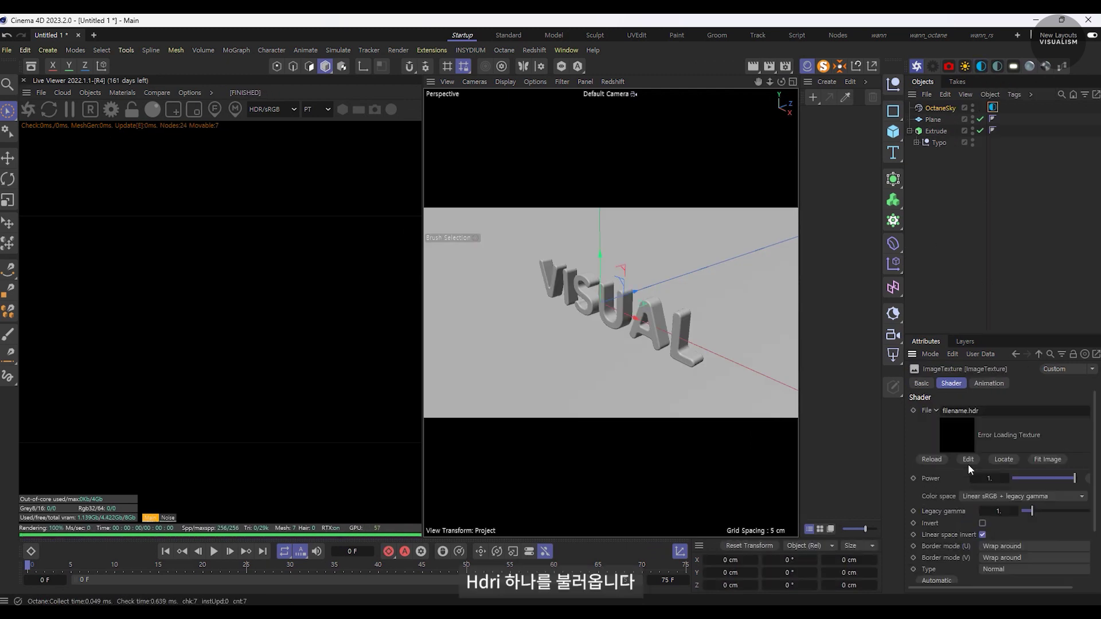
left_click(1085, 411)
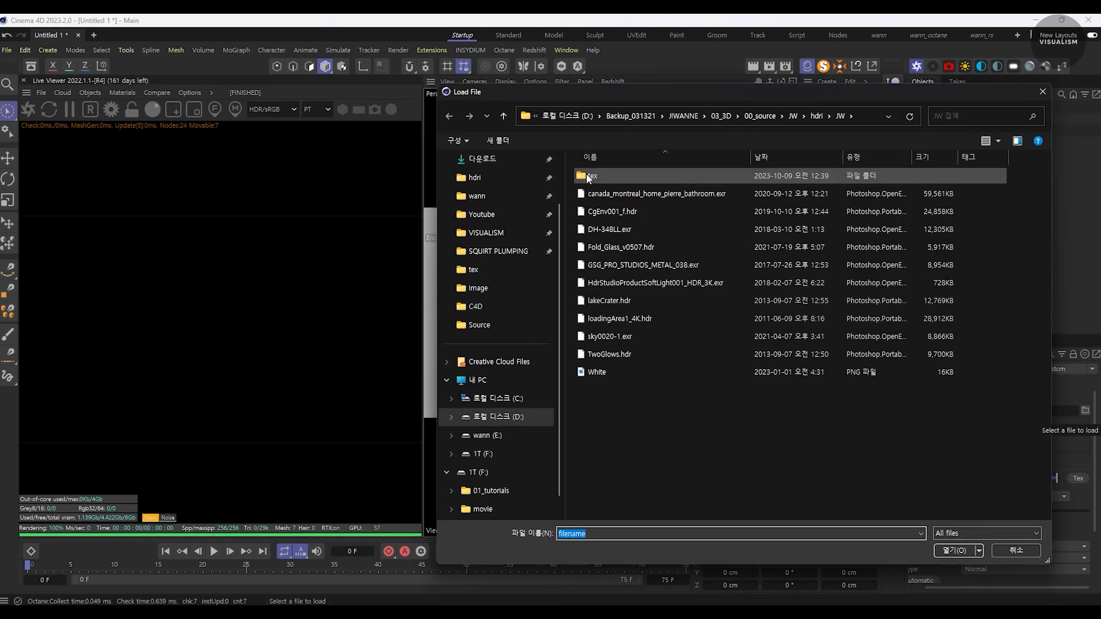
double_click(637, 197)
left_click(634, 366)
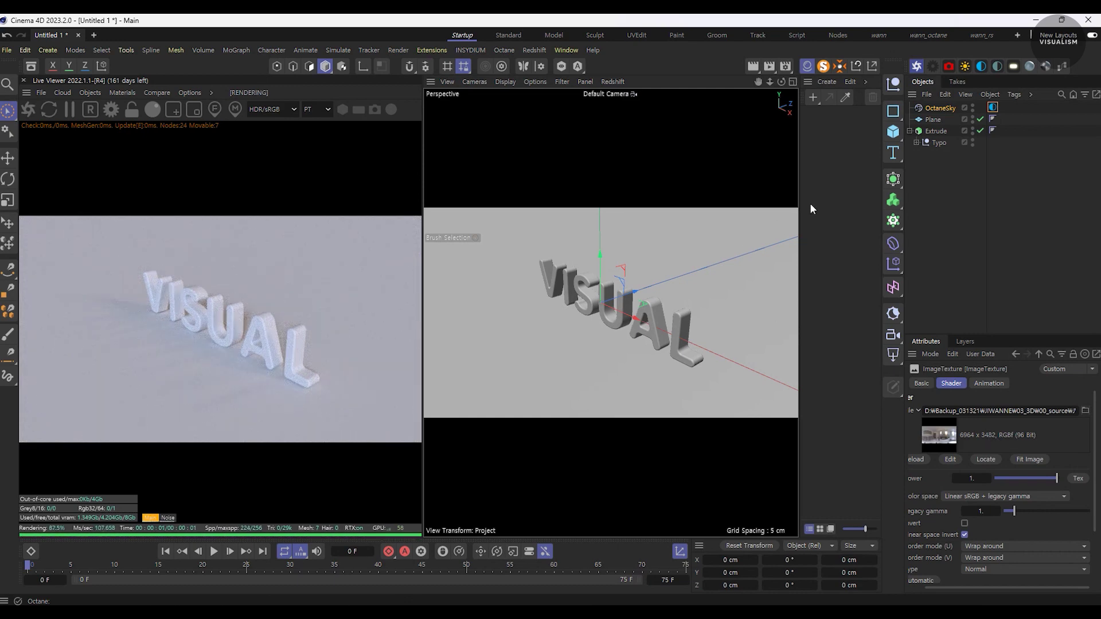
Step: Add an OctaneCamera, view through it, and orbit around the text
left_click(949, 67)
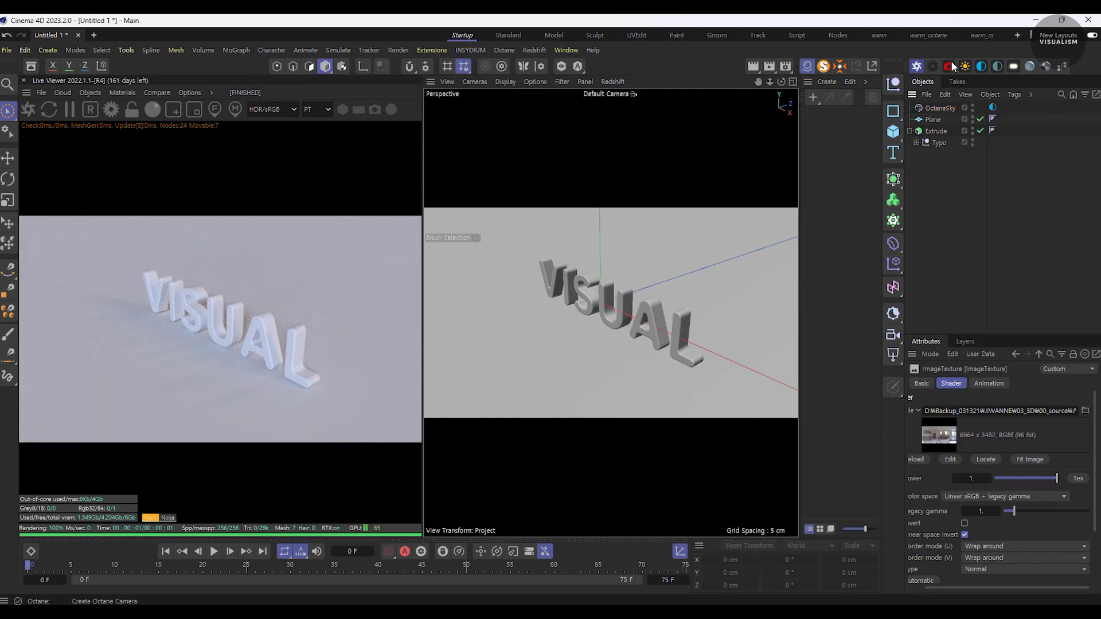
left_click(993, 108)
left_click_drag(659, 304, 585, 303, "alt")
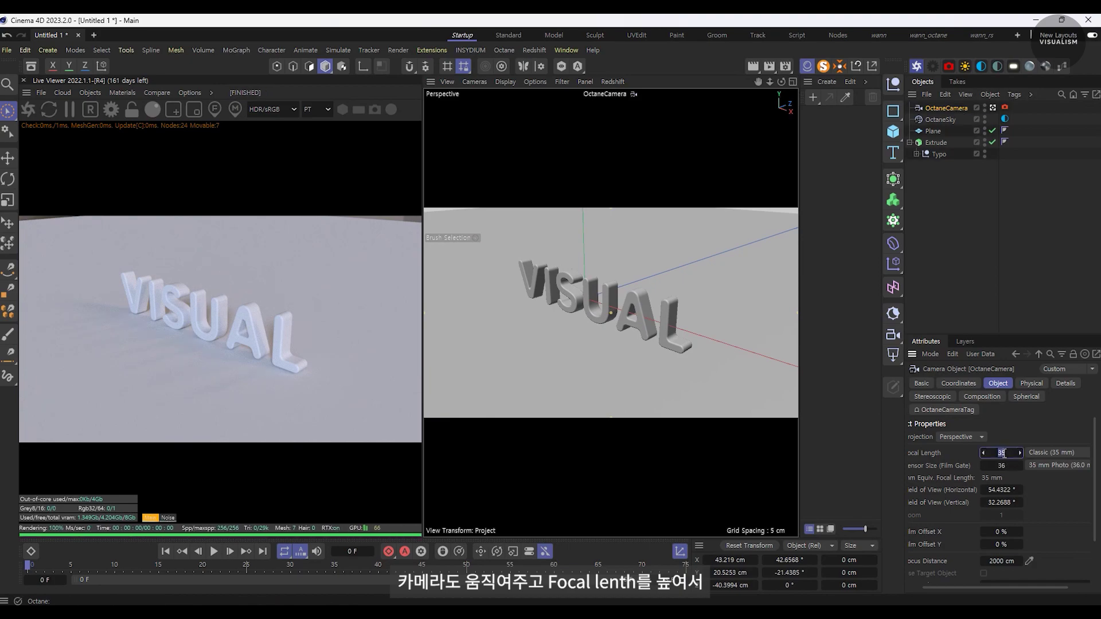
Step: Set the OctaneCamera focal length to 75 mm and reframe the VISUAL letters
type("75")
key("Return")
mouse_move(560, 416)
left_mouse_down("alt")
mouse_move(574, 315)
mouse_move(584, 317)
left_mouse_up("alt")
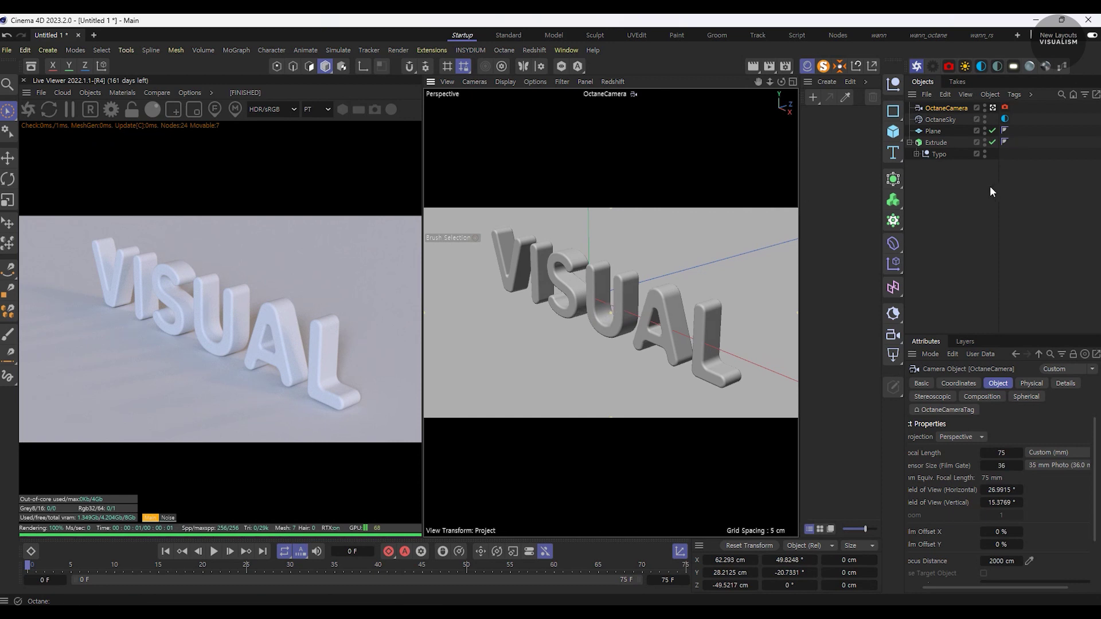
left_click(975, 191)
Step: Rotate the OctaneSky HDRI to RotX about 0.72 for softer shadows
left_click(1005, 119)
left_click_drag(1047, 495, 1065, 502)
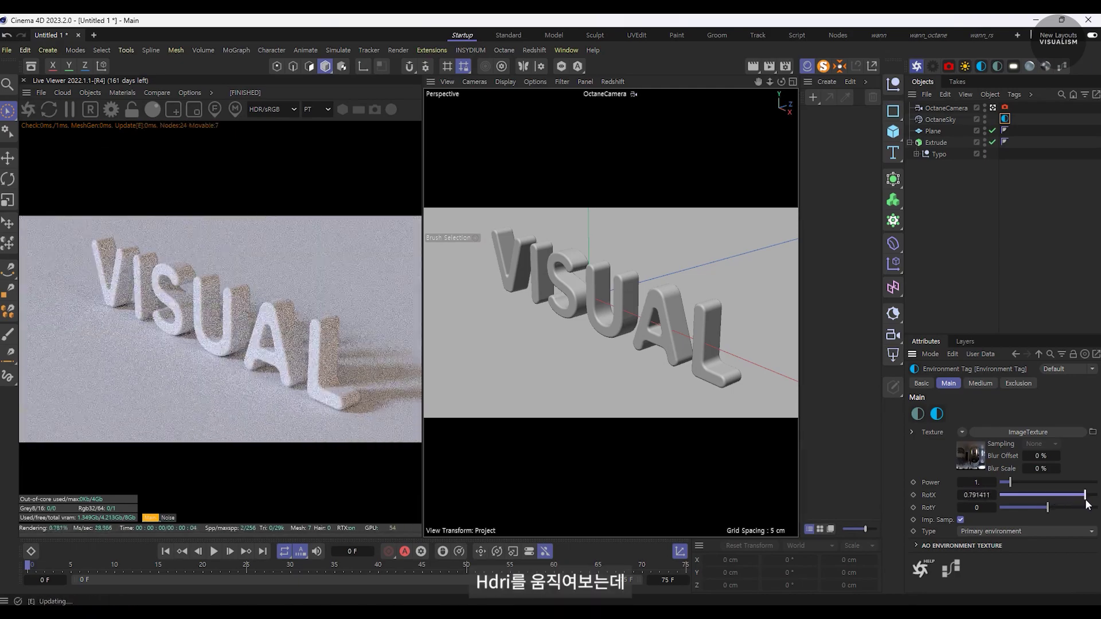
left_click_drag(1064, 502, 1083, 505)
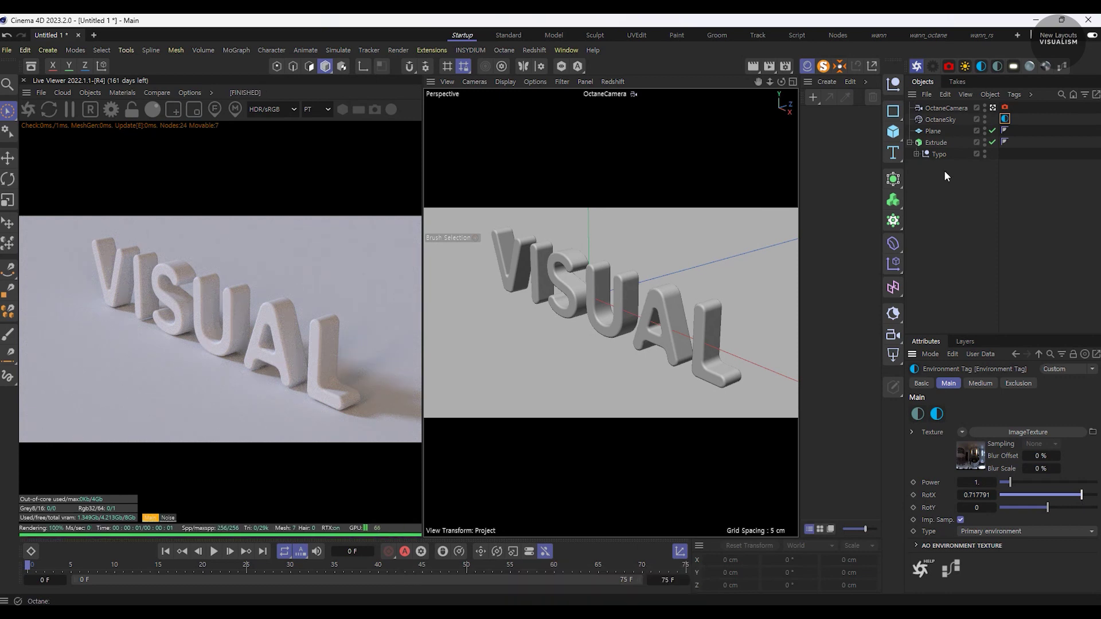
middle_click_drag(616, 310, 610, 310, "alt")
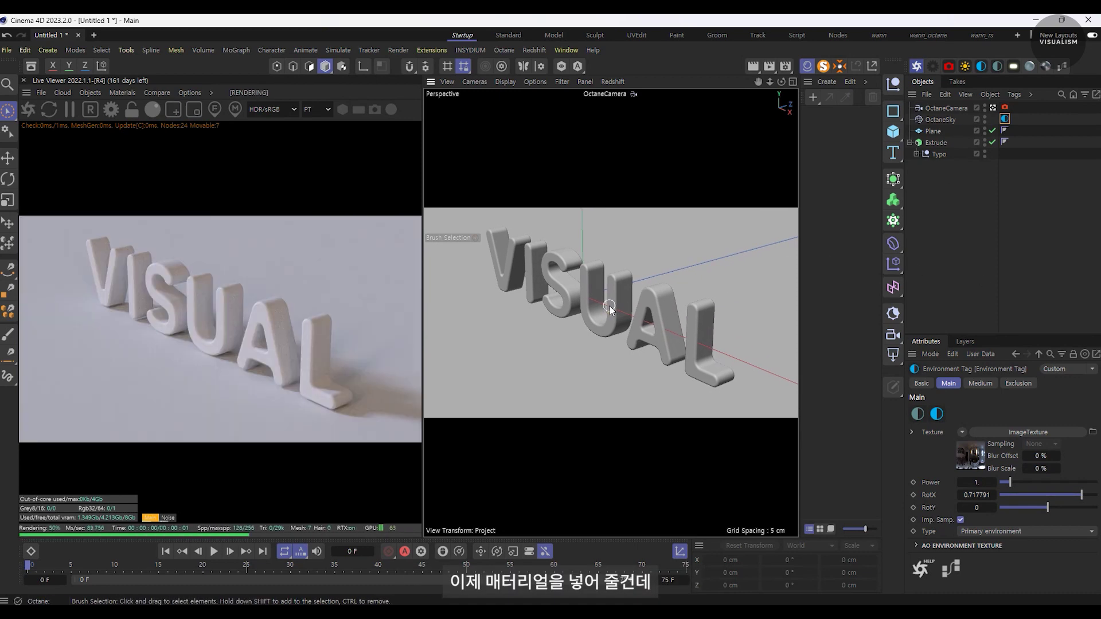
left_click(945, 218)
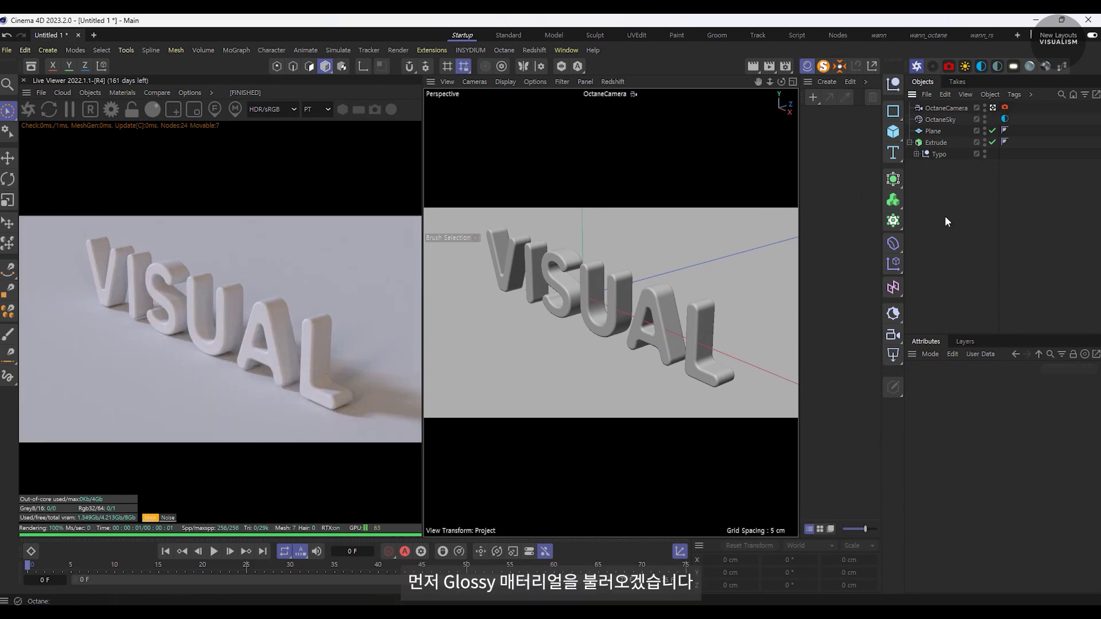
Step: Create a glossy Octane material named Floor and apply it to the Plane
left_click(1030, 67)
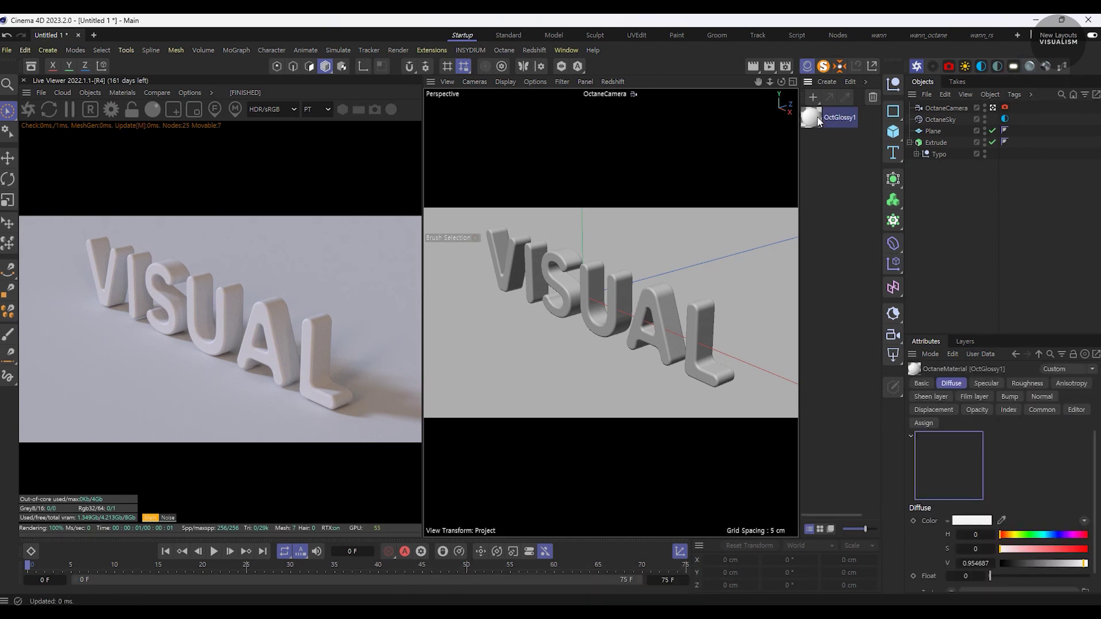
type("Floor")
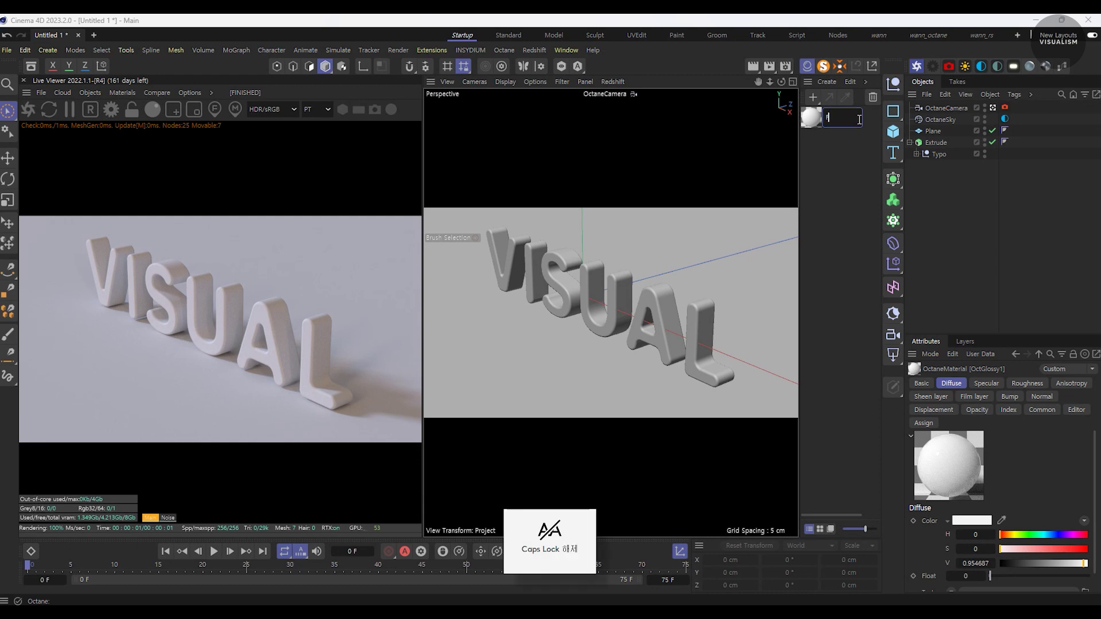
key("Return")
left_click_drag(821, 123, 933, 132)
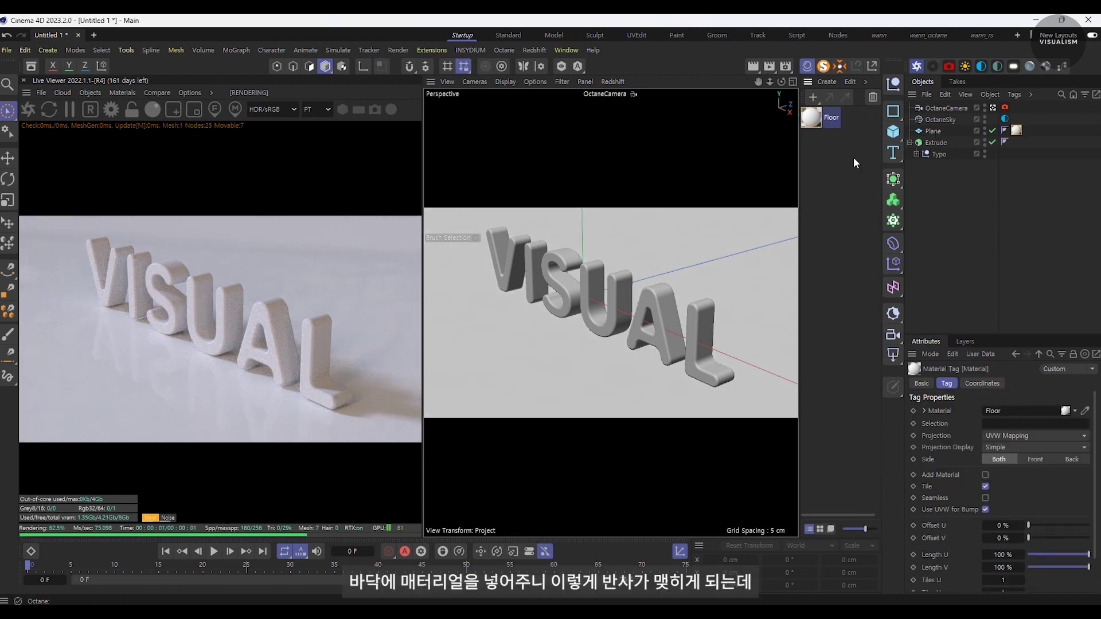
Step: Show Floor's graph in the Octane Node Editor, close the Material Editor, enlarge the editor
double_click(813, 119)
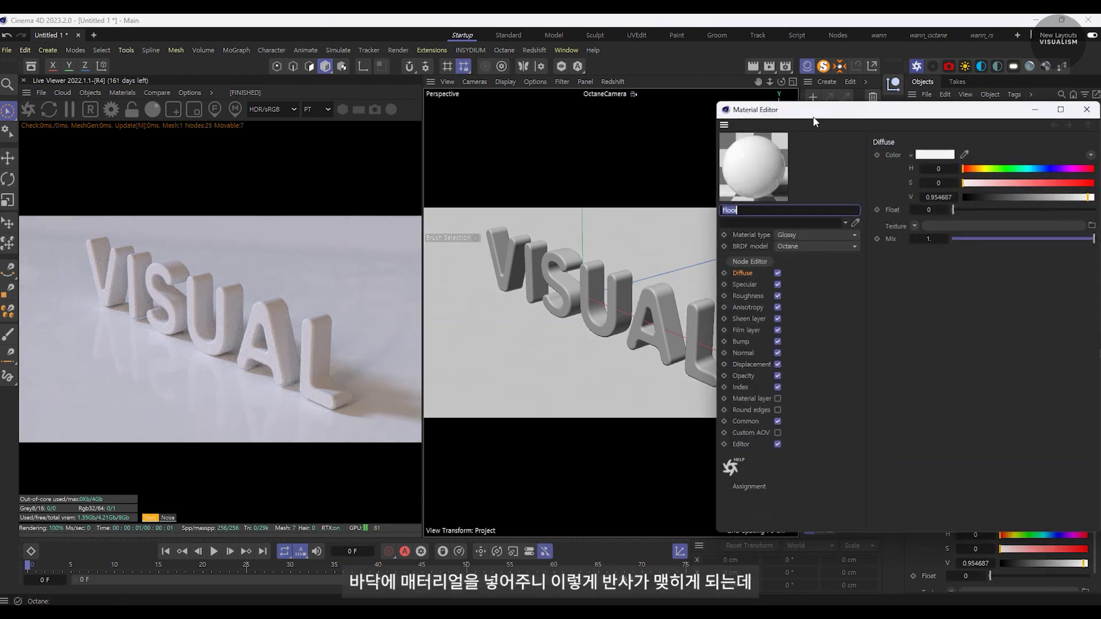
left_click(749, 262)
left_click(1089, 107)
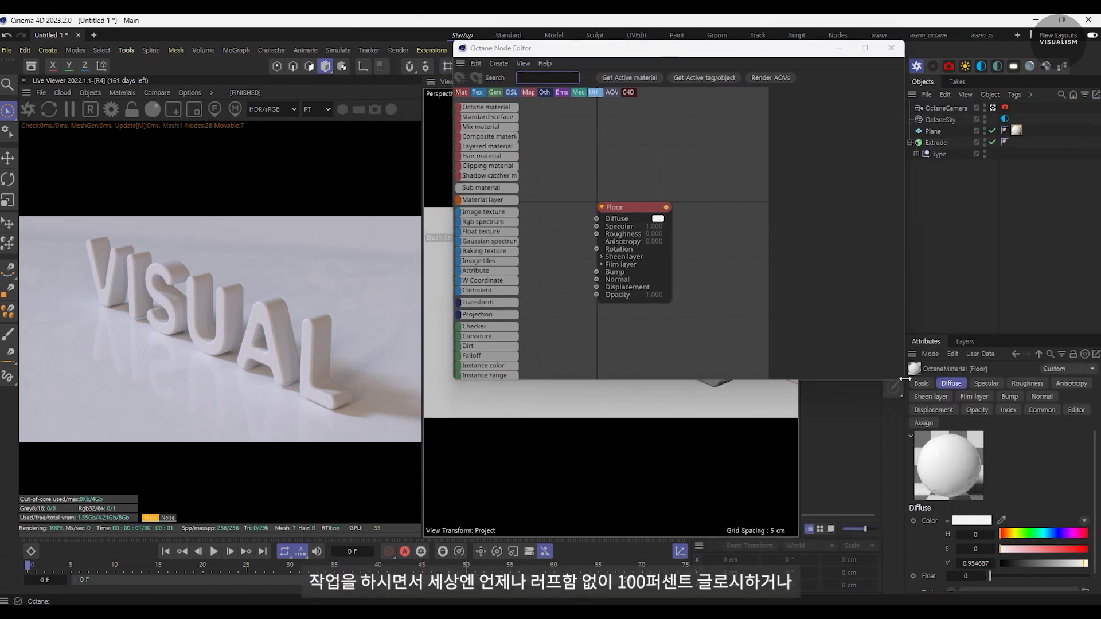
left_click_drag(905, 381, 1067, 539)
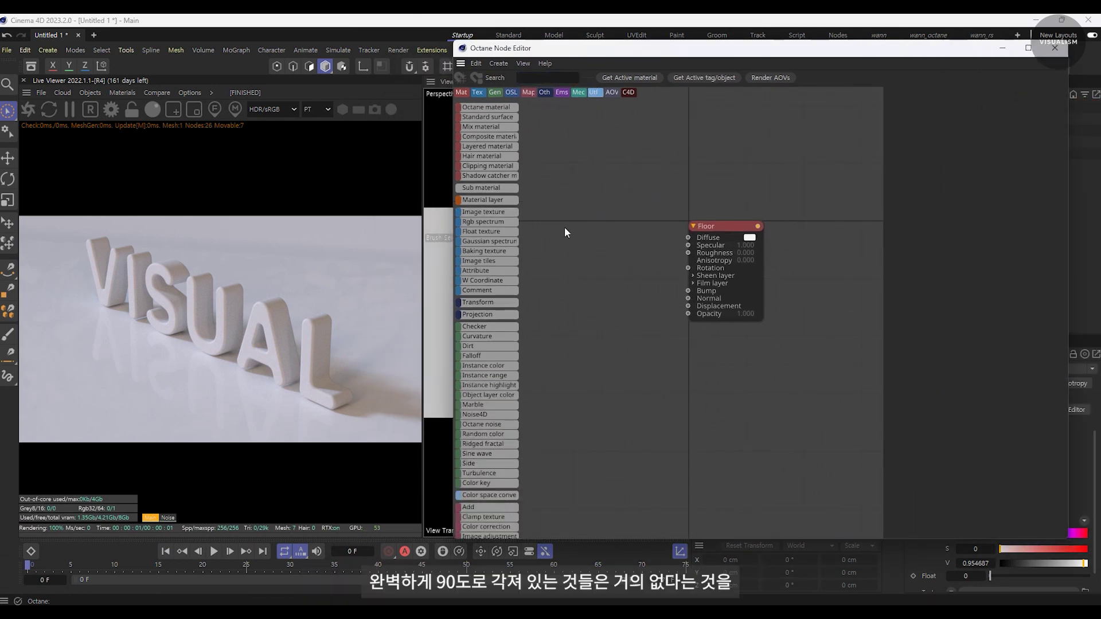
scroll(533, 270, "down", 2)
scroll(490, 340, "down", 2)
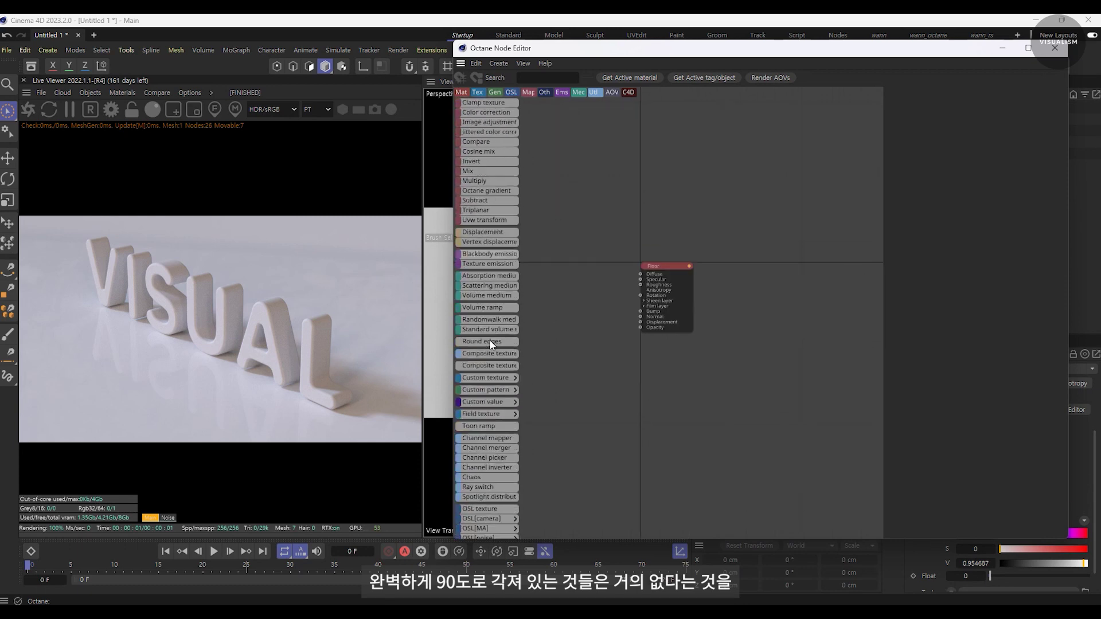
scroll(489, 340, "down", 2)
scroll(487, 353, "down", 2)
scroll(486, 367, "down", 3)
scroll(483, 372, "down", 3)
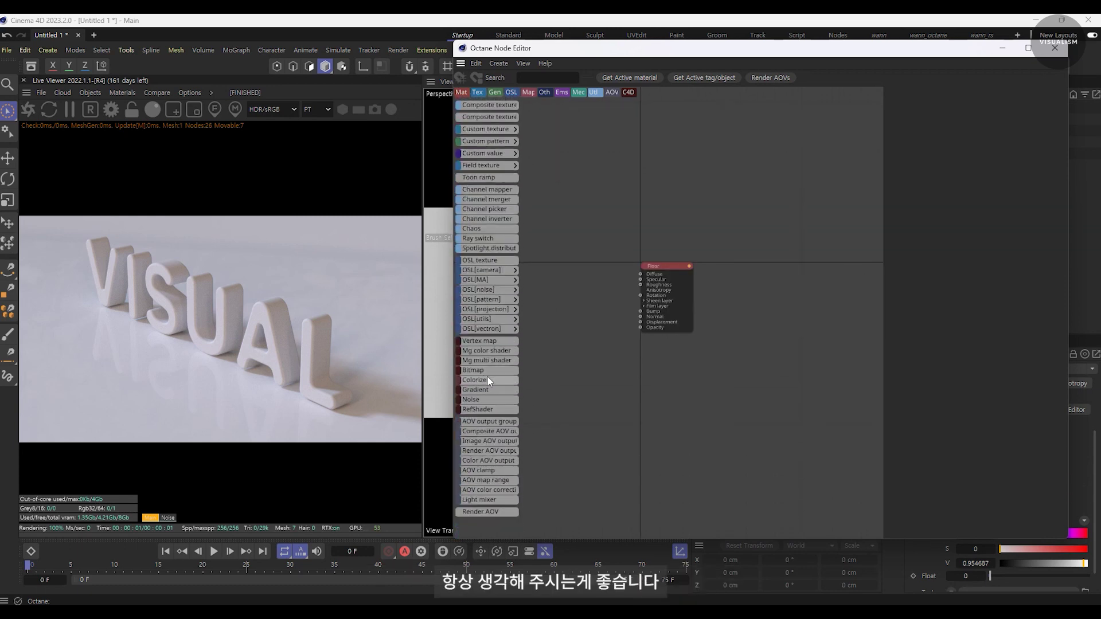
Step: Add a Noise node to the Floor graph with Global Scale 1.5%
left_click(479, 399)
left_click(661, 265)
left_click(590, 278)
key("d")
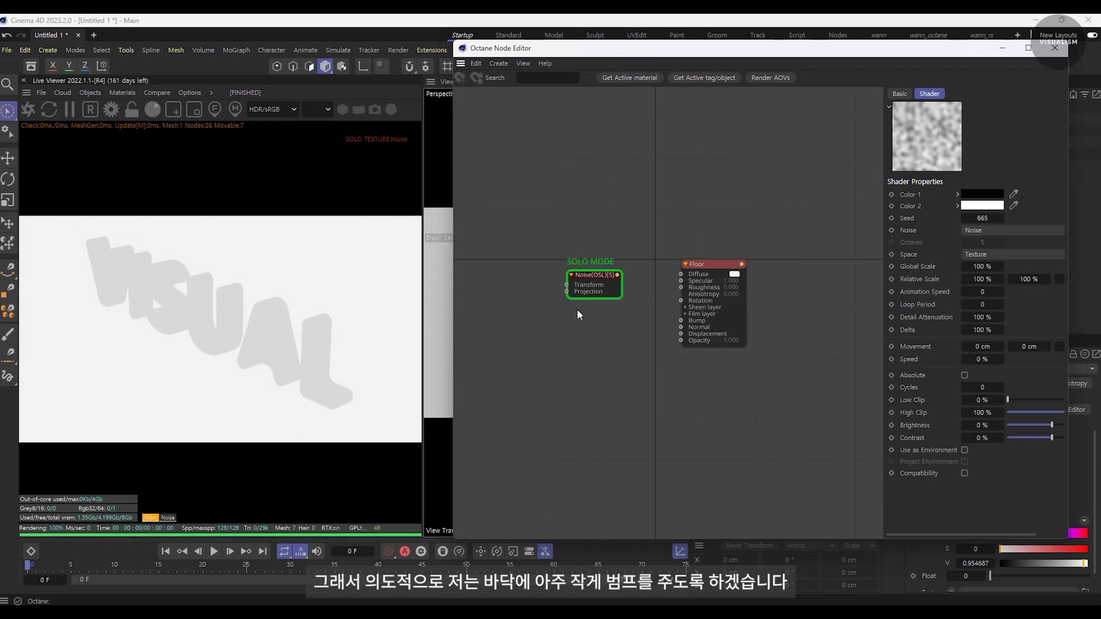
right_click(580, 283)
left_click(613, 307)
key("d")
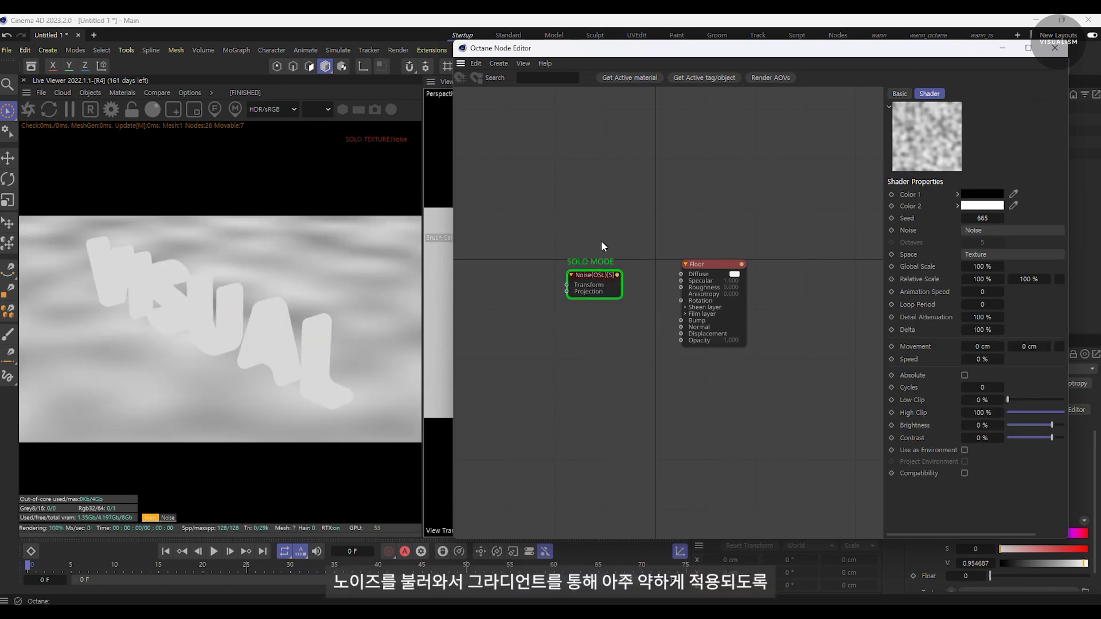
type("5")
key("Return")
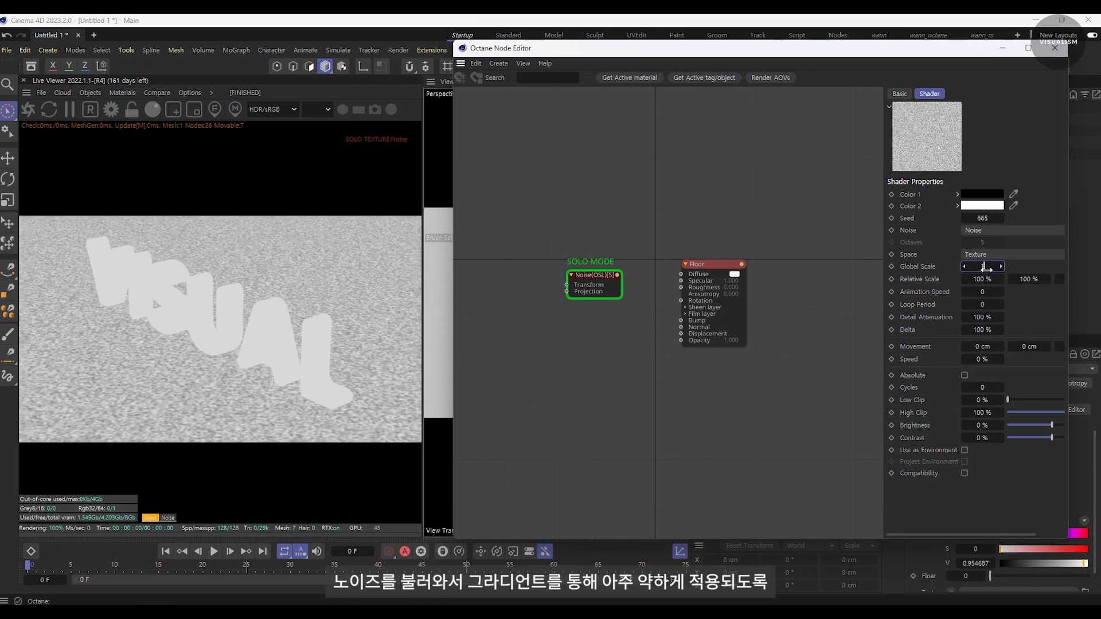
type("1.5")
key("Return")
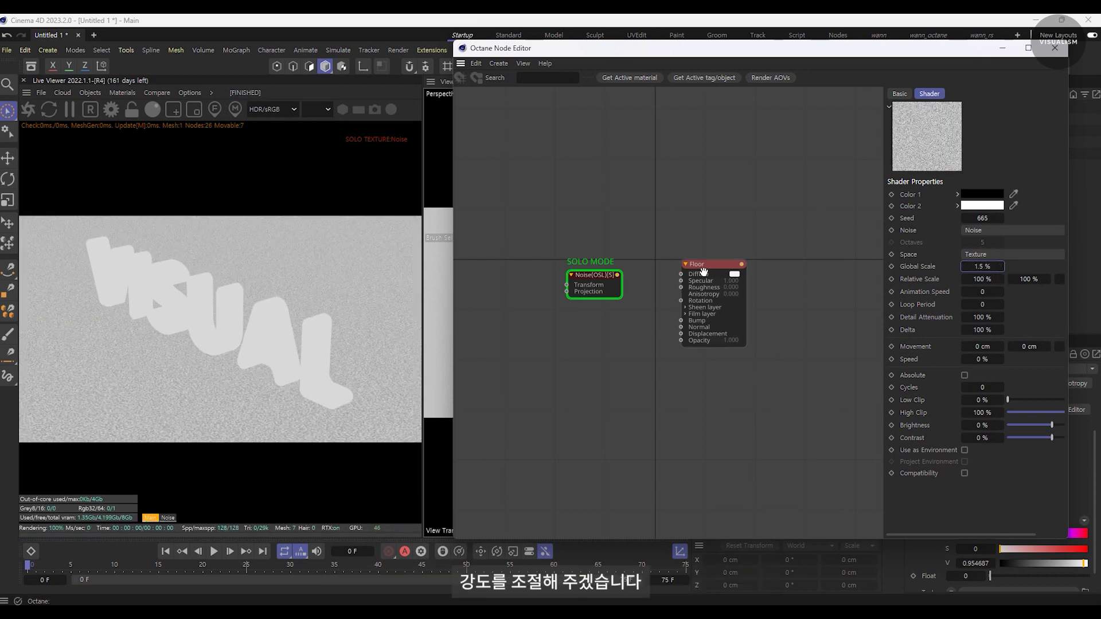
Step: Route the noise through a Gradient into Floor's Bump with a darkened white knot
left_click_drag(618, 276, 682, 320)
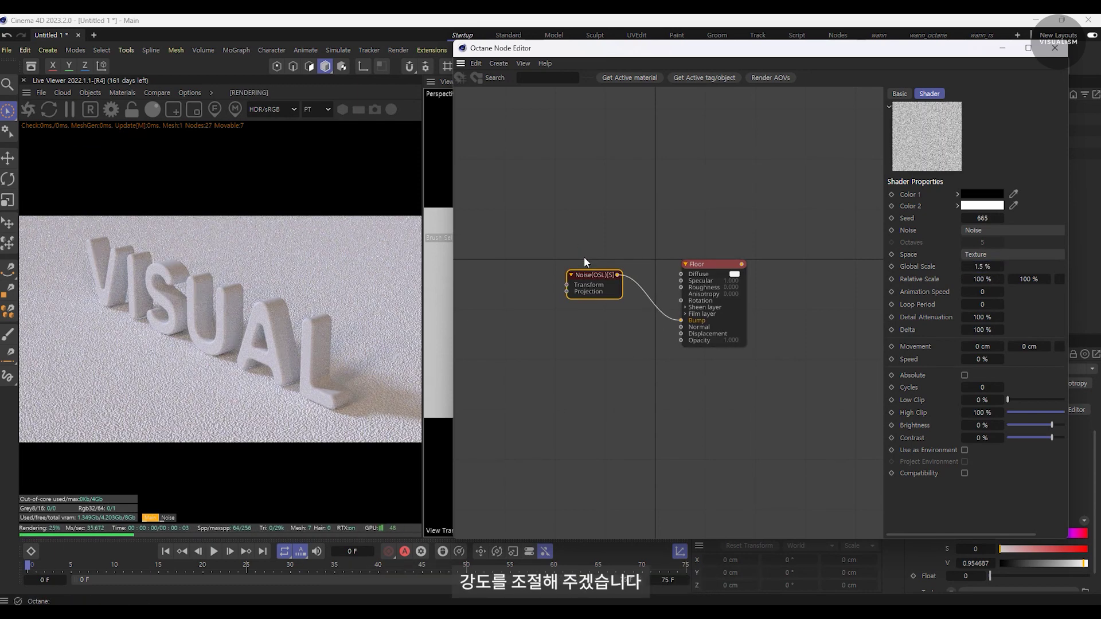
left_click_drag(579, 274, 539, 284)
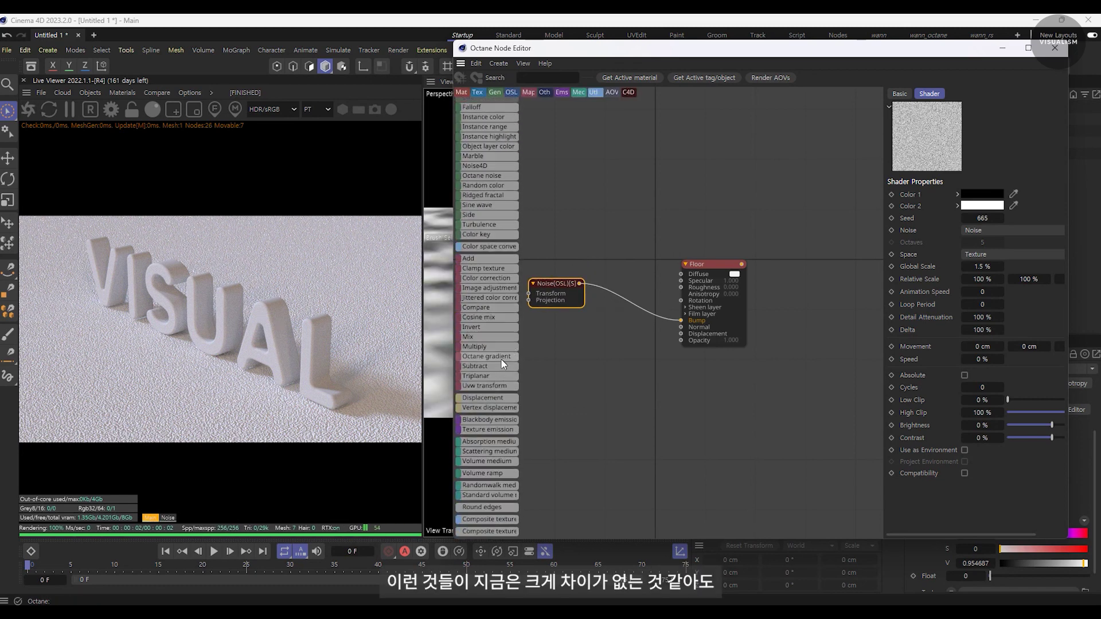
left_click(627, 303)
double_click(1057, 242)
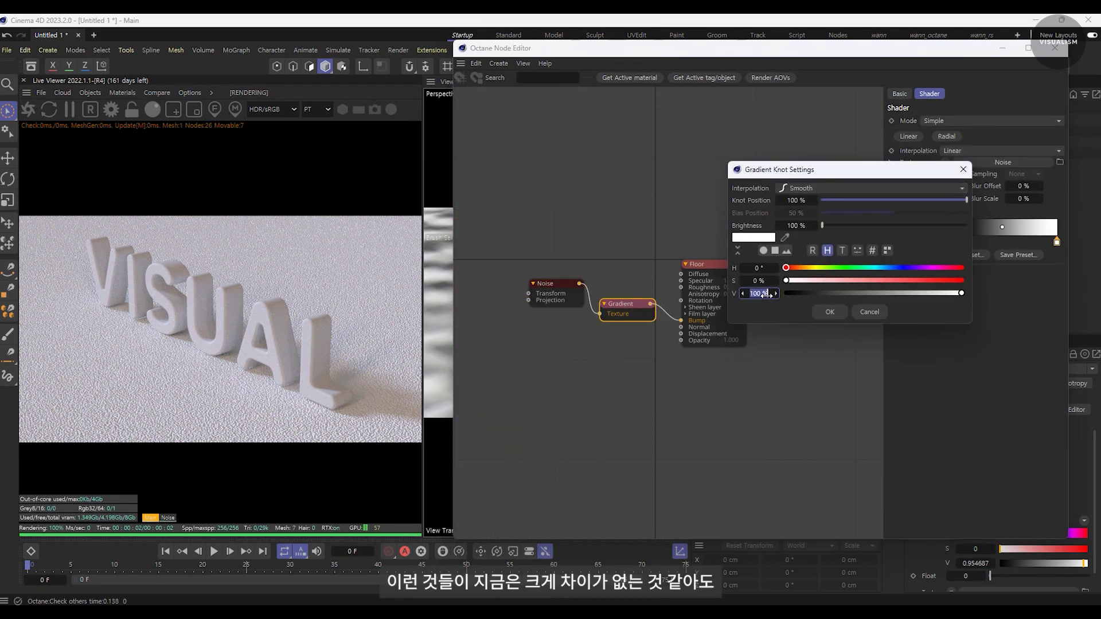
type("10")
key("Return")
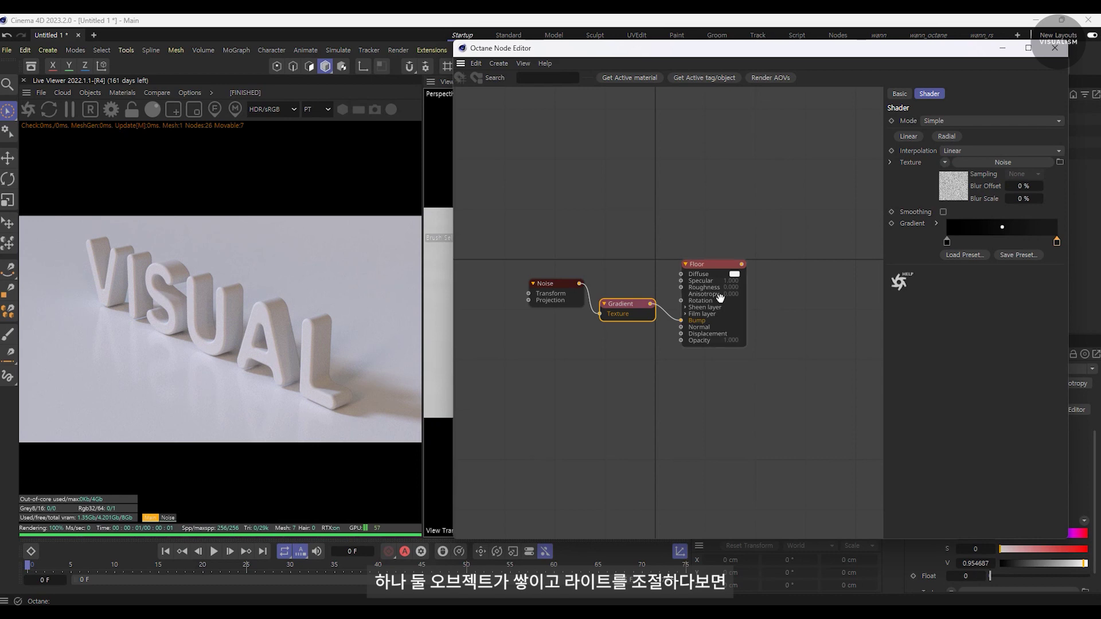
double_click(1057, 242)
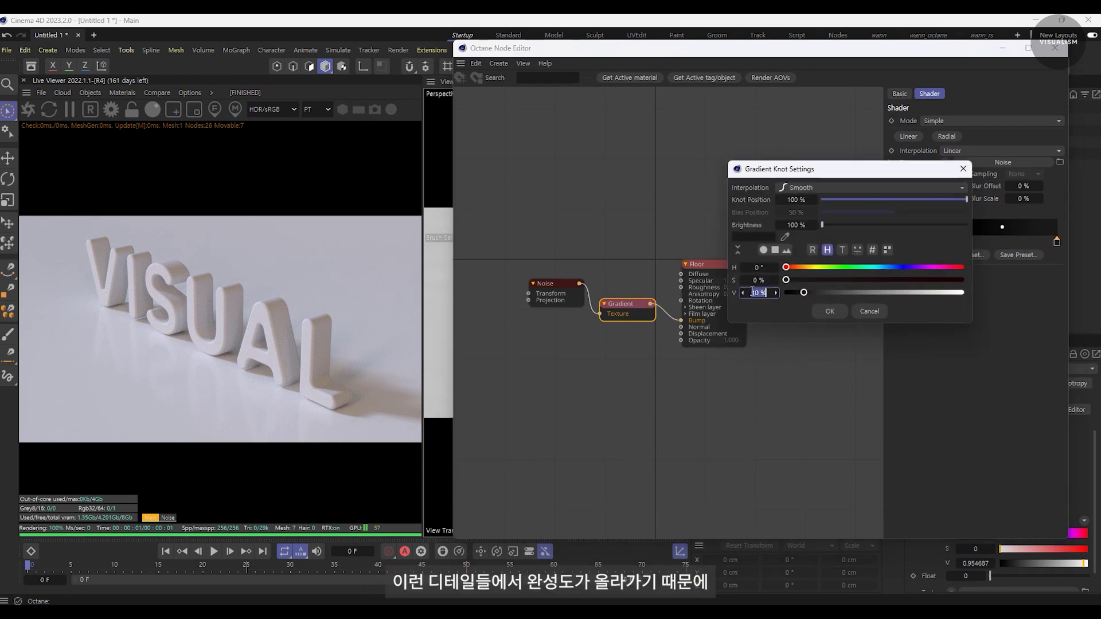
key("Return")
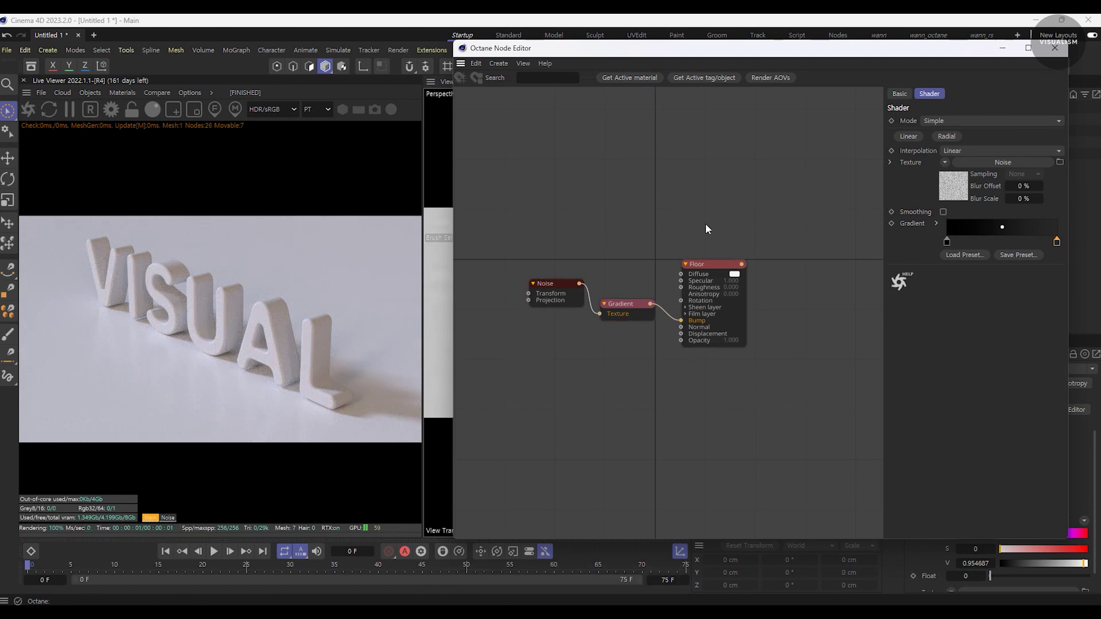
left_click_drag(712, 265, 759, 265)
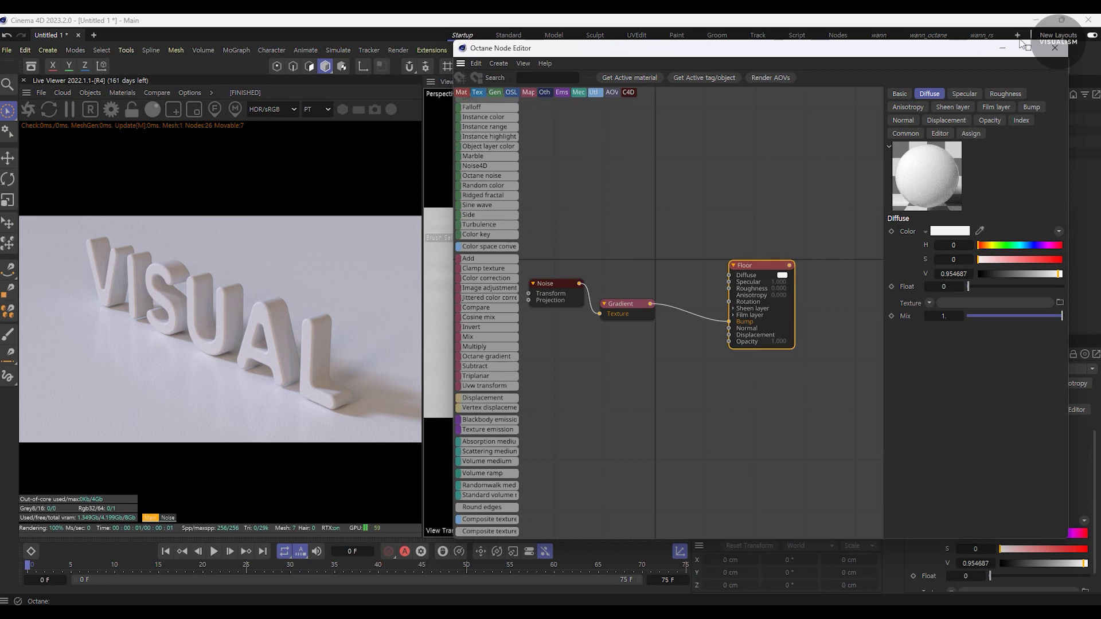
left_click(1055, 47)
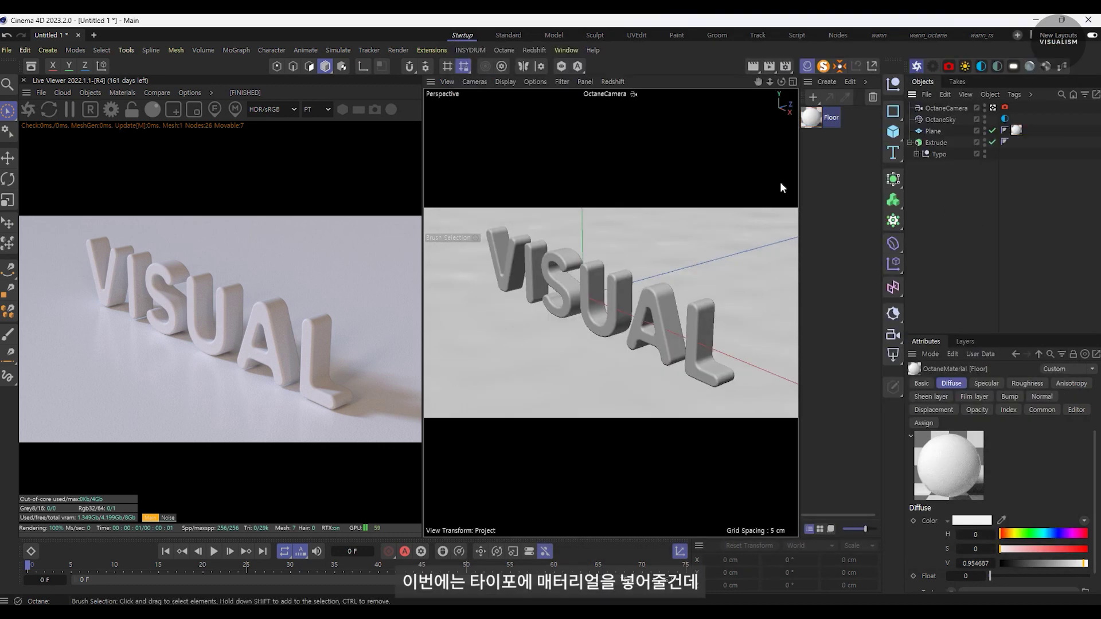
Step: Create a universal material named Typo and apply it to the extruded letters
left_click(122, 92)
left_click(285, 213)
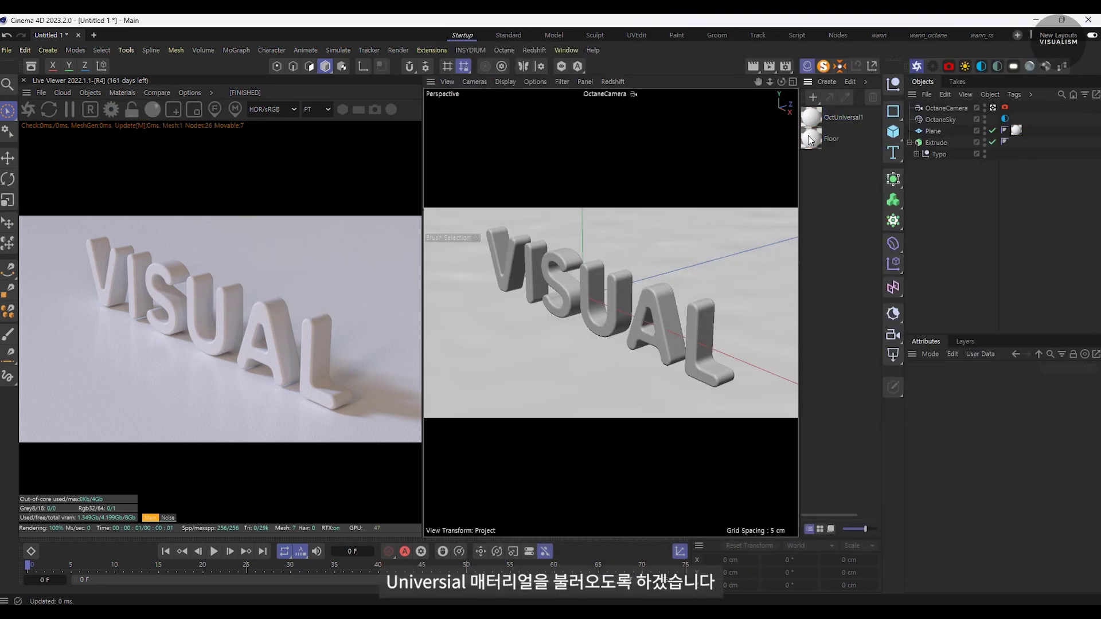
double_click(831, 117)
type("Typo")
key("Return")
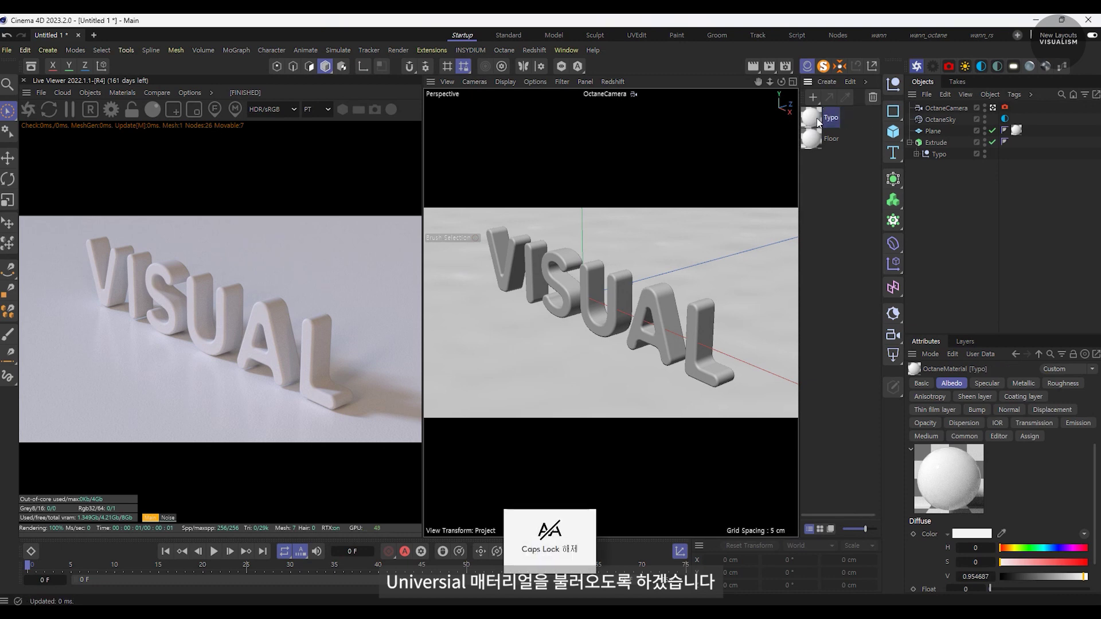
left_click_drag(819, 122, 940, 142)
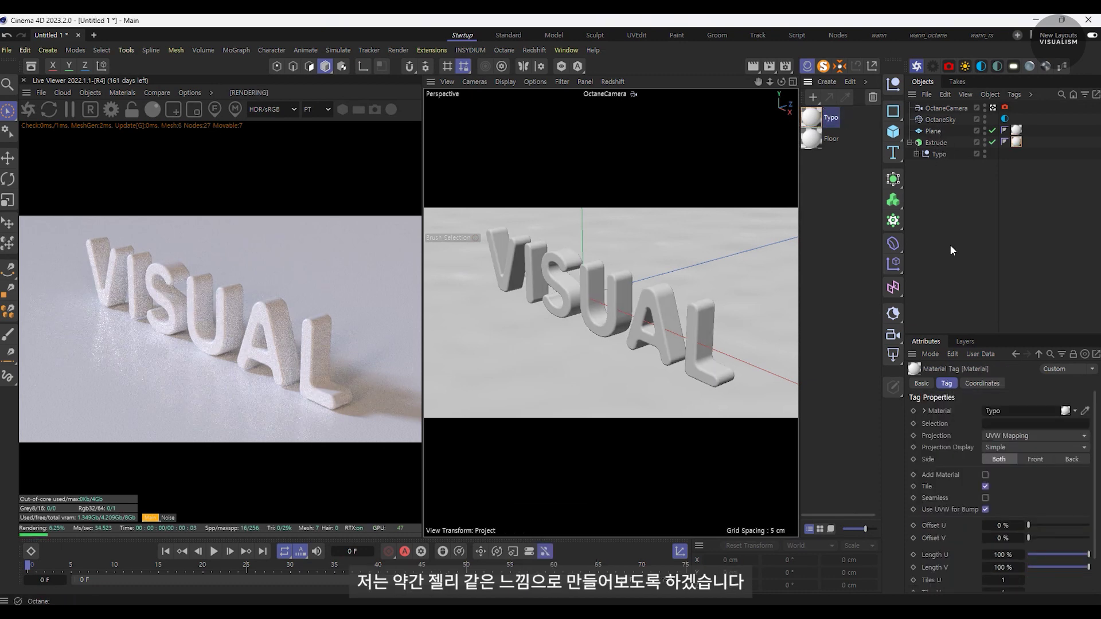
Step: Open Typo in the node graph and set its Albedo to black
double_click(810, 118)
left_click(735, 219)
left_click_drag(822, 50, 769, 56)
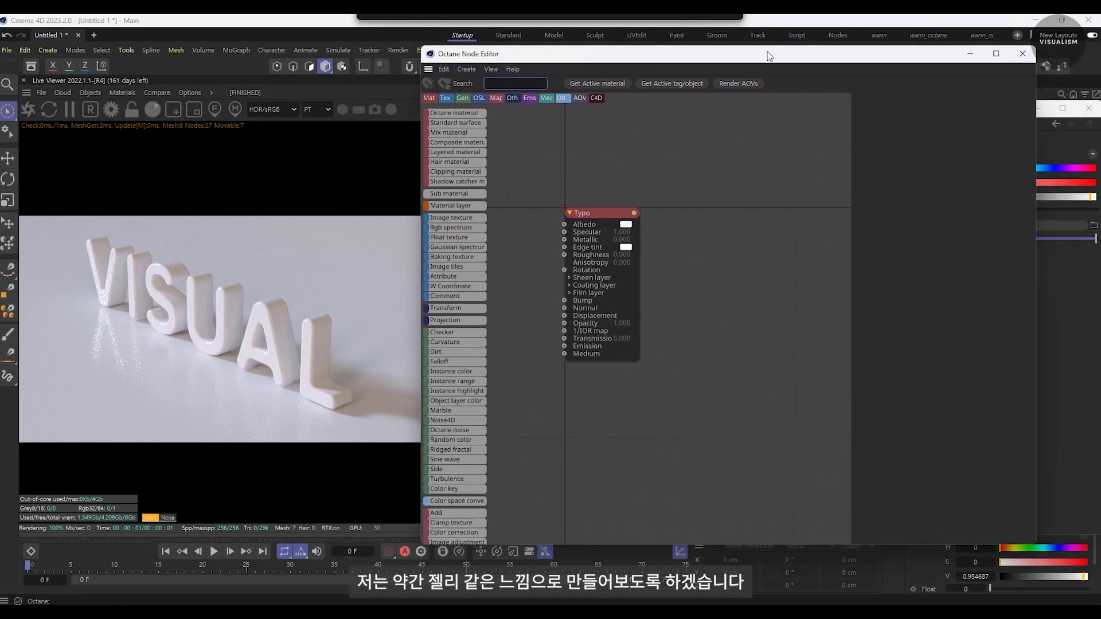
left_click_drag(593, 213, 745, 199)
left_click(745, 199)
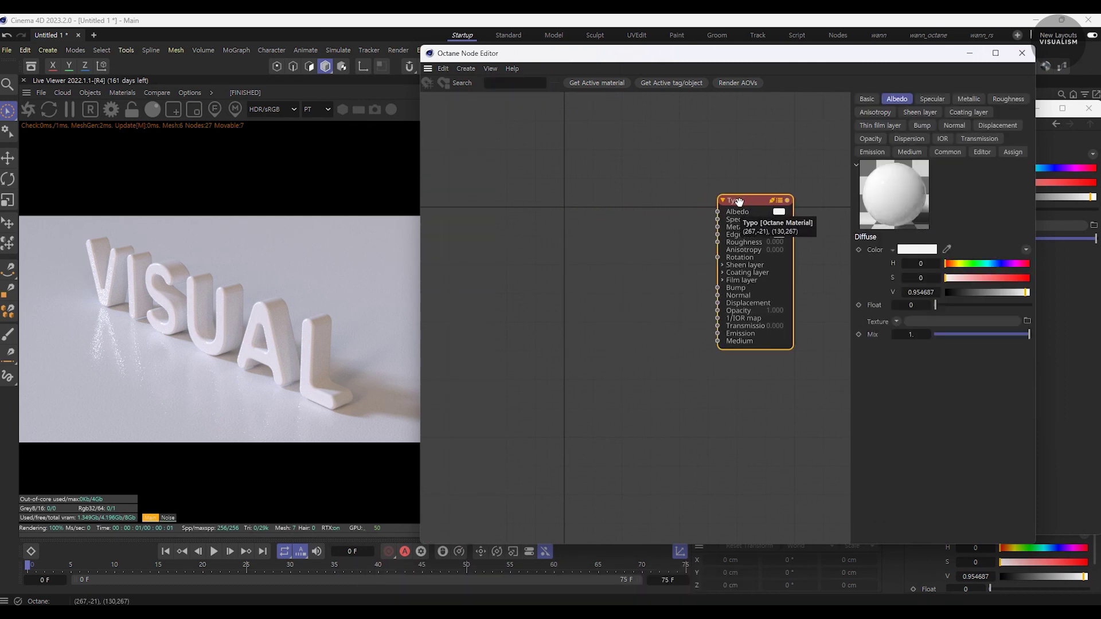
left_click_drag(745, 199, 707, 210)
left_click_drag(949, 292, 789, 303)
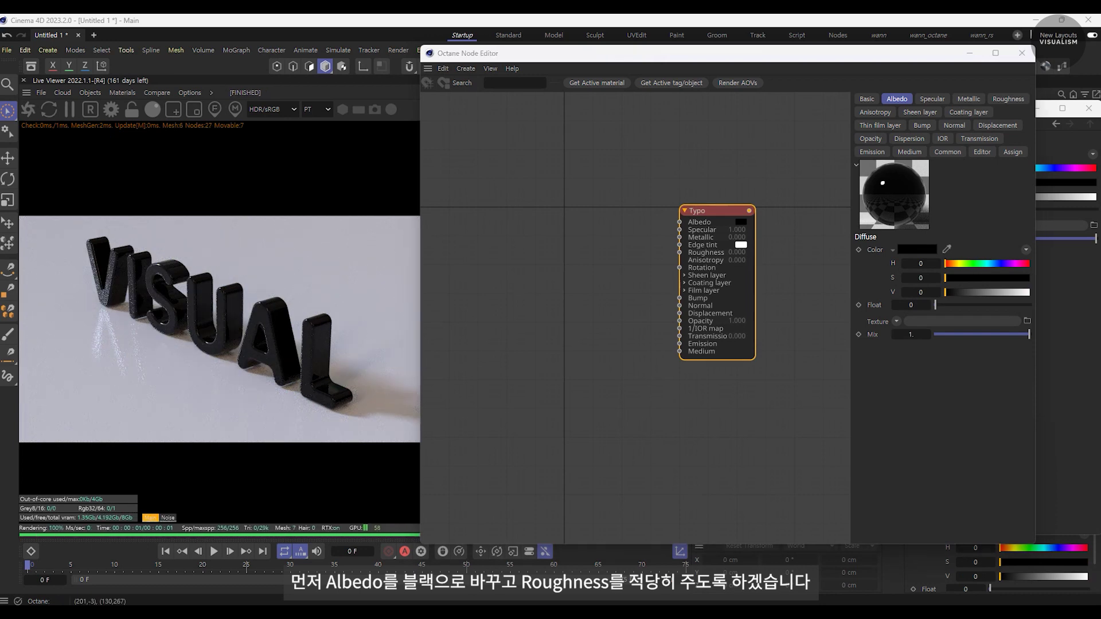
Step: Set the Typo material's roughness to 0.3
left_click(1008, 99)
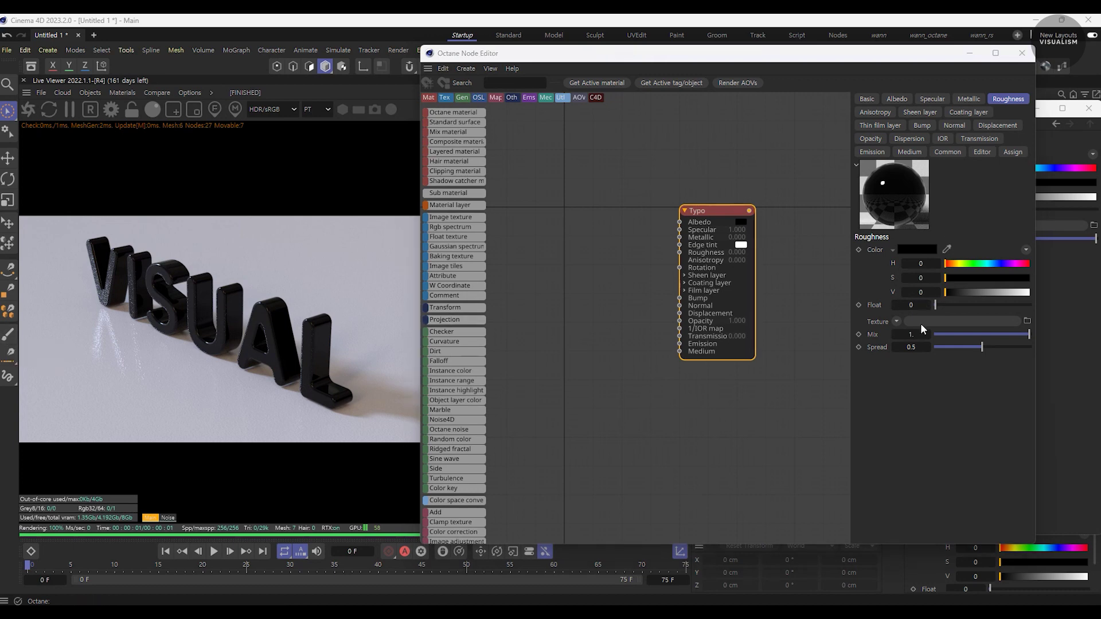
left_click(921, 305)
type("3")
key("Return")
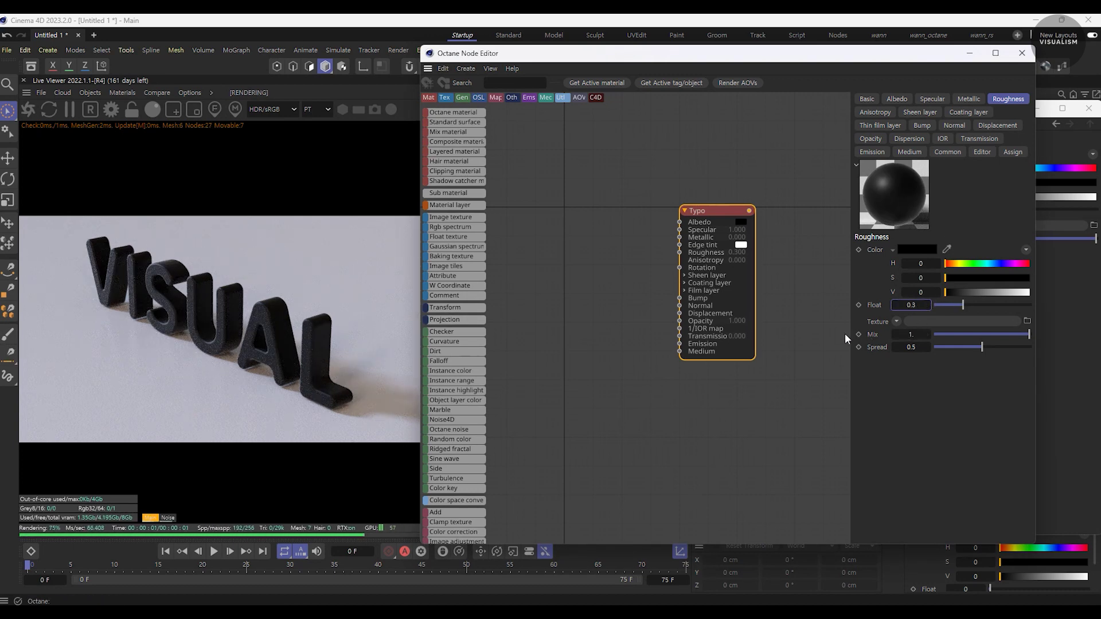
Step: Set Typo's transmission to Specular with a full white colour (V 1)
left_click(943, 139)
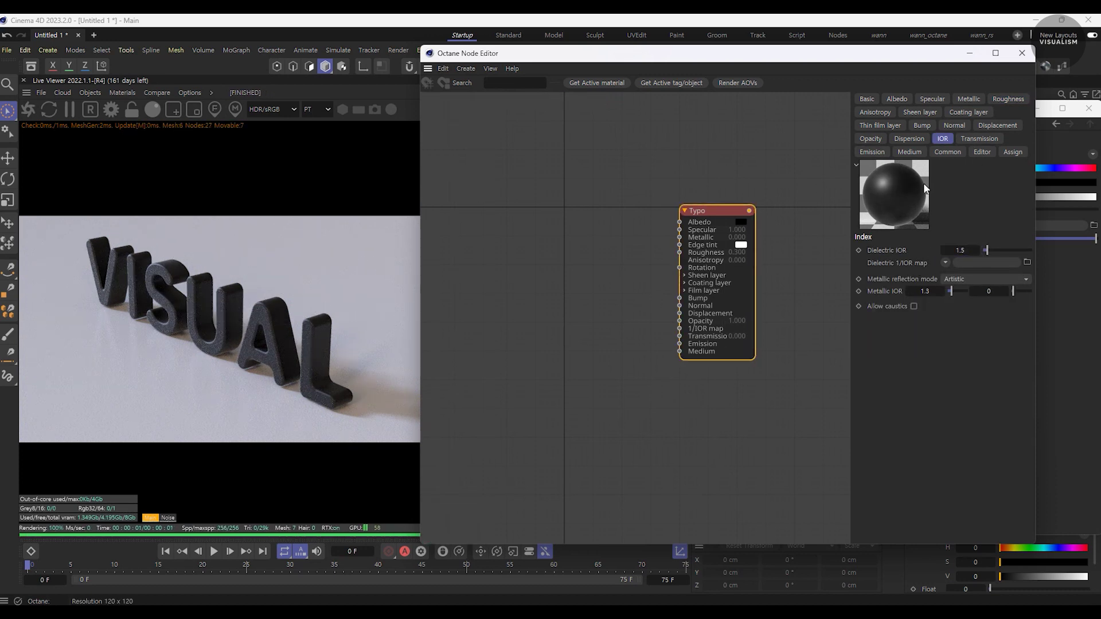
left_click(871, 152)
left_click(979, 139)
left_click(947, 249)
left_click(969, 265)
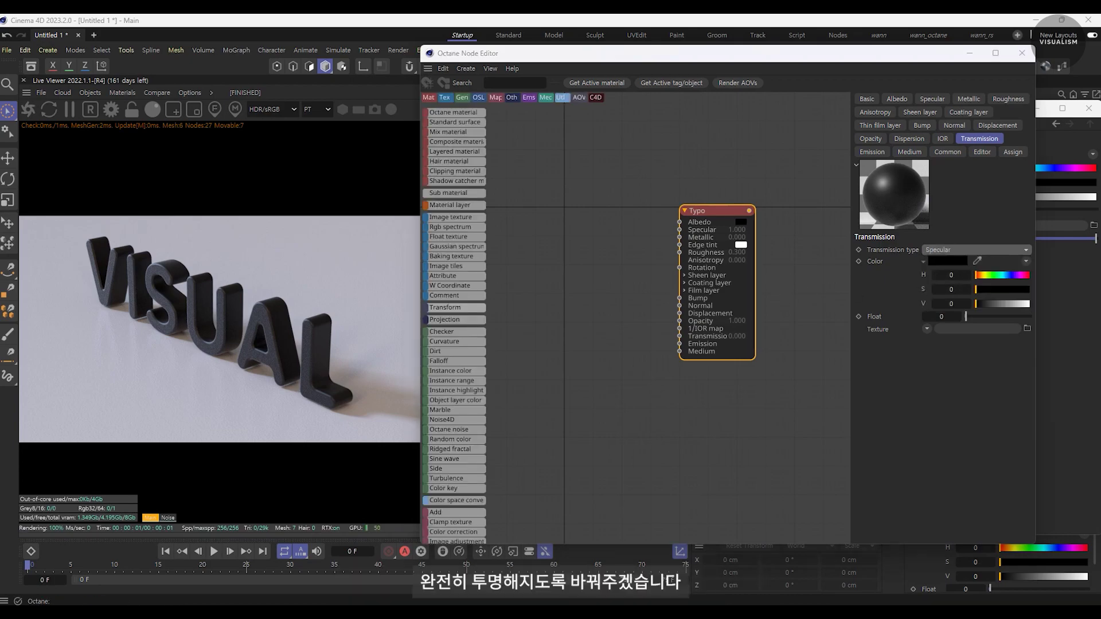
mouse_move(1009, 304)
left_mouse_down()
mouse_move(998, 311)
mouse_move(1051, 323)
left_mouse_up()
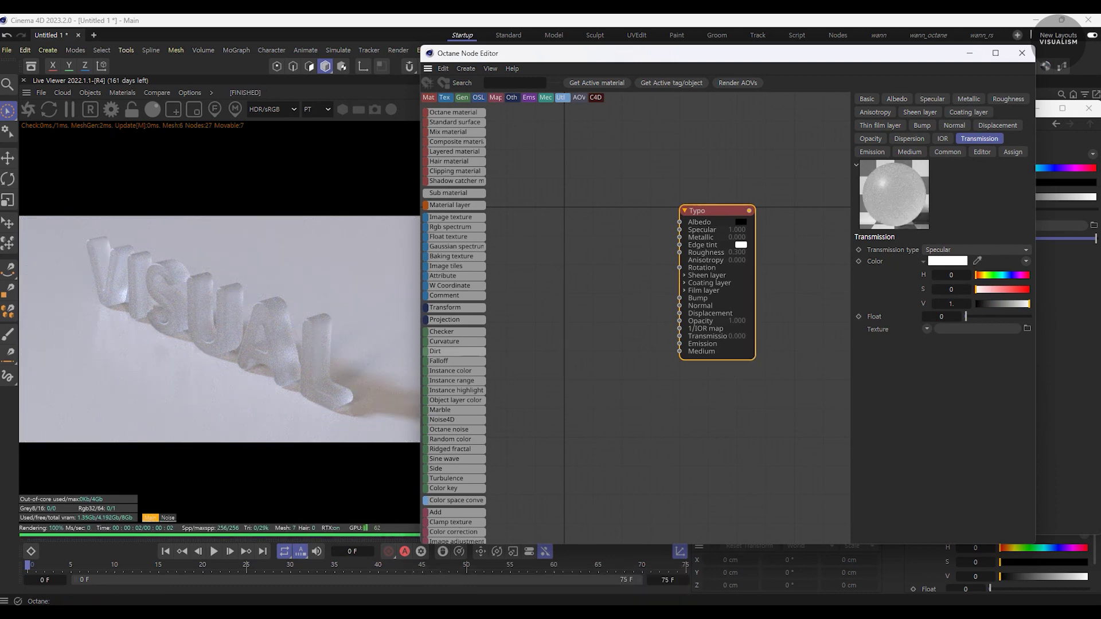
Step: Enable Fake shadows on the Typo material's Common tab
left_click(947, 152)
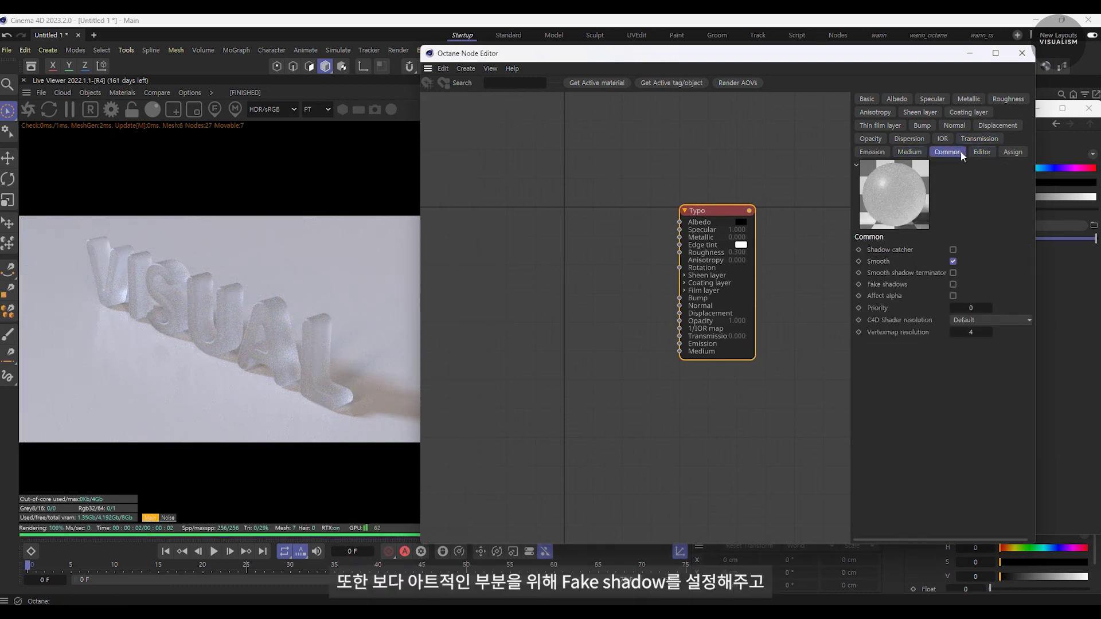
left_click(952, 284)
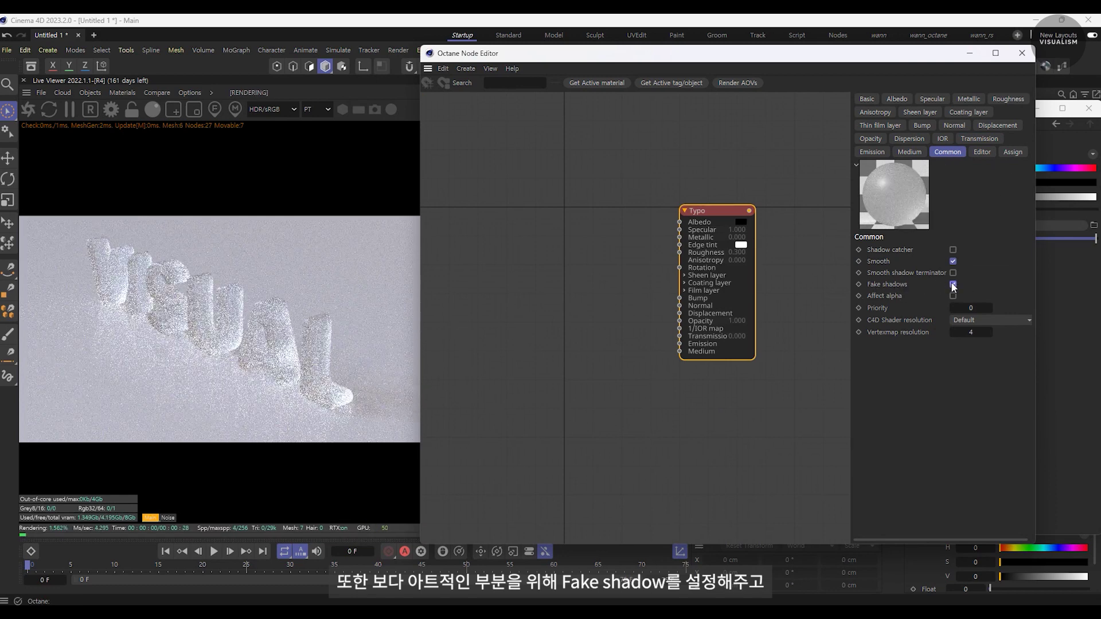
left_click(678, 426)
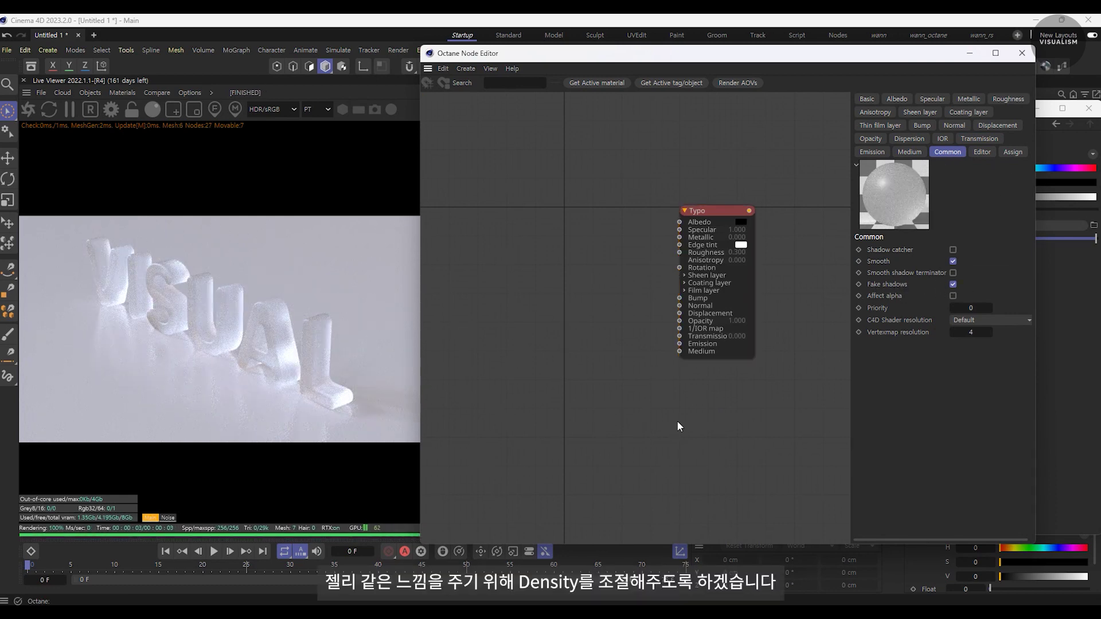
left_click_drag(663, 441, 773, 198)
Step: Add a Random walk medium to Typo and expand its Albedo settings
left_click(906, 153)
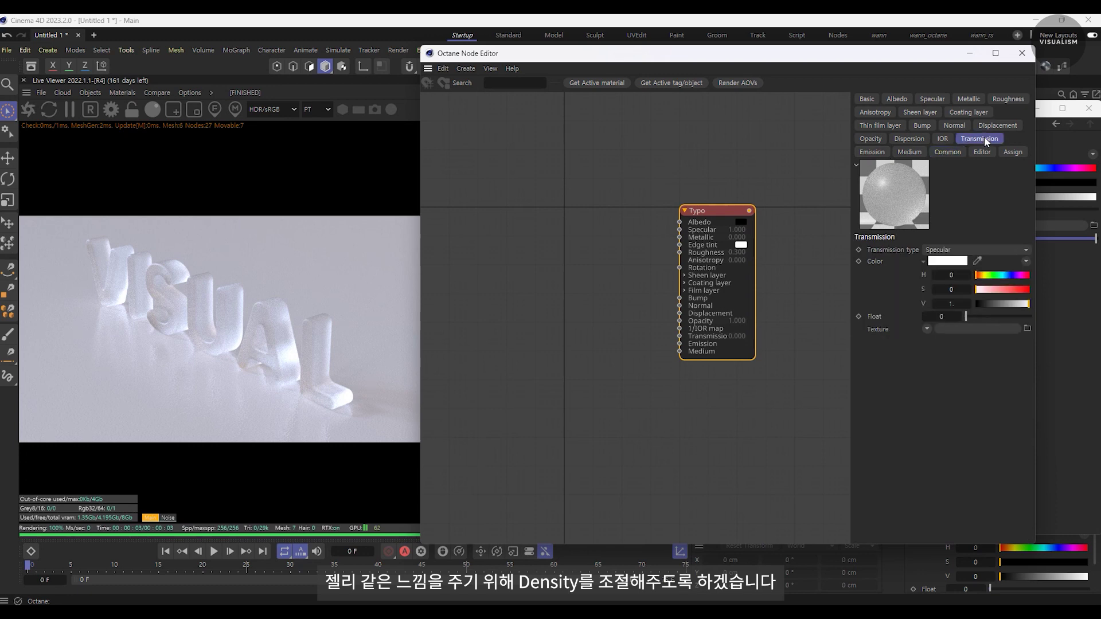
left_click(988, 251)
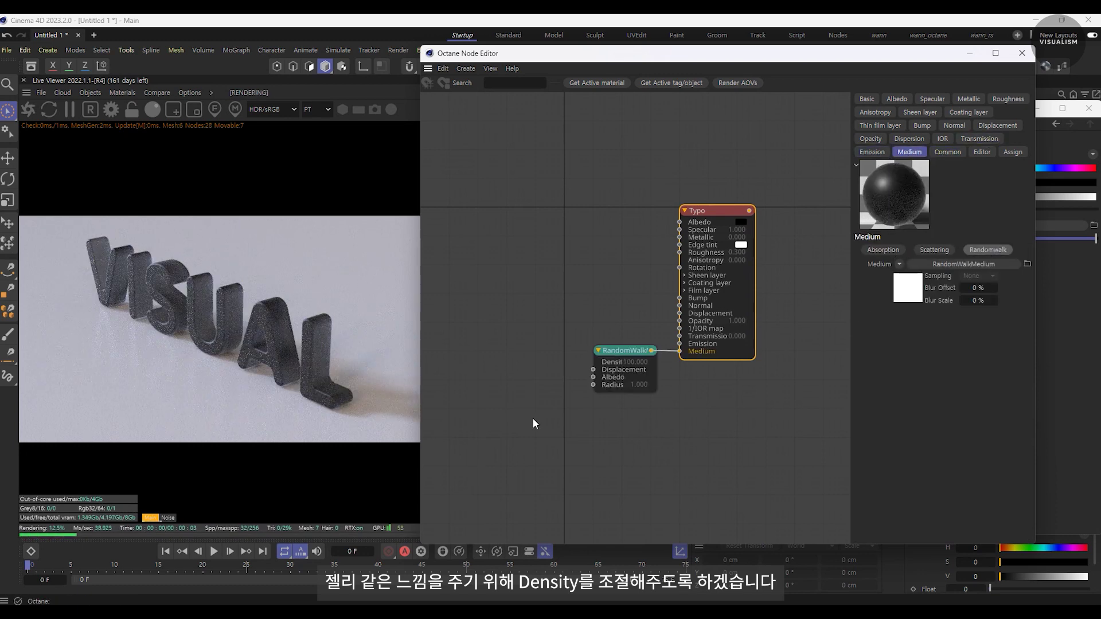
left_click_drag(643, 389, 590, 374)
left_click(878, 163)
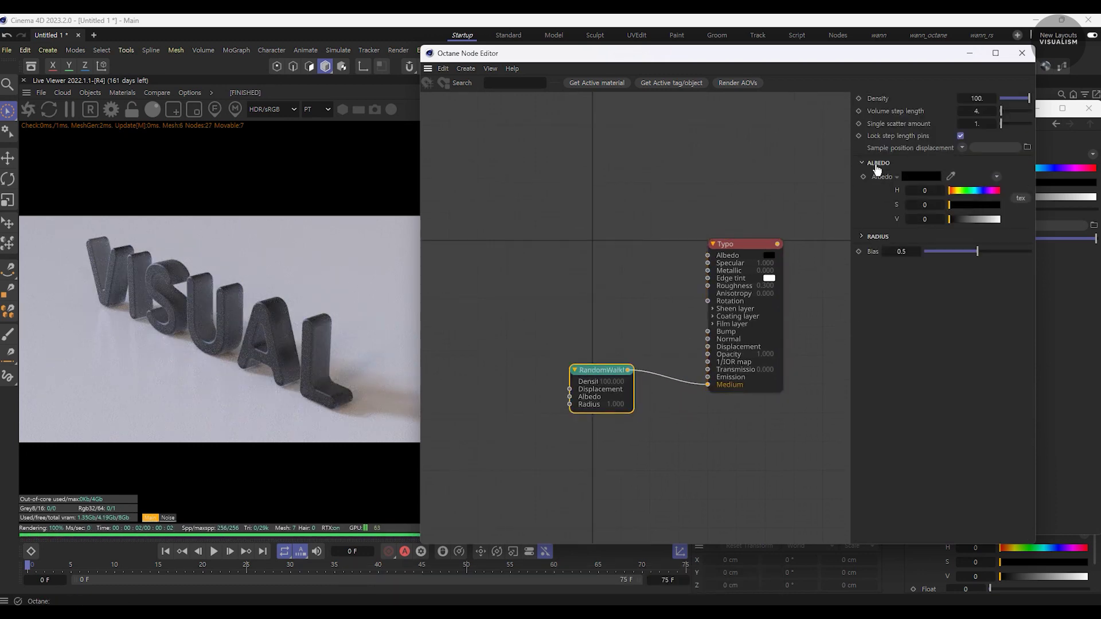
left_click(428, 68)
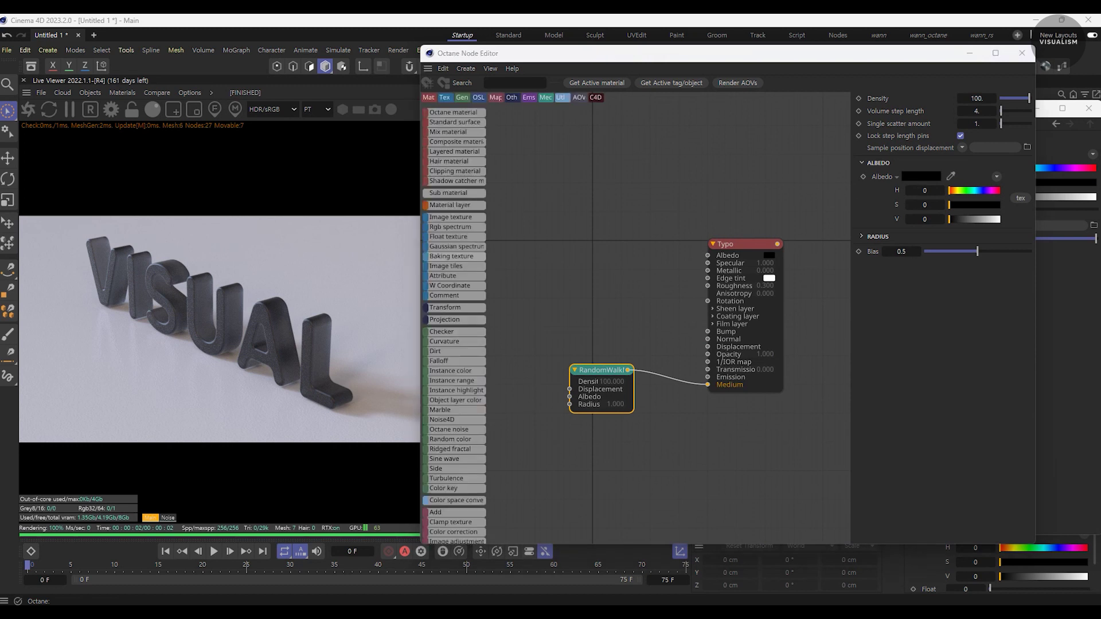
middle_click_drag(573, 446, 609, 430)
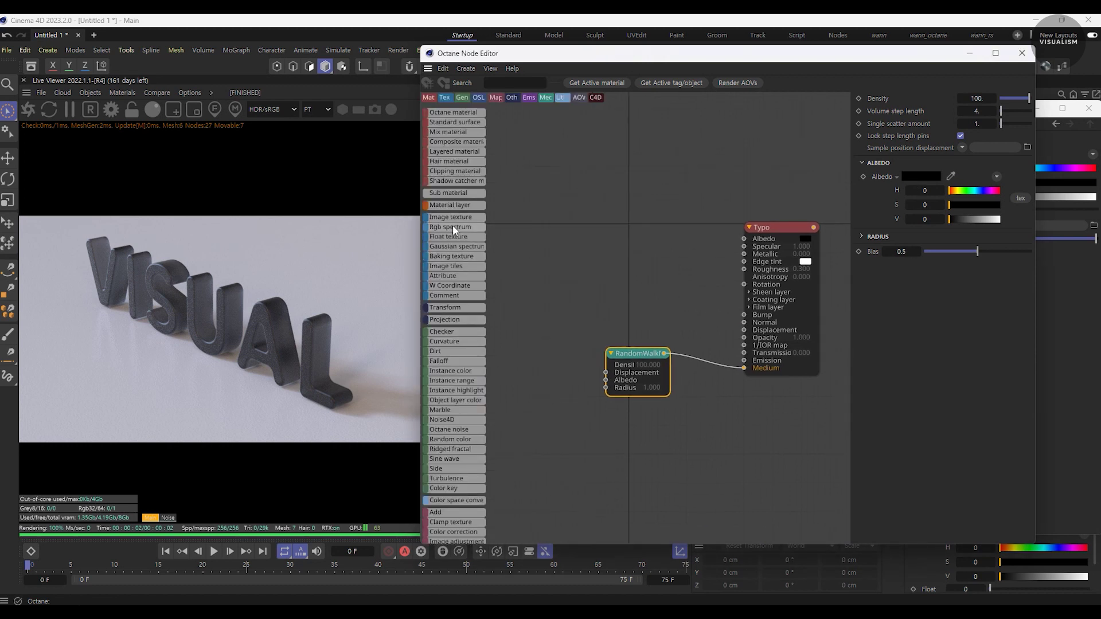
Step: Tint the Random walk albedo red (H 0.011, S 0.727, V 0.989)
left_click(951, 178)
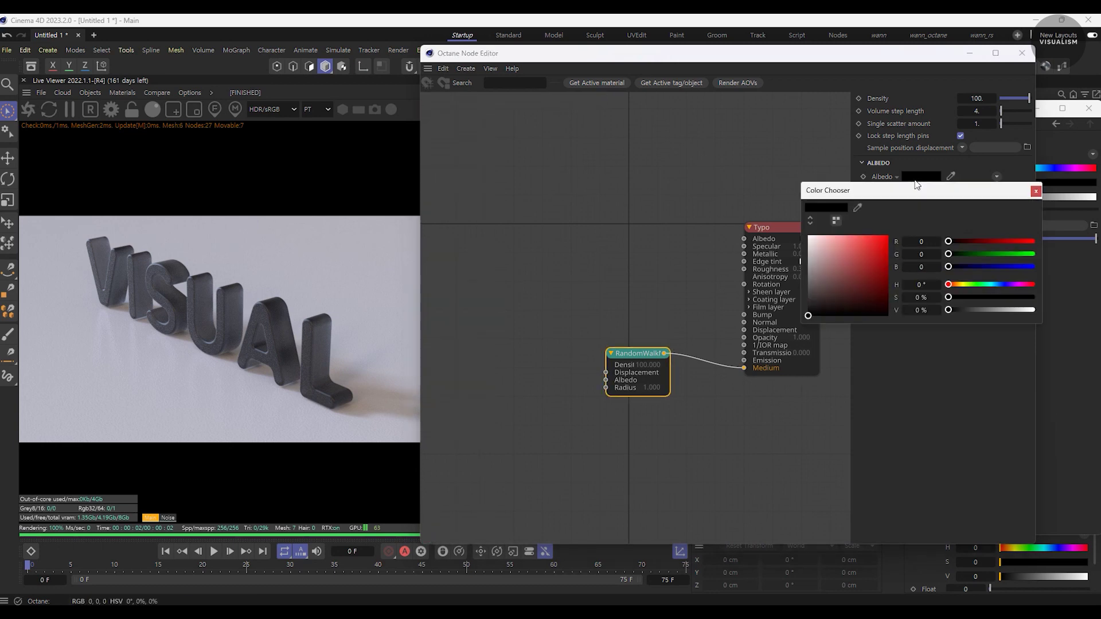
left_click(1020, 285)
left_click(1017, 310)
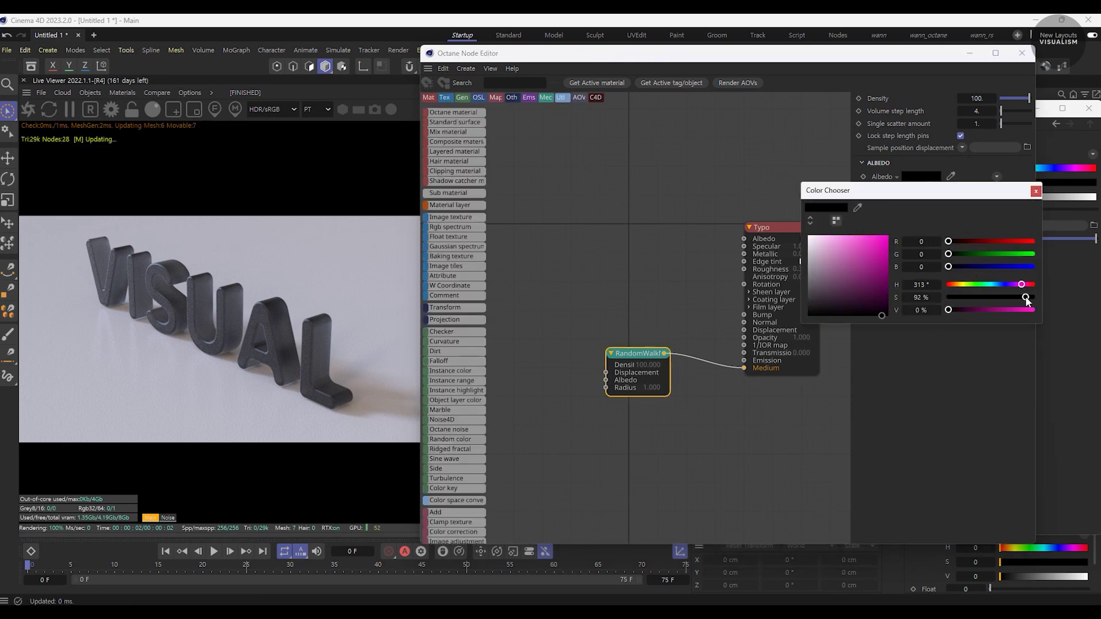
mouse_move(1016, 310)
left_mouse_down()
mouse_move(997, 309)
mouse_move(1027, 311)
left_mouse_up()
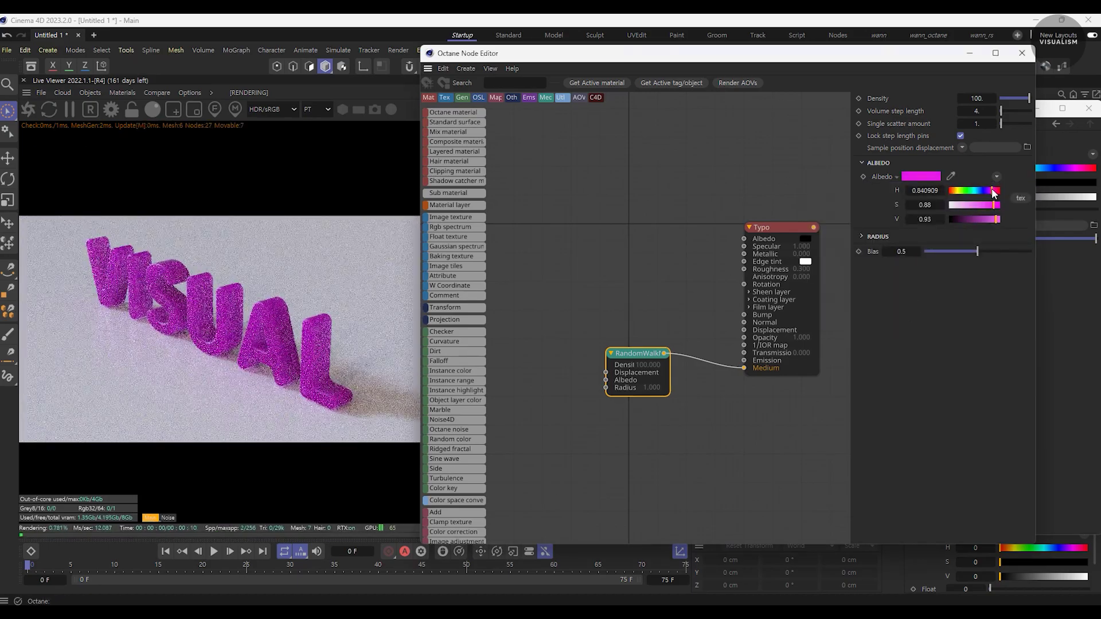
mouse_move(993, 191)
left_mouse_down()
mouse_move(949, 190)
mouse_move(995, 223)
mouse_move(980, 205)
left_mouse_up()
left_click(951, 191)
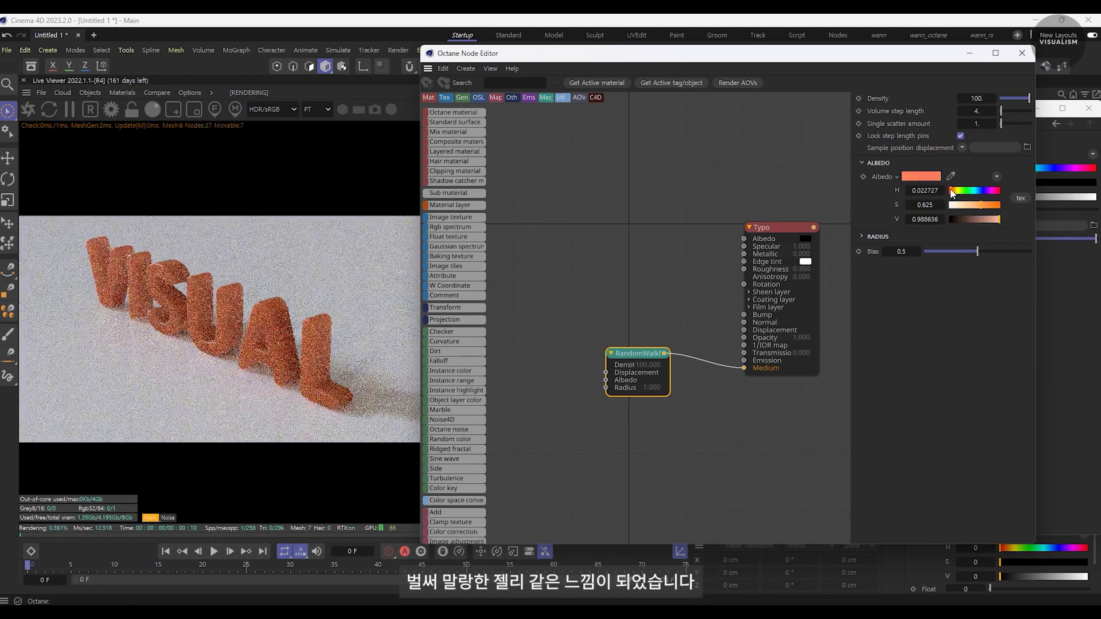
left_click(950, 191)
left_click(986, 206)
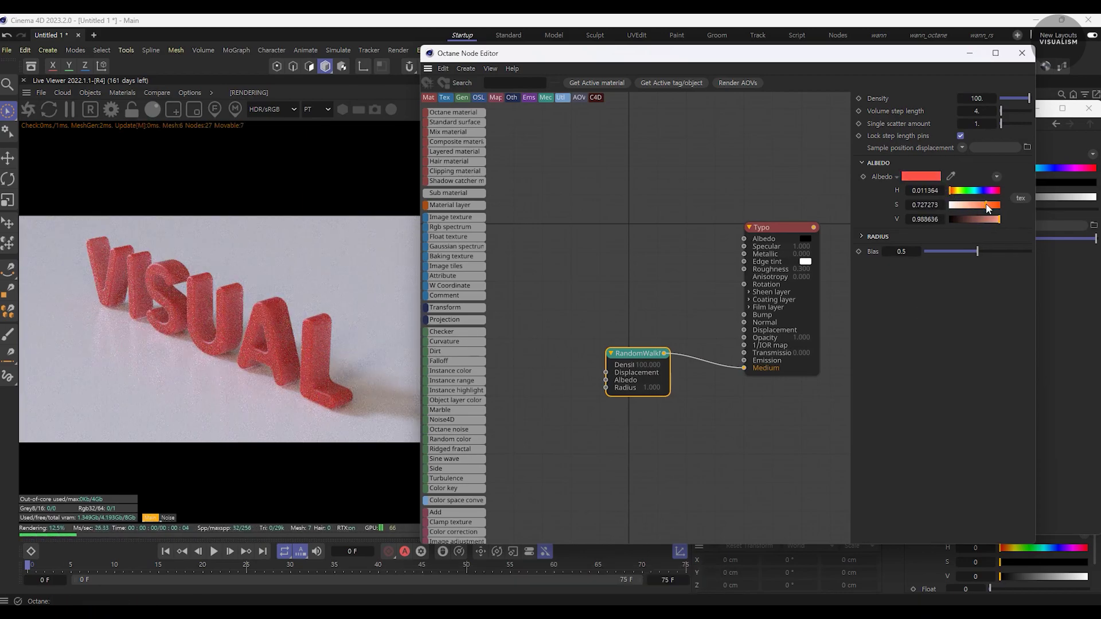
Step: Lower the Random walk medium's density to about 38.78
middle_click_drag(635, 447, 591, 433)
left_click_drag(1029, 99, 1011, 102)
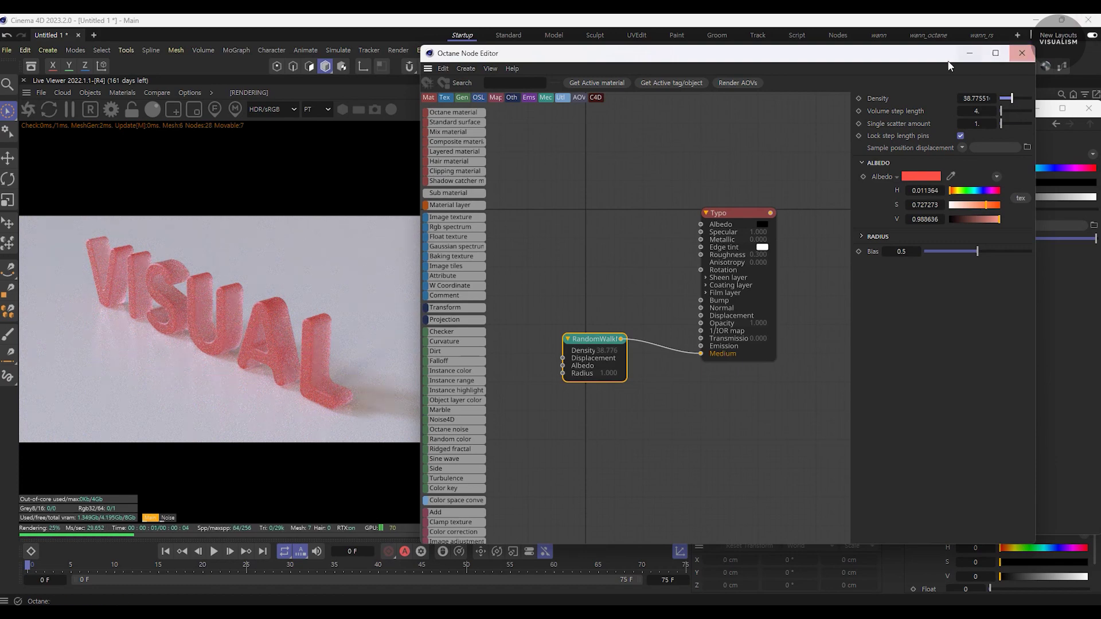
mouse_move(929, 54)
left_mouse_down()
mouse_move(873, 300)
mouse_move(807, 253)
left_mouse_up()
Step: Set the Extrude object's offset to 2 cm
left_click(998, 383)
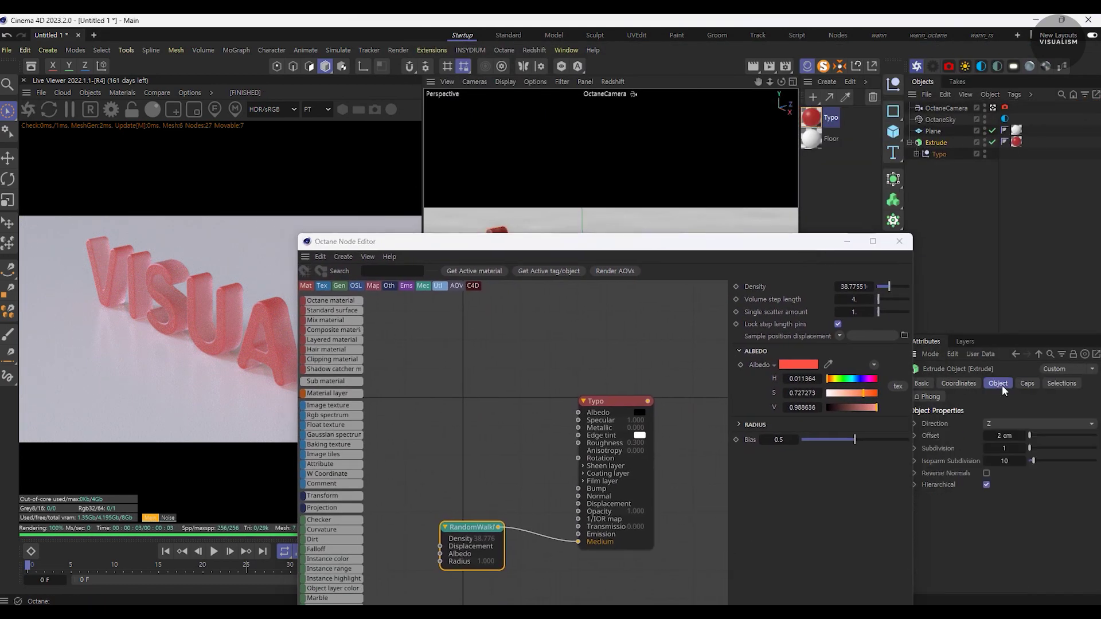
left_click_drag(507, 247, 669, 61)
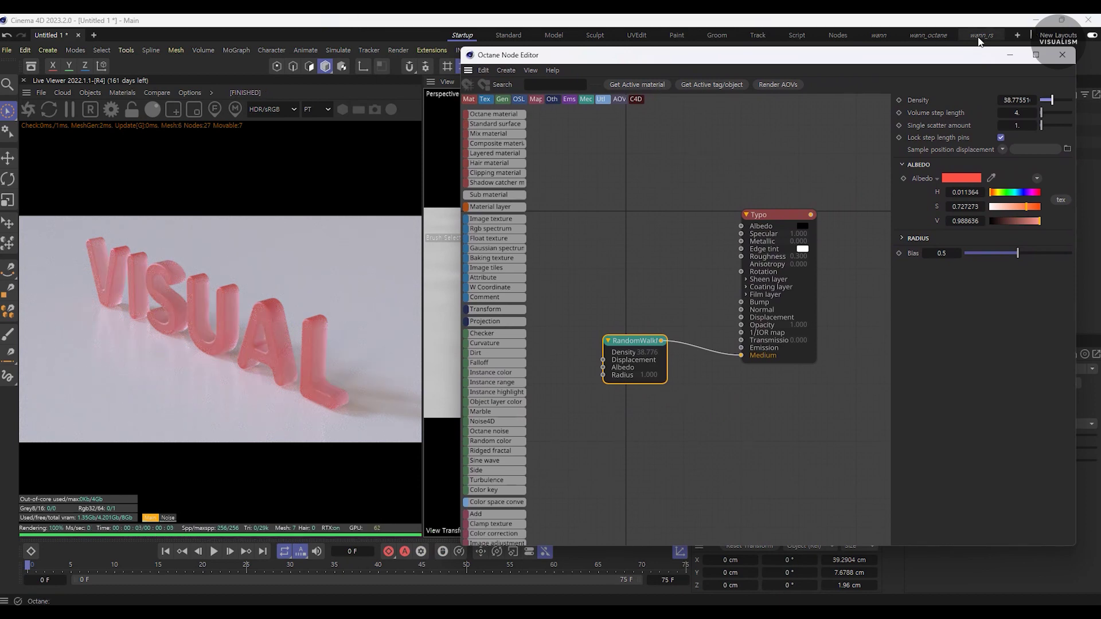
left_click_drag(975, 55, 815, 69)
type("2")
key("Return")
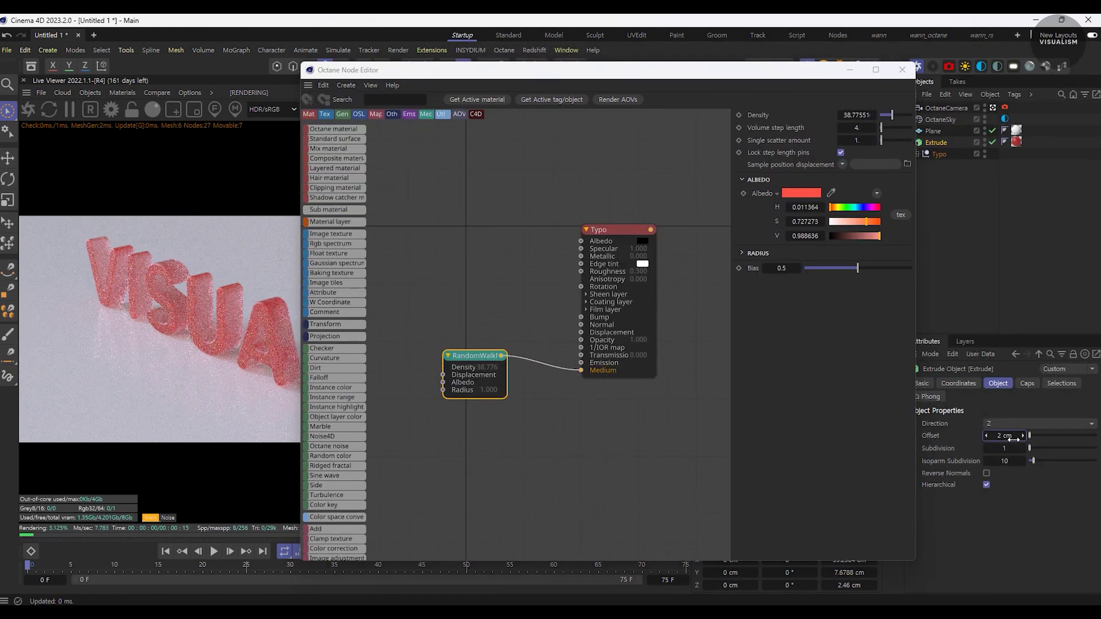
left_click_drag(604, 85, 732, 76)
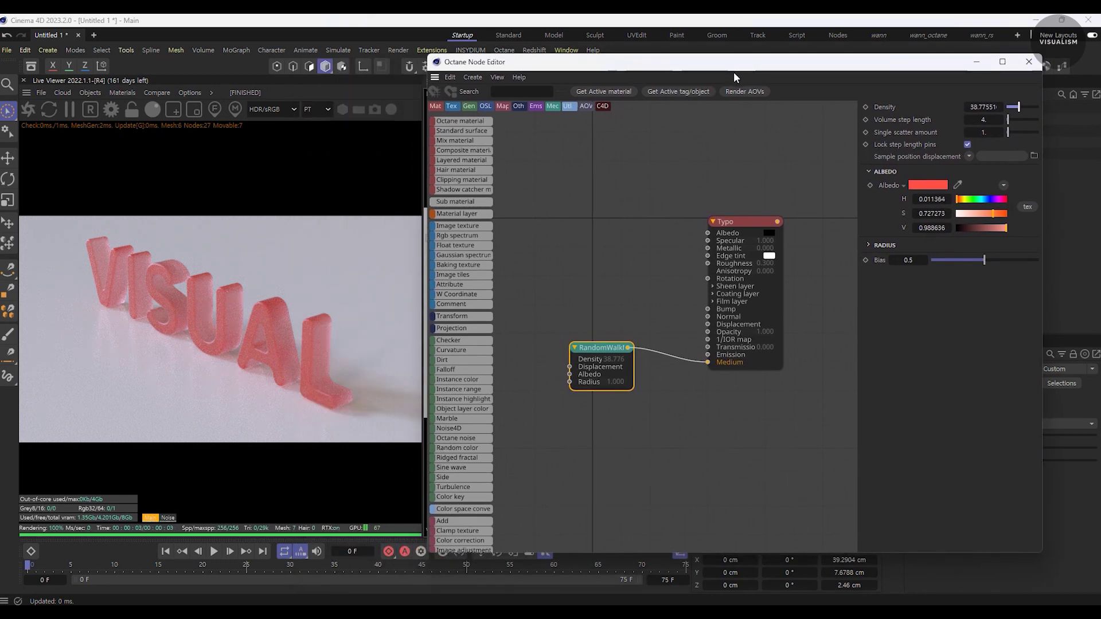
Step: Check the Floor gradient, then reopen the Typo material in the Octane Node Editor
left_click(582, 298)
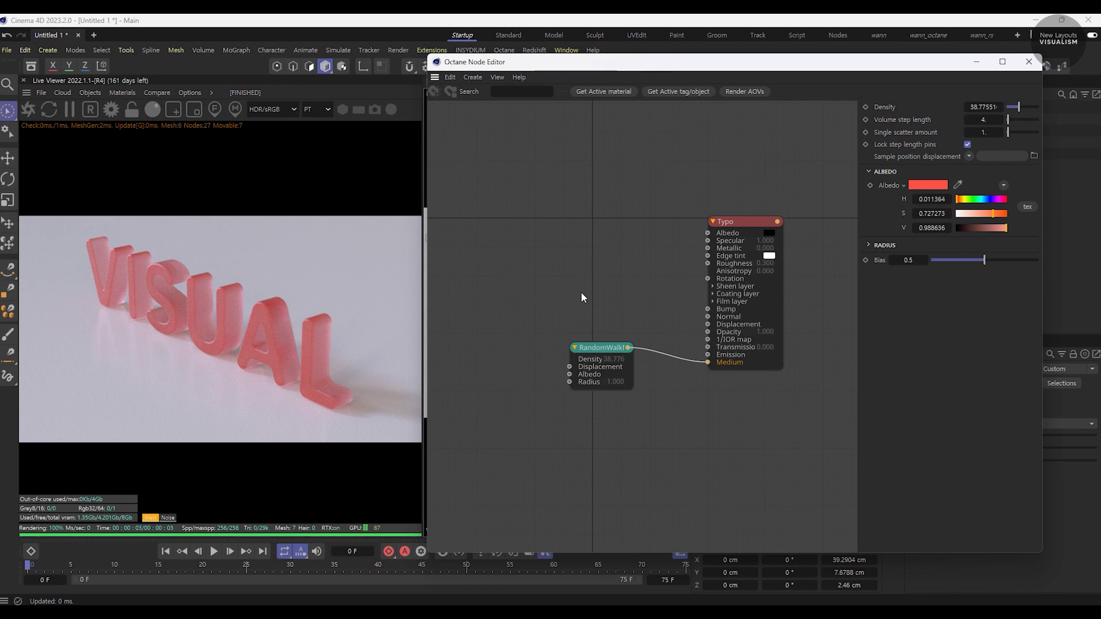
left_click_drag(802, 61, 849, 186)
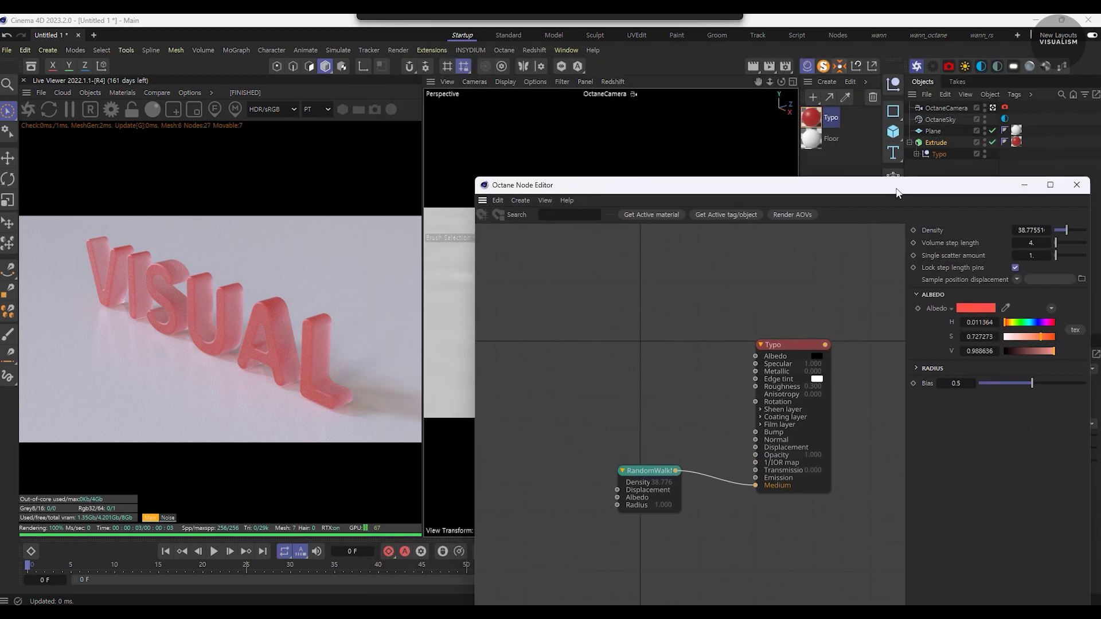
left_click(832, 139)
left_click_drag(631, 186, 622, 136)
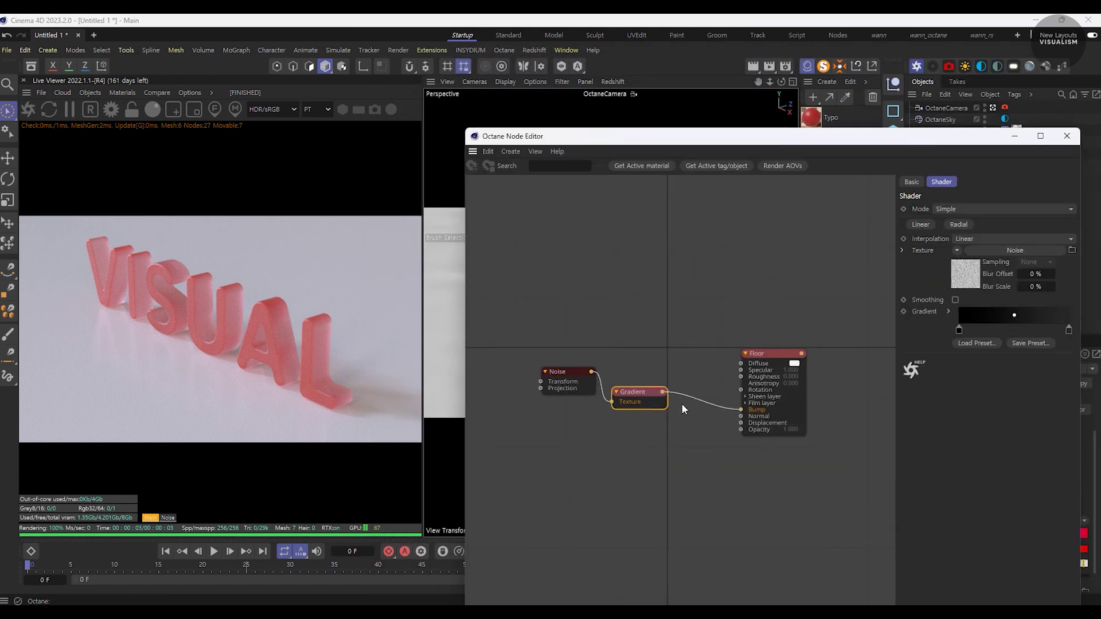
double_click(1069, 329)
left_click(831, 398)
left_click(1067, 136)
double_click(811, 117)
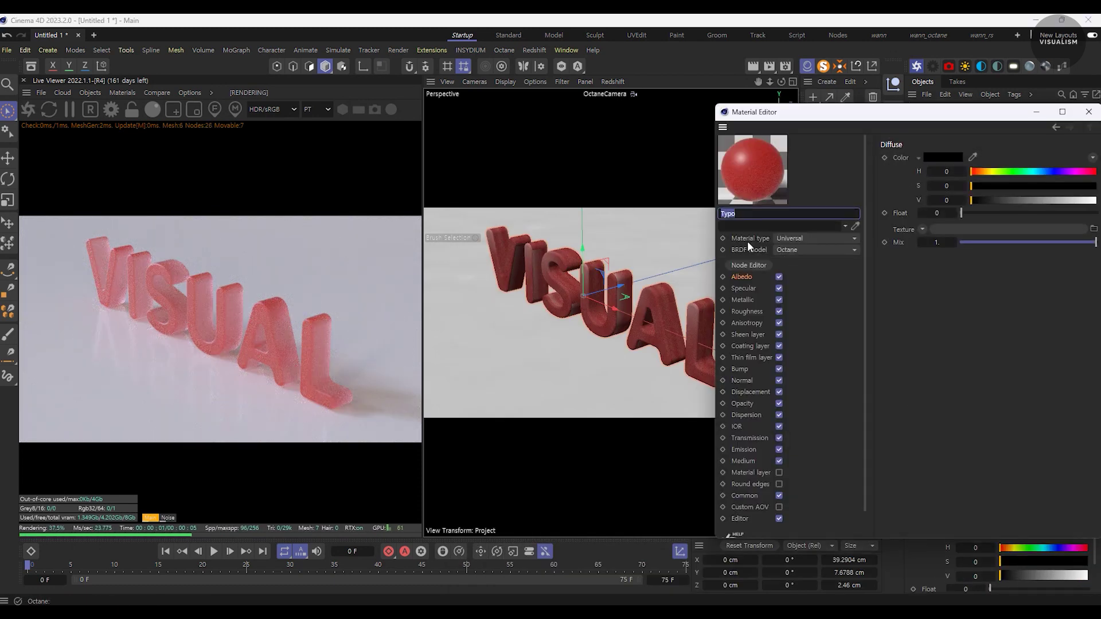
left_click(748, 265)
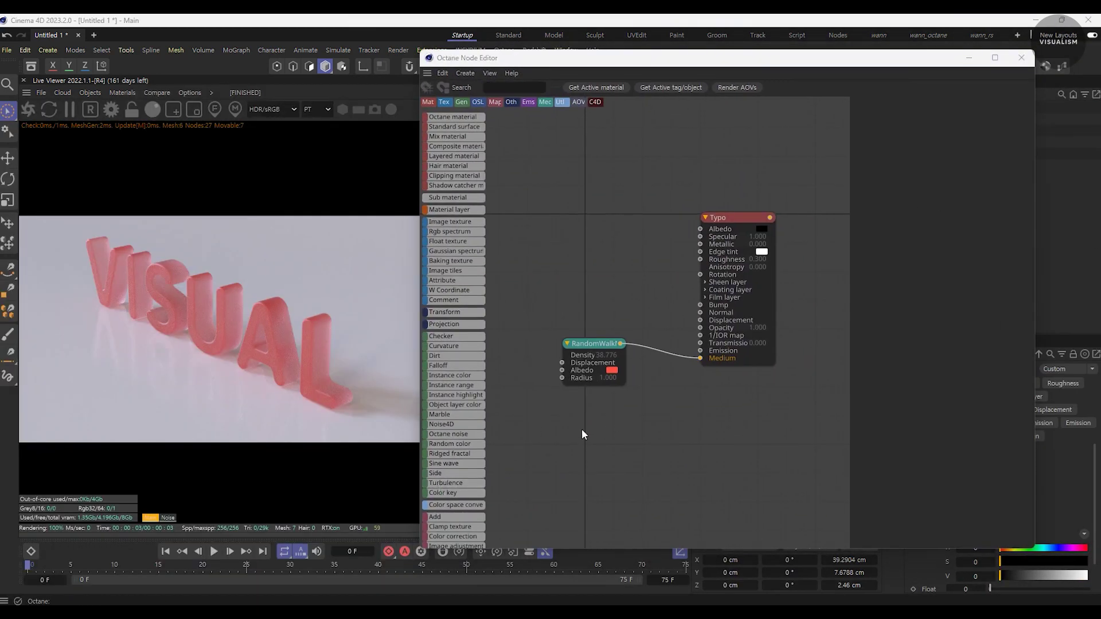
Step: Wire a pale yellow Rgb spectrum node into RandomWalk's Radius
left_click_drag(457, 232, 585, 397)
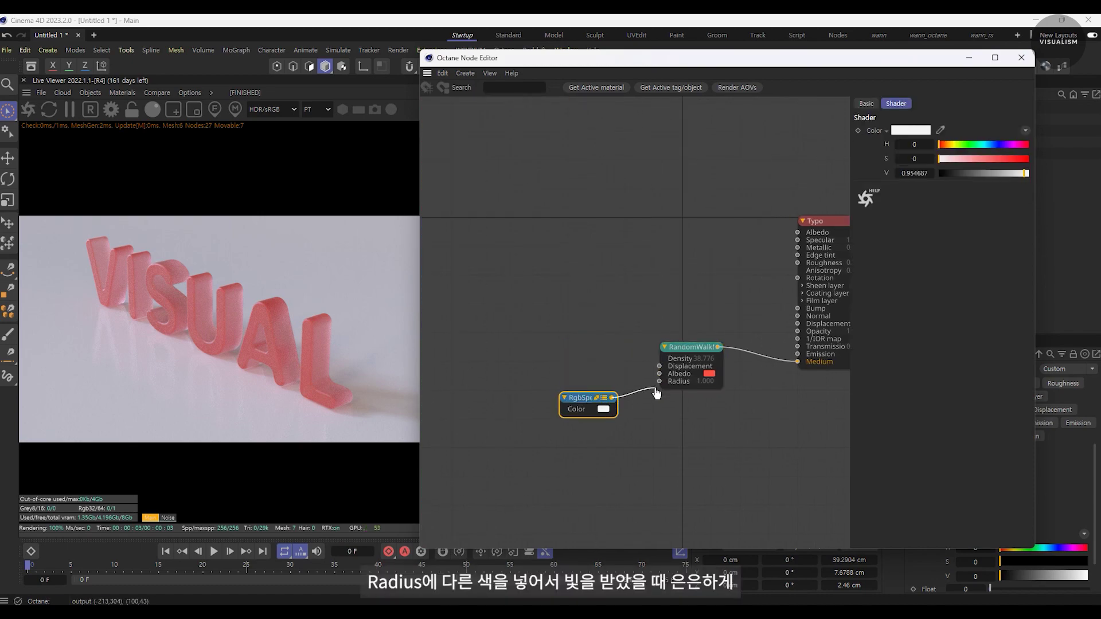
left_click_drag(657, 393, 659, 381)
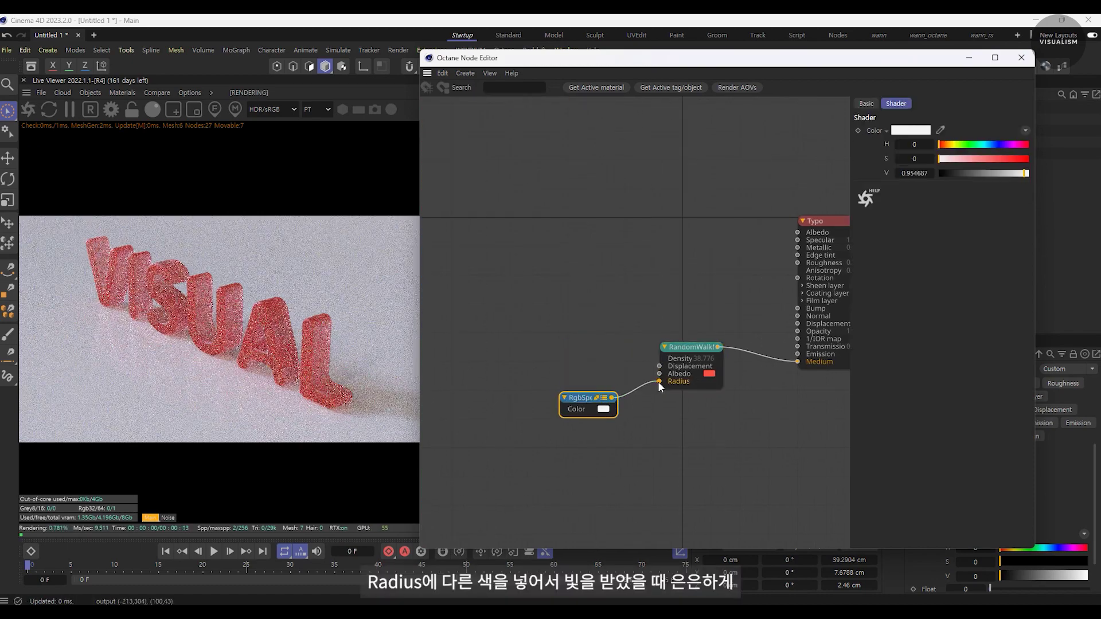
left_click(950, 144)
mouse_move(955, 162)
left_mouse_down()
mouse_move(945, 165)
mouse_move(962, 162)
left_mouse_up()
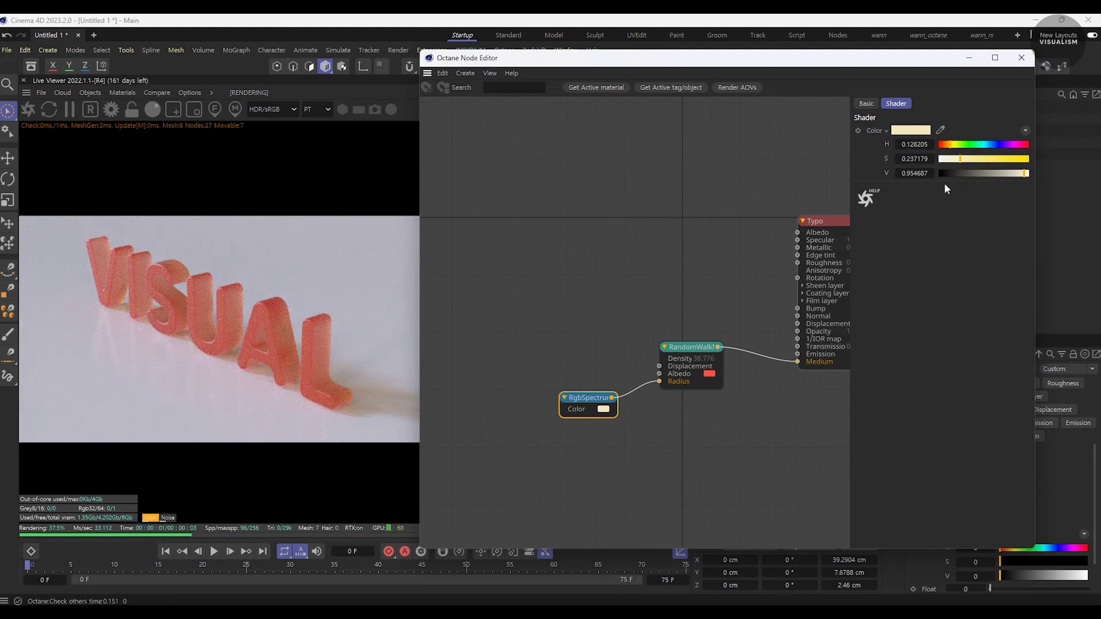
left_click(1022, 57)
Step: Zoom in on the VISUAL letters and widen the Live Viewer preview
left_click(984, 215)
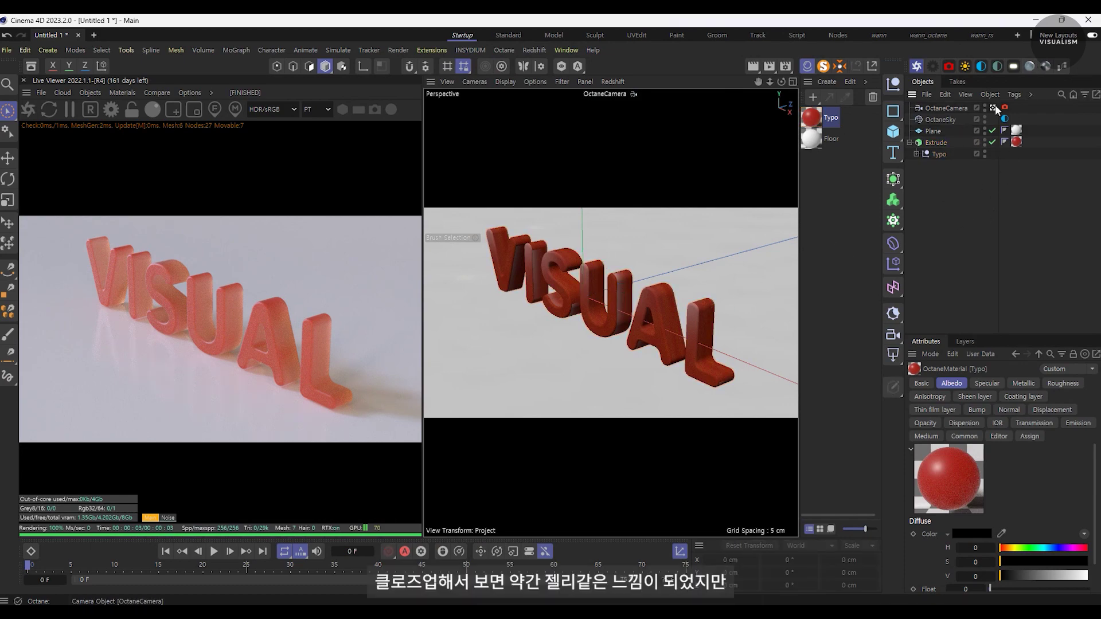
left_click_drag(642, 298, 675, 310, "alt")
scroll(671, 310, "up", 5)
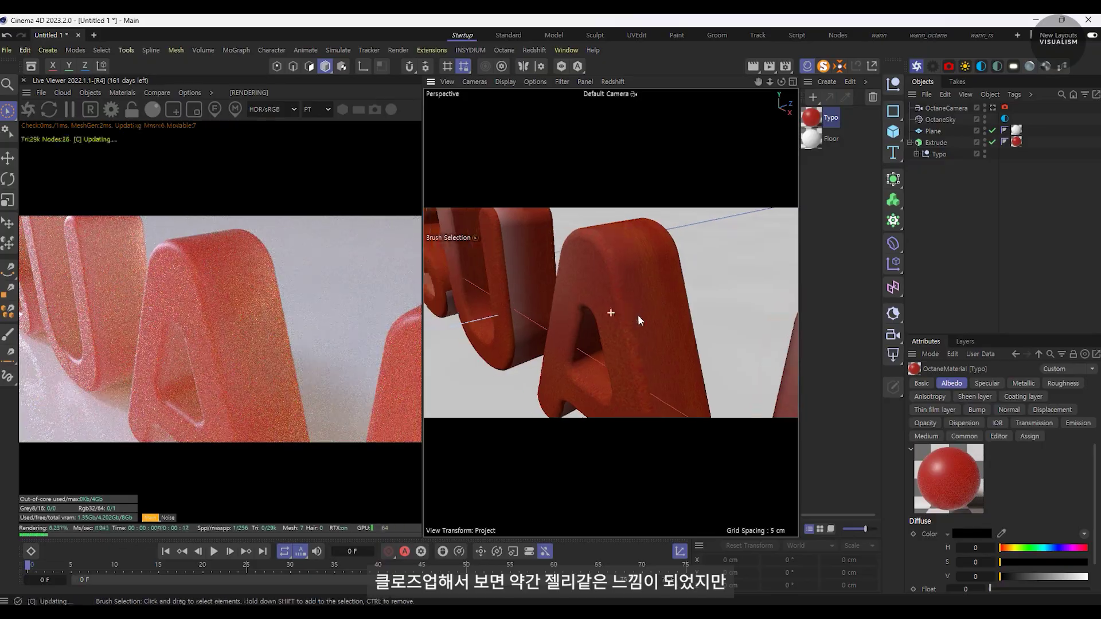
scroll(604, 302, "up", 2)
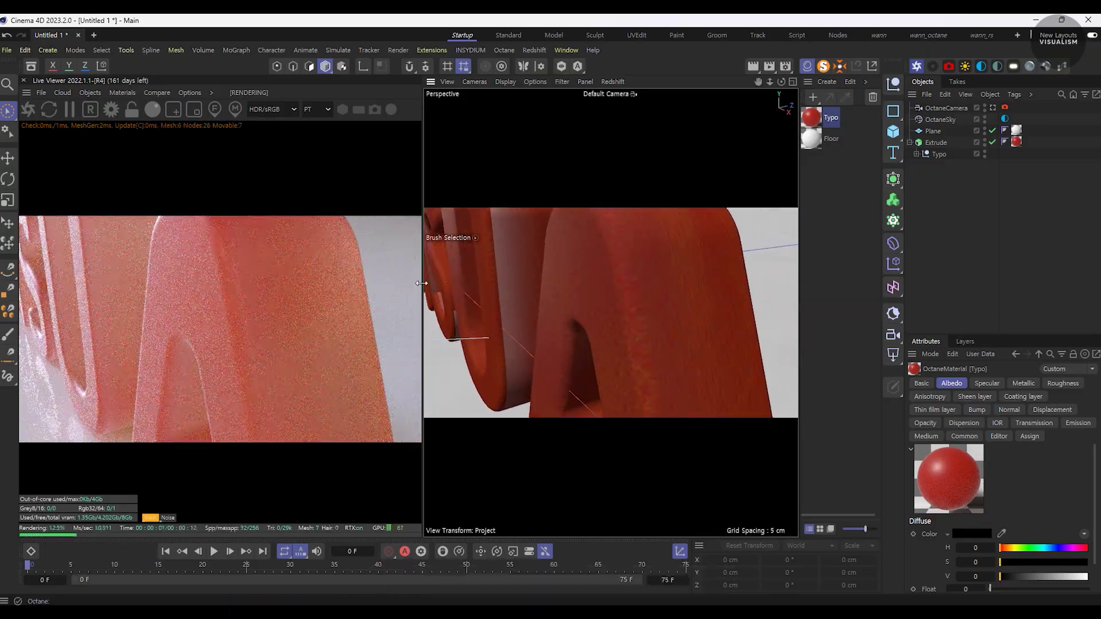
left_click_drag(423, 287, 535, 321)
Step: Inspect the coral jelly letters up close, then bring up the primitive objects flyout
scroll(701, 298, "down", 5)
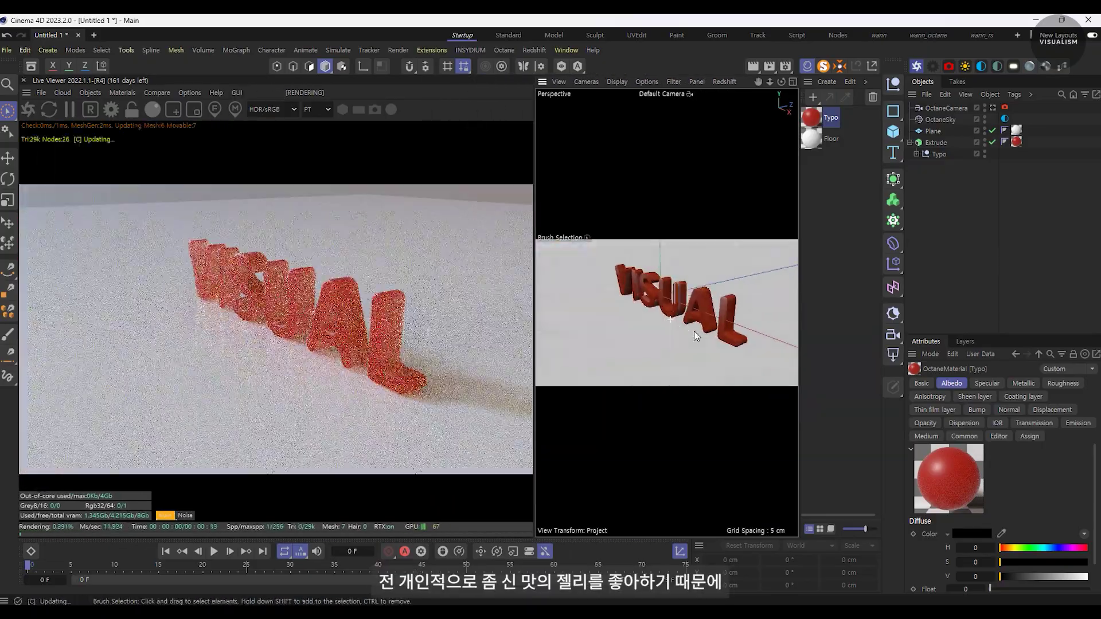
scroll(706, 293, "up", 5)
scroll(711, 292, "down", 5)
scroll(718, 290, "up", 5)
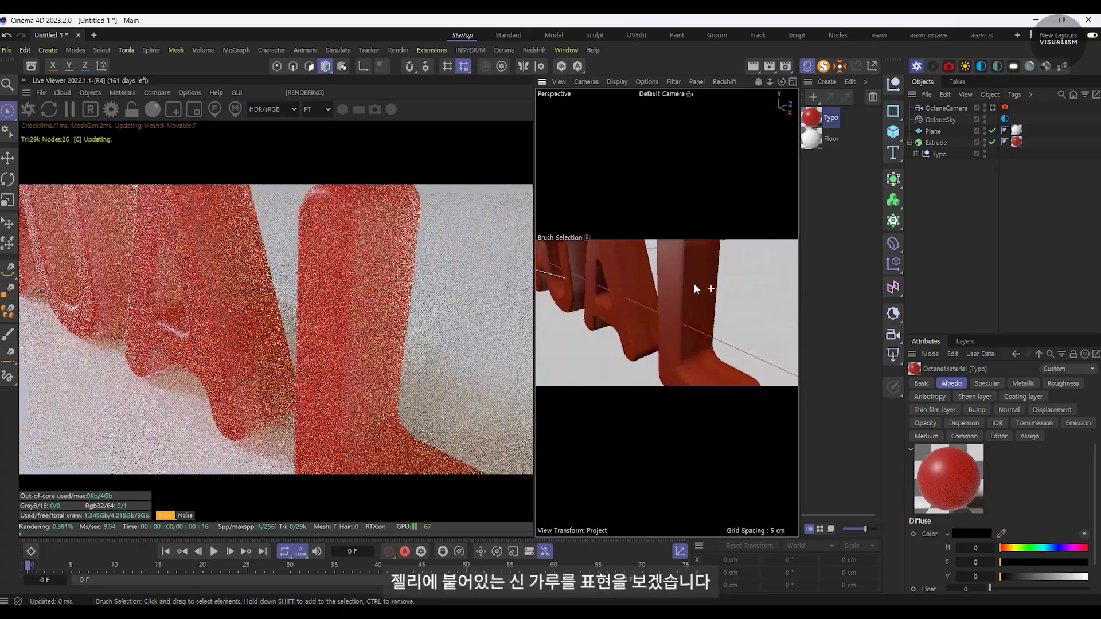
scroll(694, 284, "down", 4)
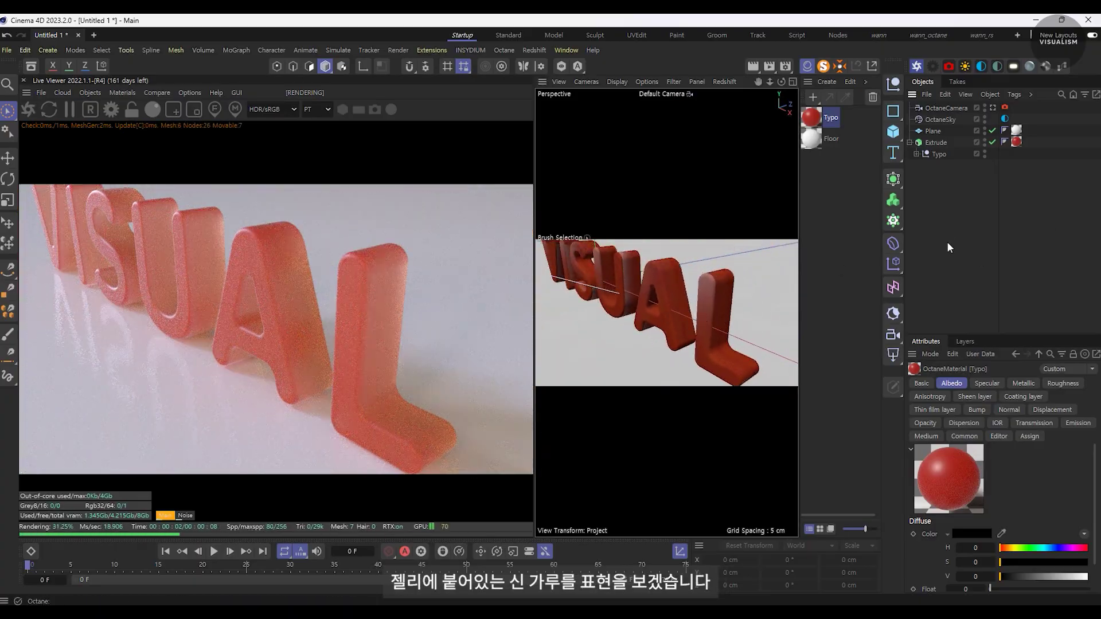
left_click(862, 189)
left_click(893, 131)
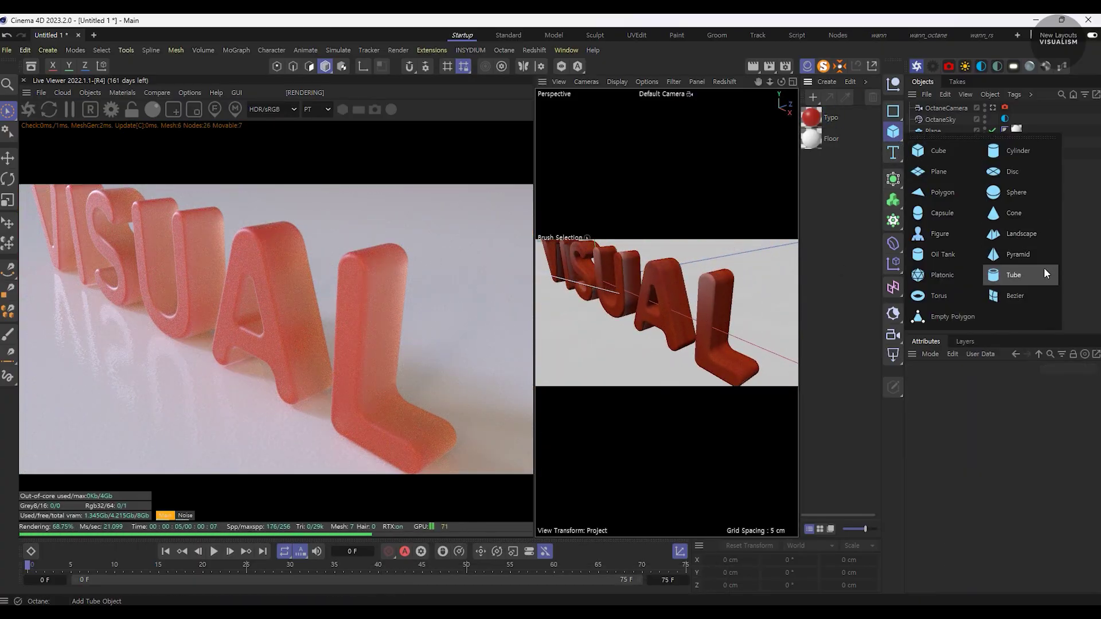
Step: Add a Platonic solid and scale it down to about 4 cm
left_click(952, 276)
key("t")
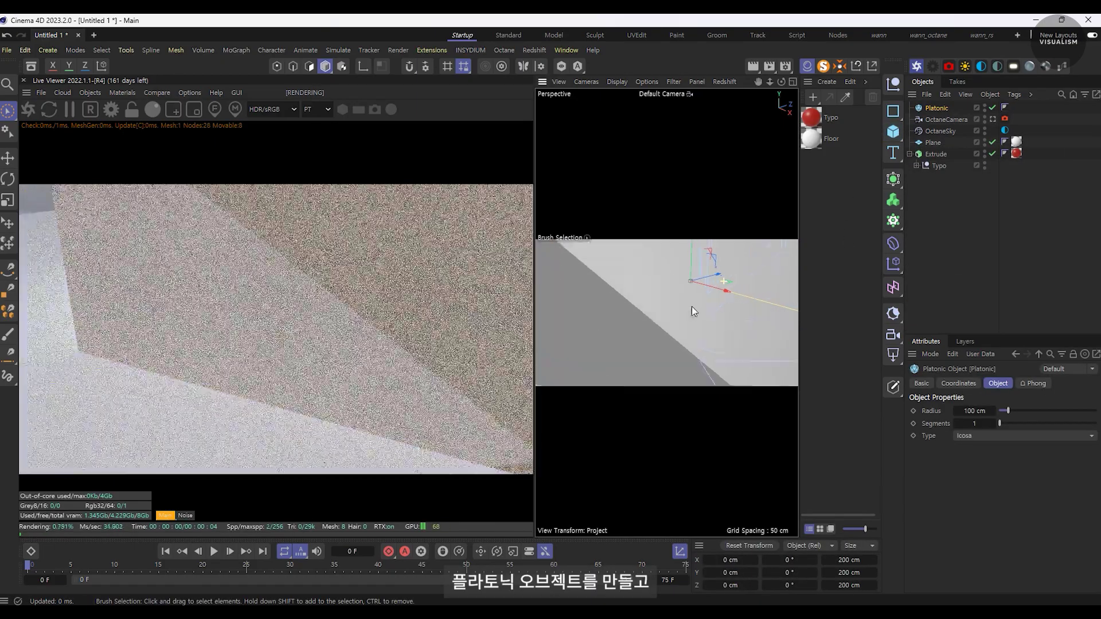
left_click_drag(692, 306, 576, 360)
scroll(768, 300, "down", 5)
scroll(768, 300, "up", 5)
scroll(704, 339, "down", 2)
scroll(576, 360, "up", 2)
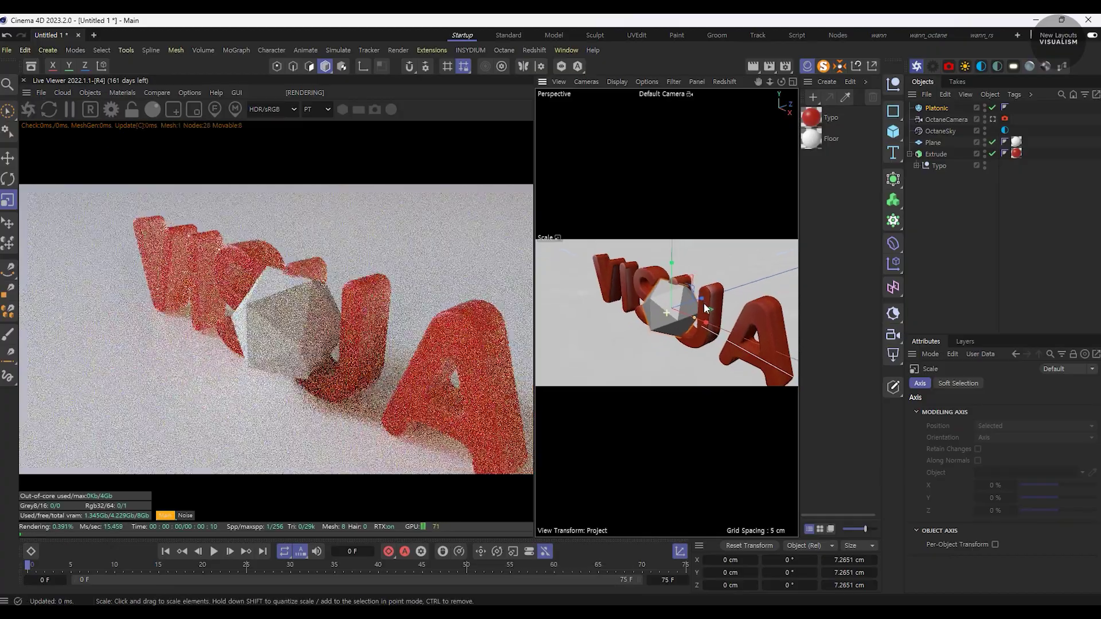
scroll(692, 333, "up", 2)
left_click_drag(693, 332, 665, 339)
Step: Try different solid Types for the Platonic, including Octa, then undo the change
left_click(937, 109)
left_click(983, 436)
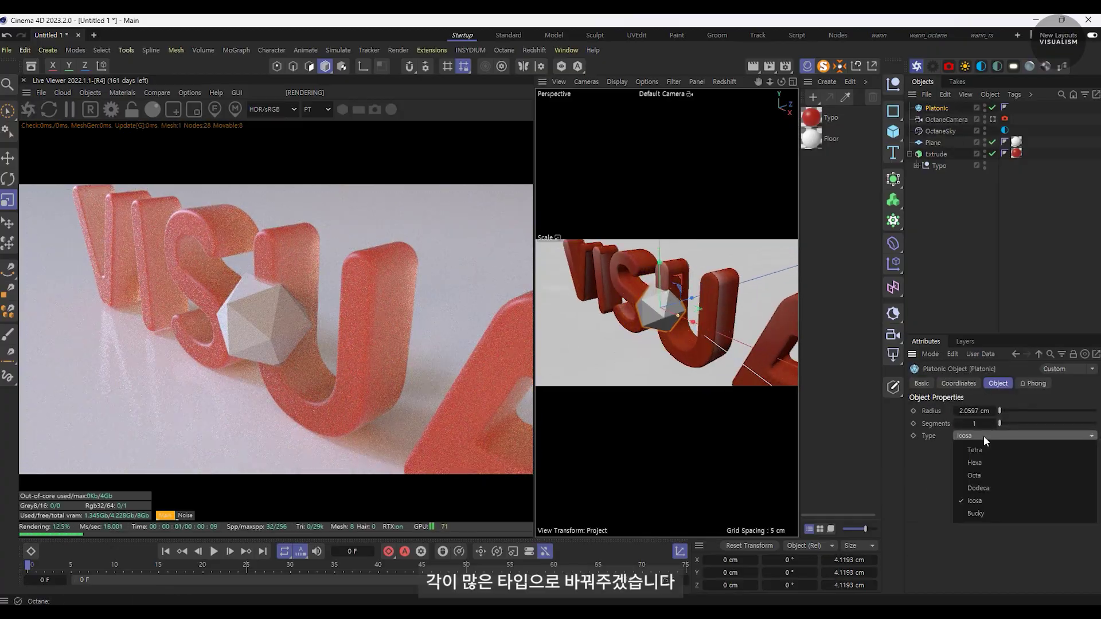
left_click(980, 470)
left_click(981, 435)
left_click(979, 473)
key("ctrl+z")
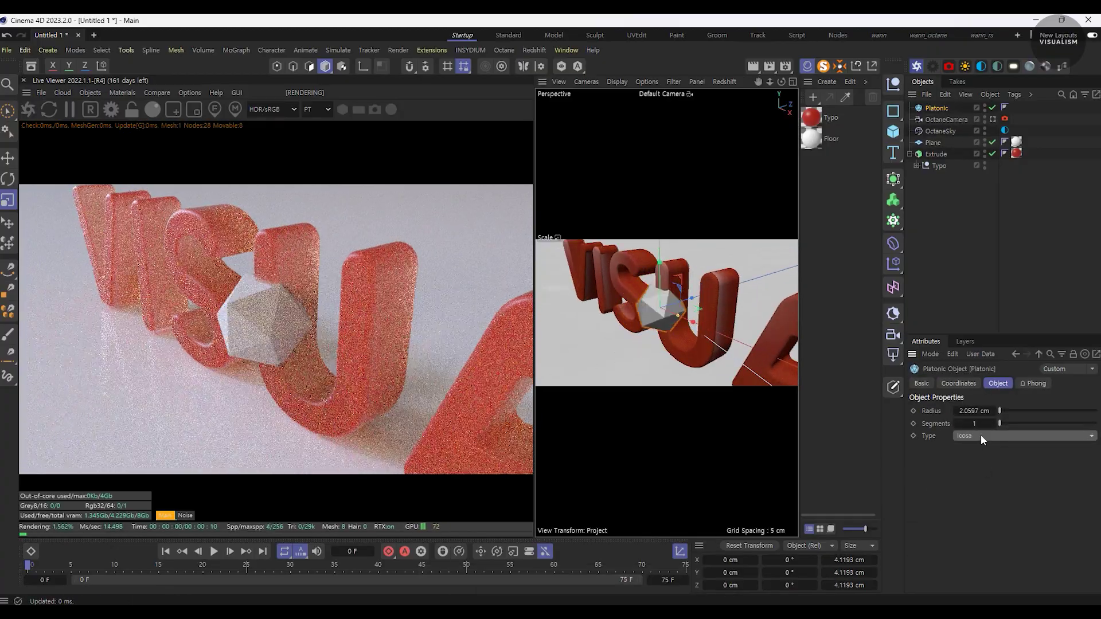
Step: Set the Platonic's radius to 0.1 cm
scroll(979, 435, "down", 1)
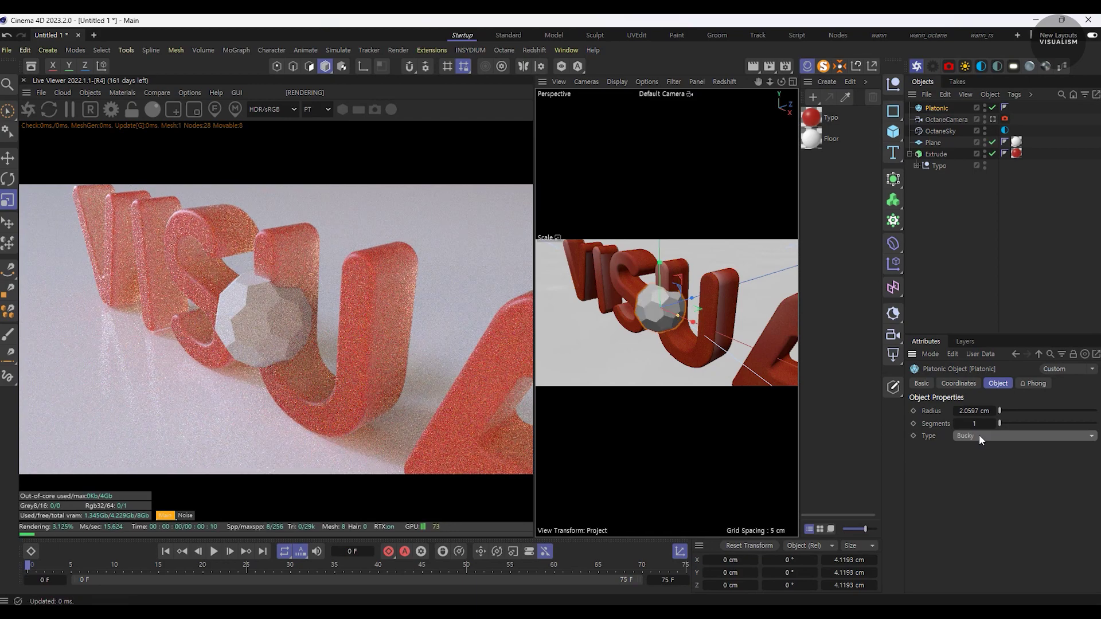
scroll(975, 424, "up", 11)
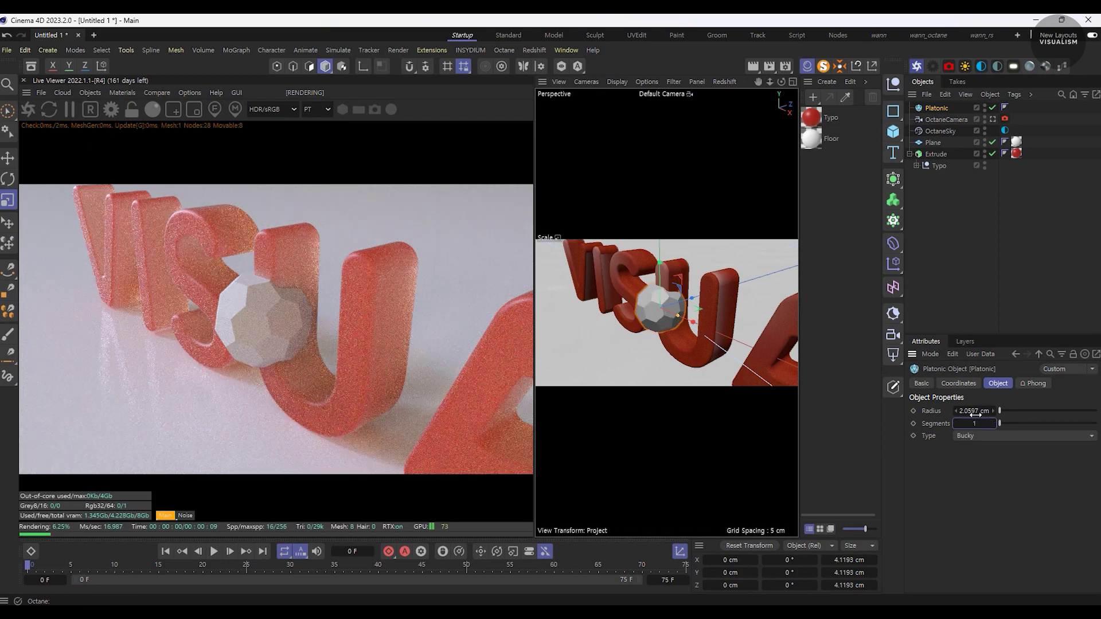
left_click_drag(1026, 423, 999, 424)
left_click_drag(1000, 411, 997, 411)
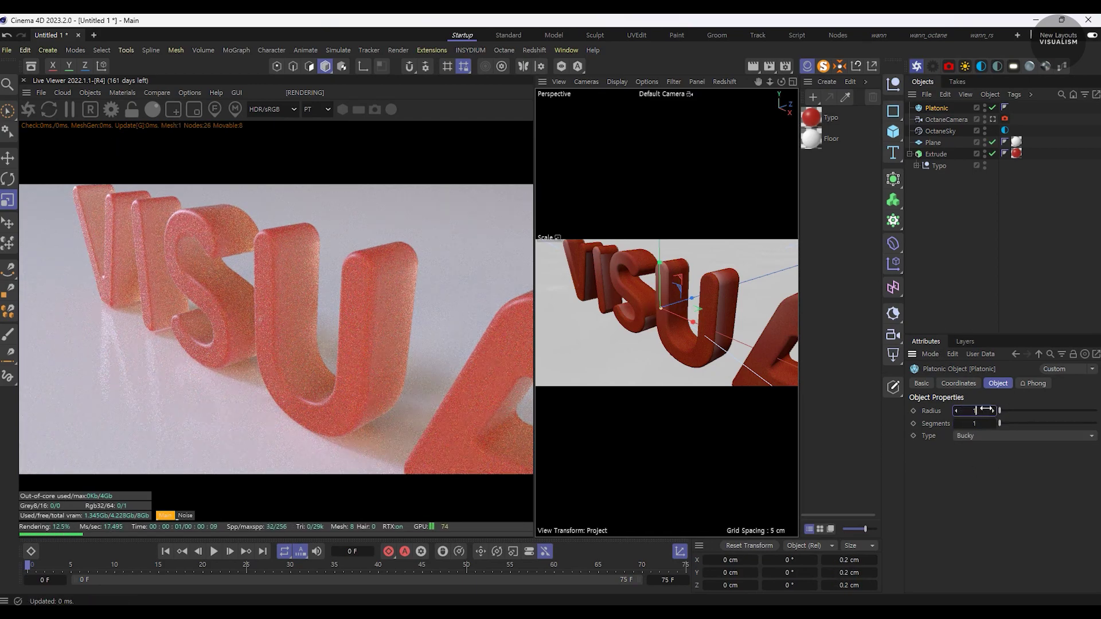
key("Return")
left_click_drag(986, 411, 945, 110)
Step: Wrap the Platonic in an Object-mode Cloner on the Extrude letters, and add a new glossy material
left_click(899, 180, "alt")
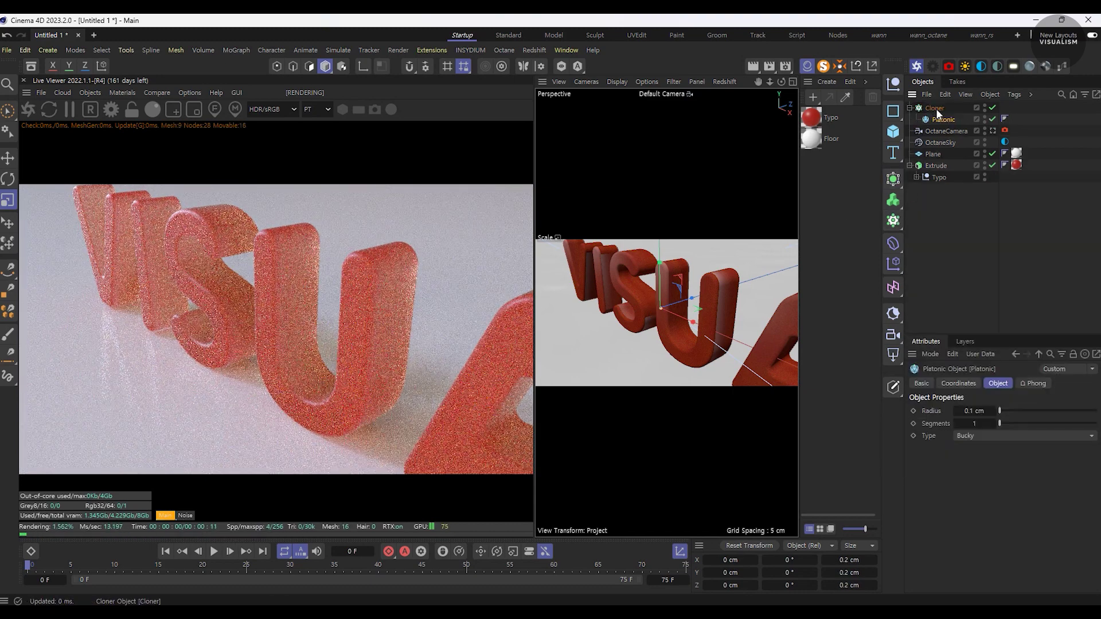
left_click(1032, 410)
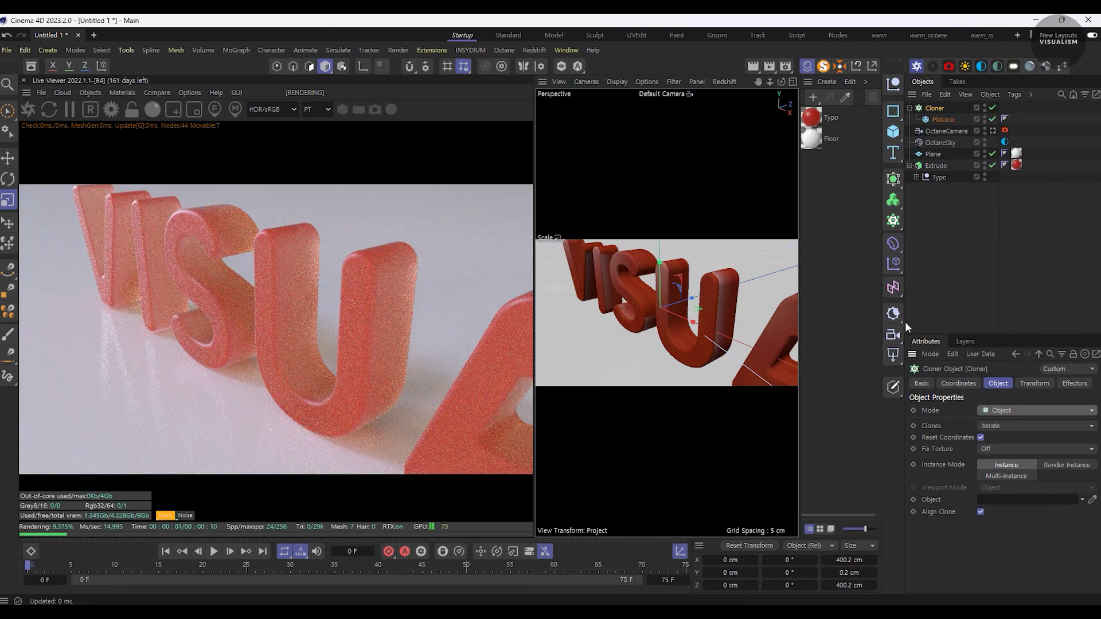
left_click_drag(906, 325, 855, 324)
left_click_drag(888, 165, 964, 489)
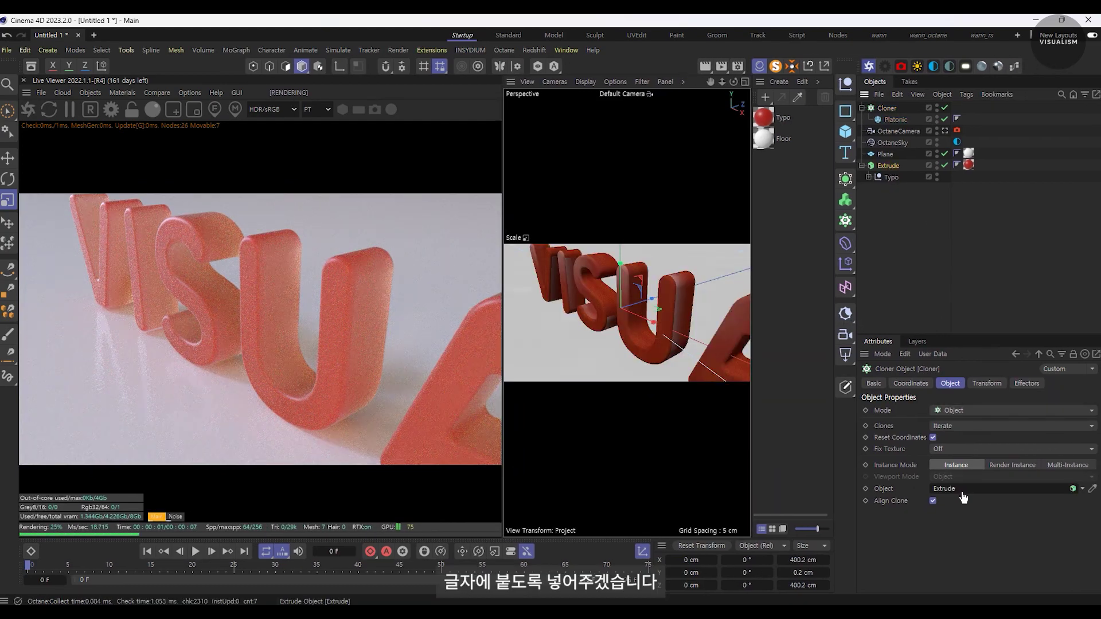
left_click_drag(626, 348, 608, 311, "alt")
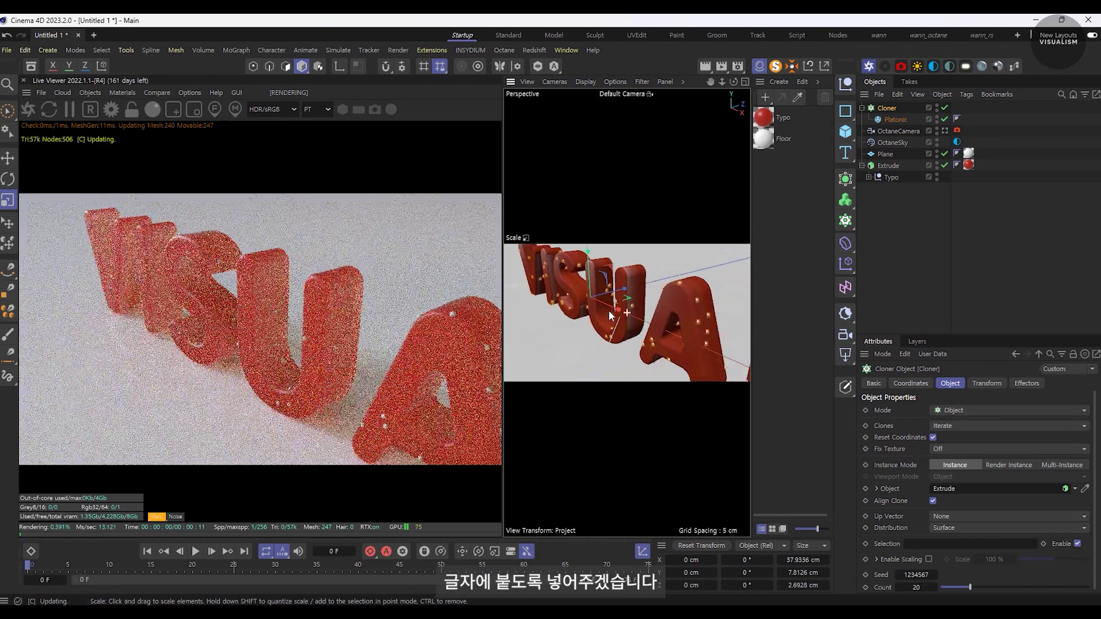
left_click(941, 209)
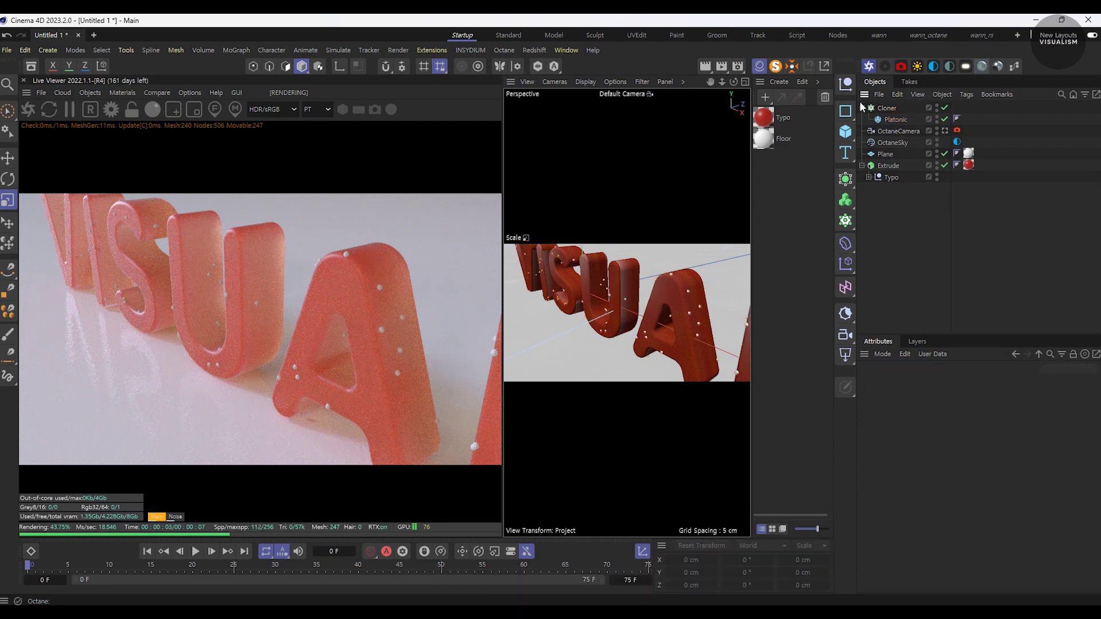
double_click(796, 121)
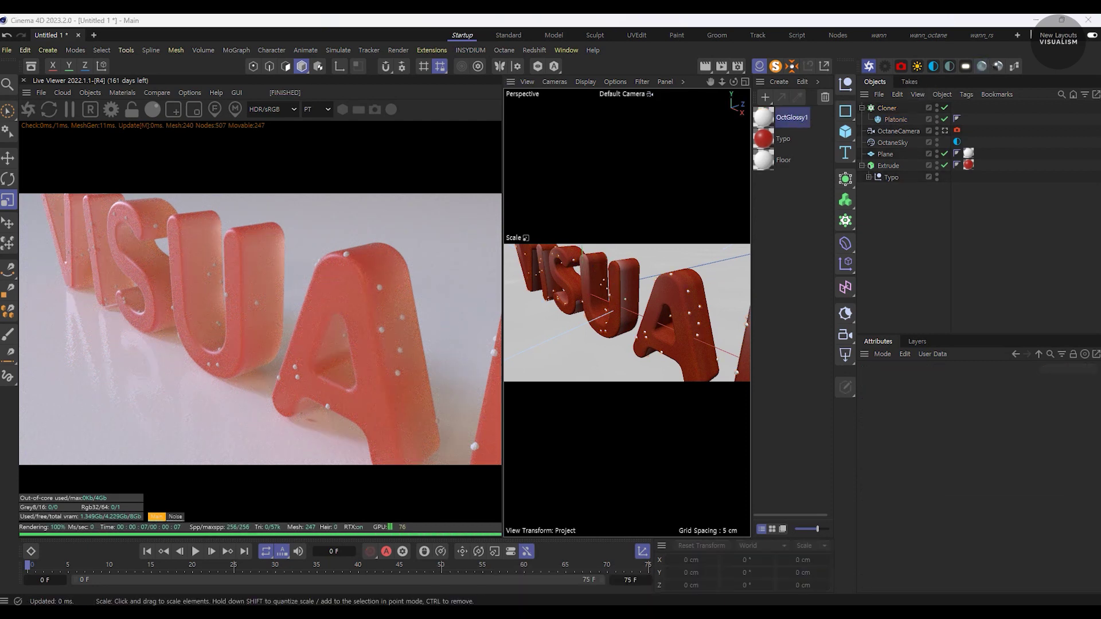
Step: Rename the new OctGlossy1 material to 'Sparkle'
double_click(794, 119)
key("Caps_Lock")
type("Sparkle")
key("Return")
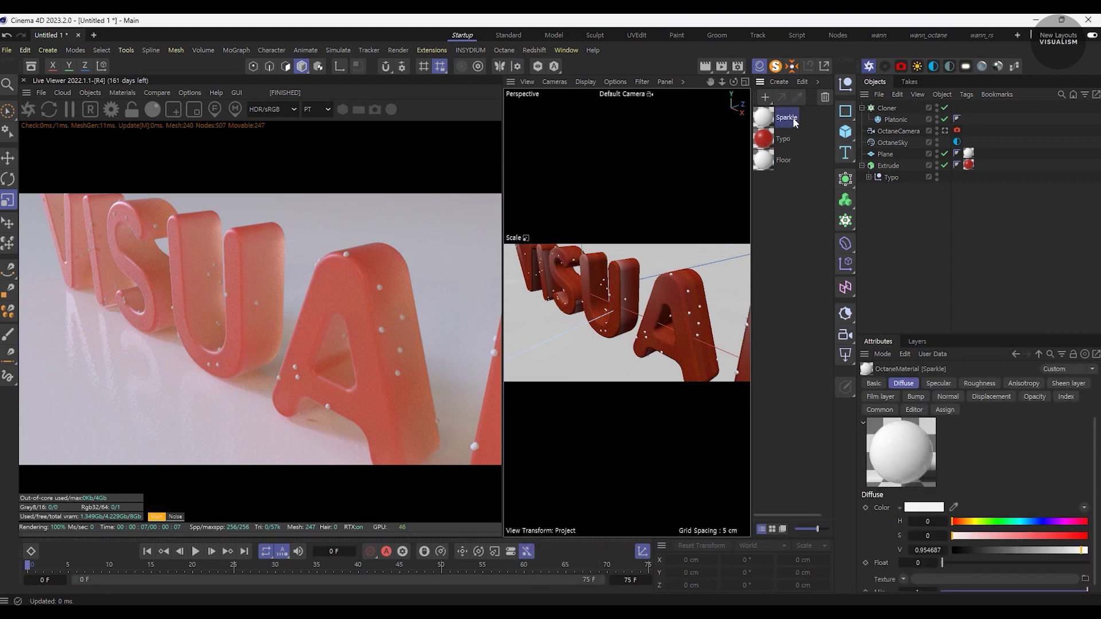
Step: Bring up Sparkle's Material Editor beside the object list and activate the OctaneCamera tag
double_click(763, 117)
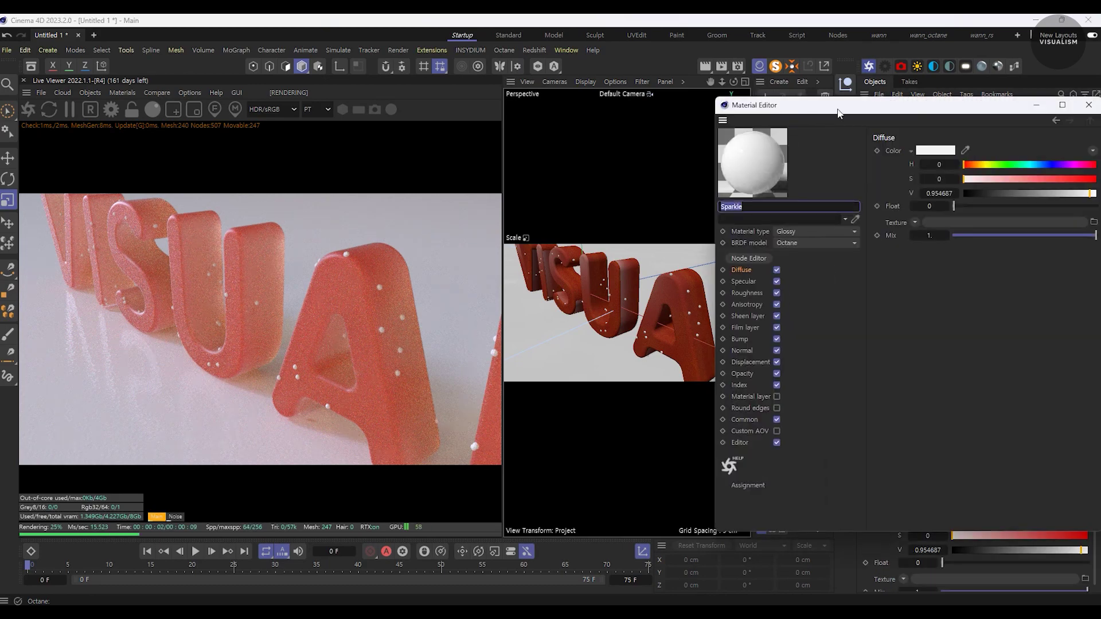
left_click_drag(817, 86, 621, 98)
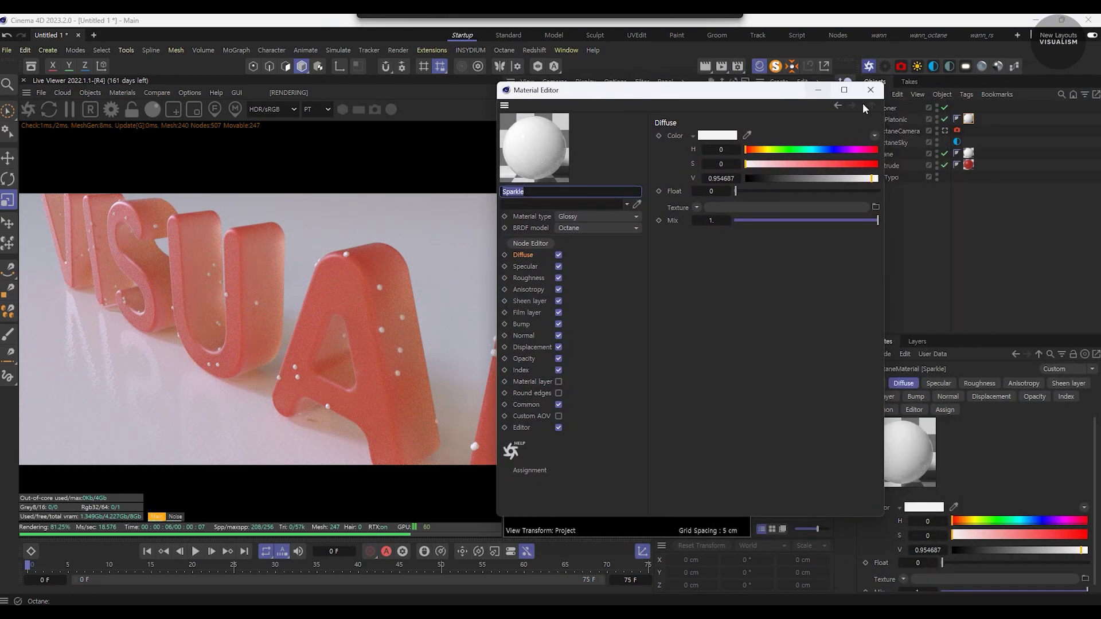
left_click(945, 131)
mouse_move(732, 91)
left_mouse_down()
mouse_move(809, 210)
mouse_move(702, 84)
left_mouse_up()
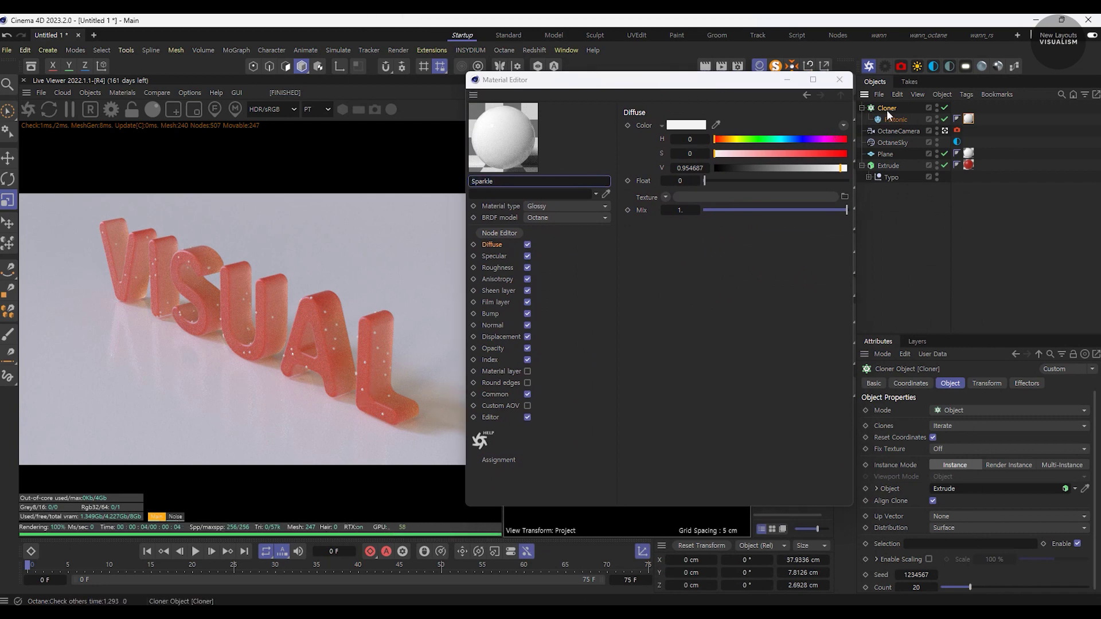
Step: Add a Random effector to the Cloner through the command search
key("shift+c")
type("ranom")
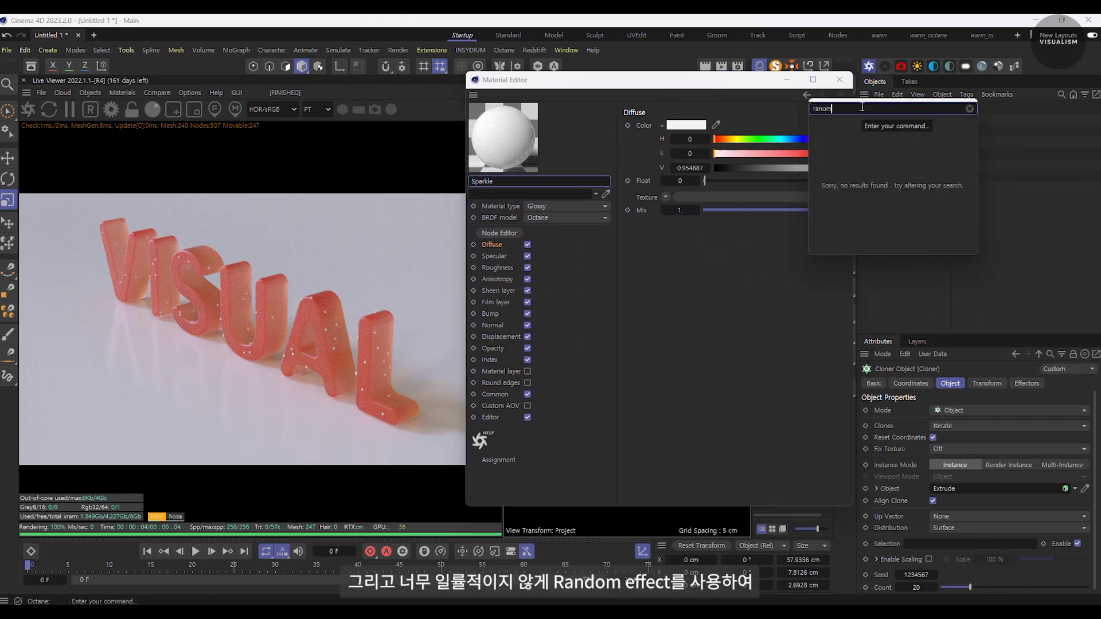
key("BackSpace")
key("BackSpace")
type("dom")
key("Return")
Step: Make the Random effector scale clones uniformly with a 0.5 amount
left_click(1027, 383)
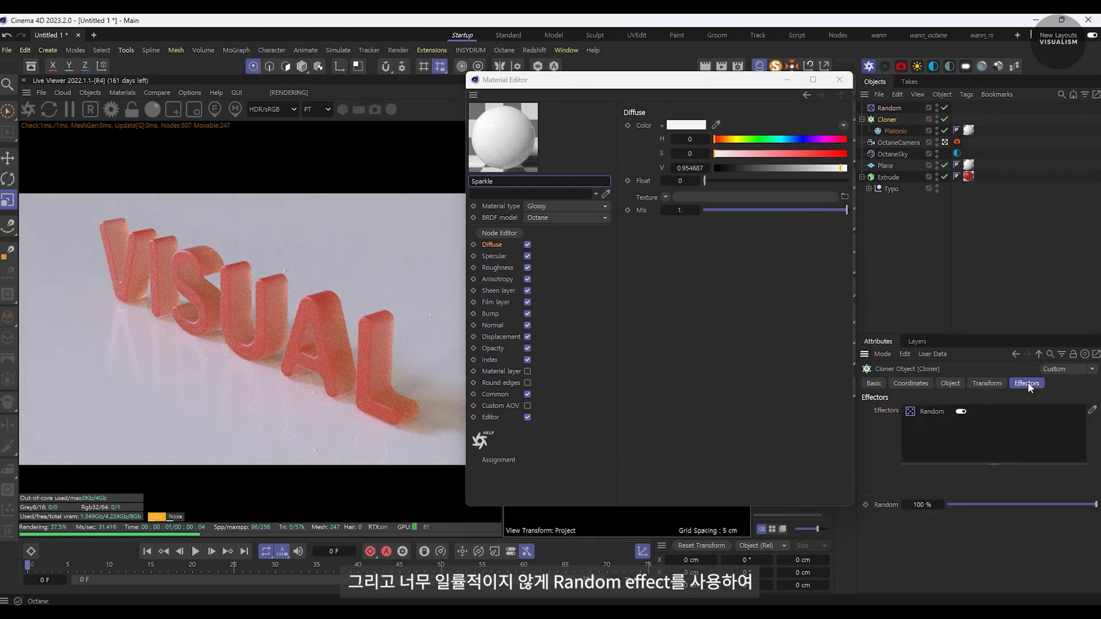
double_click(931, 412)
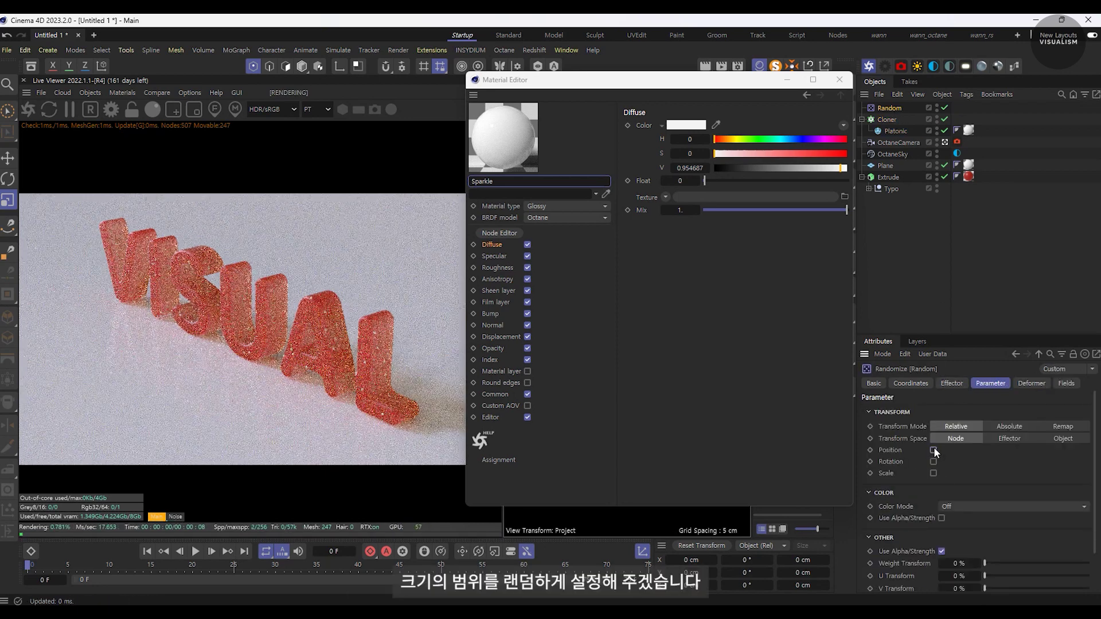
left_click(934, 474)
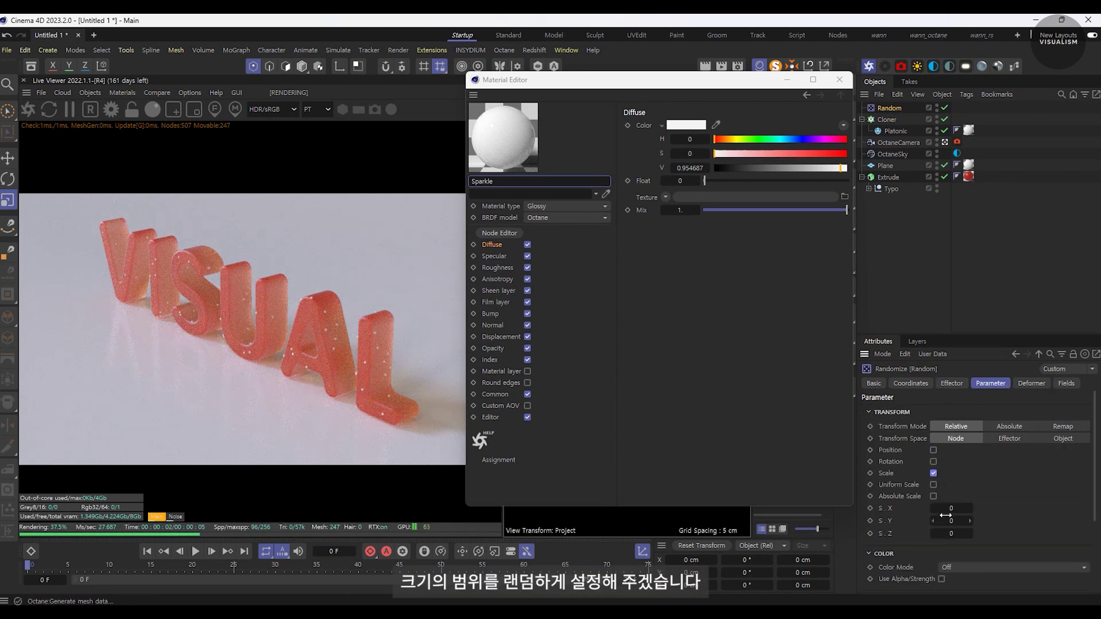
left_click(934, 484)
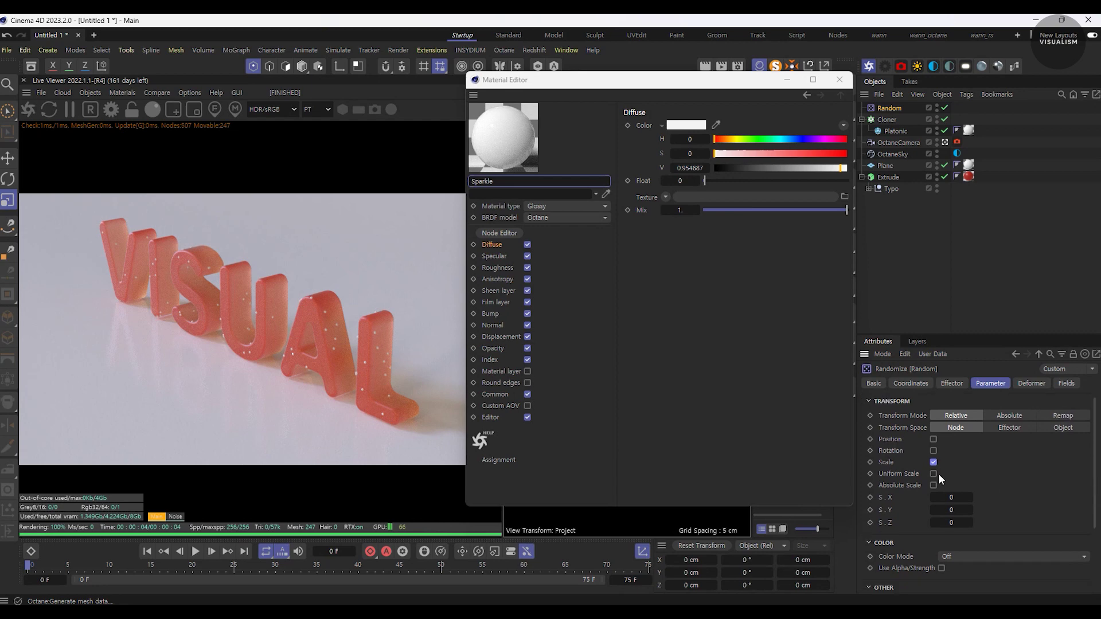
type("0.3")
key("Return")
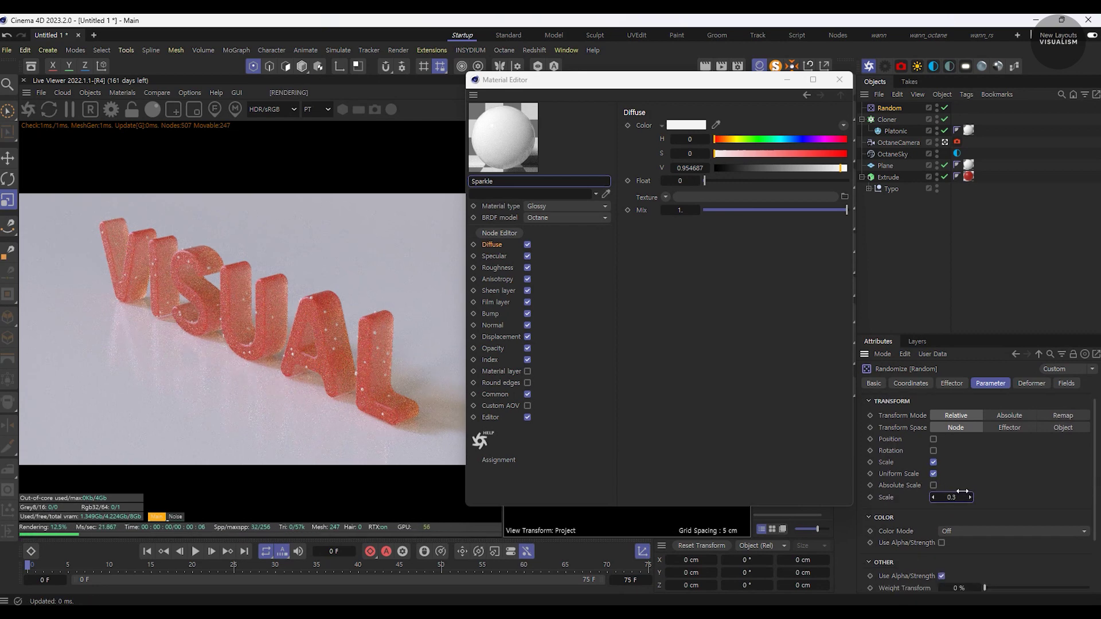
double_click(951, 497)
type("0.5")
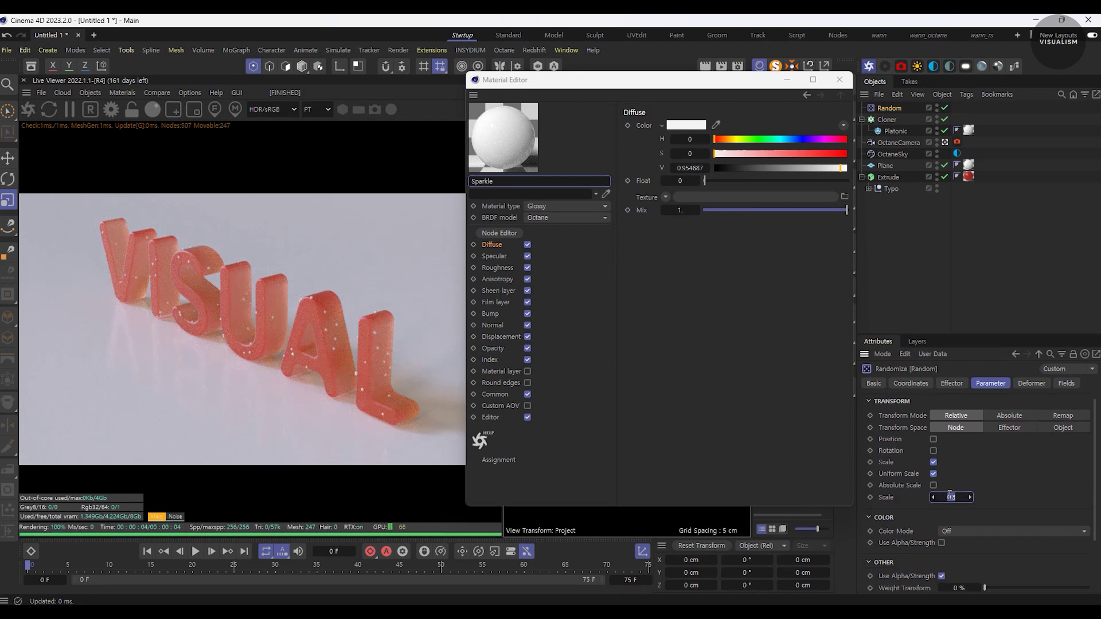
key("Return")
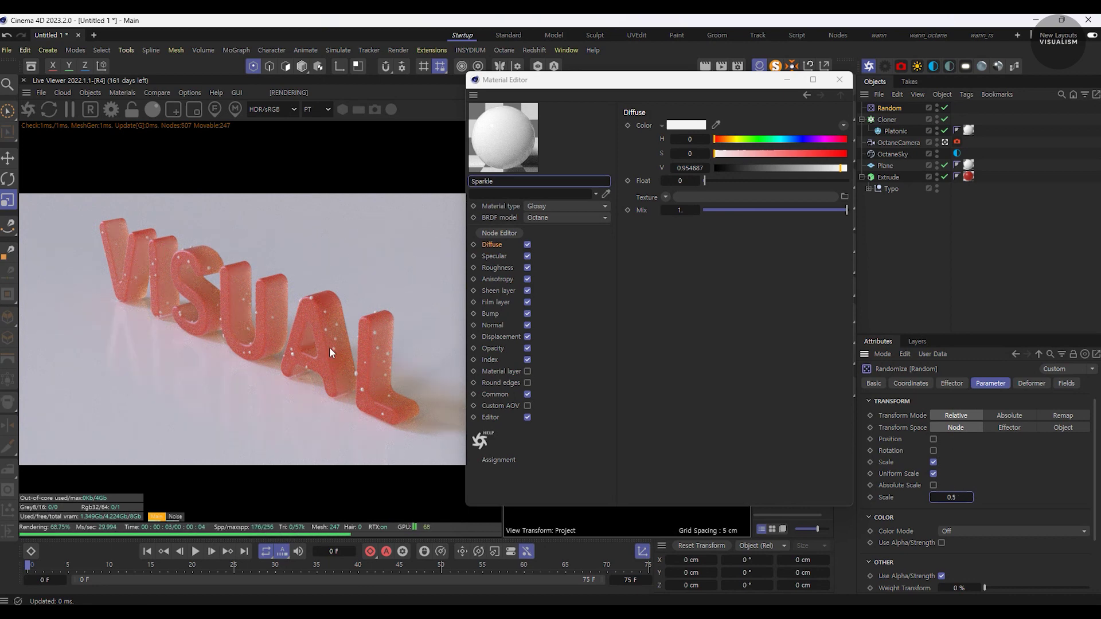
Step: Set the Platonic radius to 0.05 and the Cloner count to 200, then close Sparkle's editor
left_click(893, 130)
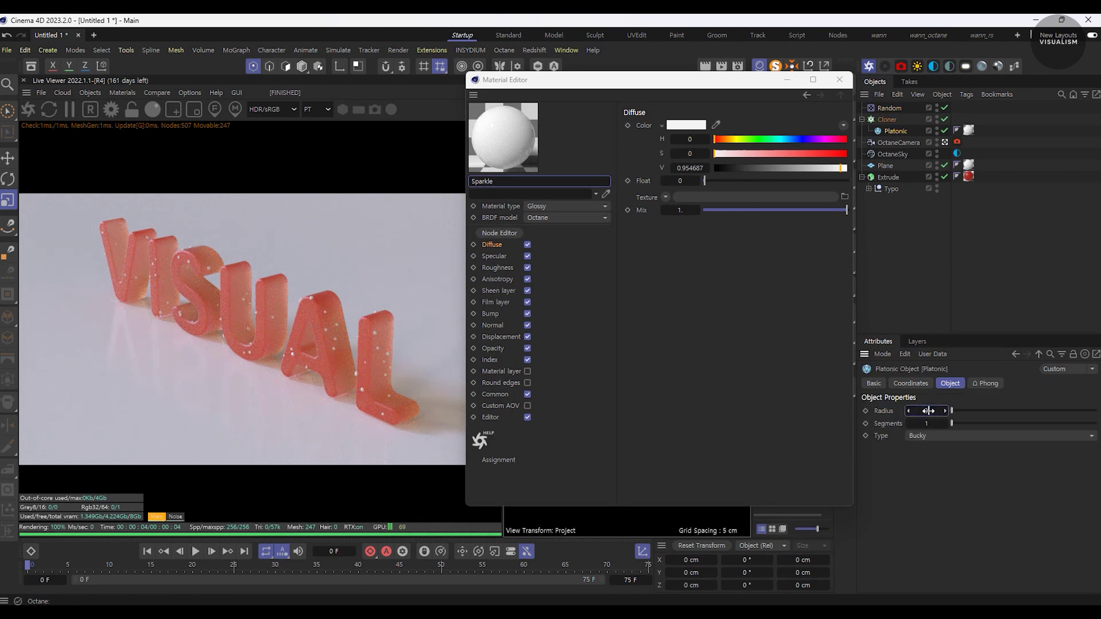
double_click(928, 410)
type("0.05")
key("Return")
left_click(887, 120)
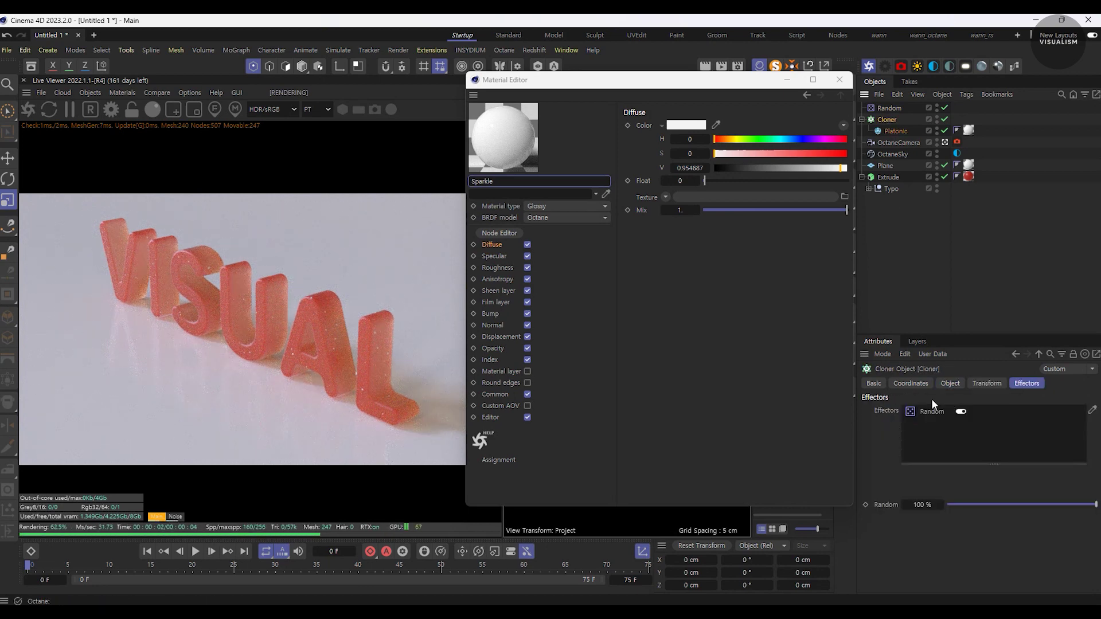
type("200")
key("Return")
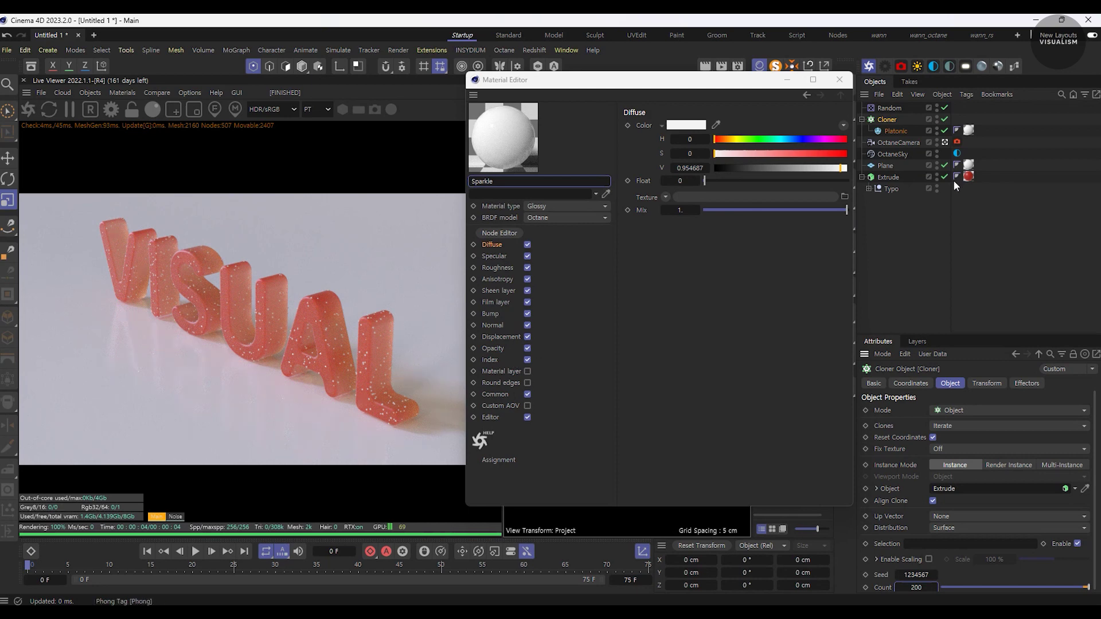
left_click(858, 21)
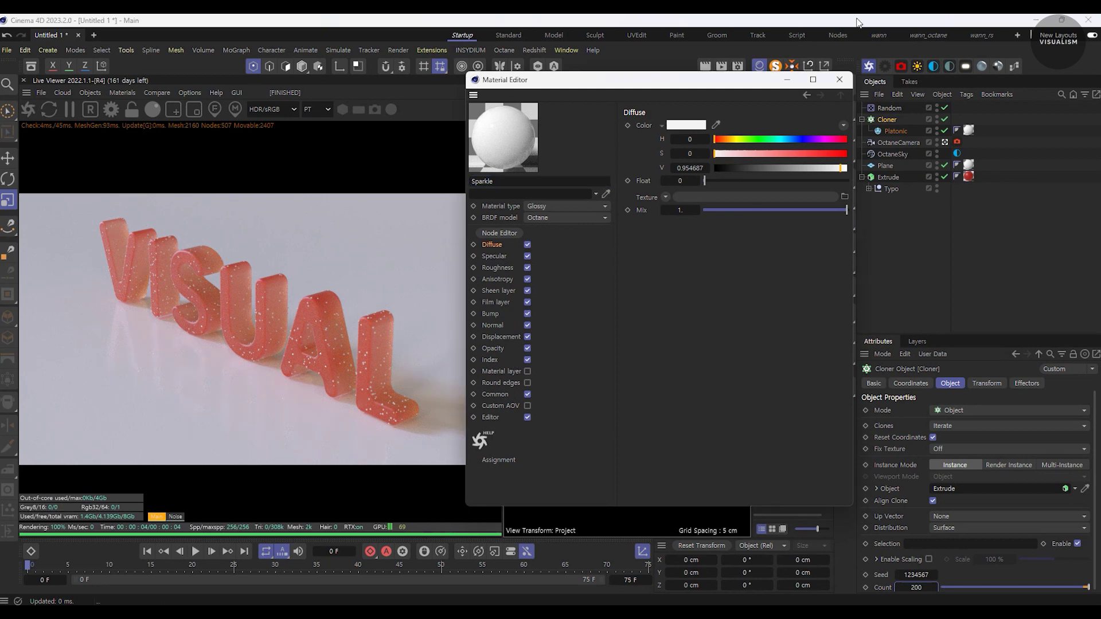
left_click(839, 85)
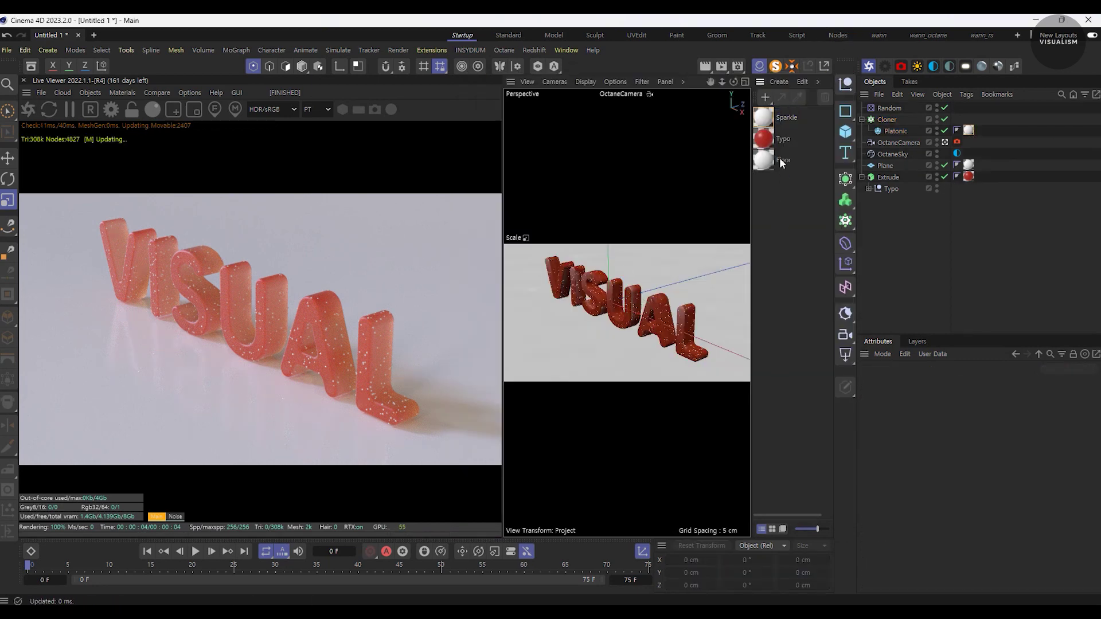
Step: Copy the red Typo material onto Sparkle and bring up its node graph
left_click(763, 139)
mouse_move(763, 139)
left_mouse_down("ctrl")
mouse_move(763, 166)
mouse_move(772, 136)
mouse_move(968, 130)
left_mouse_up("ctrl")
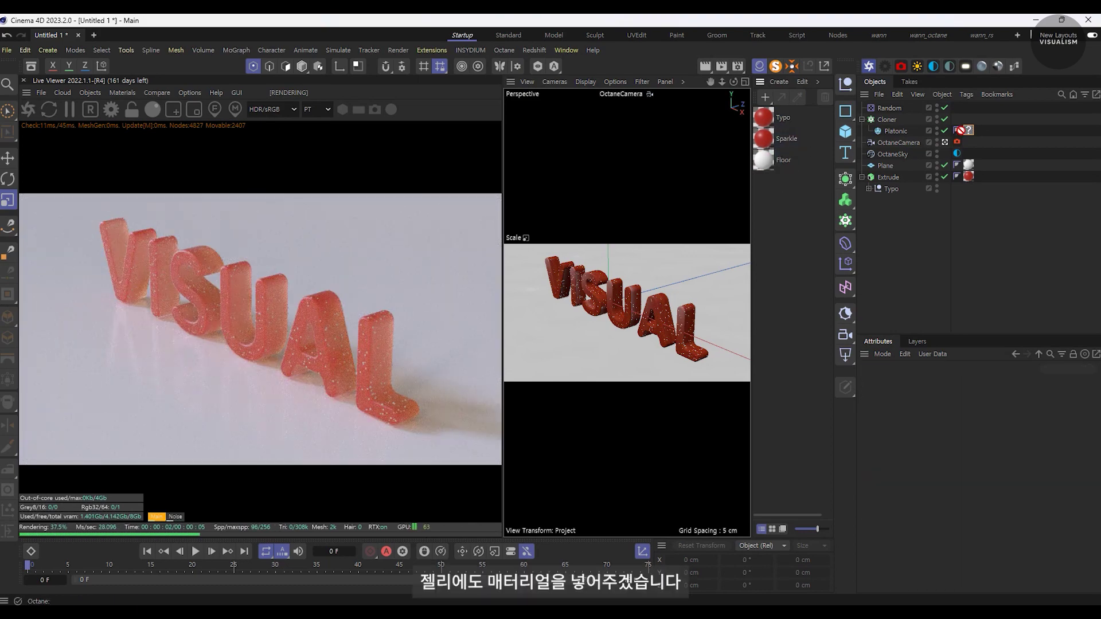
double_click(770, 143)
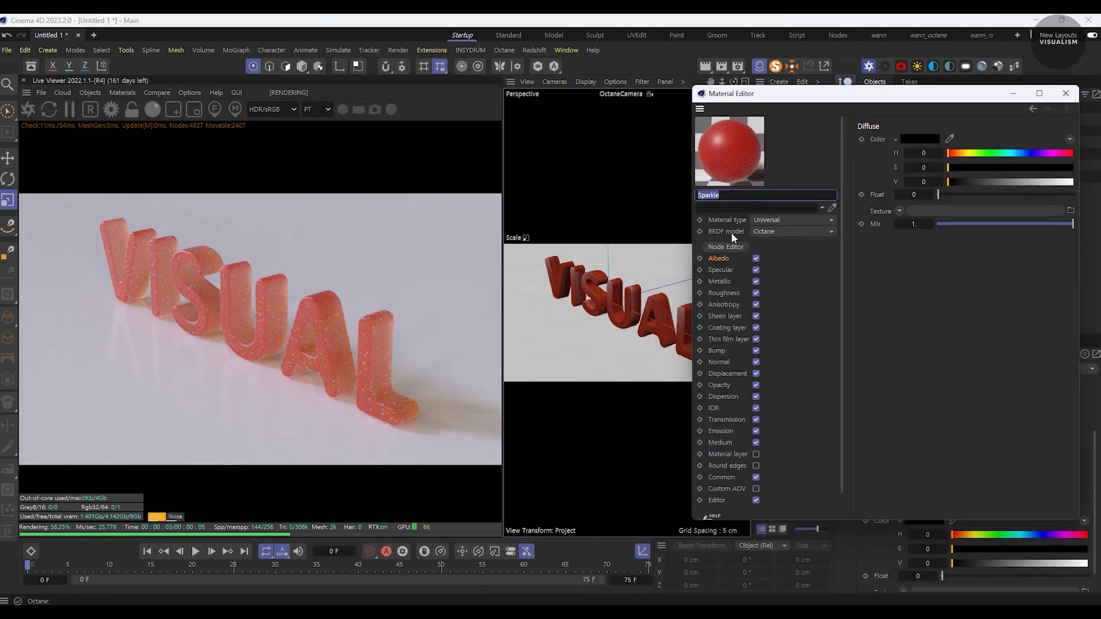
left_click(731, 248)
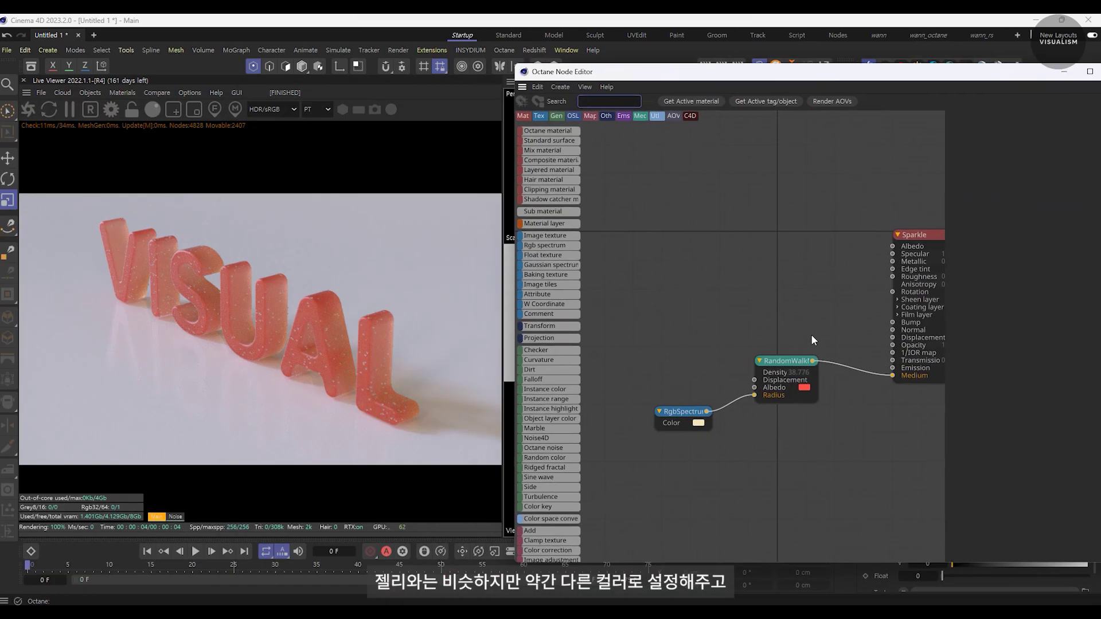
Step: Adjust the medium density, unlink the Radius colour, and make the RandomWalk albedo yellow
mouse_move(1037, 103)
left_mouse_down()
mouse_move(1027, 104)
mouse_move(1078, 102)
left_mouse_up()
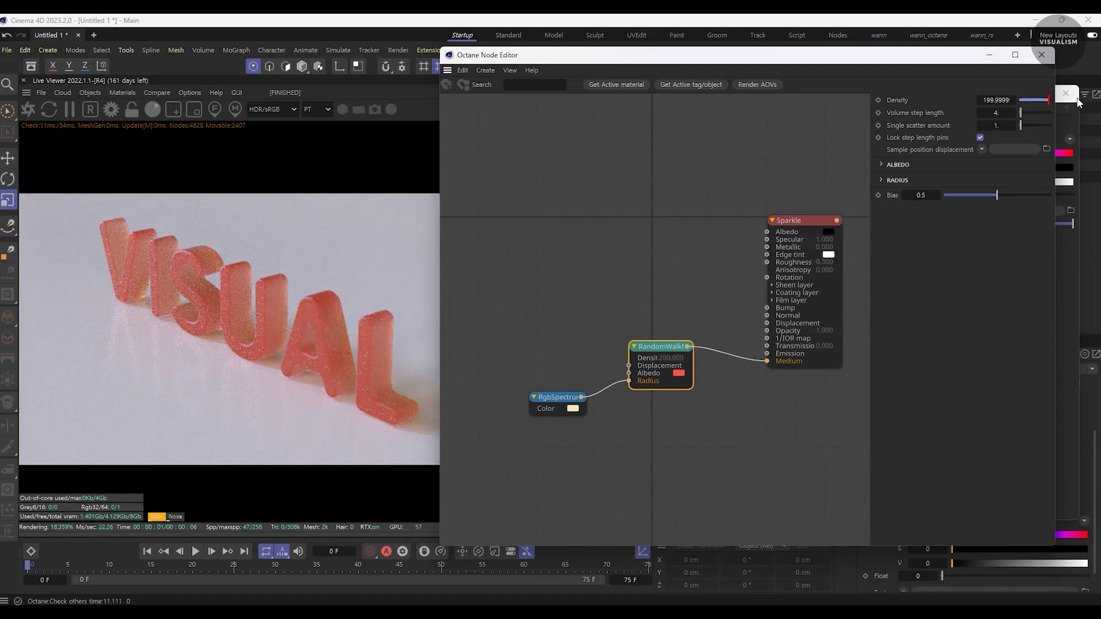
left_click_drag(591, 386, 585, 442)
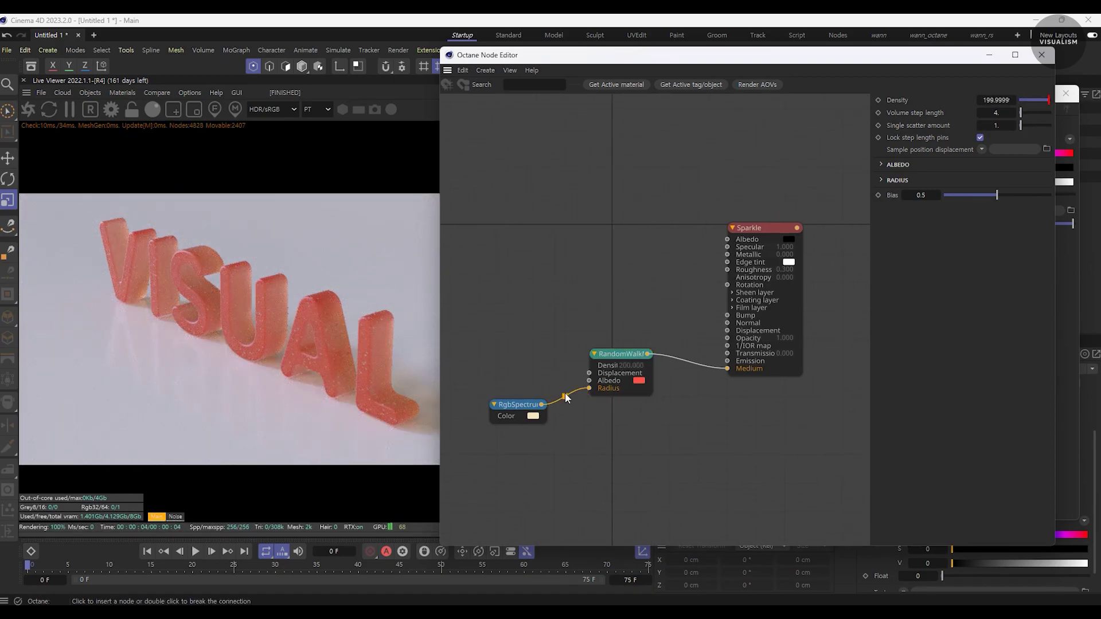
left_click(898, 165)
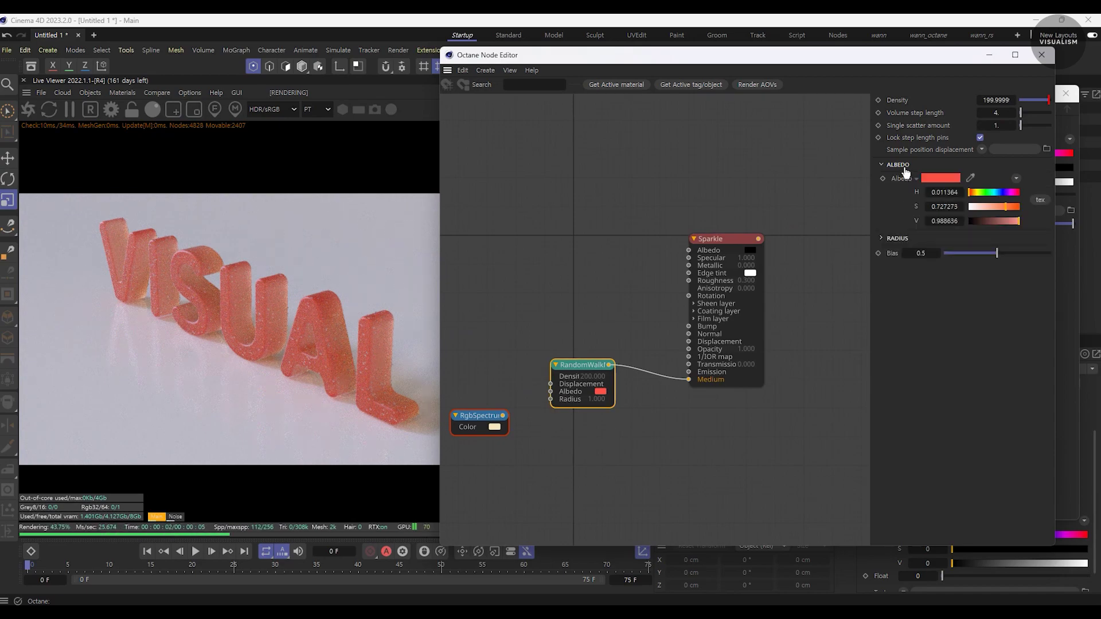
left_click(1008, 193)
left_click_drag(1010, 196, 979, 199)
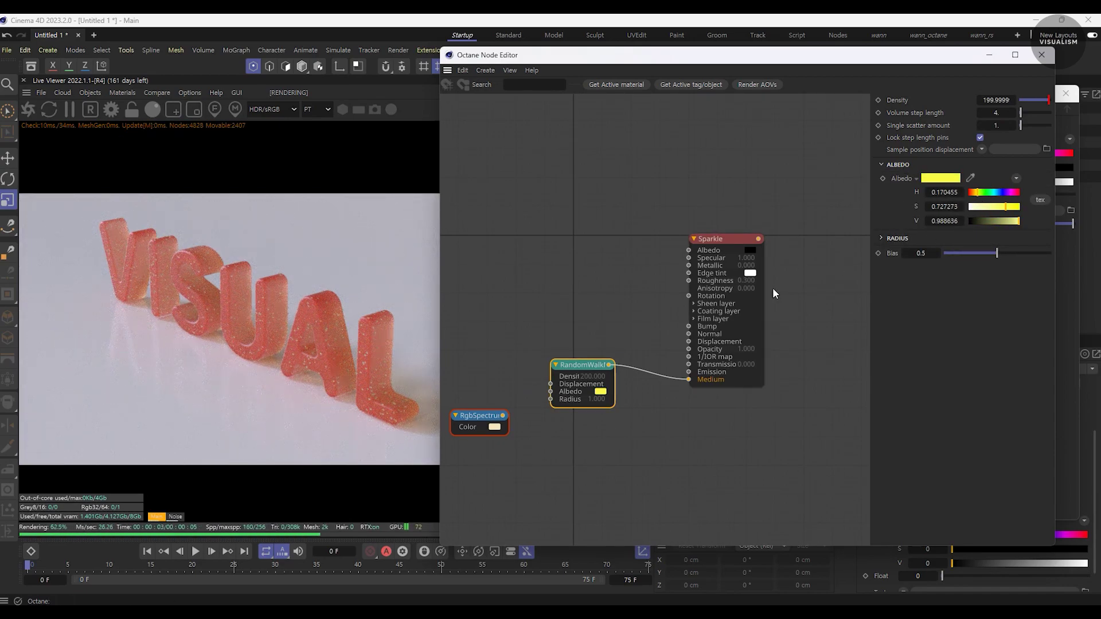
Step: Give Sparkle roughness 0.15 and IOR 1.8, and disconnect its Medium input
left_click(726, 239)
left_click(1028, 100)
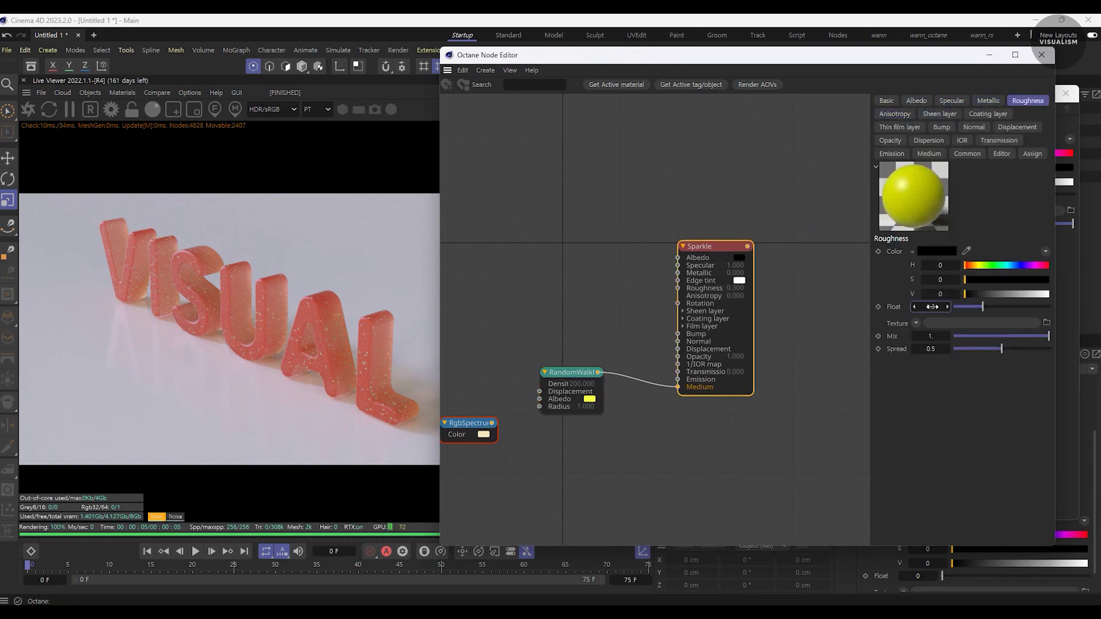
left_click_drag(932, 307, 966, 295)
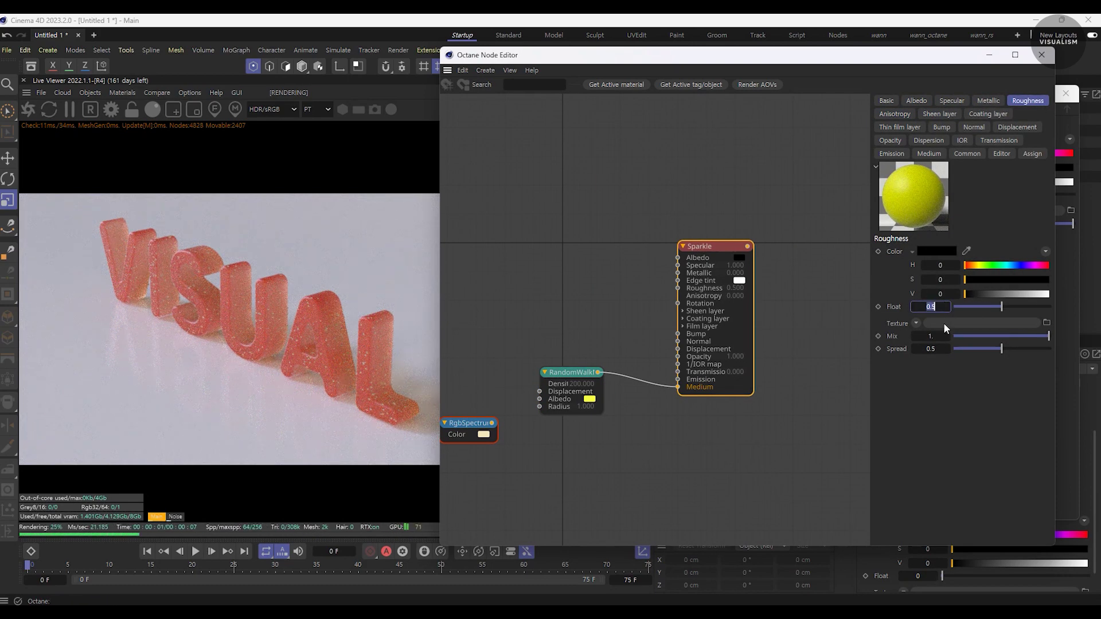
type("0.15")
key("Return")
left_click(961, 140)
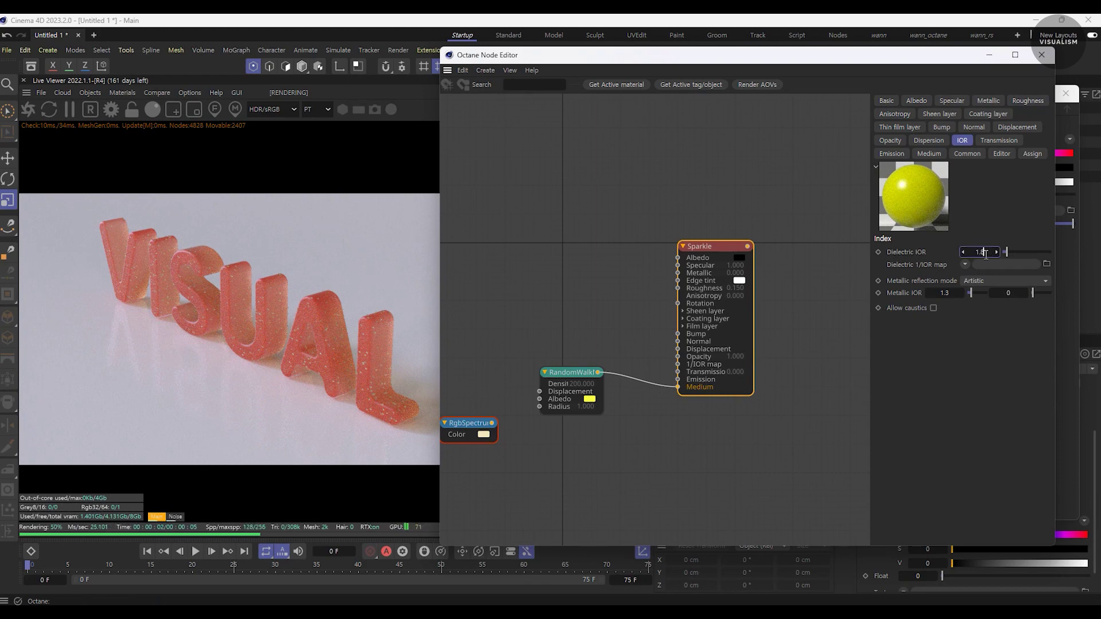
key("Return")
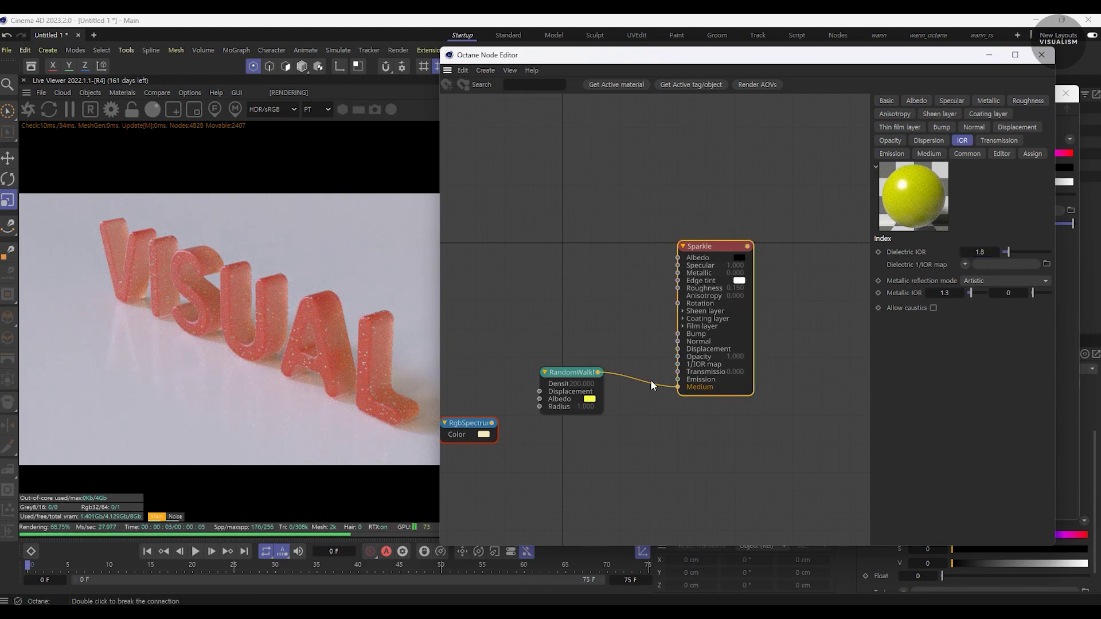
double_click(651, 386)
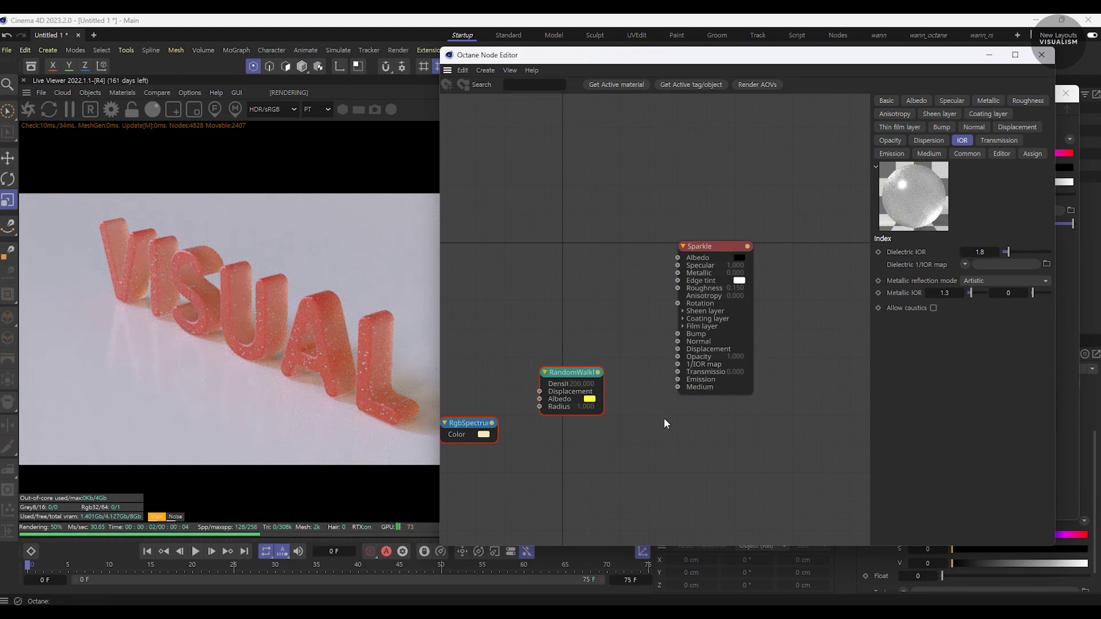
left_click(573, 407)
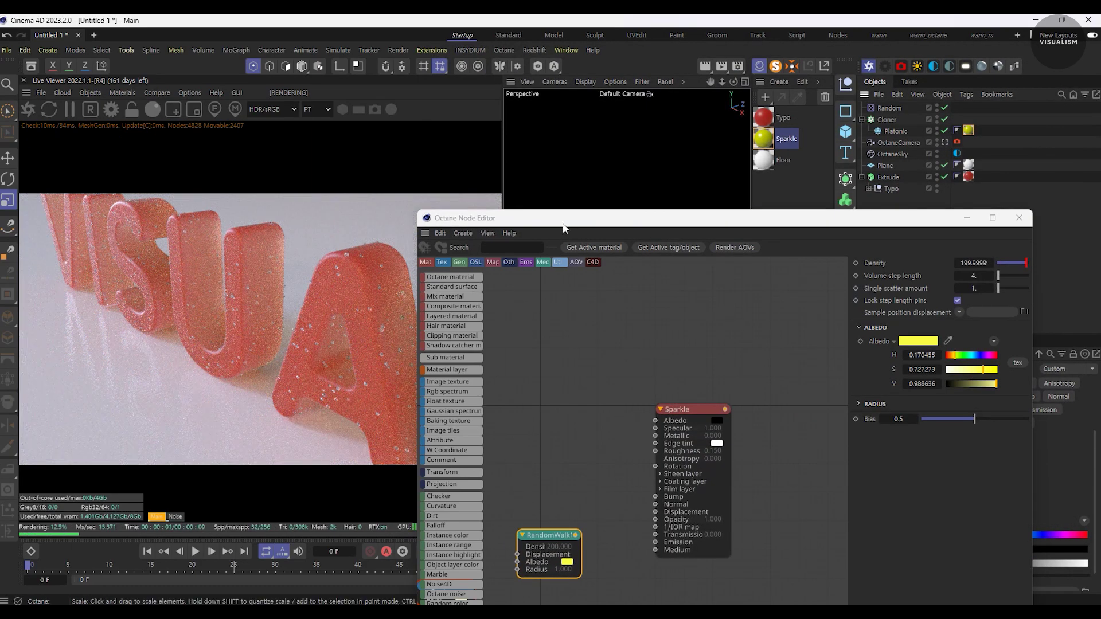
Step: Reconnect RandomWalk to Sparkle's Medium and link a pink RgbSpectrum to its Radius
mouse_move(564, 228)
left_mouse_down()
mouse_move(569, 109)
mouse_move(647, 81)
left_mouse_up()
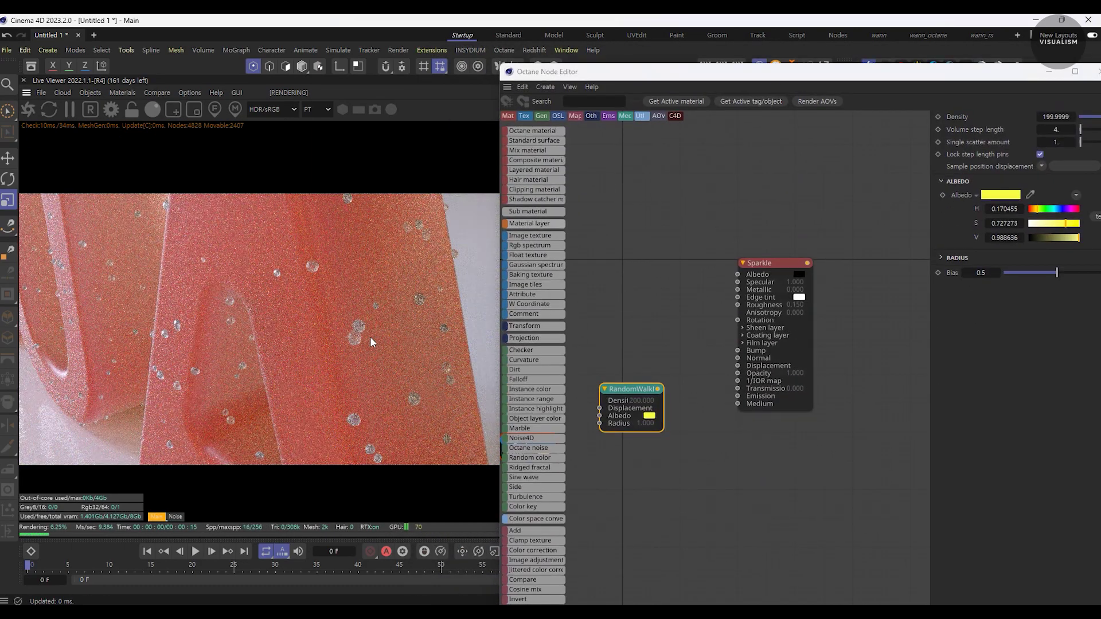
left_click(774, 263)
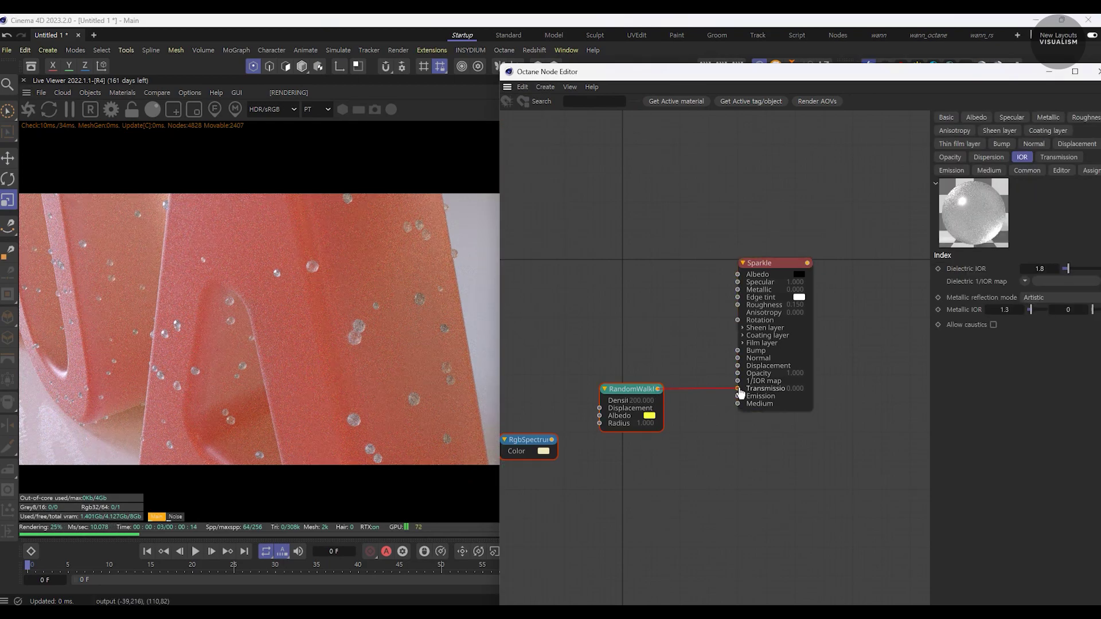
left_click_drag(738, 407, 737, 416)
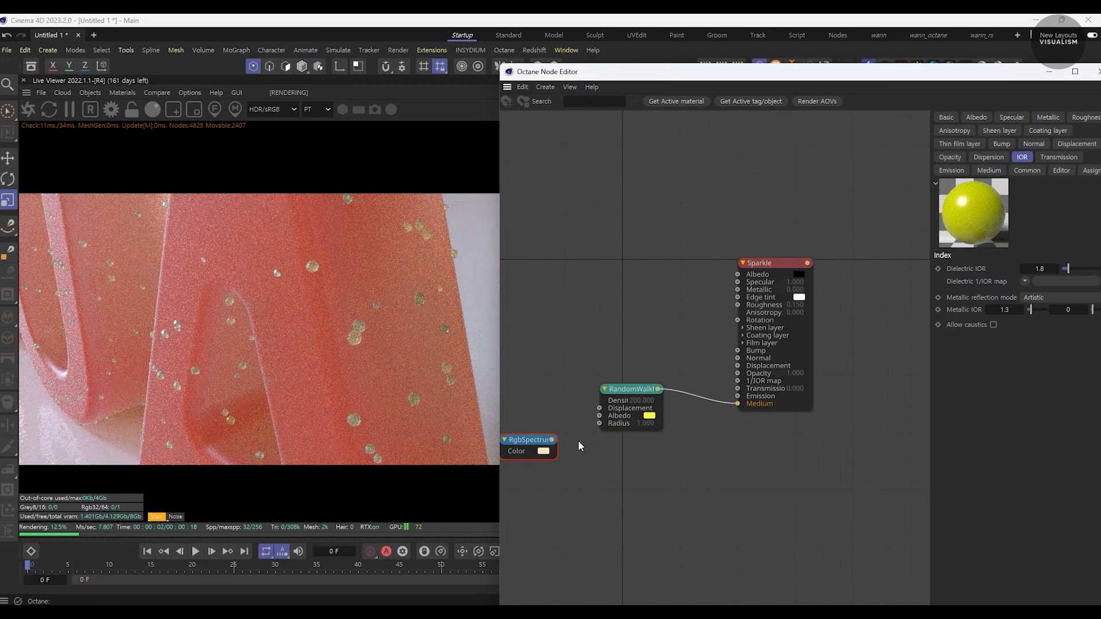
left_click_drag(602, 426, 600, 424)
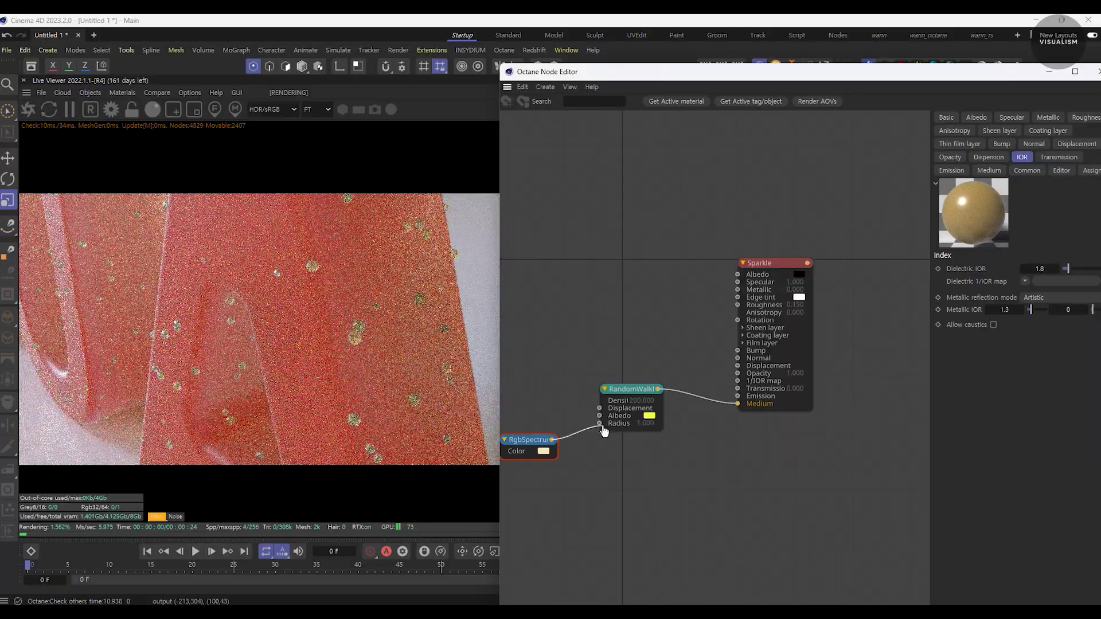
left_click(533, 440)
left_click_drag(1029, 158, 1080, 158)
mouse_move(1081, 173)
left_mouse_down()
mouse_move(1097, 174)
mouse_move(1099, 161)
left_mouse_up()
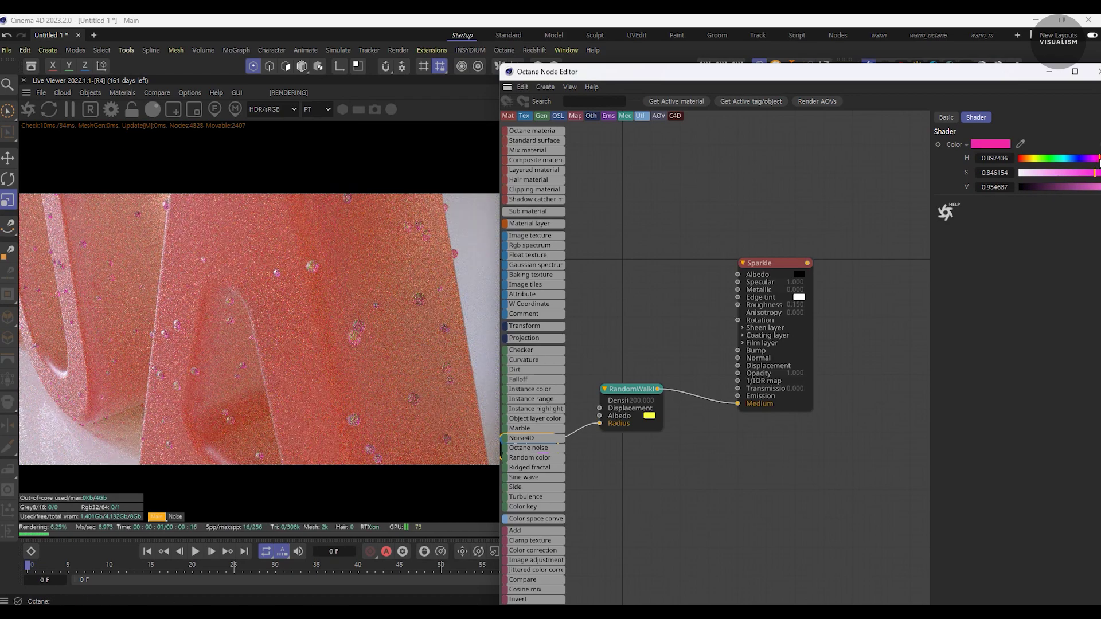
Step: Add a Blackbody Emission node wired into Sparkle's Emission input
left_click(763, 458)
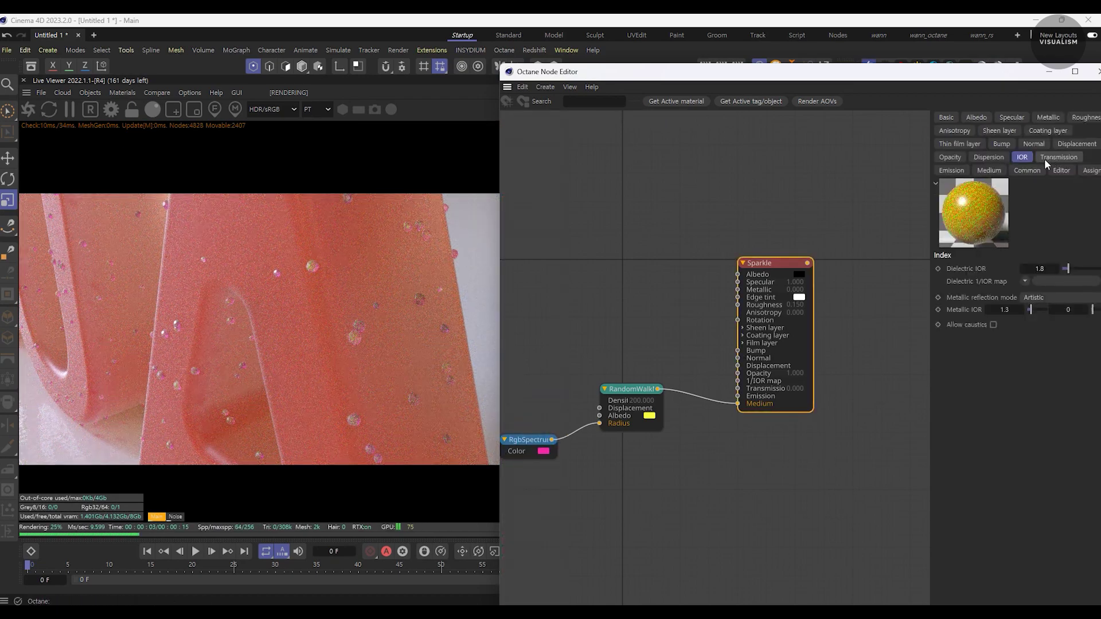
middle_click_drag(637, 352, 681, 342)
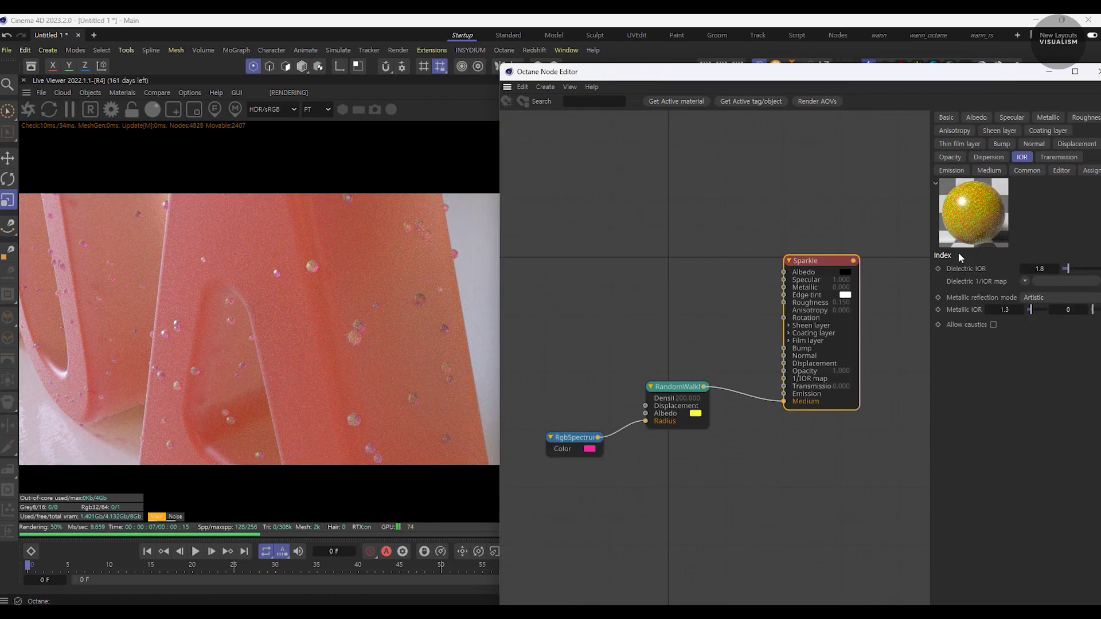
left_click(952, 171)
left_click(975, 268)
left_click_drag(726, 391, 640, 304)
Step: Enable surface brightness on the Blackbody emission and trial powers 0.15, 0.5, 10 and 1
left_click(639, 304)
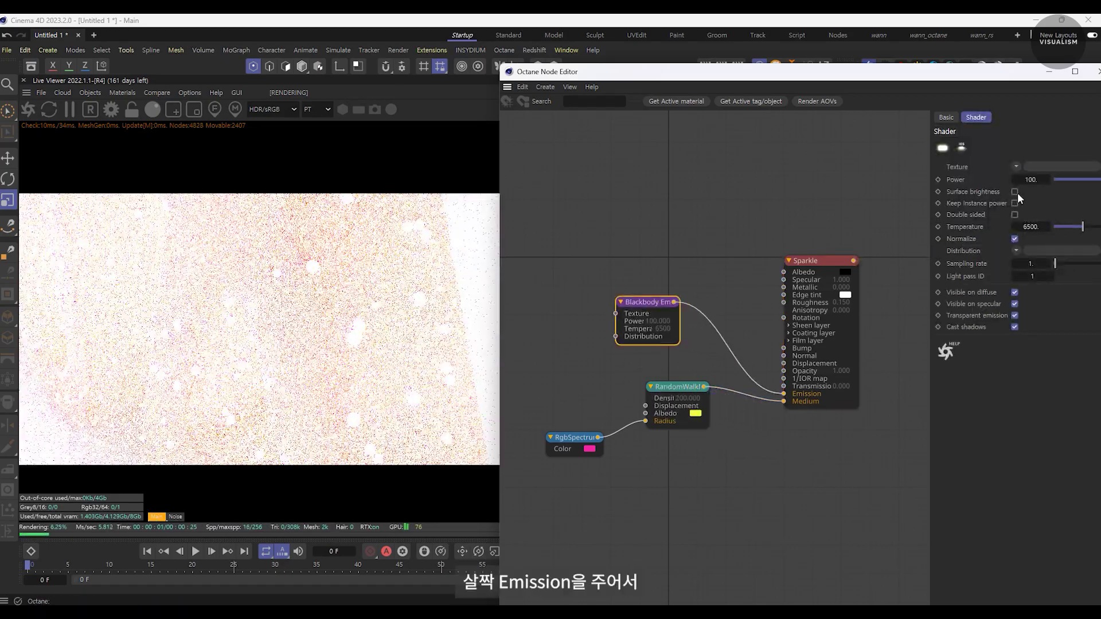
left_click(1033, 180)
type("0.15")
key("Return")
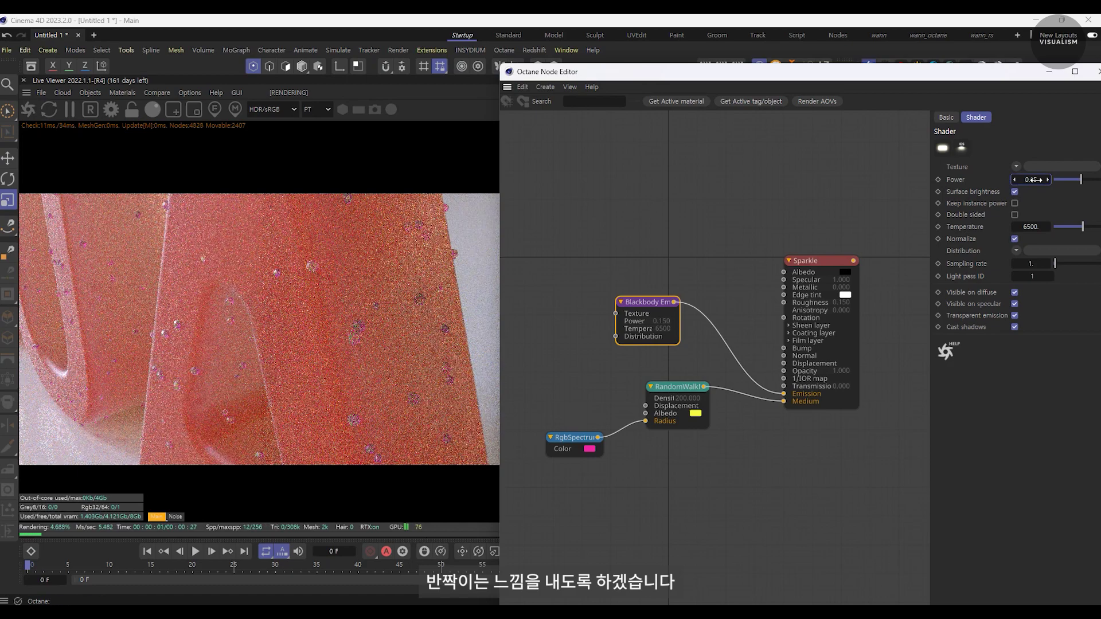
type("0.5")
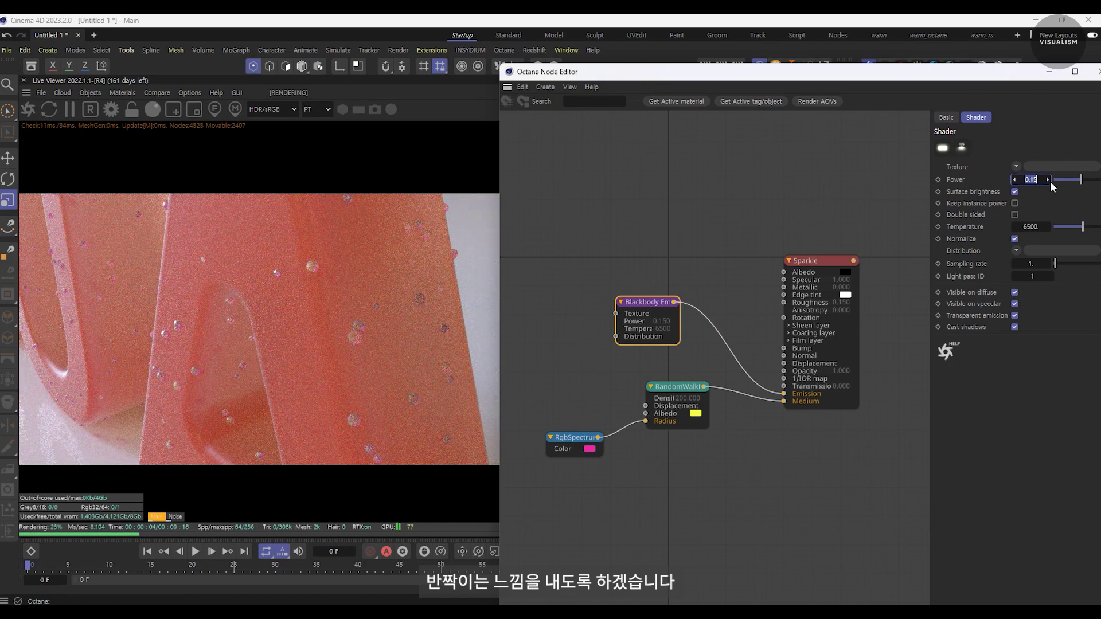
key("Return")
type("10")
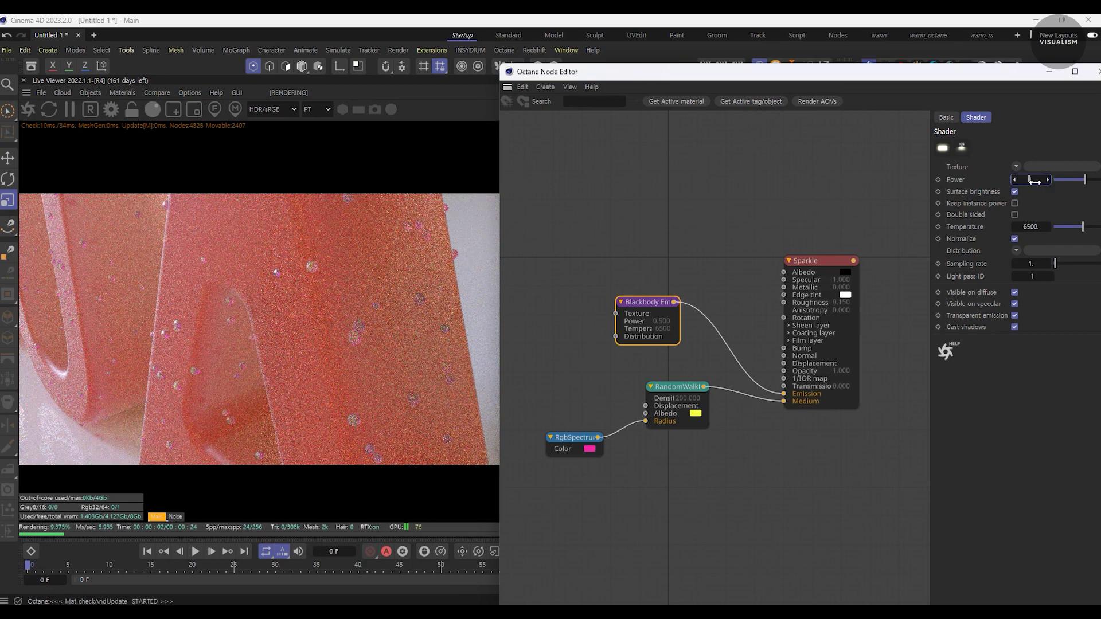
key("Return")
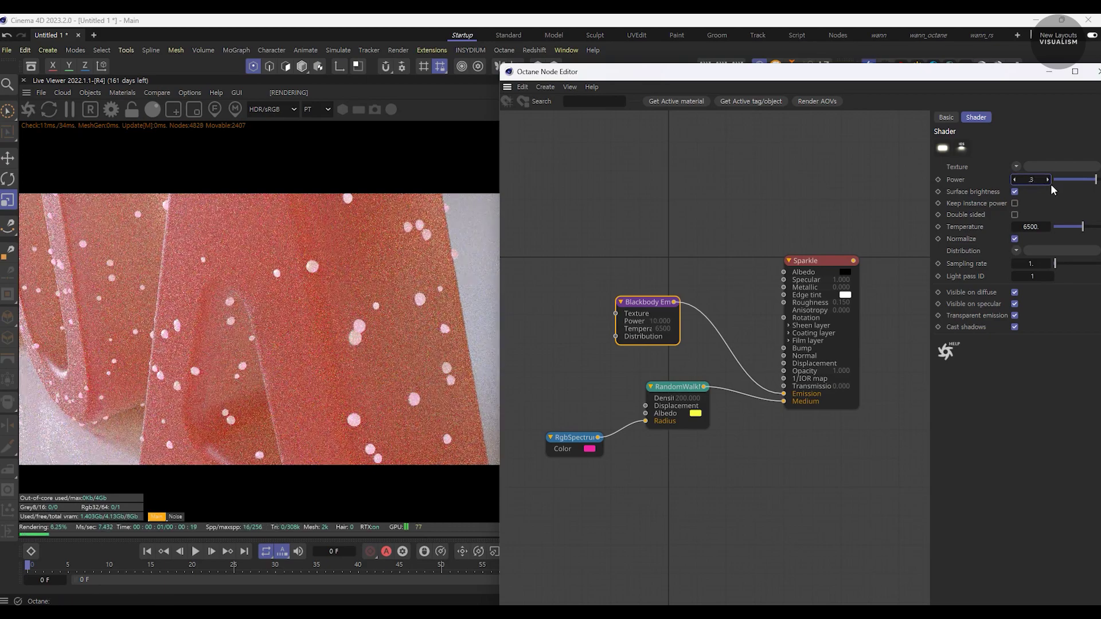
type("1")
key("Return")
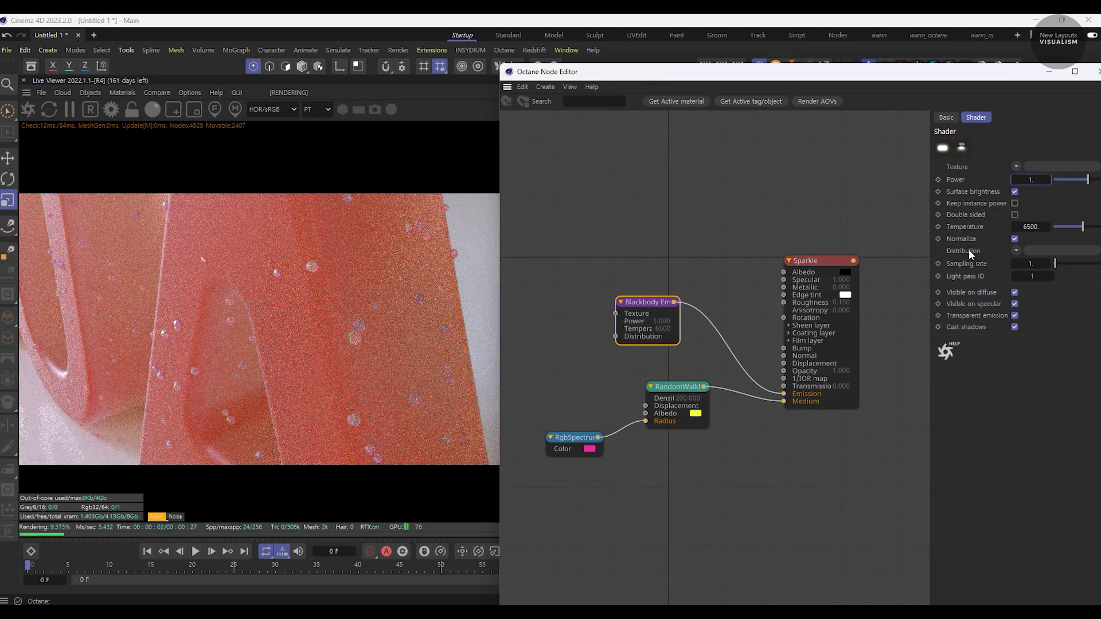
Step: Set the Blackbody emission power to 3 and select the Cloner
mouse_move(1017, 74)
left_mouse_down()
mouse_move(879, 77)
mouse_move(912, 50)
mouse_move(888, 54)
left_mouse_up()
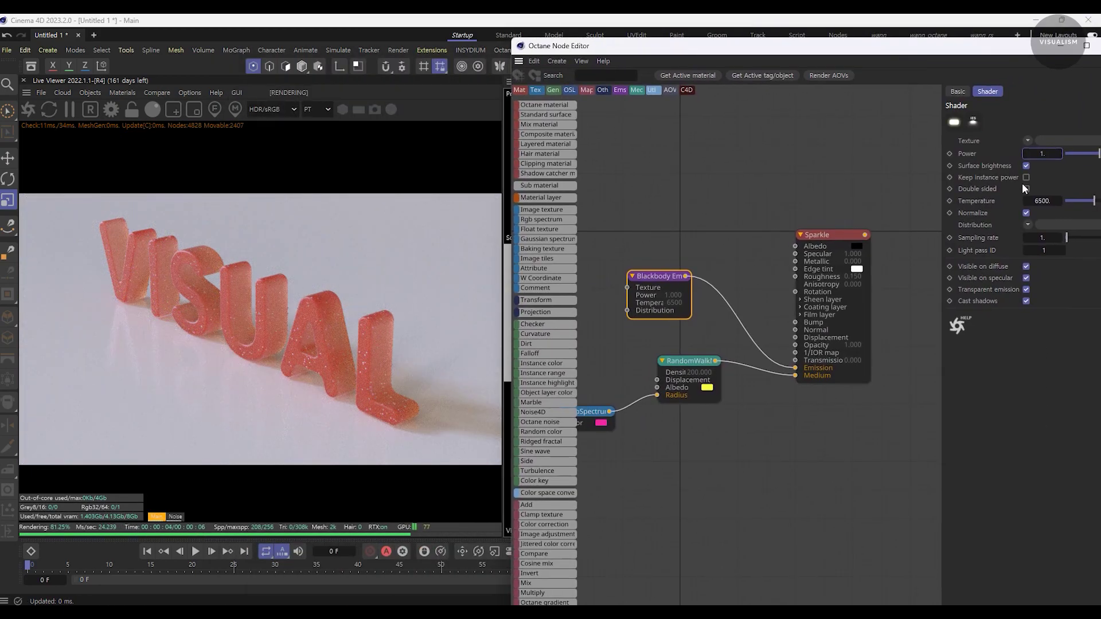
left_click_drag(1042, 153, 1067, 154)
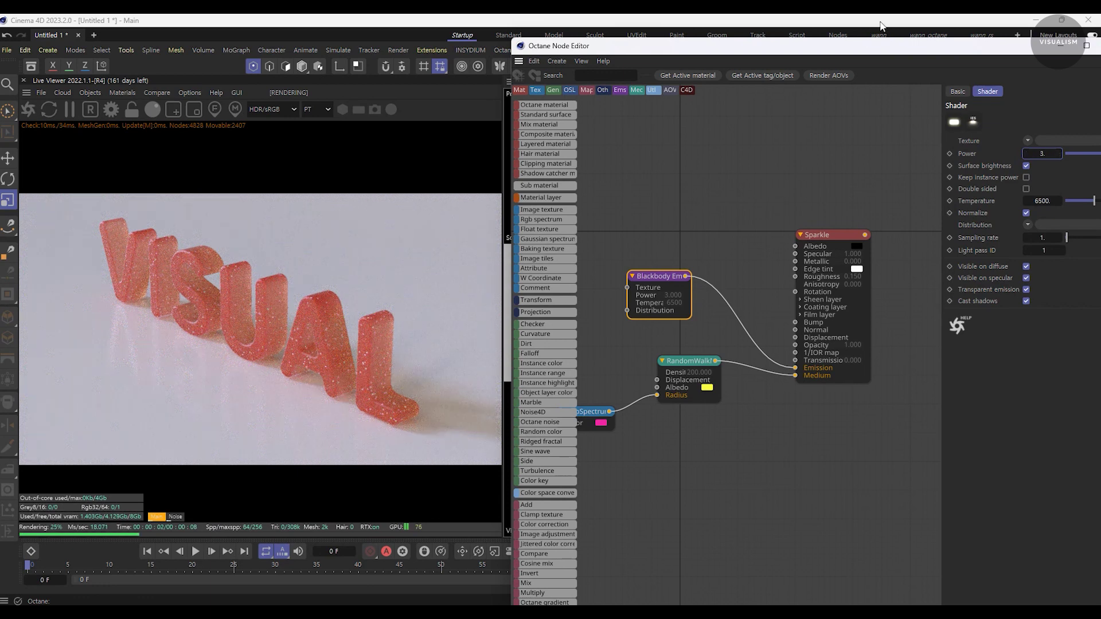
mouse_move(879, 51)
left_mouse_down()
mouse_move(830, 108)
mouse_move(614, 282)
left_mouse_up()
left_click(887, 120)
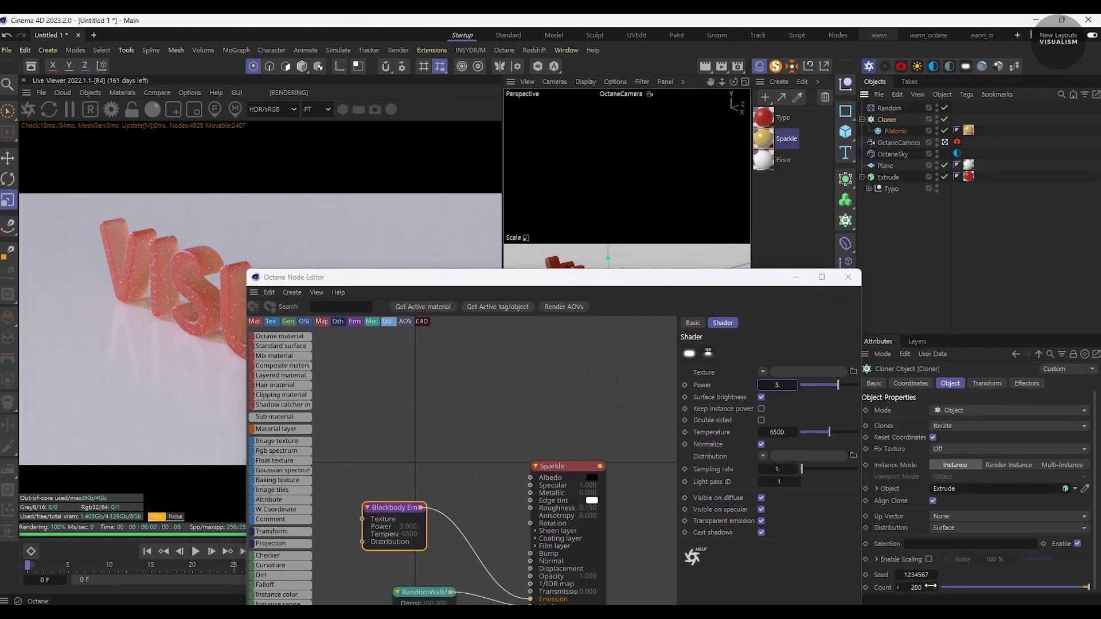
Step: Check the Platonic and Cloner settings, then dock a narrowed Node Editor beside the render view
left_click(895, 131)
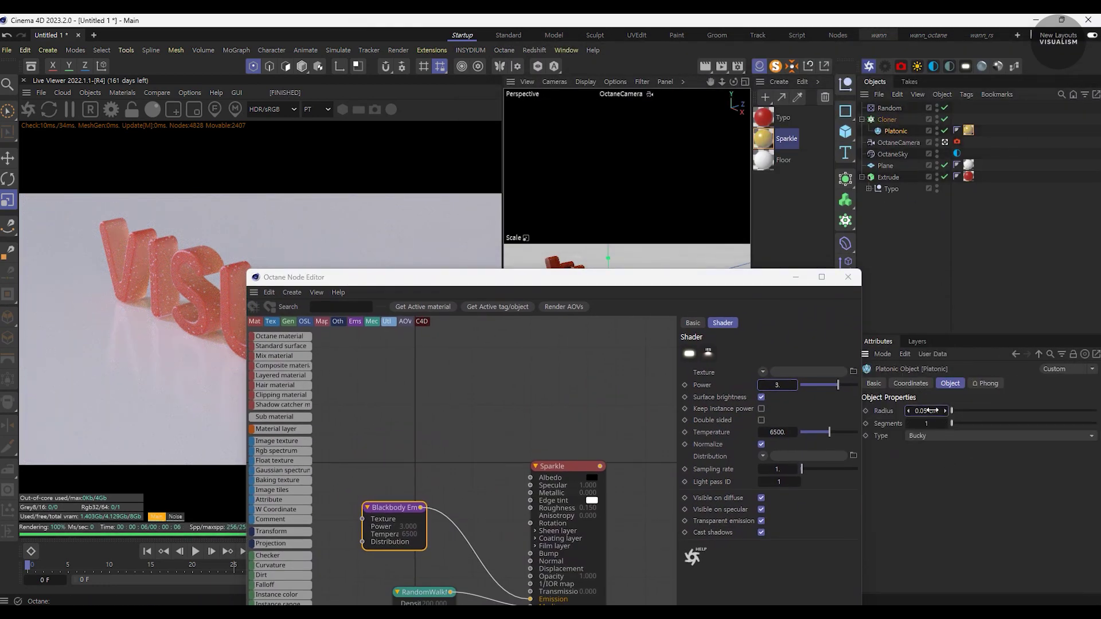
left_click(886, 120)
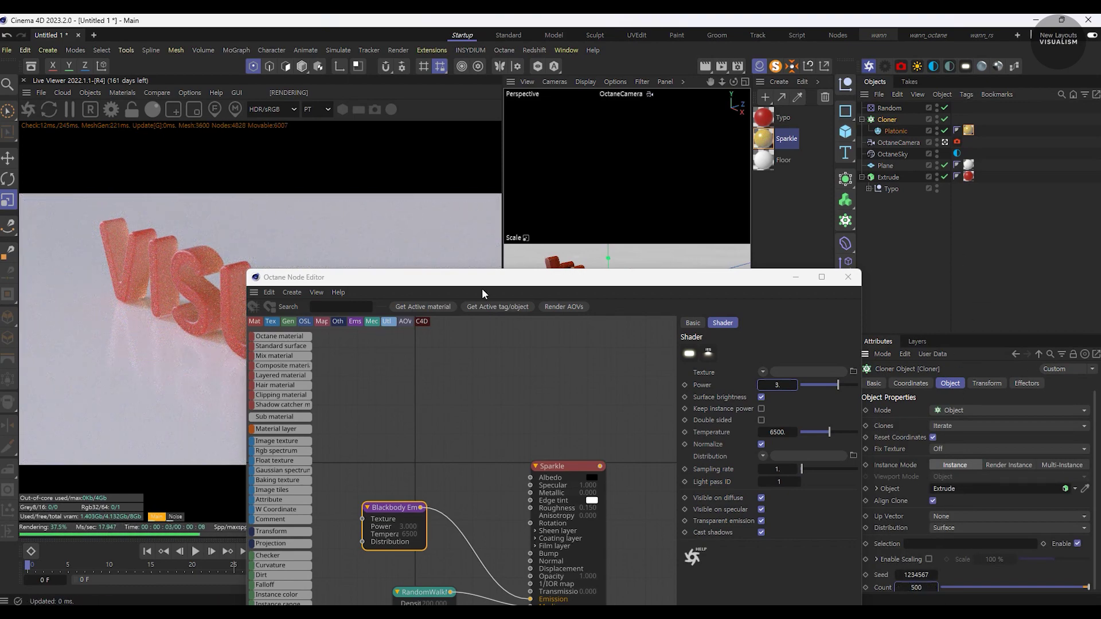
left_click_drag(468, 284, 722, 92)
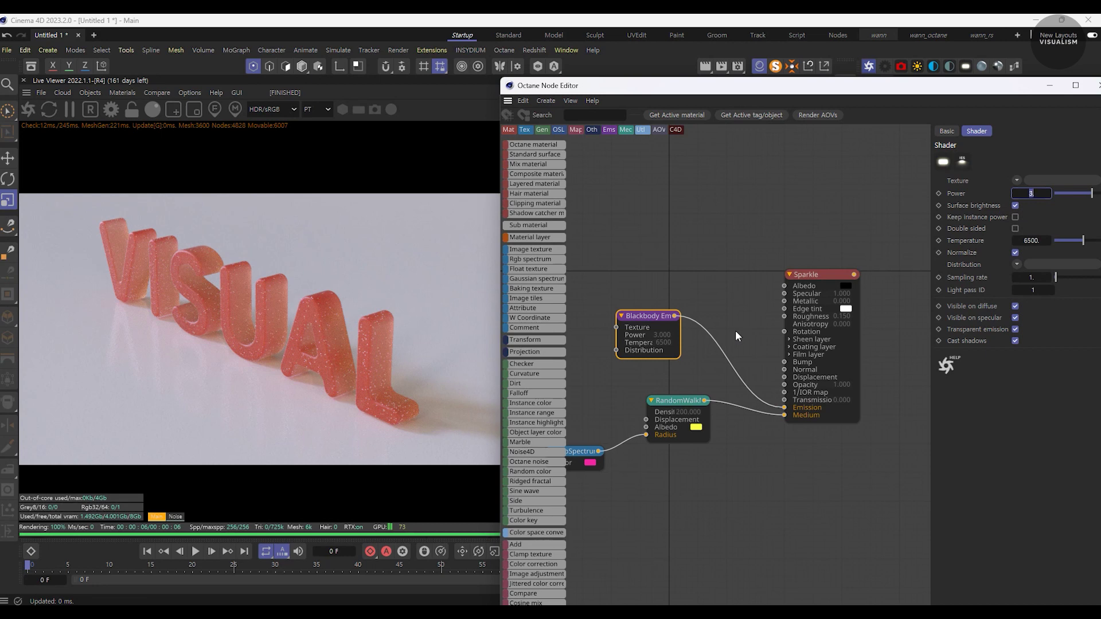
left_click_drag(1051, 92, 816, 184)
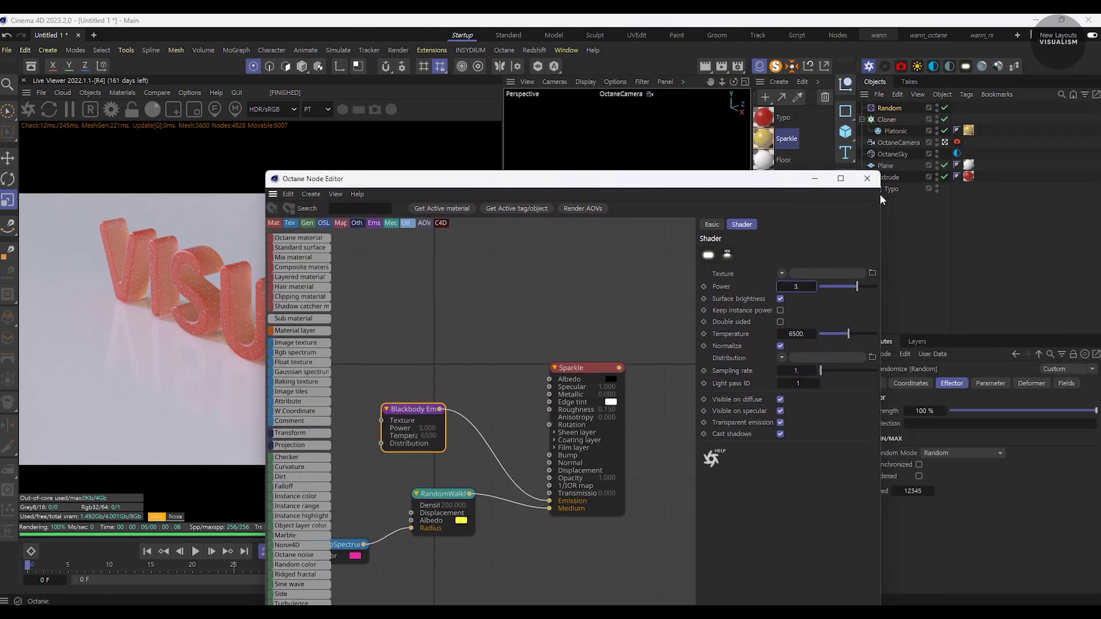
left_click_drag(872, 209, 738, 209)
mouse_move(413, 178)
left_mouse_down()
mouse_move(620, 99)
mouse_move(620, 36)
mouse_move(620, 71)
left_mouse_up()
left_click_drag(945, 149, 829, 158)
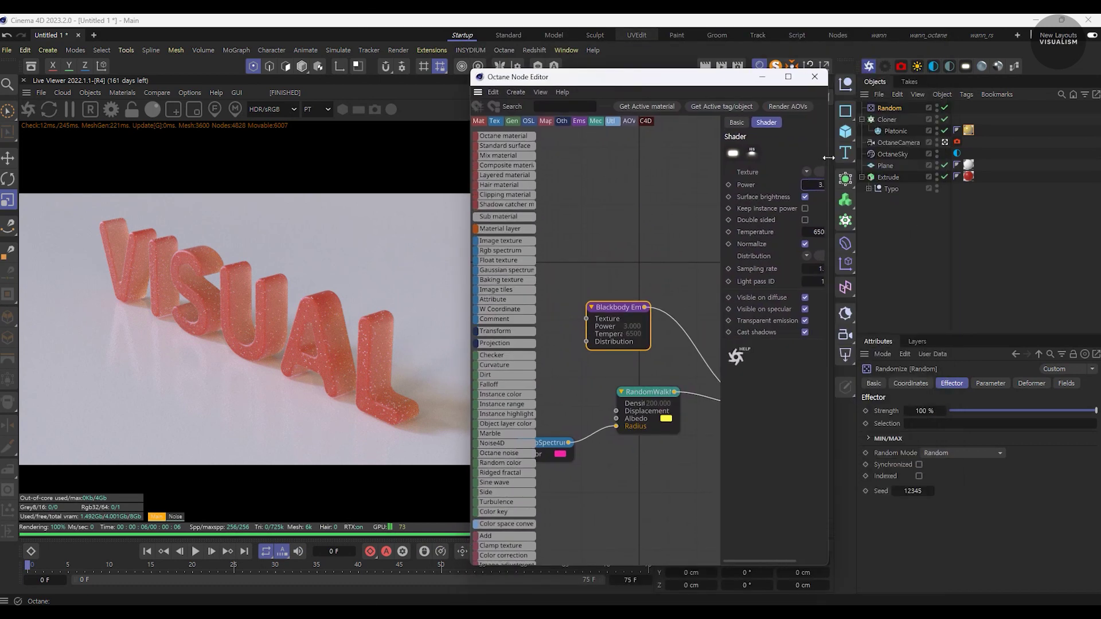
left_click_drag(720, 221, 668, 224)
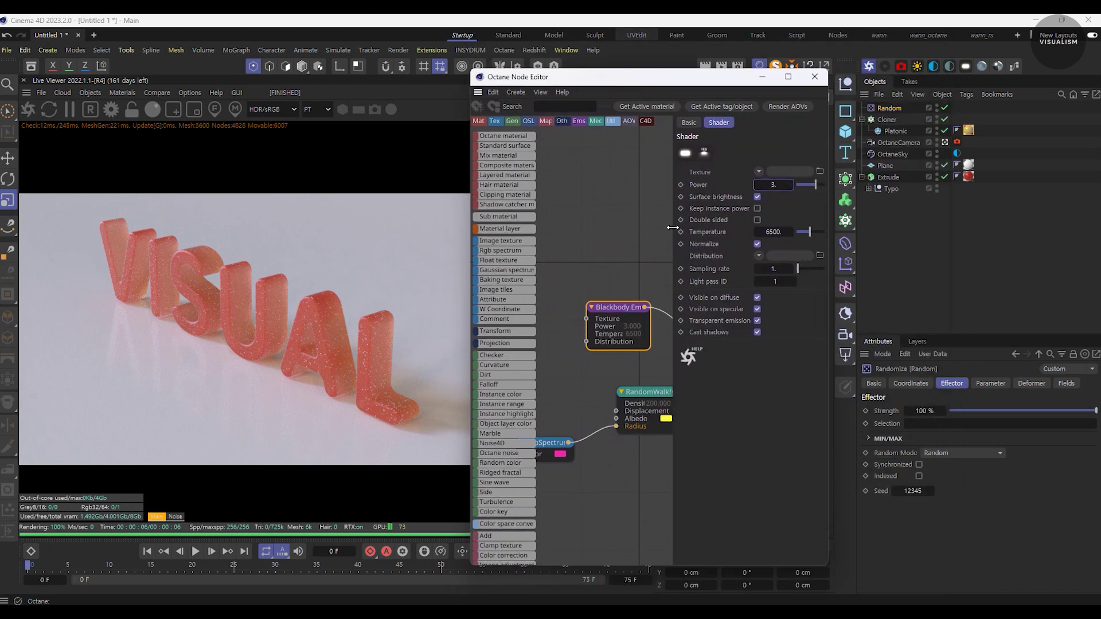
Step: Enable Random effector rotation with R.H 20°, R.P 30° and R.B 40°
left_click(989, 383)
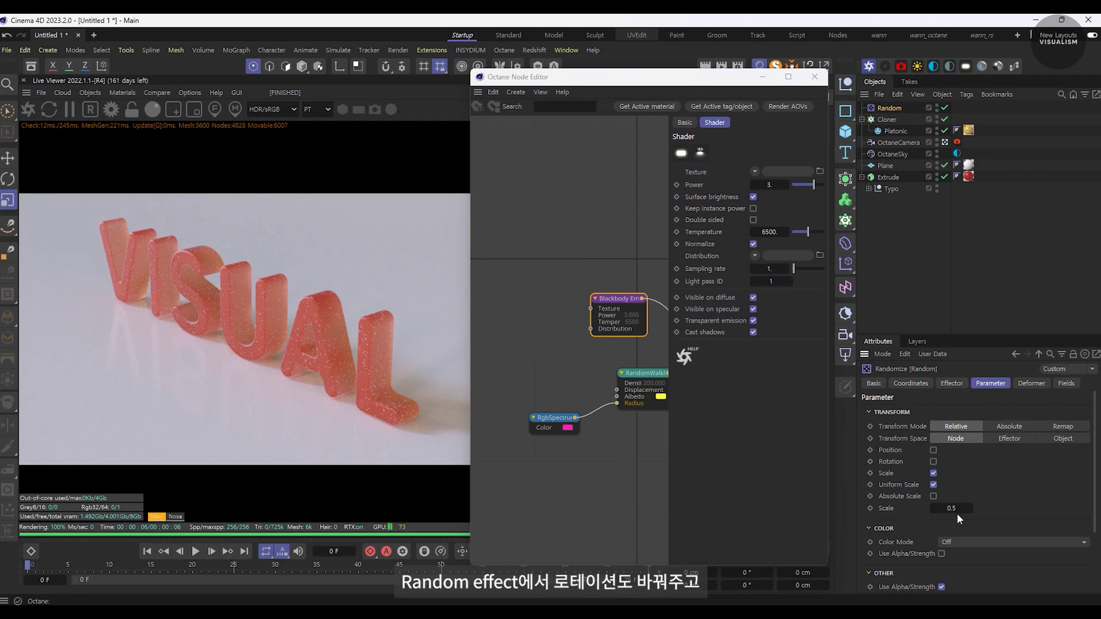
left_click(933, 462)
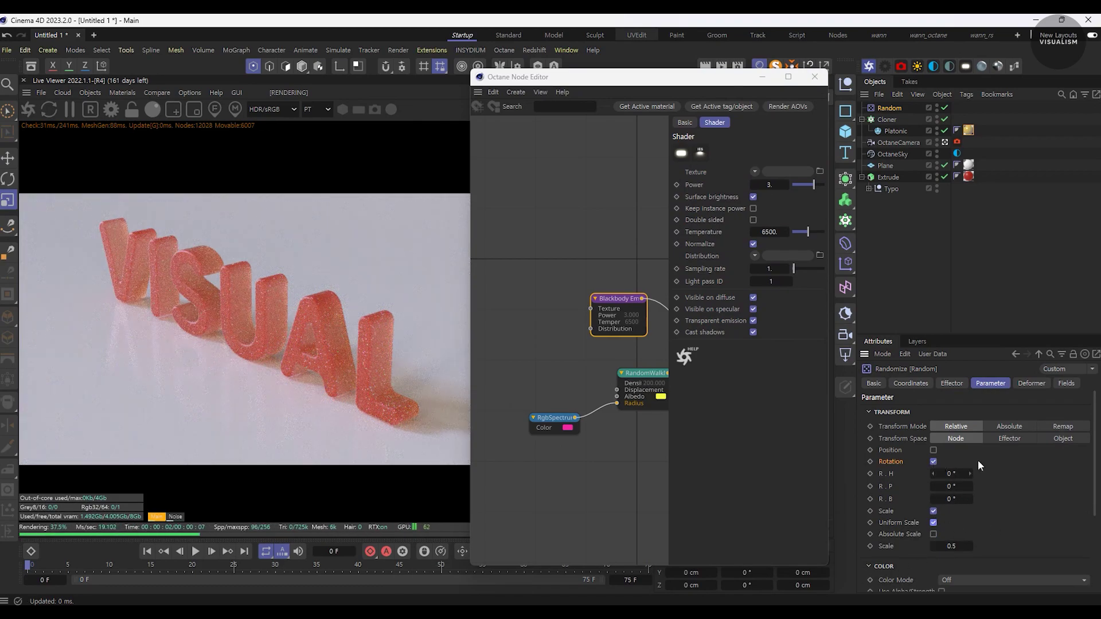
left_click_drag(969, 474, 978, 491)
type("20")
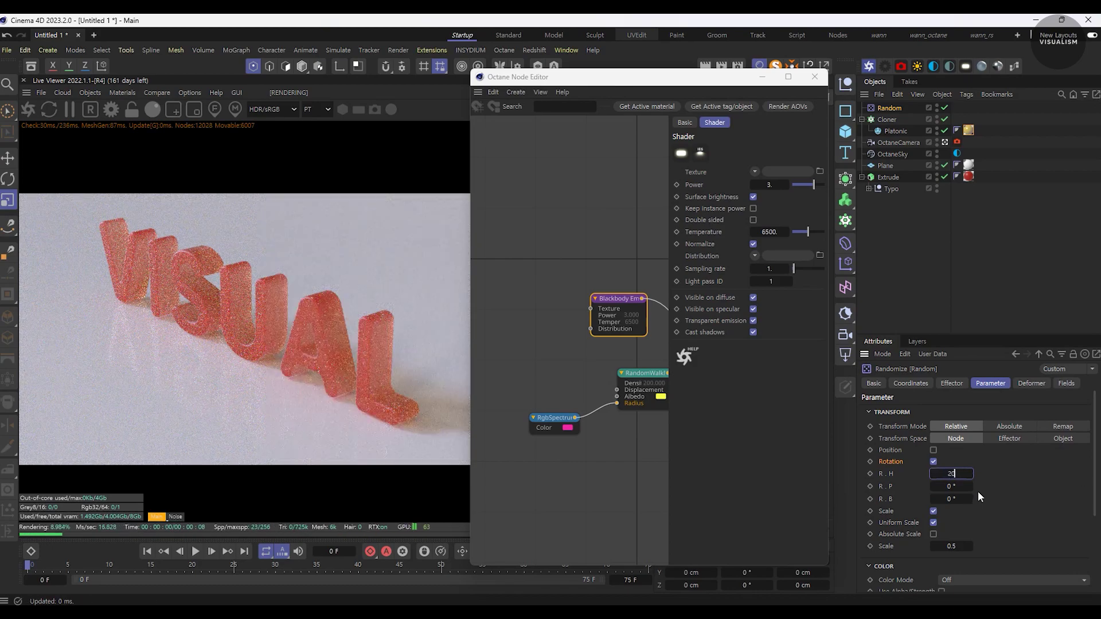
key("Tab")
type("30")
key("Tab")
type("40")
key("Return")
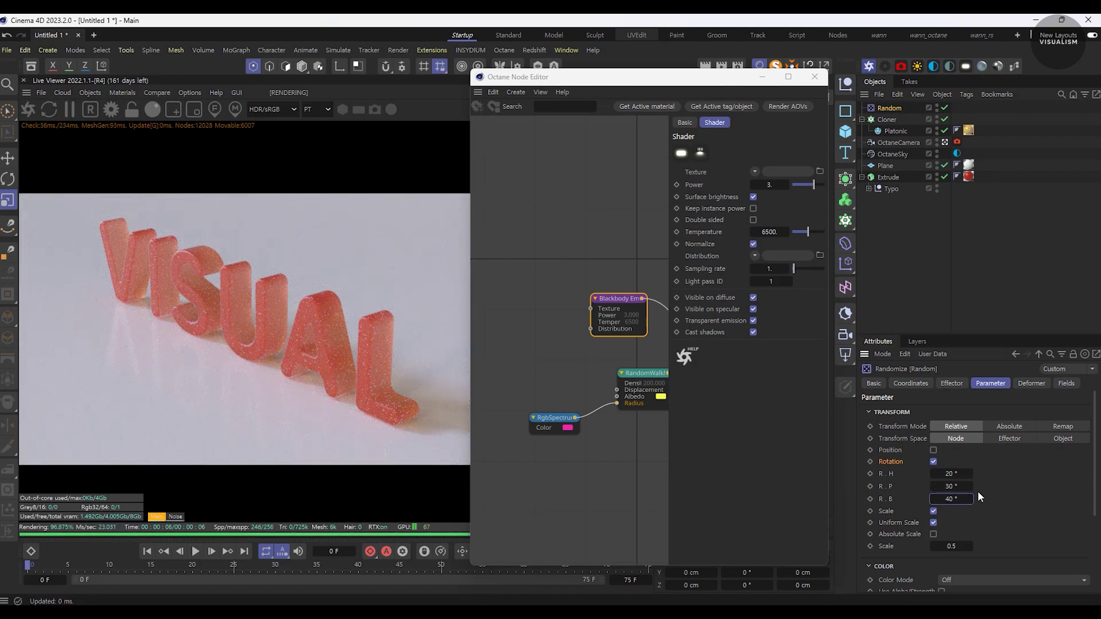
Step: Raise Sparkle's Blackbody emission power to 5
left_click(901, 132)
middle_click_drag(563, 374, 498, 366)
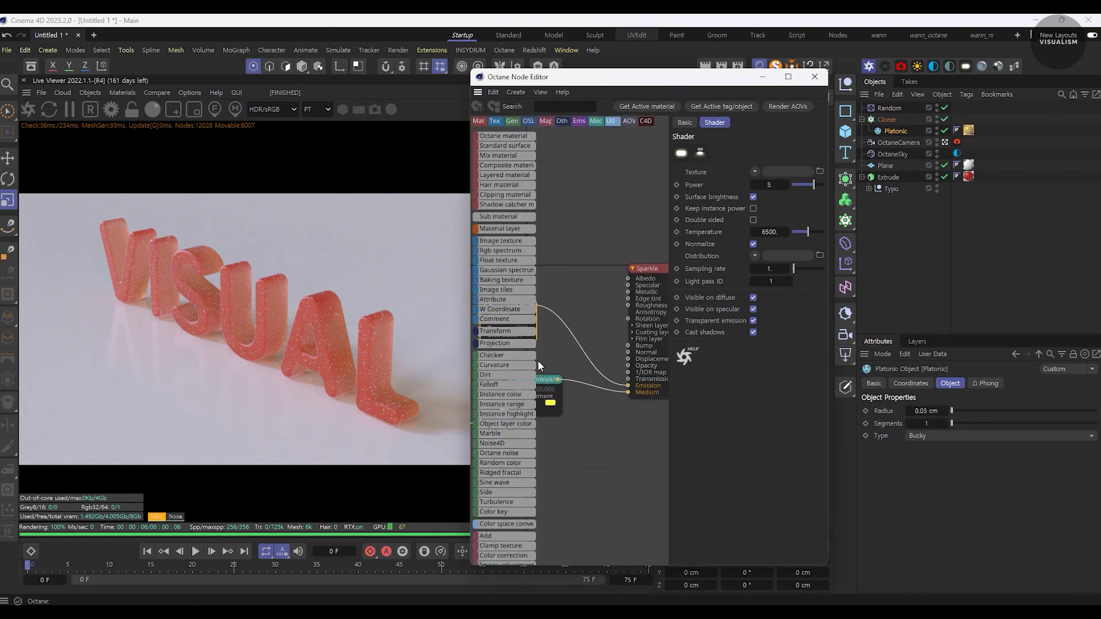
left_click_drag(770, 184, 774, 184)
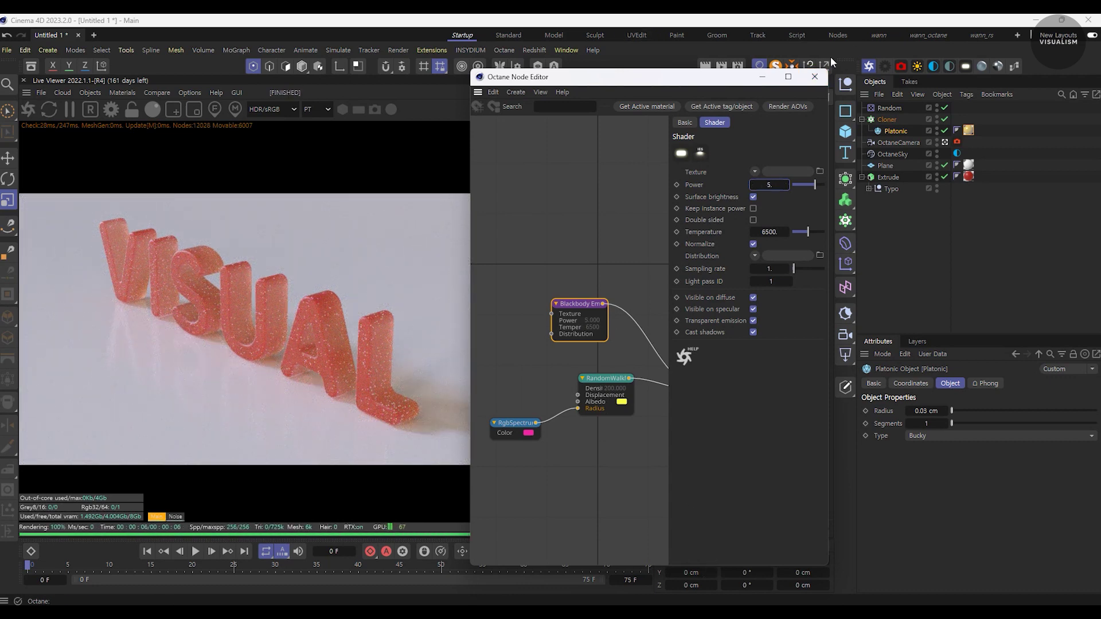
Step: Duplicate the Platonic object and solo the copy in the viewport
left_click(814, 76)
left_click_drag(896, 115, 896, 116, "ctrl")
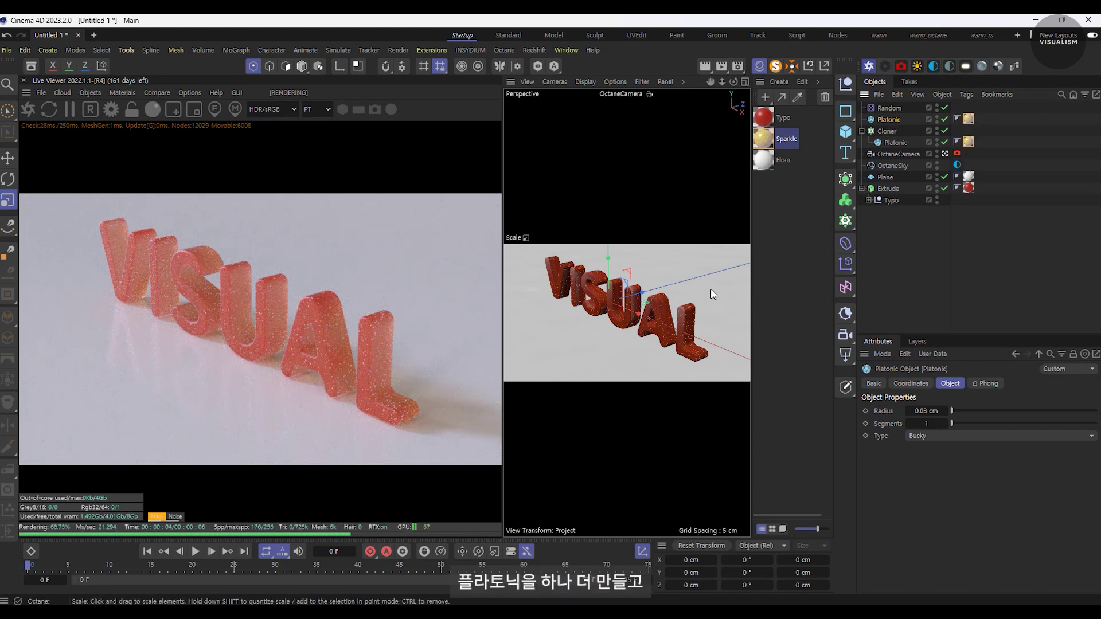
left_click(538, 66)
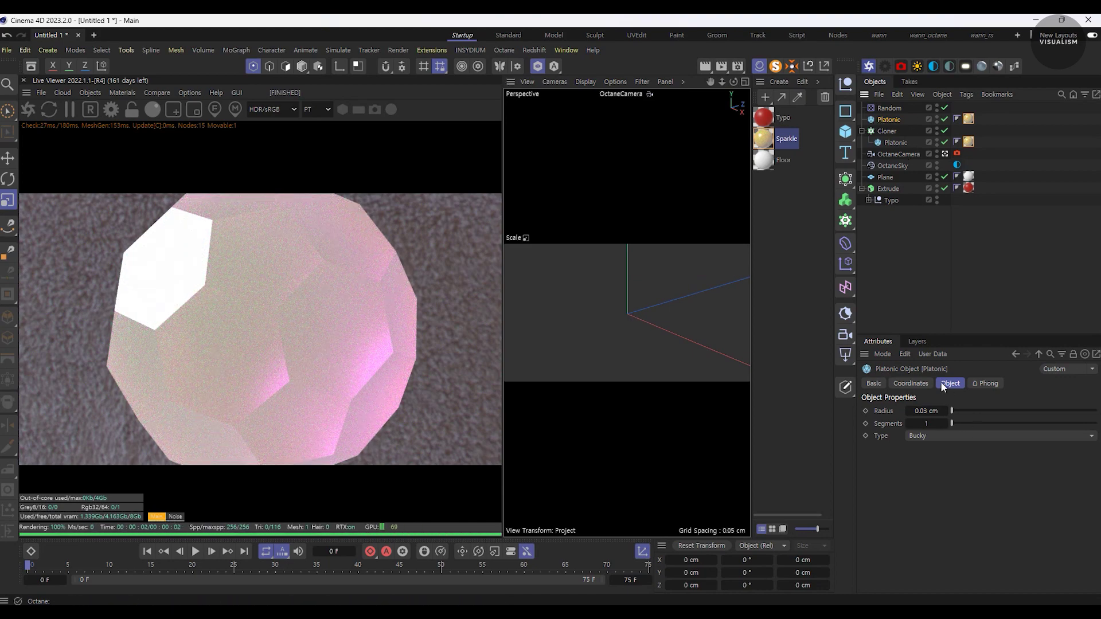
Step: Switch the copied Platonic's type to Icosa and place it under the Cloner
left_click(931, 435)
left_click(932, 435)
left_click(927, 462)
left_click(934, 436)
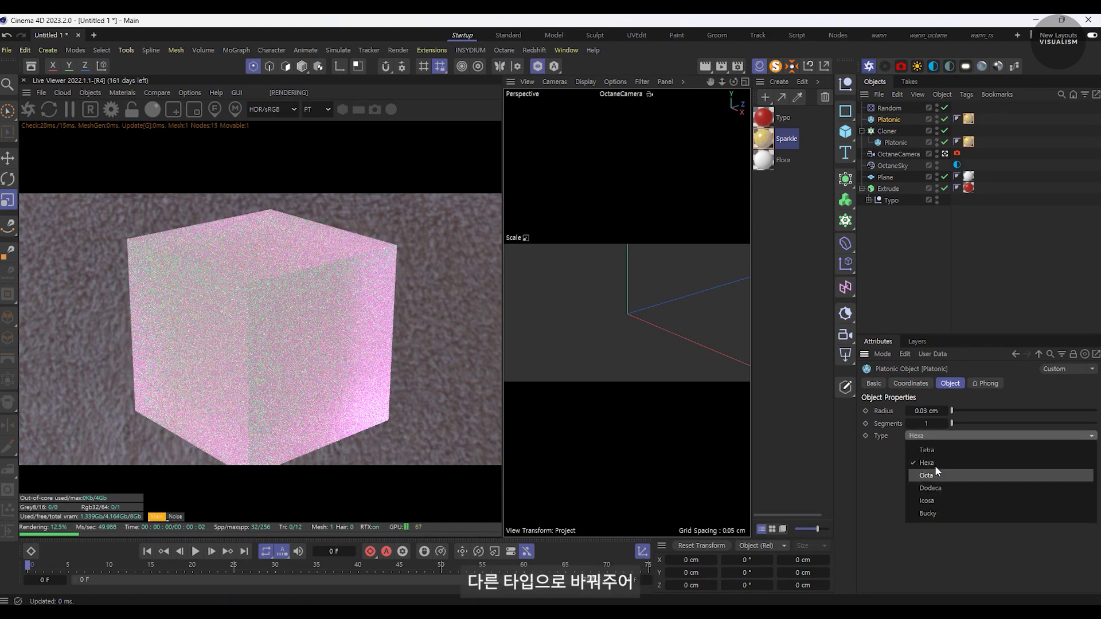
left_click(935, 466)
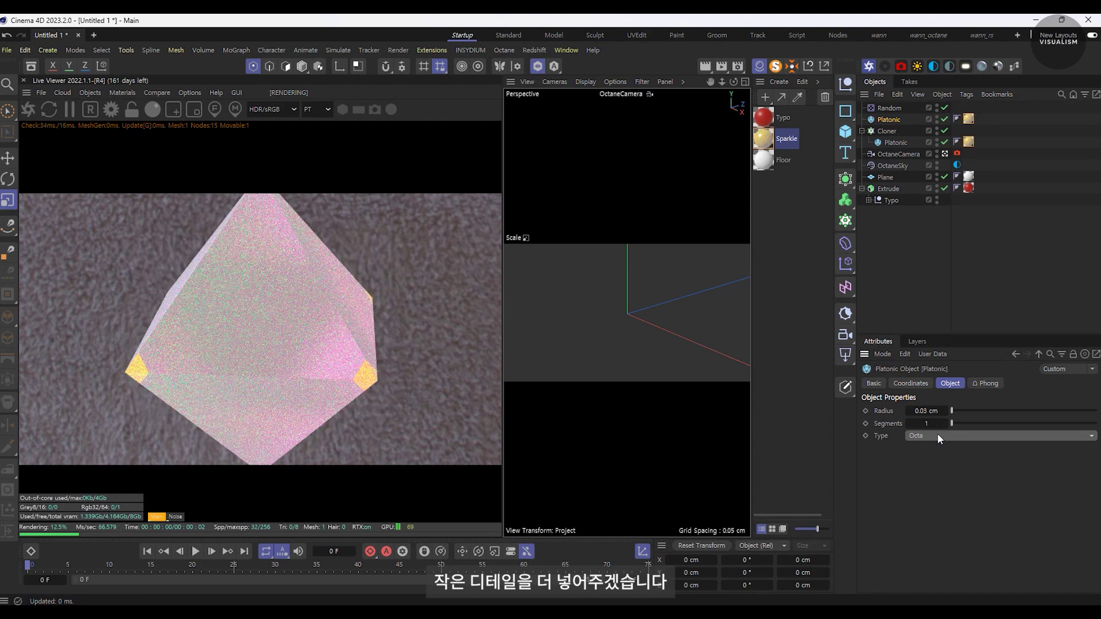
scroll(937, 435, "down", 3)
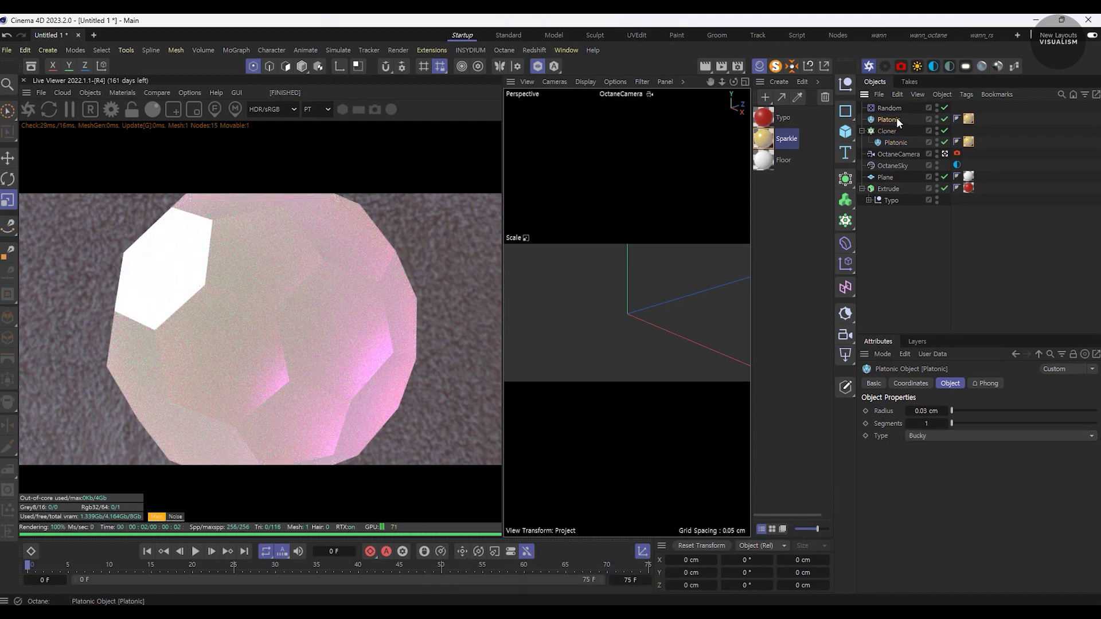
left_click(931, 434)
left_click(956, 490)
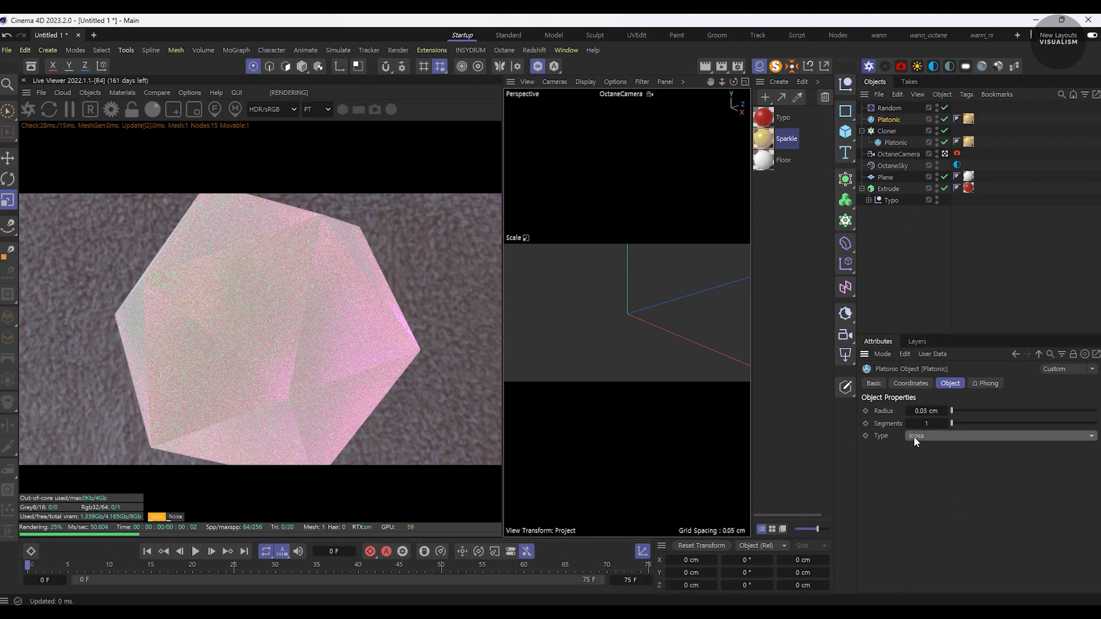
left_click_drag(888, 120, 895, 144)
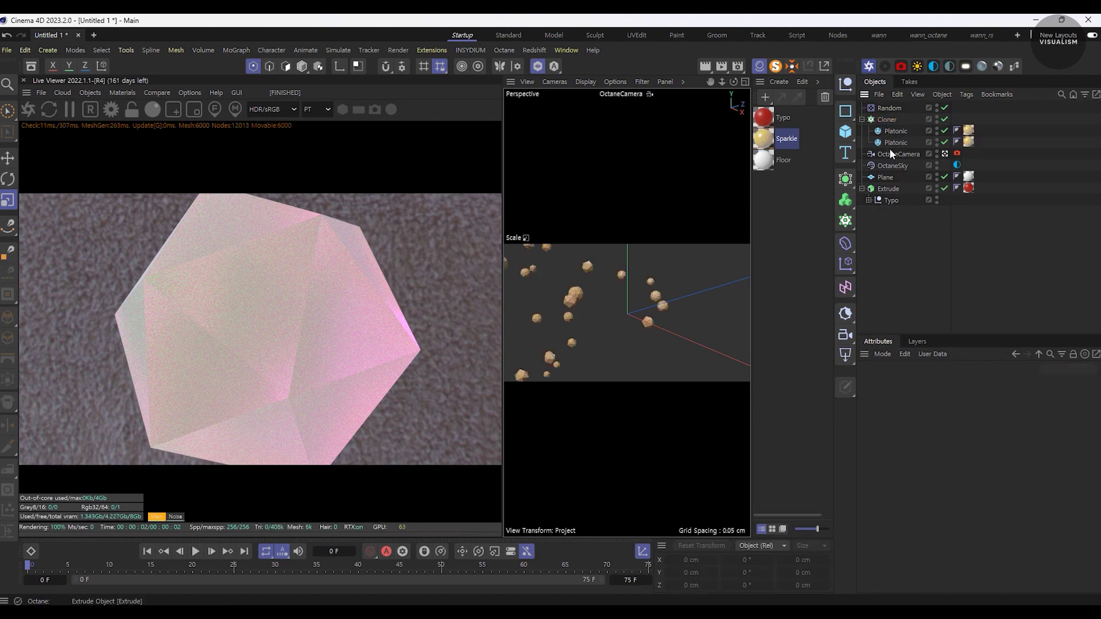
Step: Turn off Viewport Solo, keep the OctaneCamera view, and restart the Live Viewer render
left_click(537, 66)
left_click(945, 154)
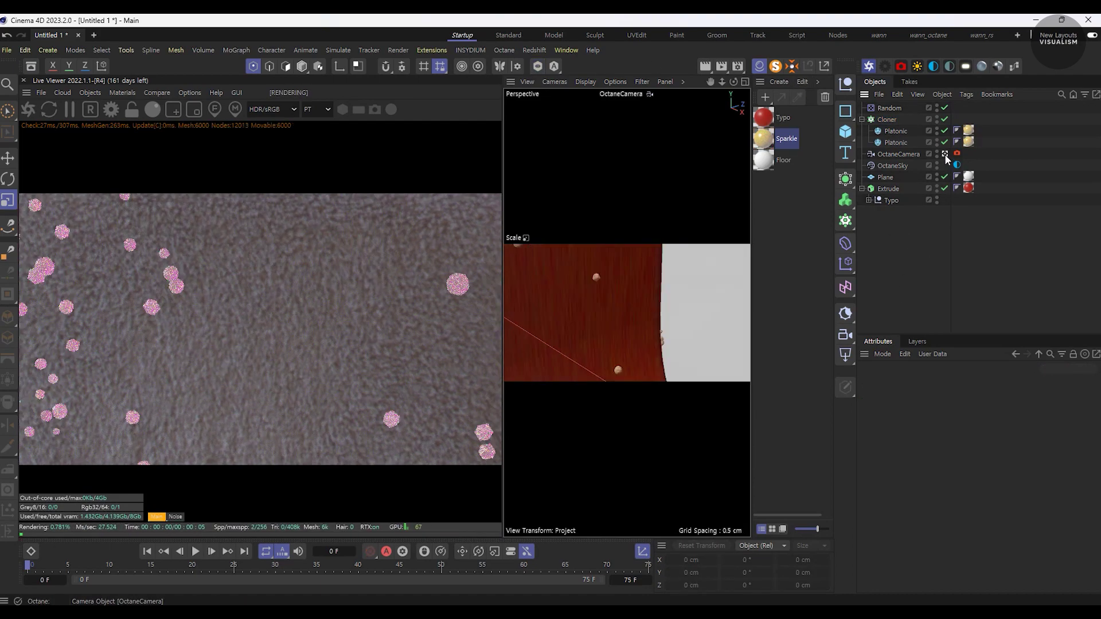
left_click(944, 154)
left_click_drag(610, 321, 579, 344, "alt")
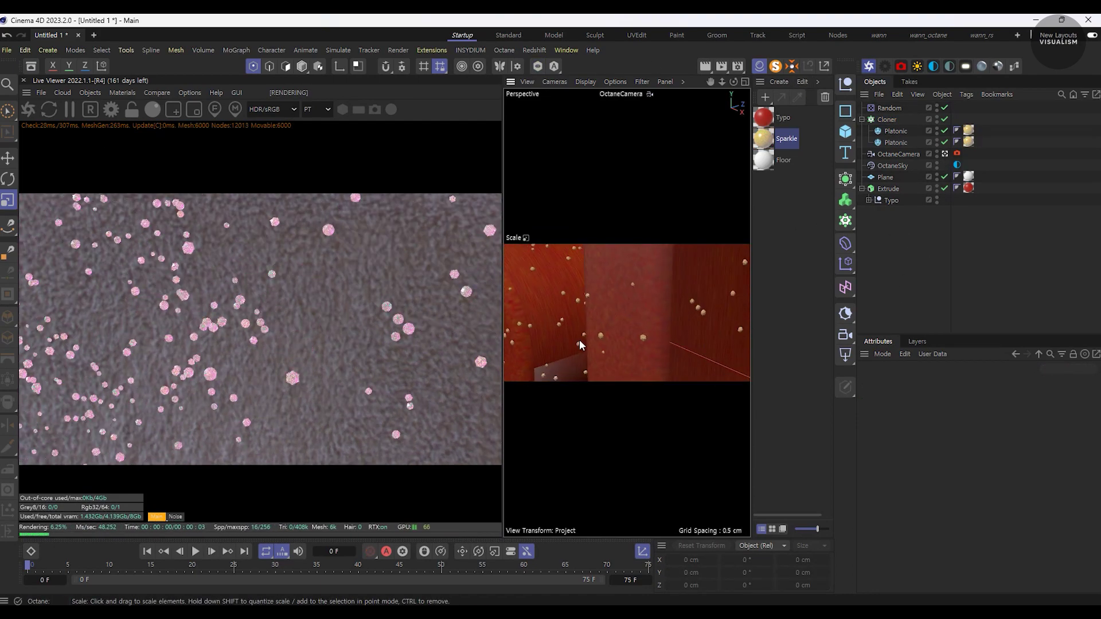
key("ctrl+z")
key("ctrl+z")
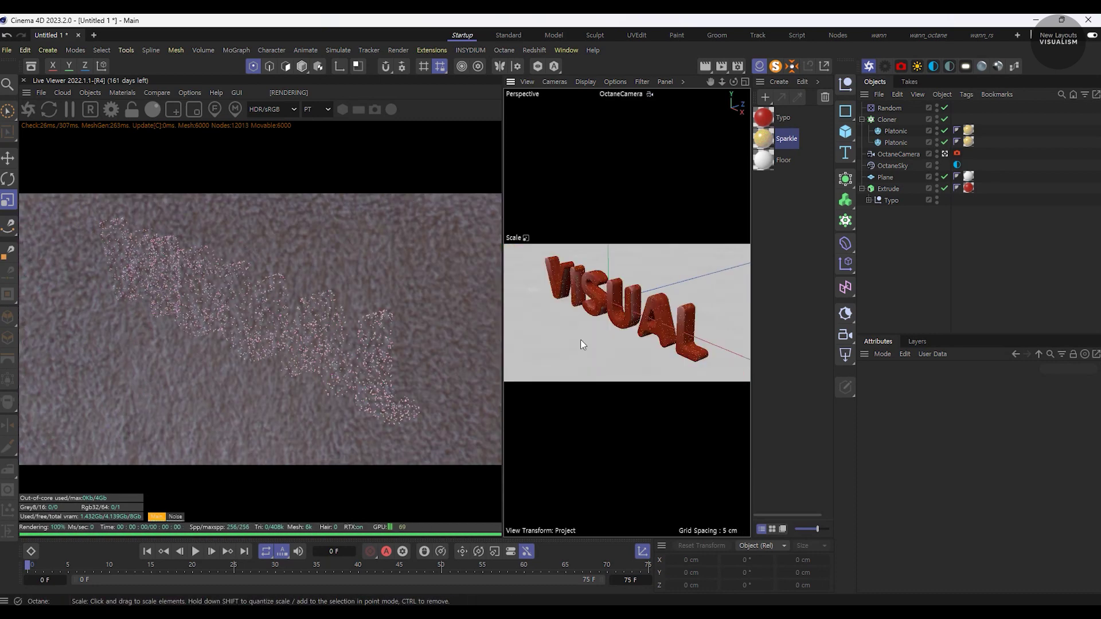
left_click(34, 109)
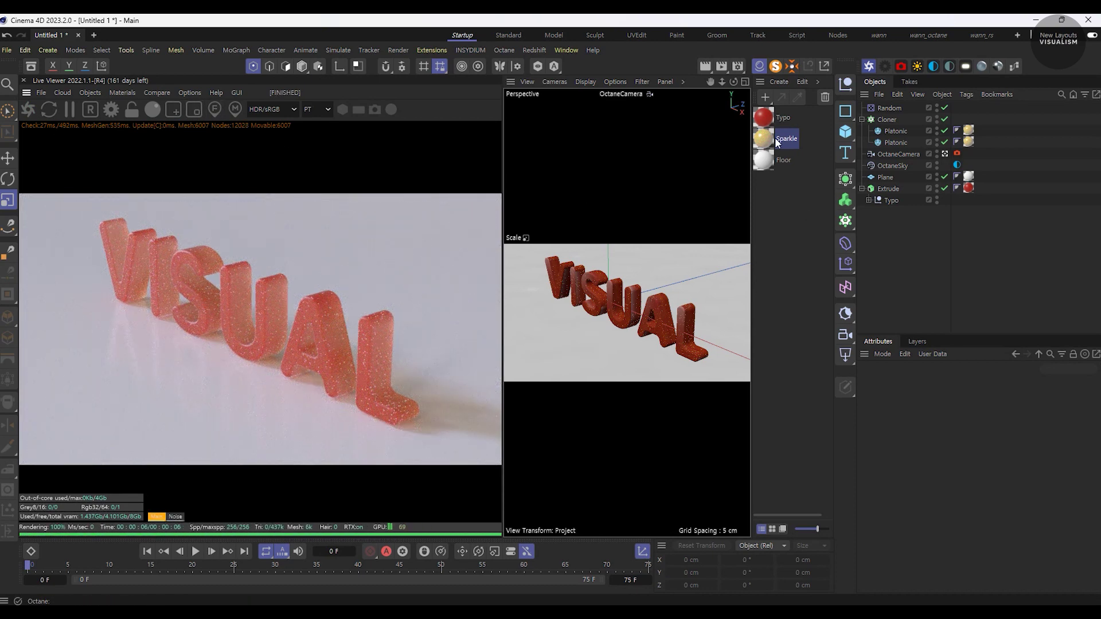
Step: Duplicate the Sparkle material as Sparkle02 and open its node graph
left_click_drag(765, 139, 771, 152)
double_click(797, 160)
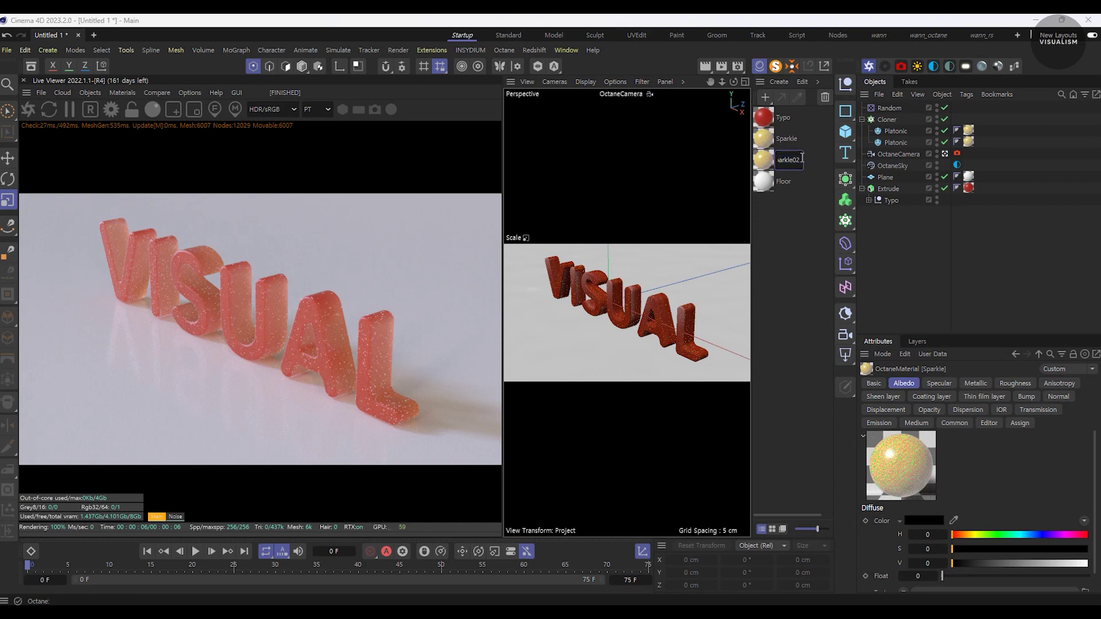
key("Return")
left_click(763, 165)
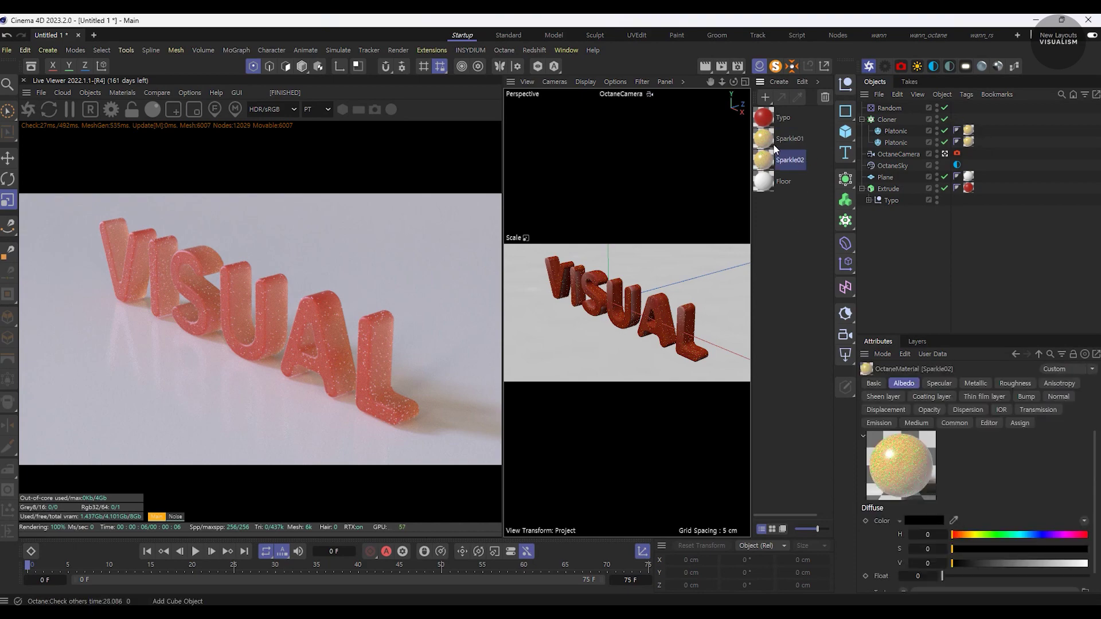
double_click(772, 160)
left_click(745, 302)
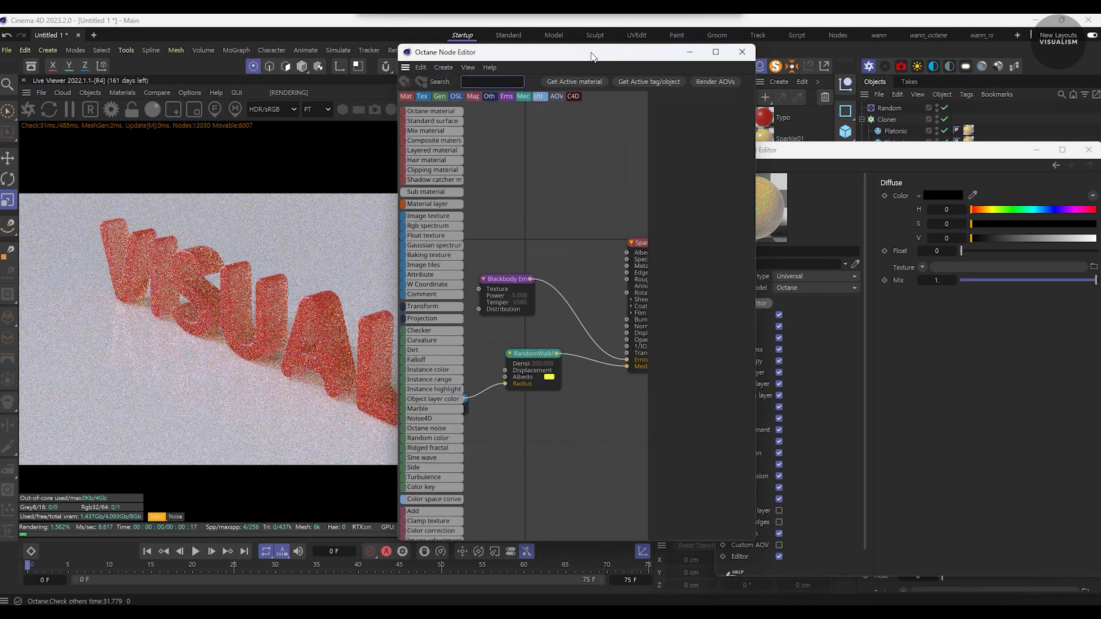
left_click_drag(593, 56, 628, 48)
Step: Set the Blackbody emission power in Sparkle02 to 10
left_click(545, 271)
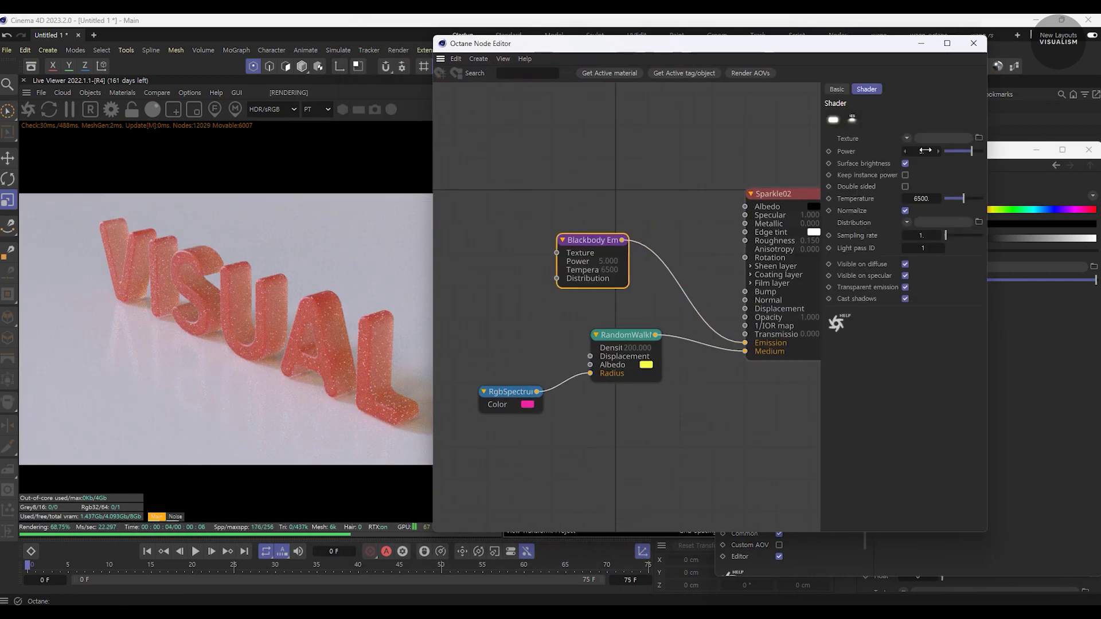
double_click(925, 151)
type("10")
key("Return")
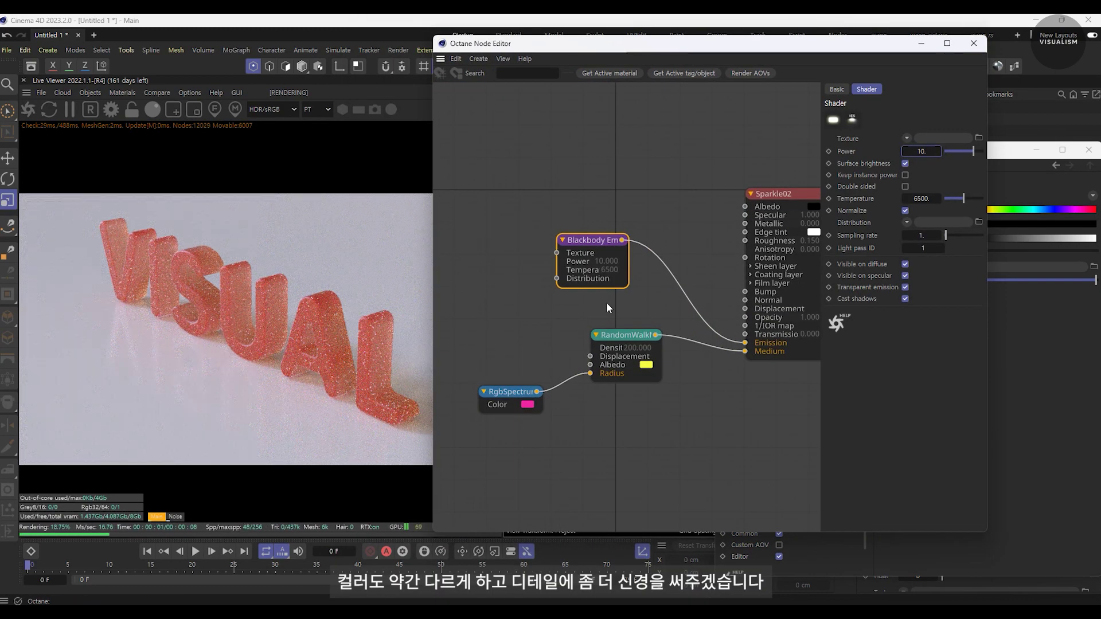
Step: Tint the RandomWalk albedo yellow-green and delete the Blackbody emission node
left_click_drag(625, 336, 625, 345)
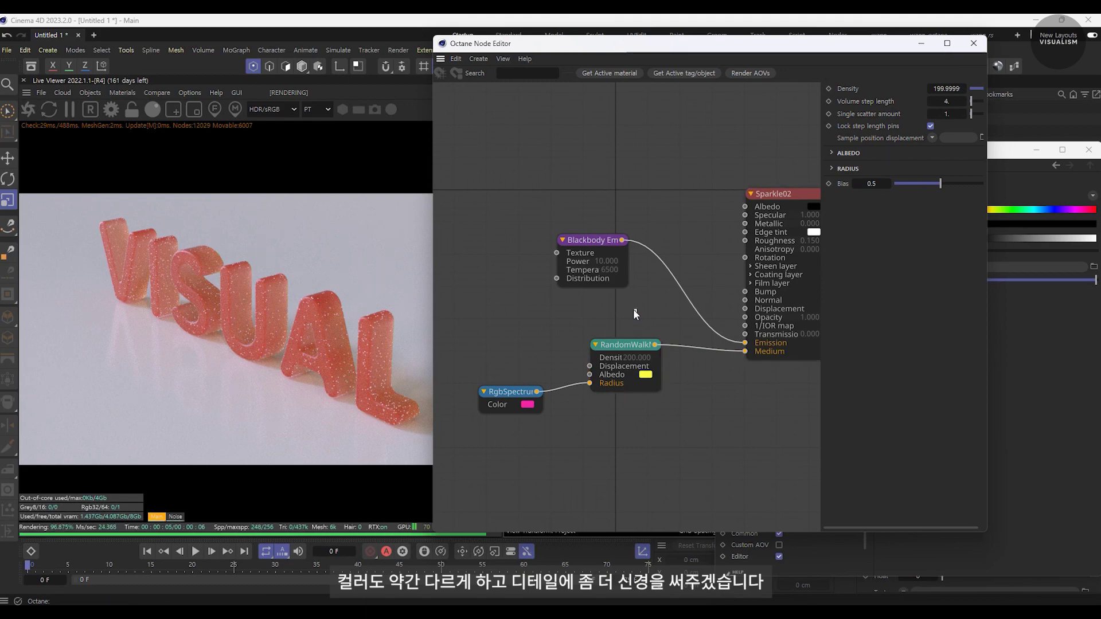
left_click(831, 153)
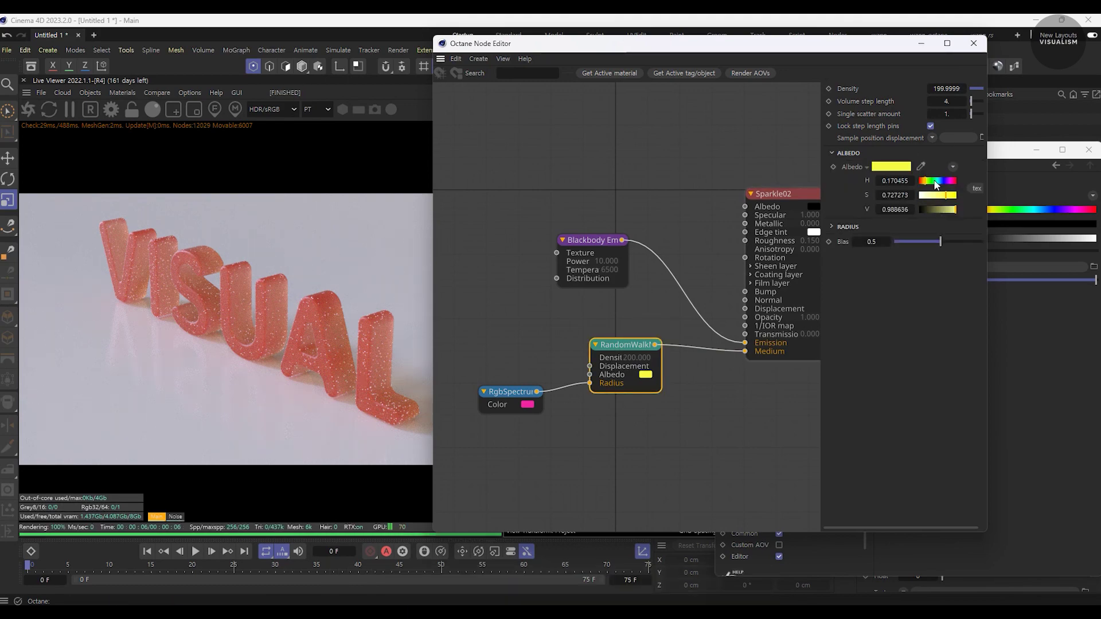
mouse_move(936, 184)
left_mouse_down()
mouse_move(952, 182)
mouse_move(981, 210)
left_mouse_up()
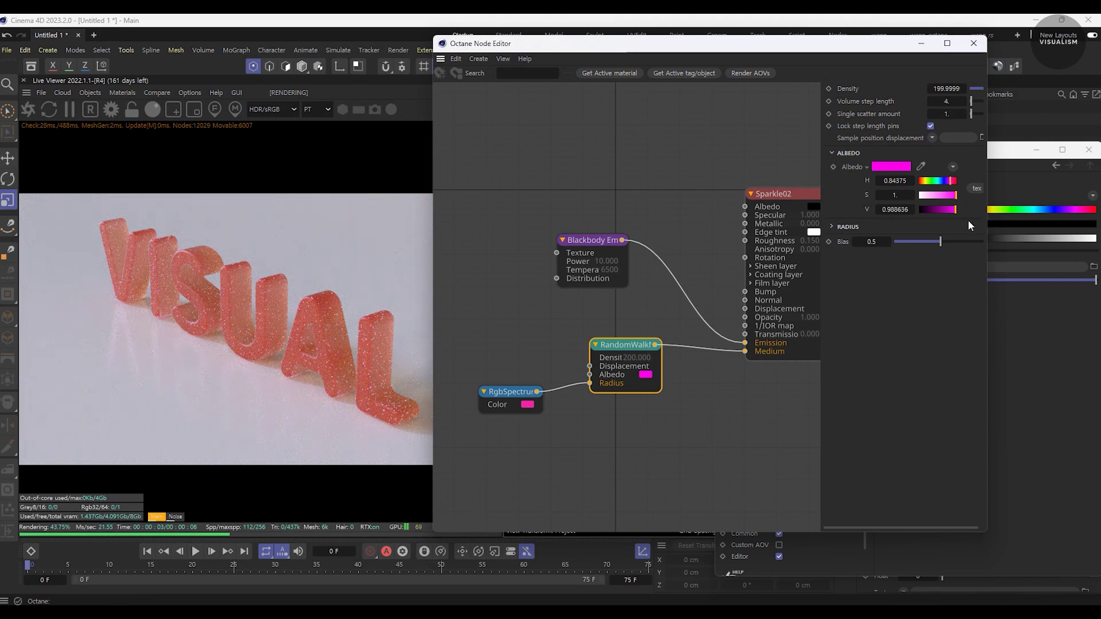
left_click(927, 181)
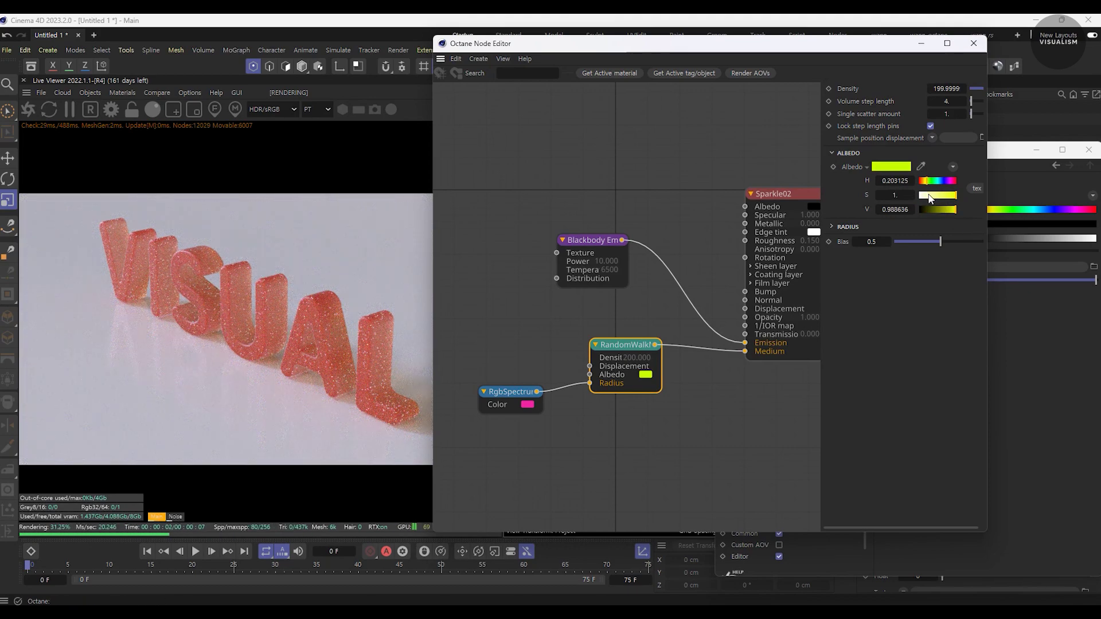
left_click(608, 244)
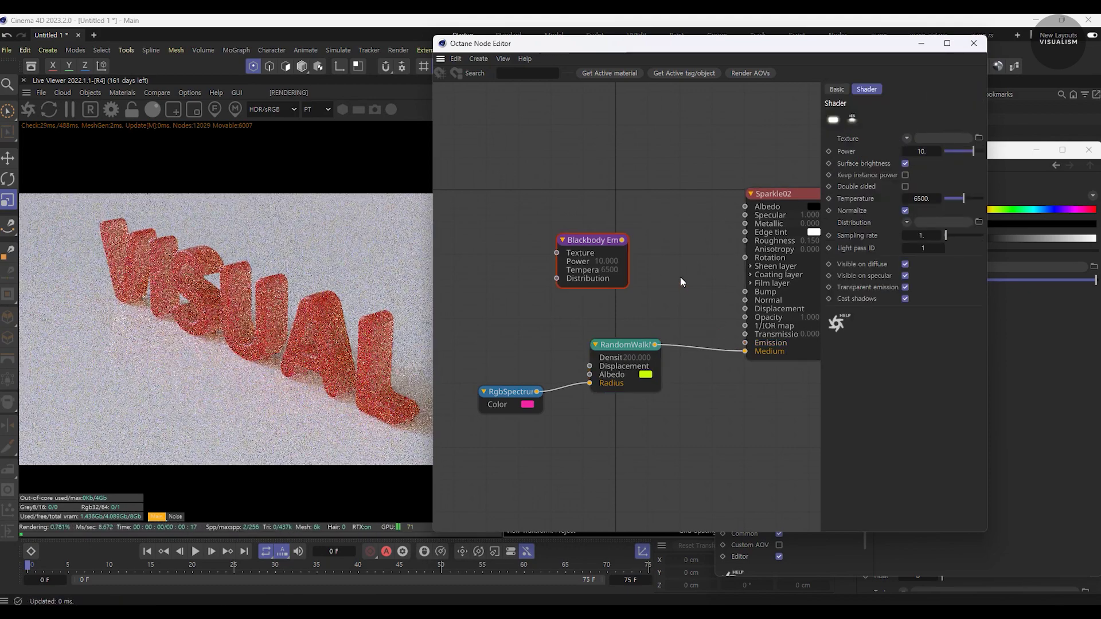
key("Delete")
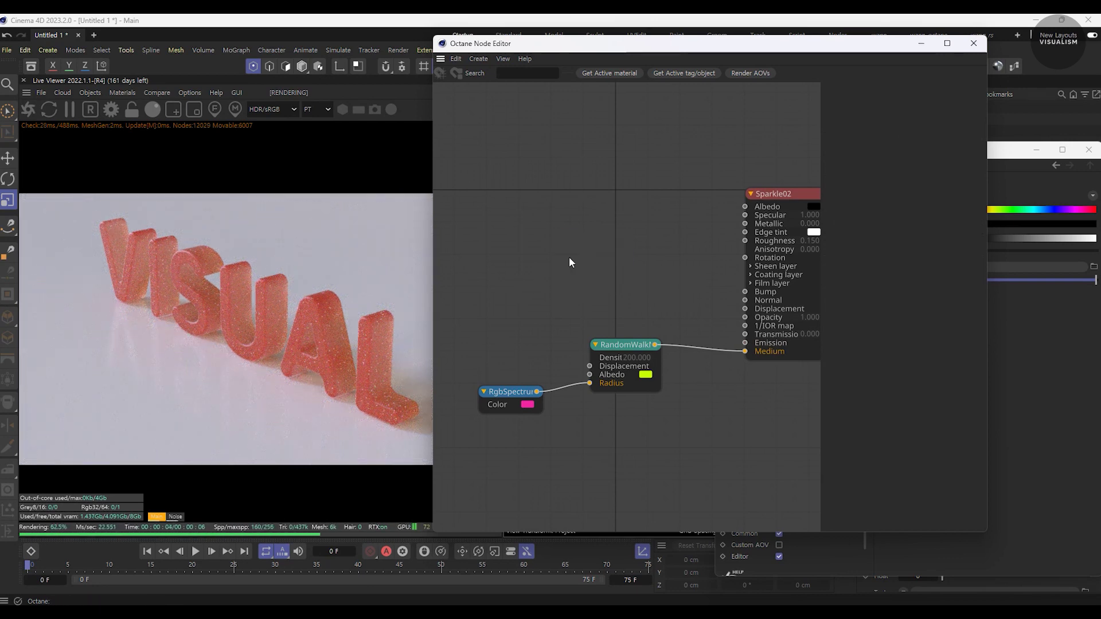
middle_click_drag(641, 273, 620, 273)
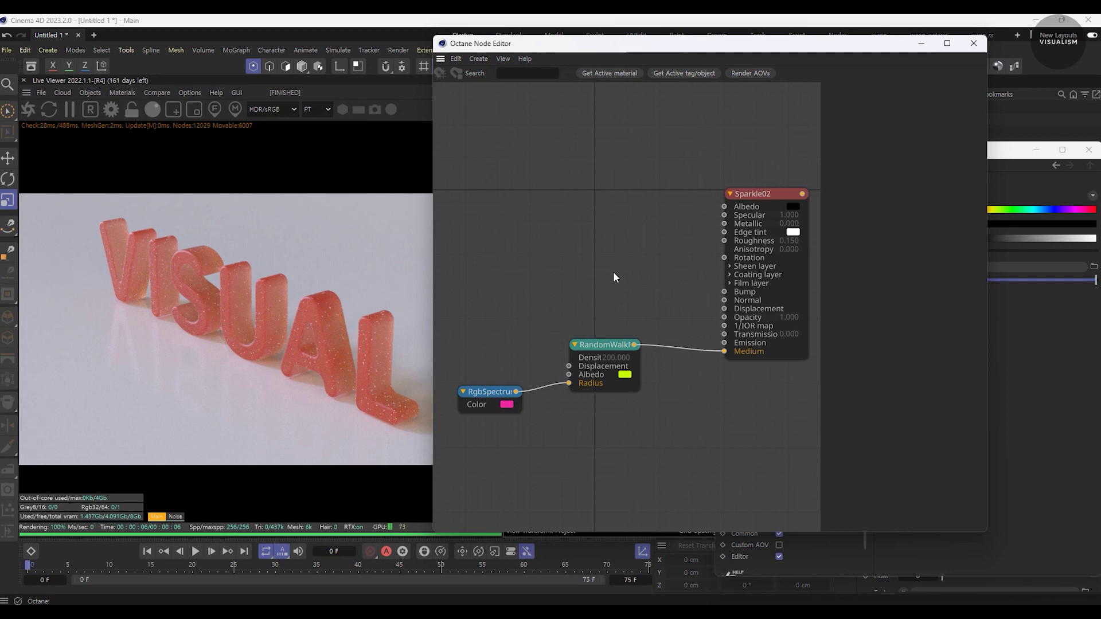
Step: Close the material editors and set the Platonic sparkle radius to 0.015 cm
left_click(974, 43)
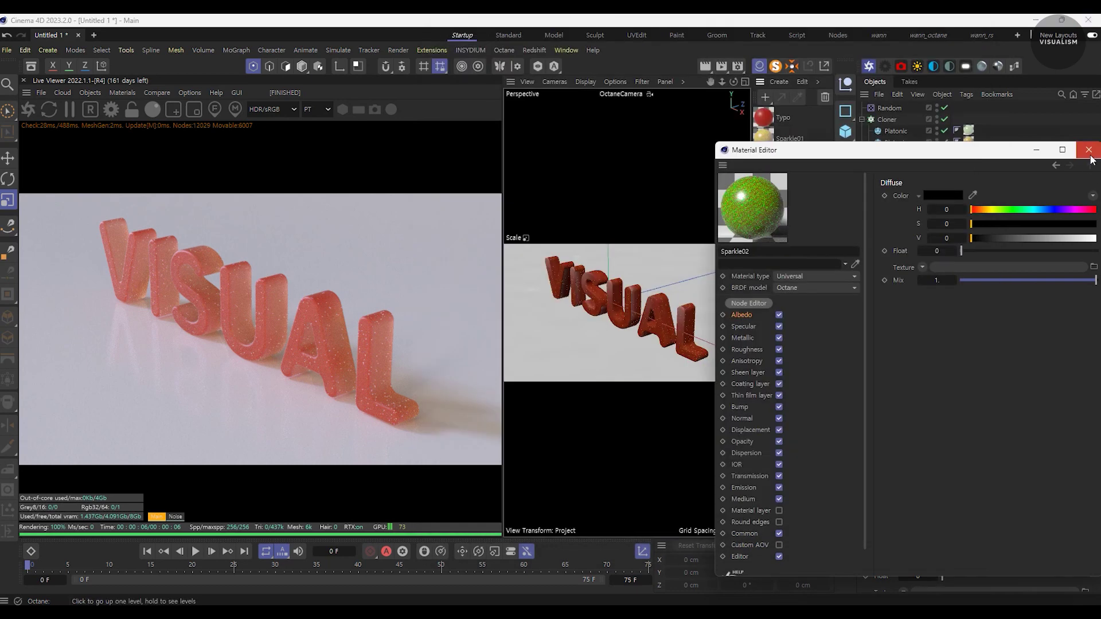
left_click(1089, 149)
left_click(887, 119)
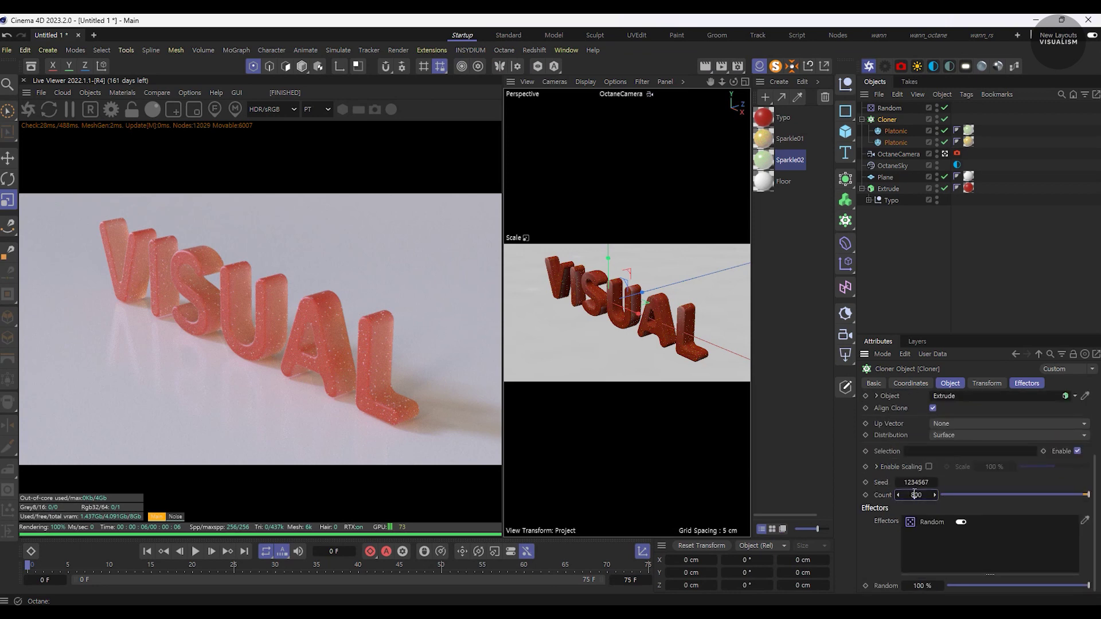
left_click(899, 231)
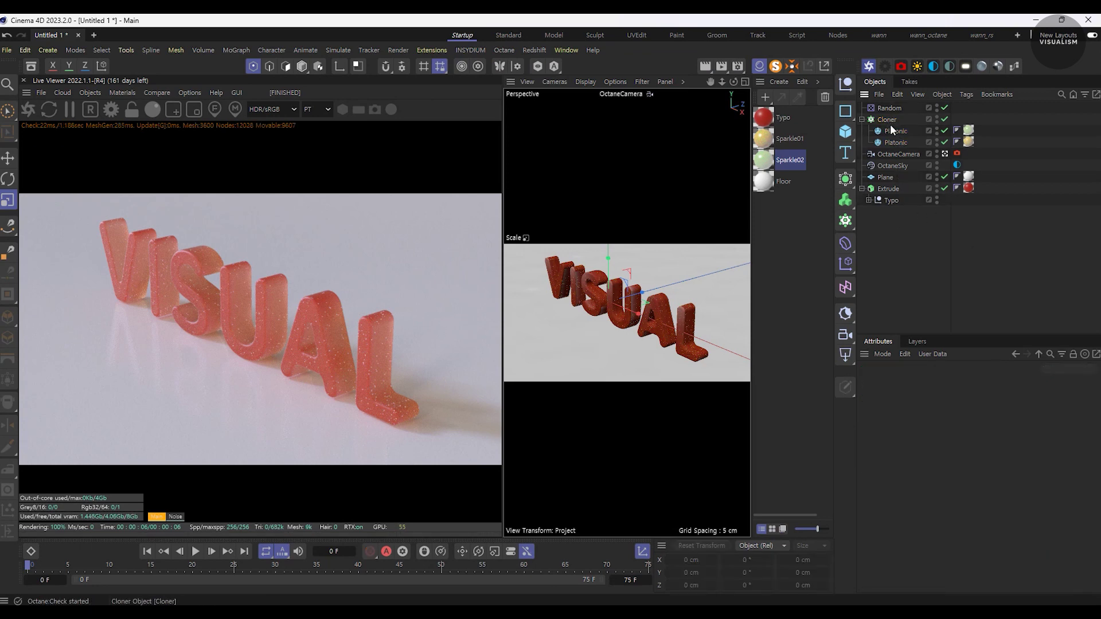
left_click(894, 141)
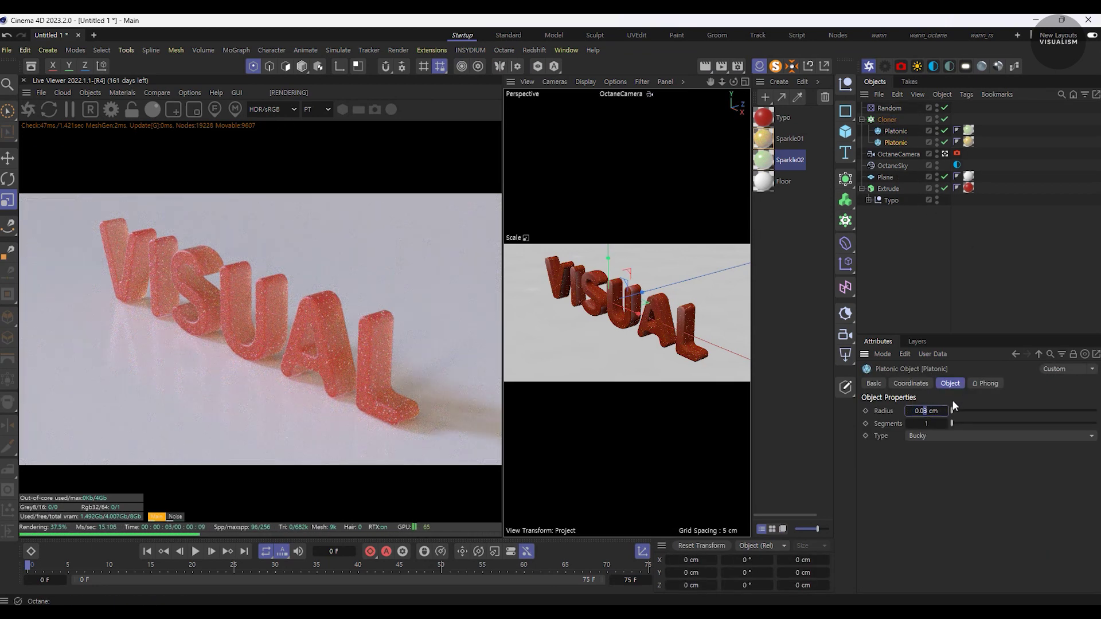
key("Return")
left_click_drag(950, 408, 952, 408)
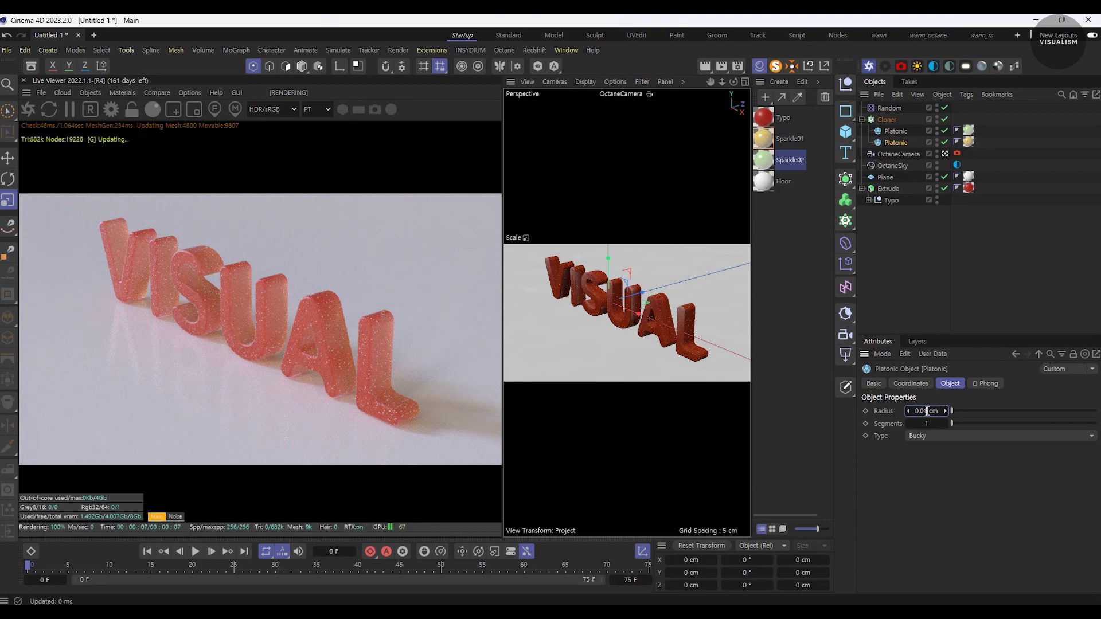
left_click(925, 276)
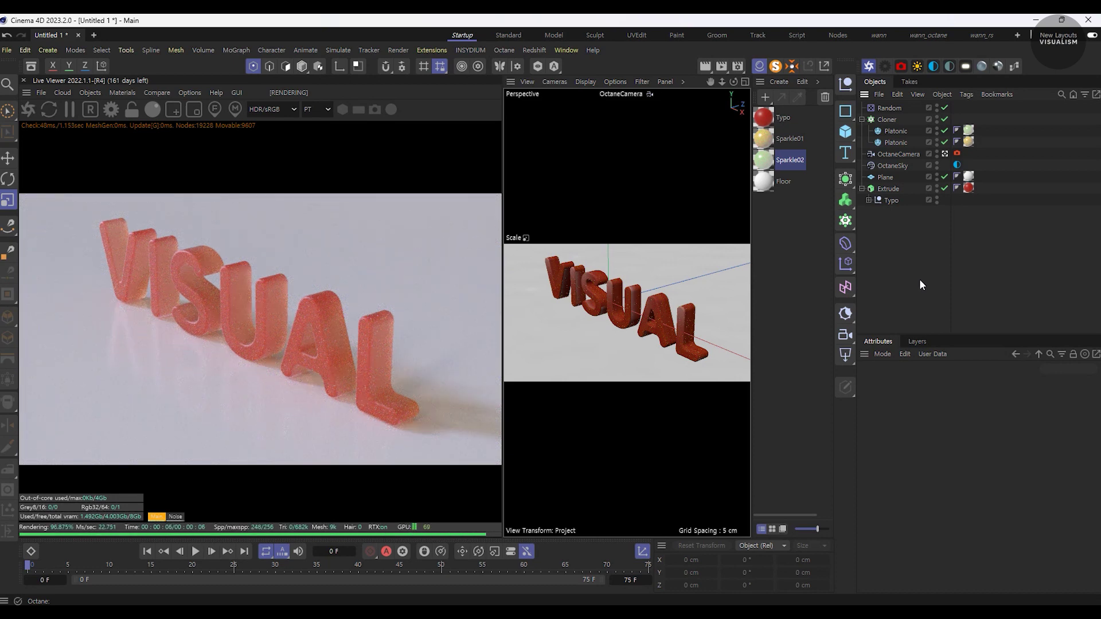
Step: Raise the Cloner's clone count to 1600
left_click(887, 119)
left_click(912, 588)
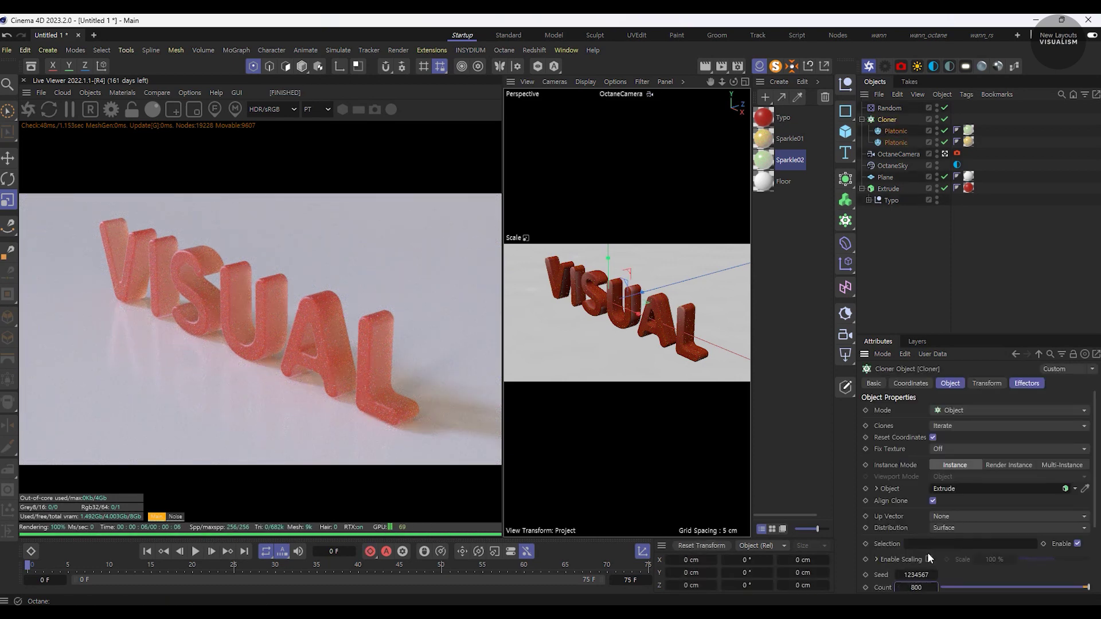
type("16")
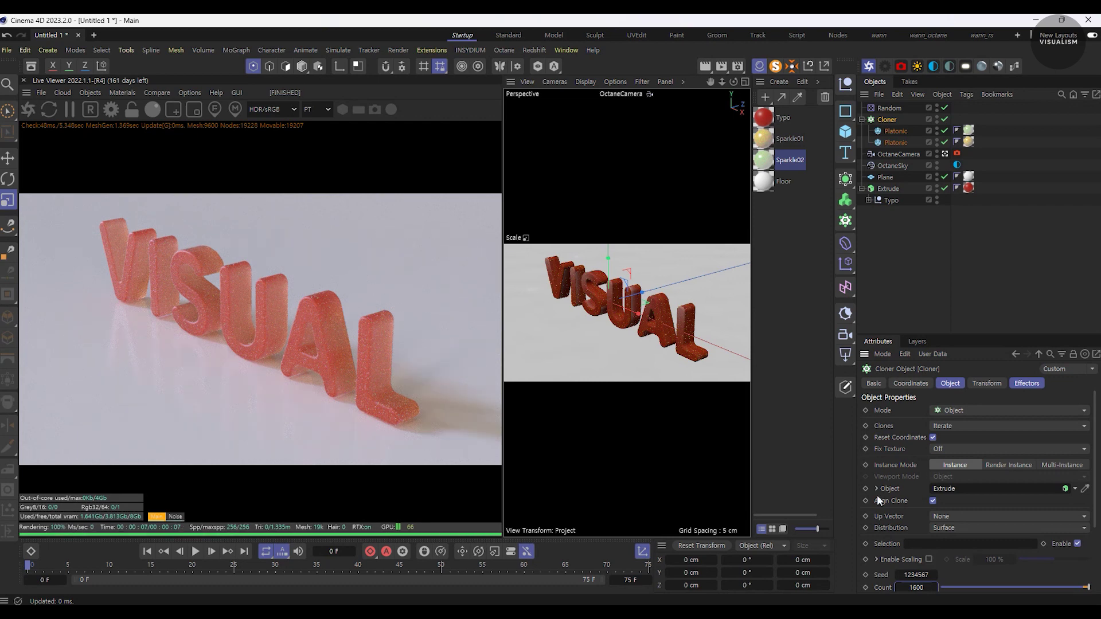
left_click(1014, 228)
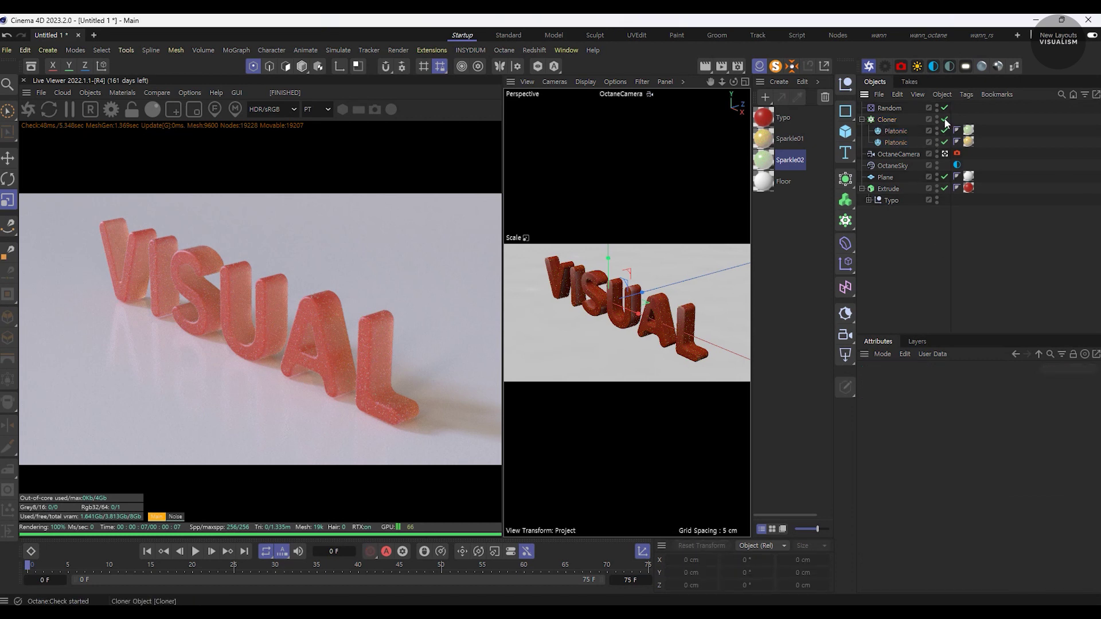
Step: Disable the Cloner and give the Floor material a pale pinkish-peach diffuse colour
left_click(944, 119)
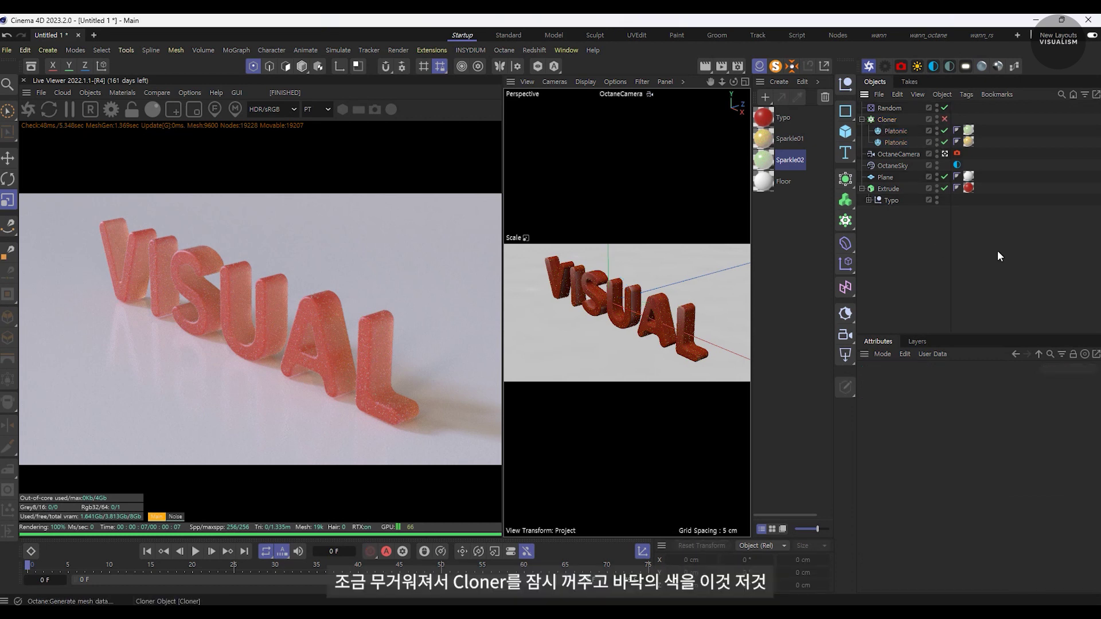
left_click(783, 182)
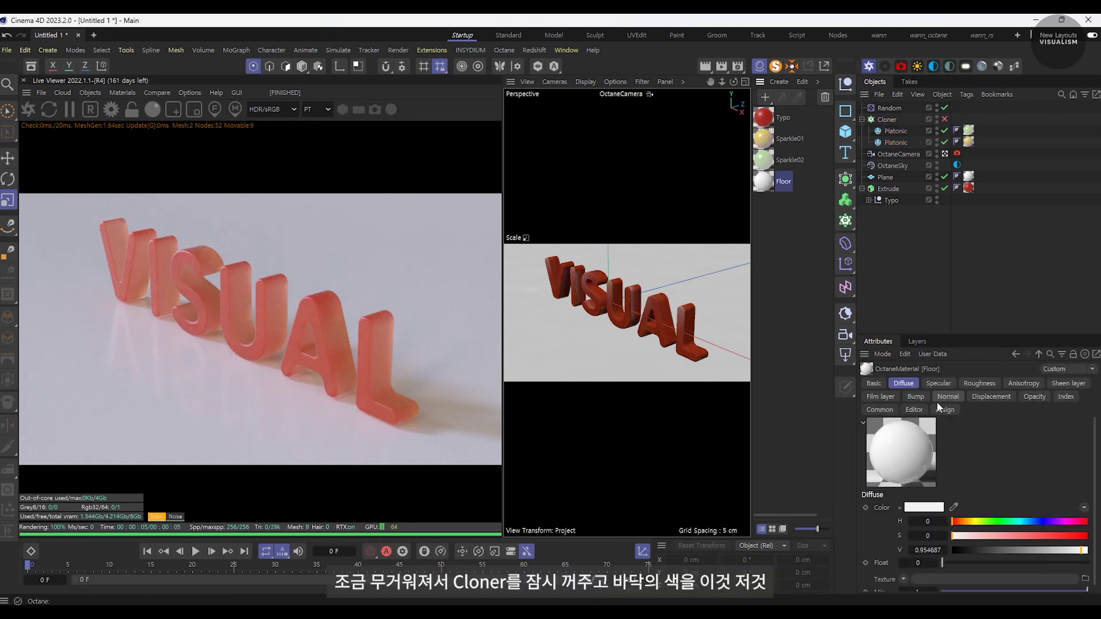
left_click_drag(976, 334, 975, 205)
mouse_move(1082, 421)
left_mouse_down()
mouse_move(1051, 420)
mouse_move(1095, 420)
left_mouse_up()
mouse_move(953, 406)
left_mouse_down()
mouse_move(980, 409)
mouse_move(960, 392)
mouse_move(1012, 409)
mouse_move(972, 408)
mouse_move(1099, 393)
mouse_move(962, 411)
left_mouse_up()
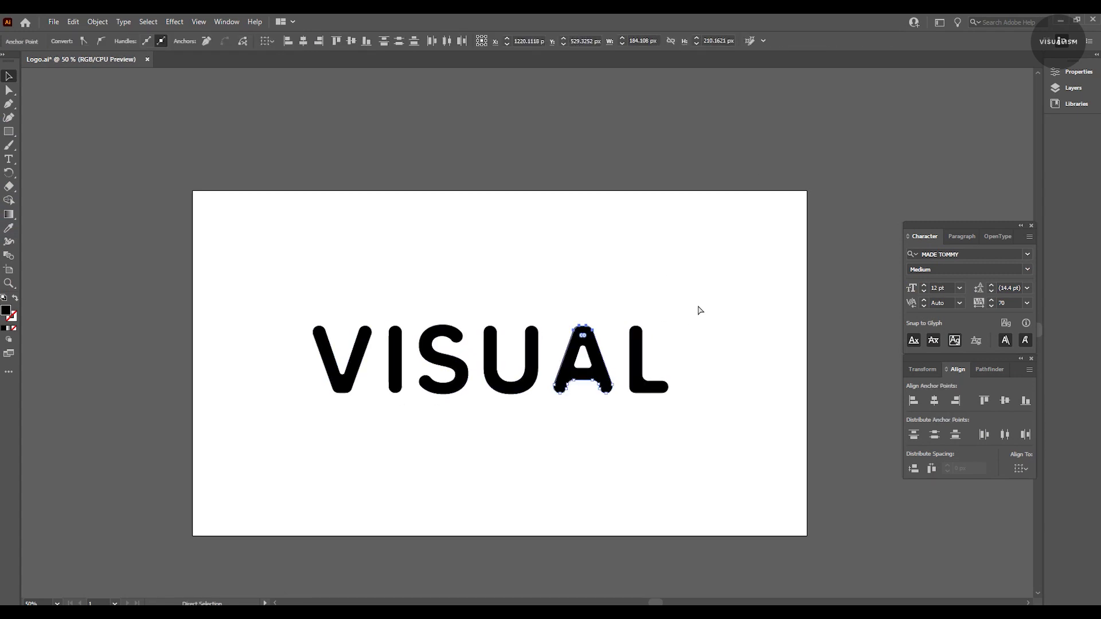
Step: Outline the VISUALISM text, delete the VISUAL letters, and shift ISM left
double_click(643, 363)
key("Escape")
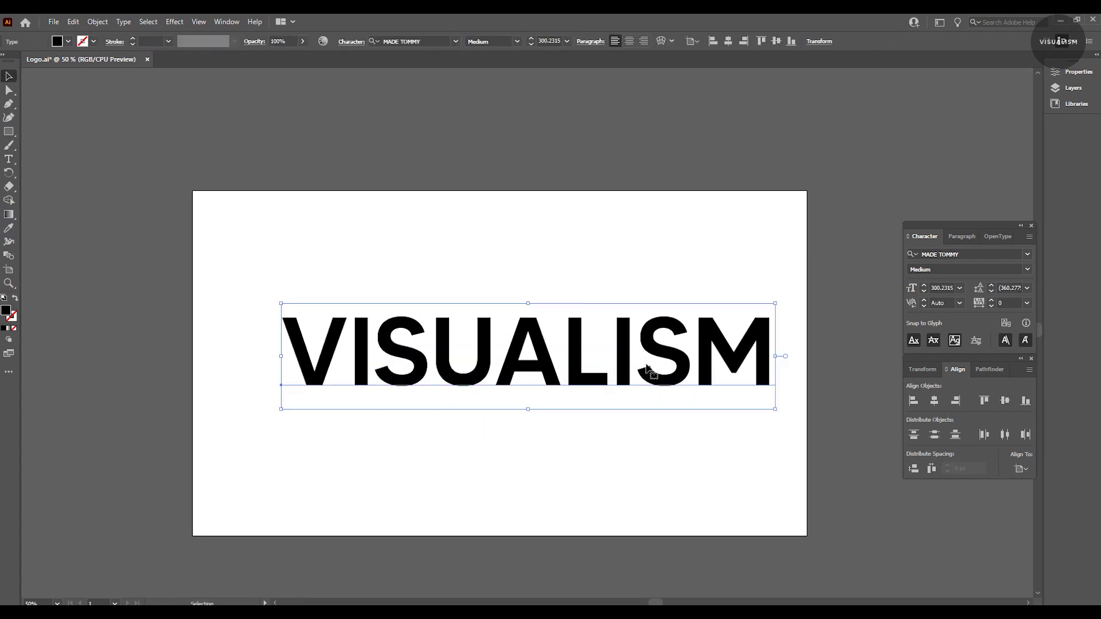
key("ctrl+shift+o")
double_click(645, 367)
key("ctrl+y")
key("a")
key("Delete")
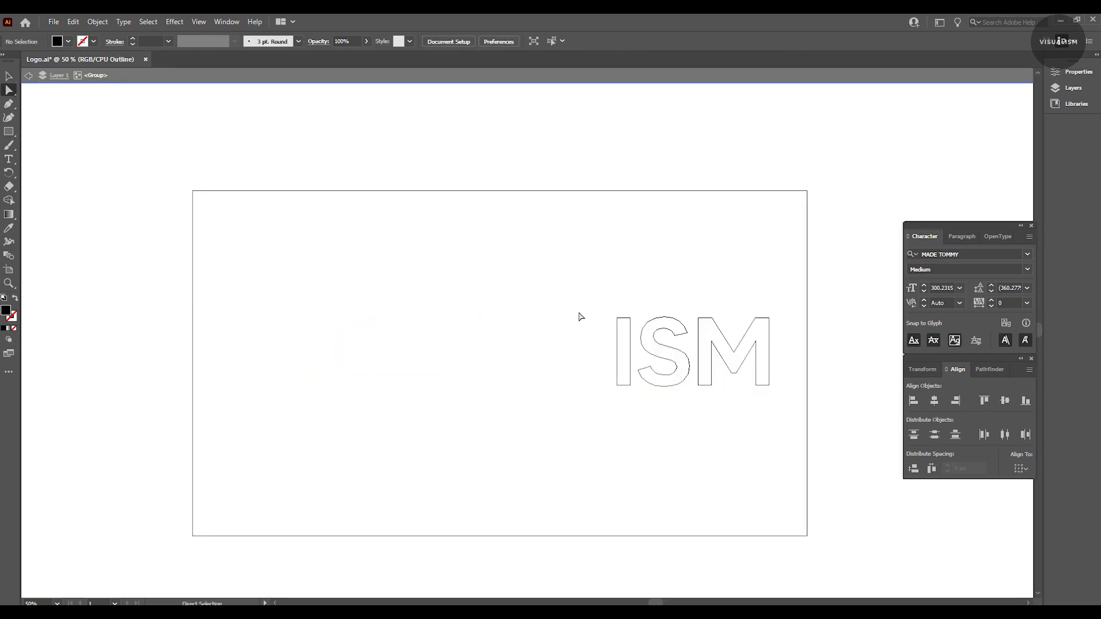
key("v")
left_click_drag(700, 364, 373, 342)
key("ctrl+shift+a")
Step: Round the corners of the I and the M, including the M's inner corners
scroll(372, 342, "up", 2, "alt")
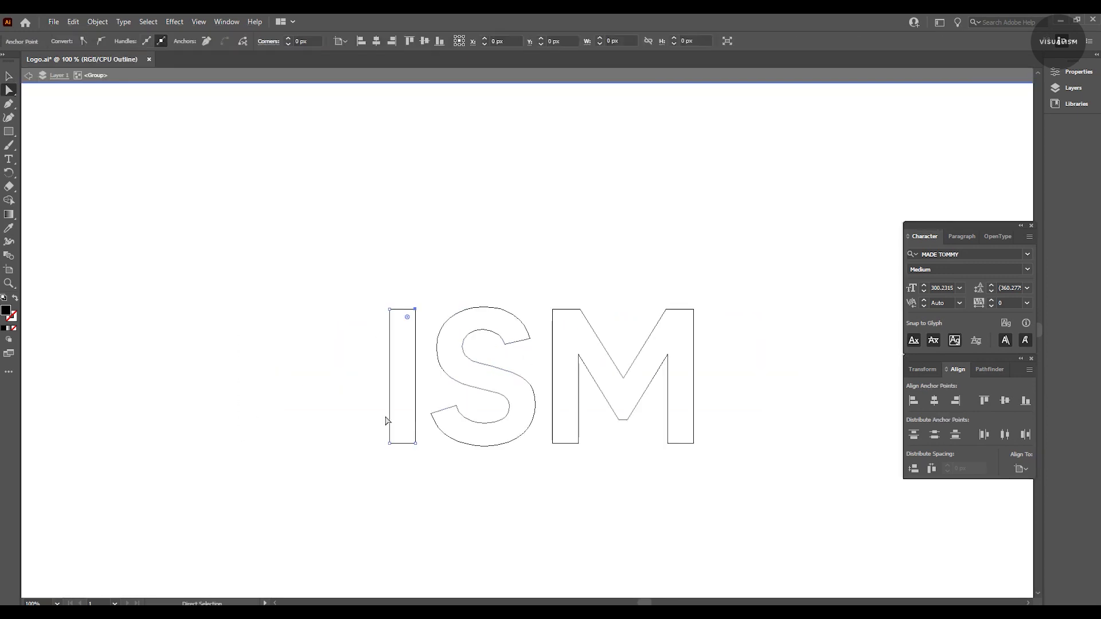
key("a")
mouse_move(364, 301)
left_mouse_down()
mouse_move(419, 445)
mouse_move(362, 383)
left_mouse_up()
mouse_move(542, 284)
left_mouse_down()
mouse_move(708, 287)
mouse_move(739, 452)
left_mouse_up()
left_click_drag(622, 410, 625, 411)
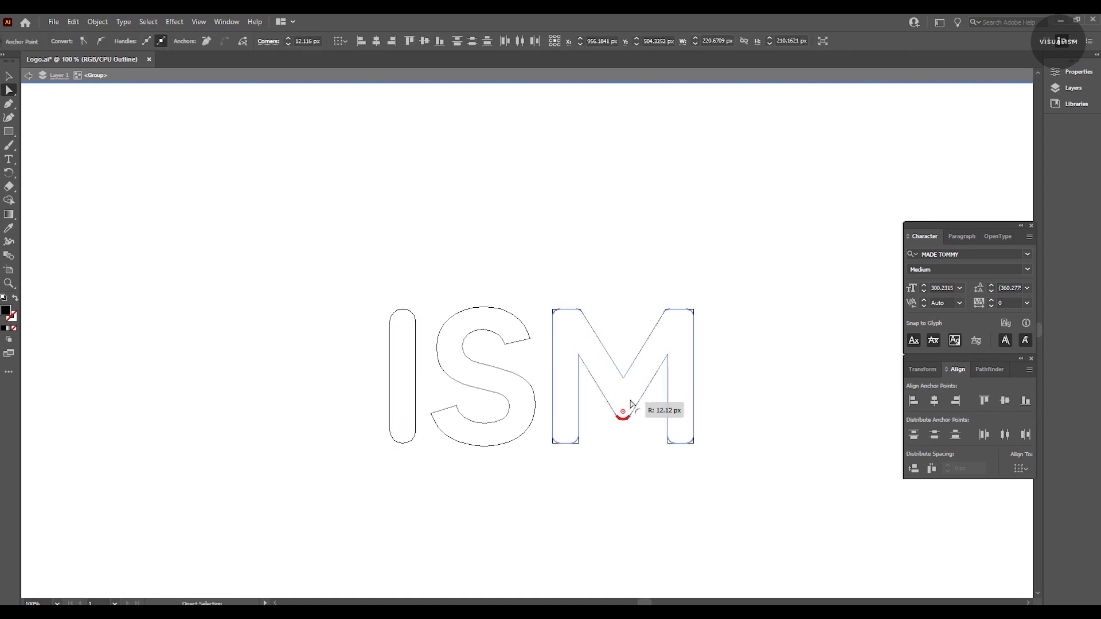
key("ctrl+z")
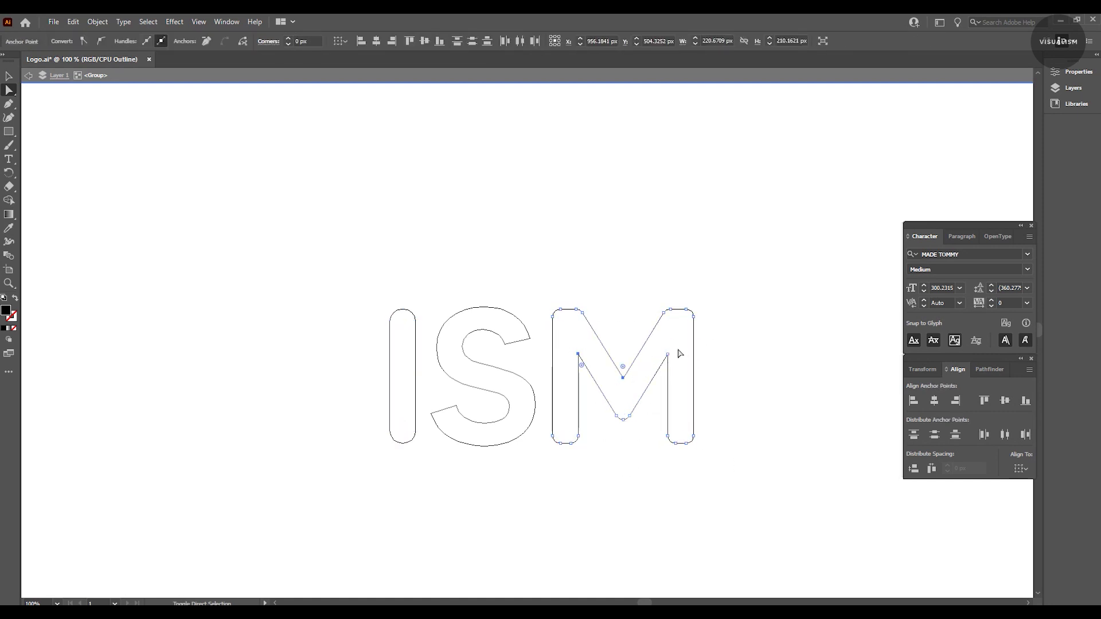
left_click_drag(624, 369, 586, 369)
left_click(700, 417)
left_click_drag(637, 381, 623, 373)
left_click(628, 450)
Step: Round the S's top end and return to the filled preview
scroll(597, 469, "down", 2, "alt")
scroll(596, 469, "up", 4, "alt")
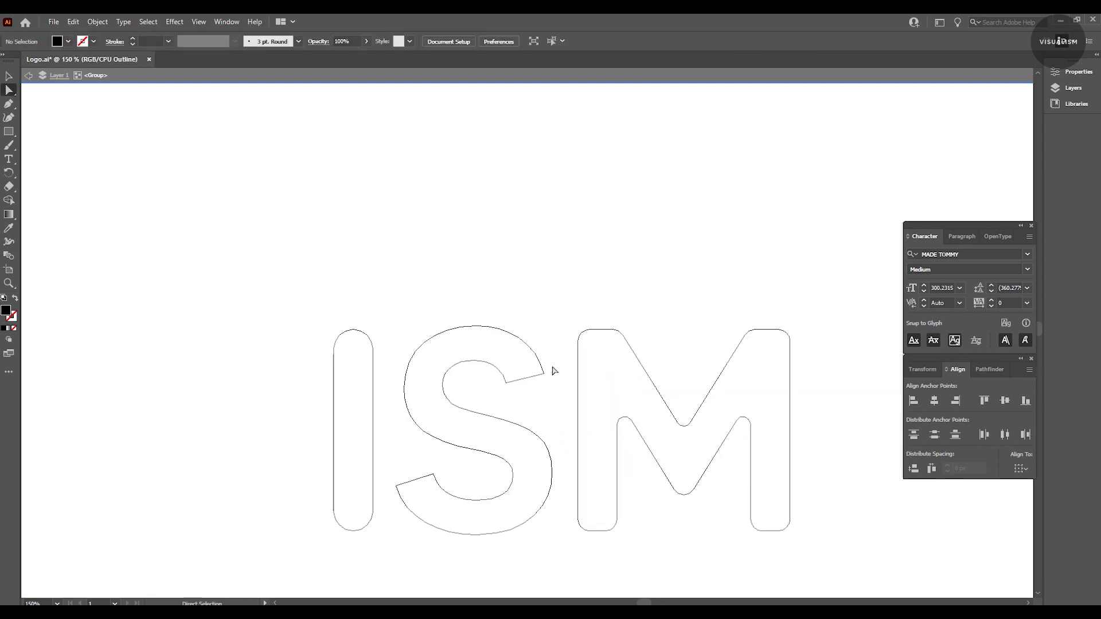
left_click(545, 374)
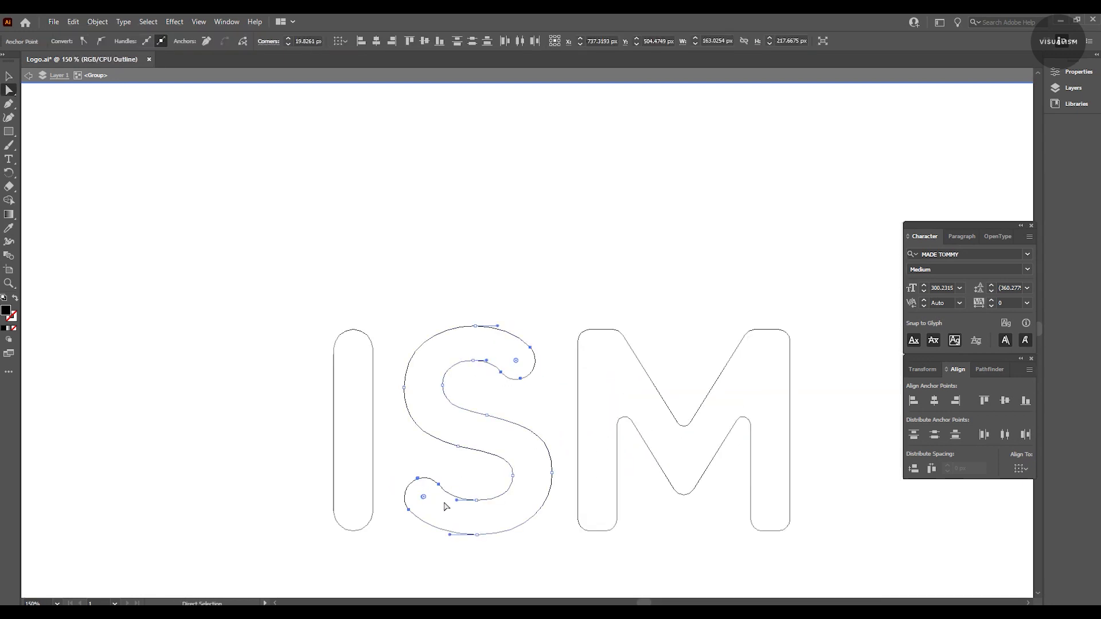
key("v")
left_click(649, 452)
scroll(649, 452, "down", 1, "alt")
key("ctrl+y")
scroll(641, 449, "down", 1, "alt")
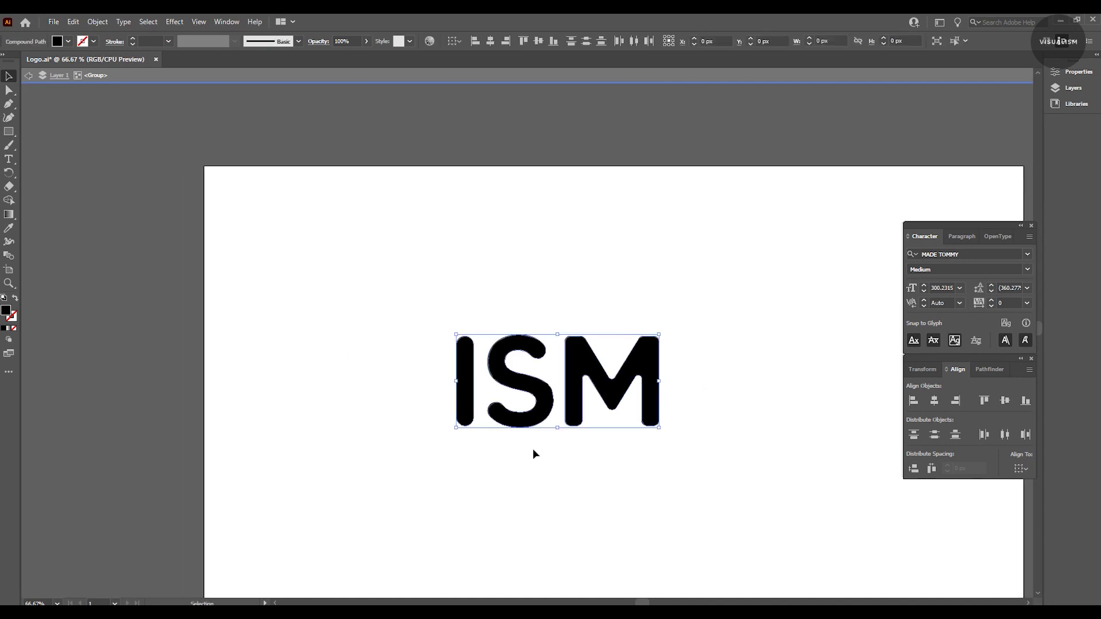
key("ctrl+0")
Step: Centre the ISM letters on the artboard and save as Logo01.ai
left_click_drag(494, 319, 536, 320)
key("ctrl+shift+s")
type("Logo01")
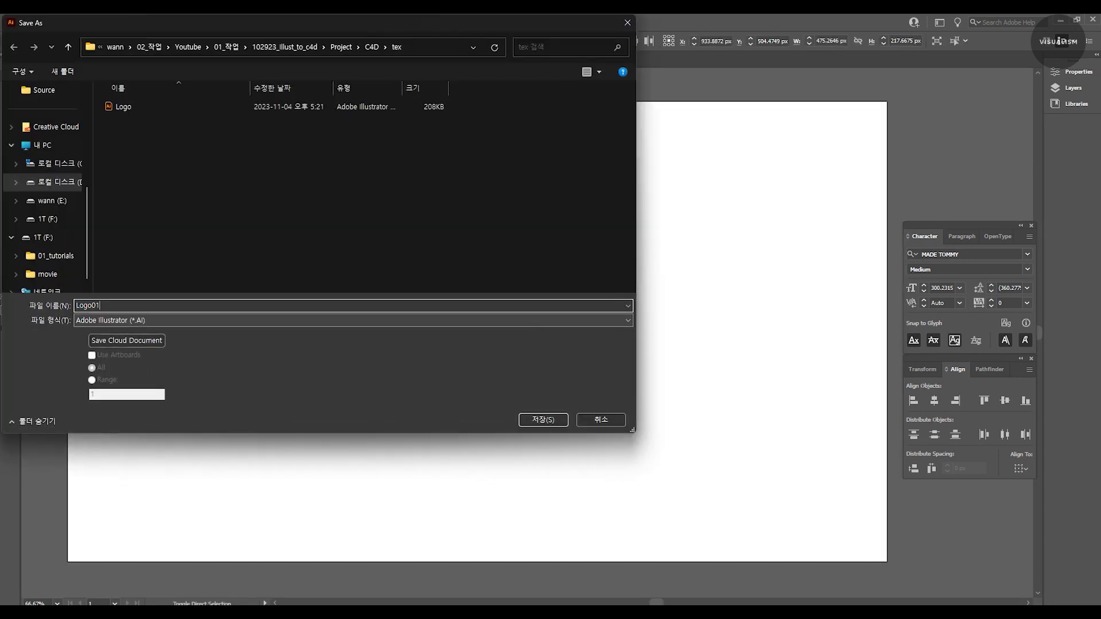
key("Return")
key("Return")
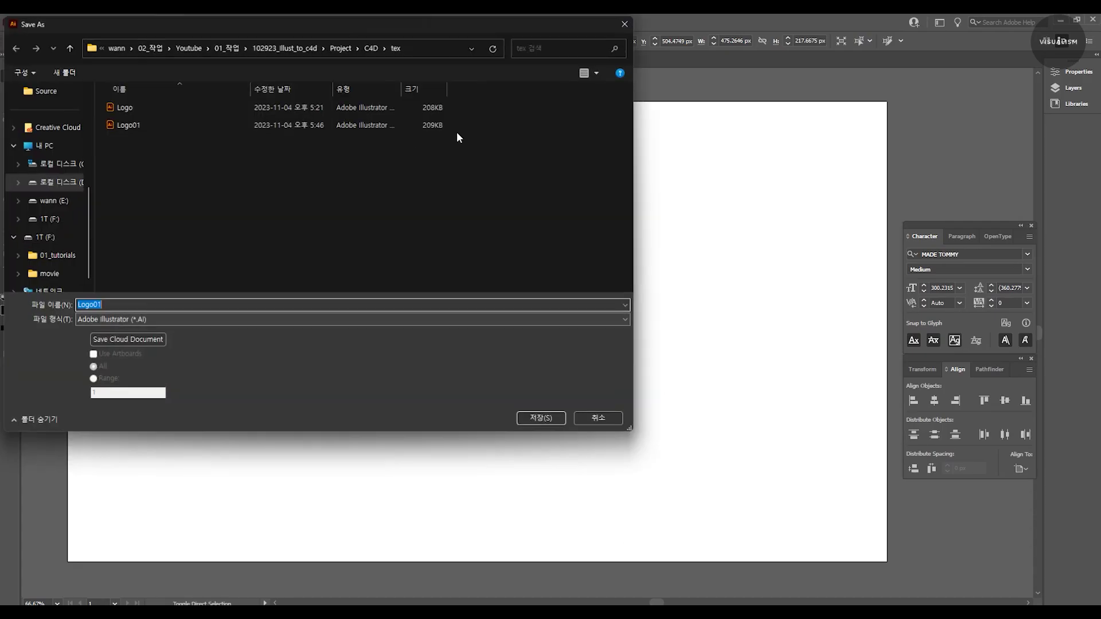
Step: Open the tex folder in File Explorer and pick the Logo01 file
key("alt+d")
key("ctrl+c")
key("Escape")
key("super+e")
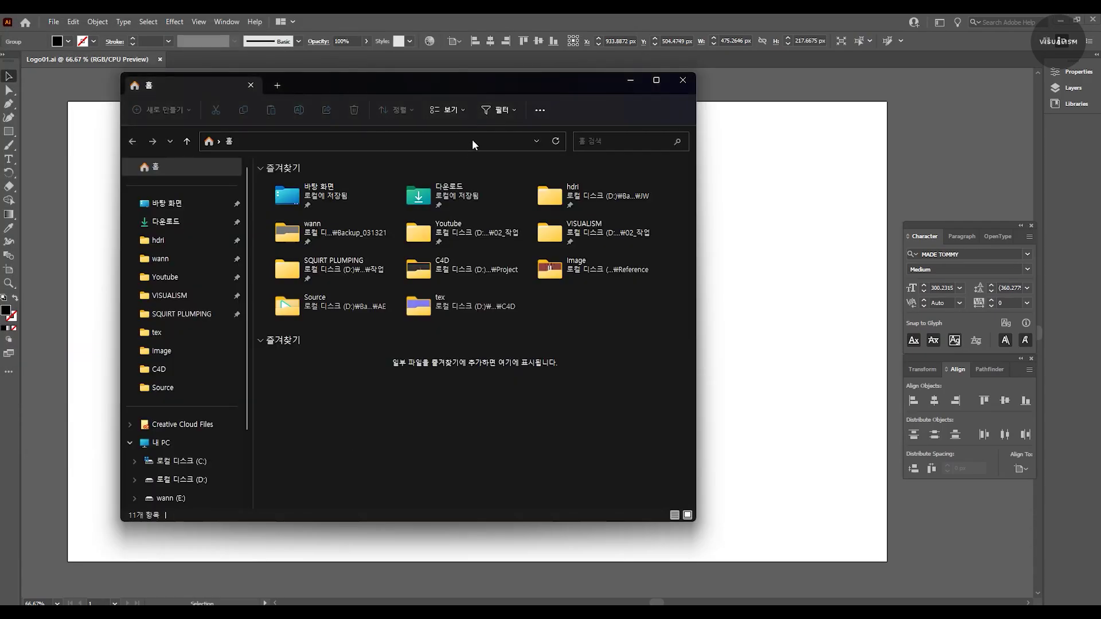
key("alt+d")
key("ctrl+v")
key("Return")
left_click(292, 202)
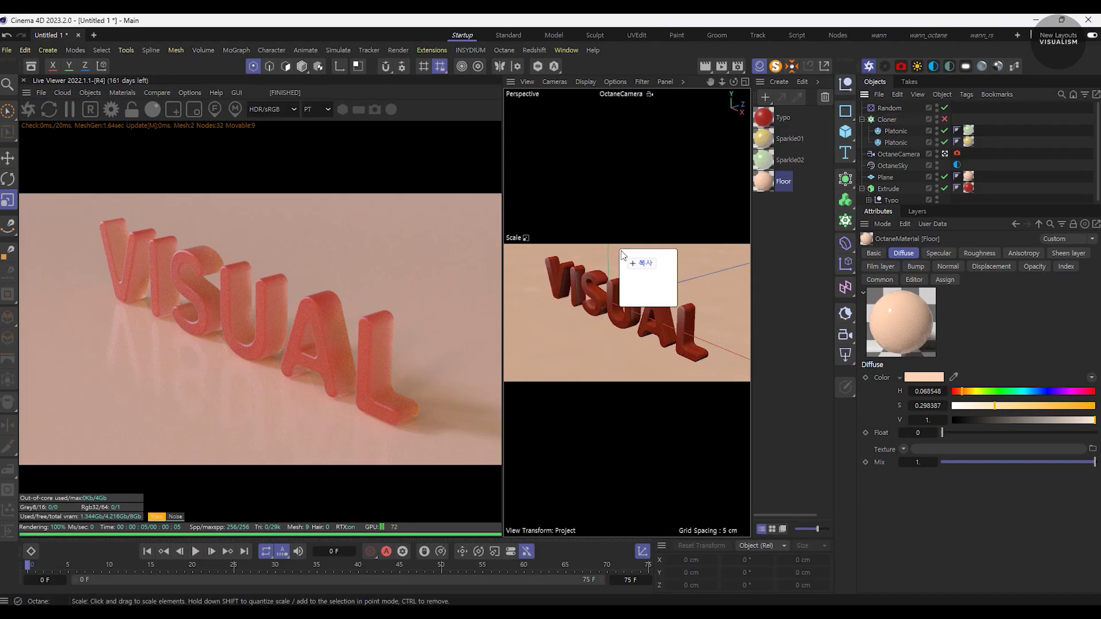
Step: Import Logo01, move its three ISM splines to the top level, and centre their axis
left_click(600, 335)
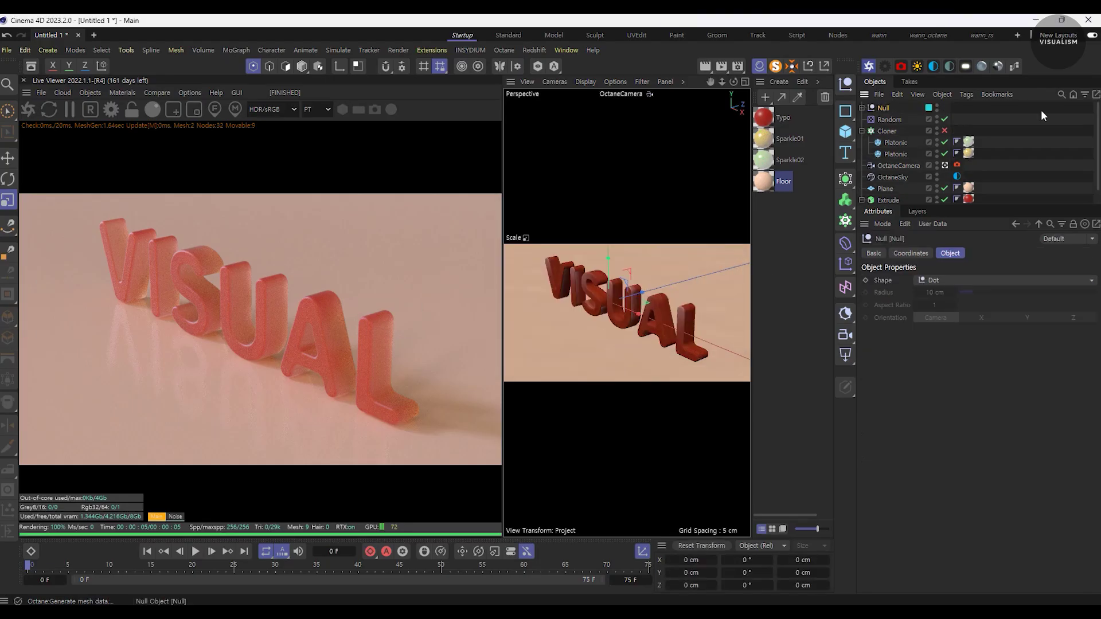
left_click(862, 108)
mouse_move(892, 166)
left_mouse_down()
mouse_move(918, 189)
mouse_move(880, 106)
left_mouse_up()
key("F4")
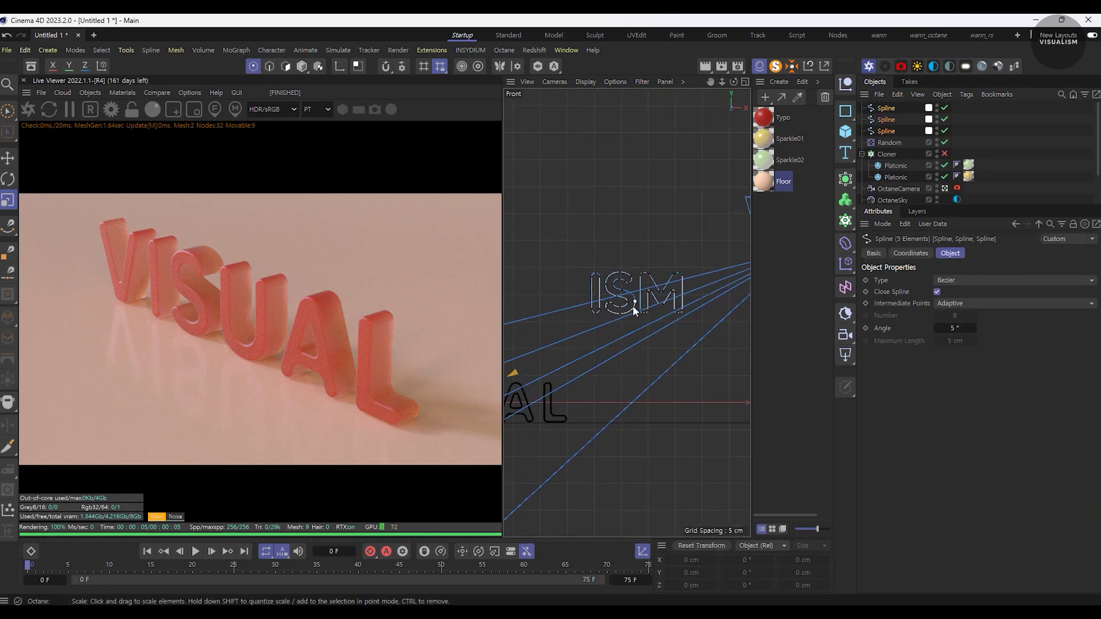
key("`")
key("q")
left_click(824, 65)
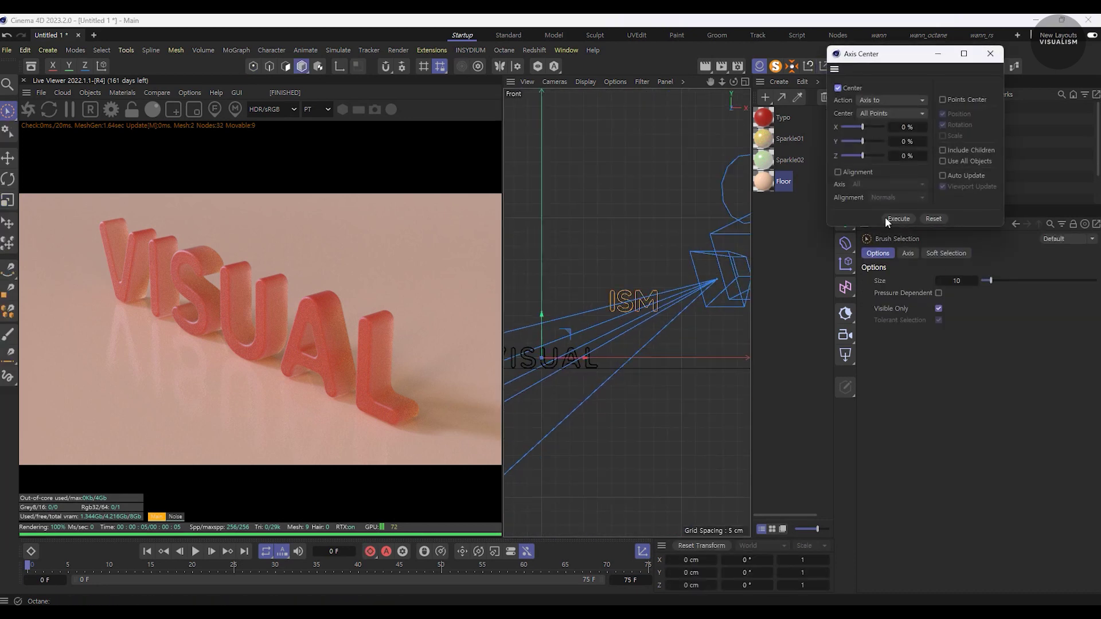
key("Escape")
Step: Lower the ISM splines toward the floor and push them behind VISUAL
mouse_move(560, 378)
middle_mouse_down()
mouse_move(652, 361)
mouse_move(635, 304)
middle_mouse_up()
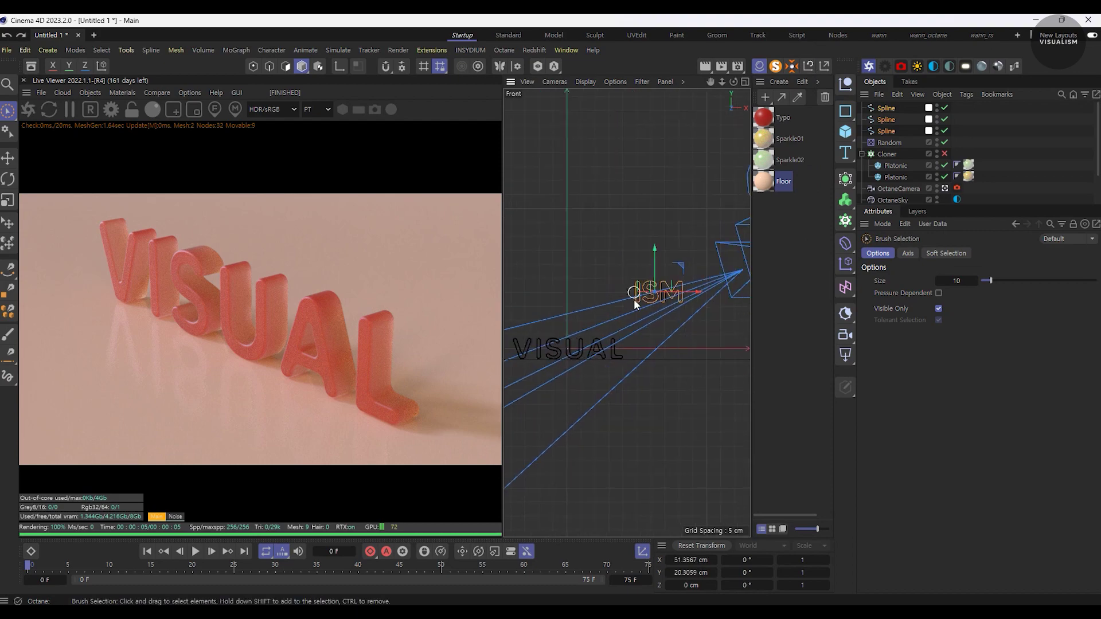
scroll(899, 165, "down", 2)
left_click_drag(874, 187, 896, 199)
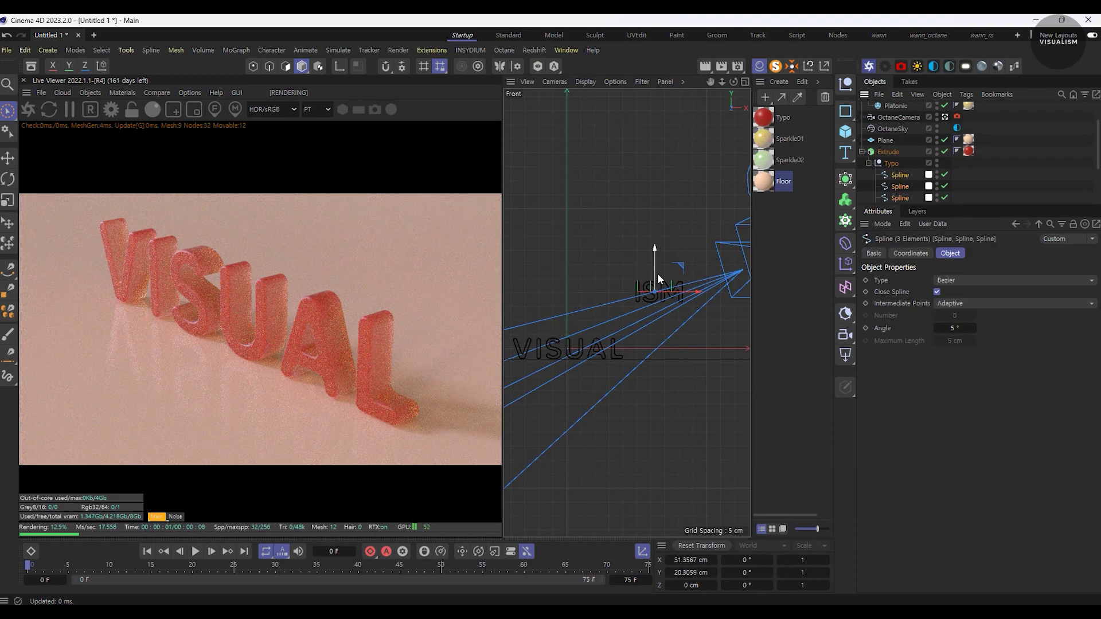
left_click_drag(657, 279, 657, 310)
key("F2")
mouse_move(652, 270)
left_mouse_down()
mouse_move(653, 291)
mouse_move(626, 283)
left_mouse_up()
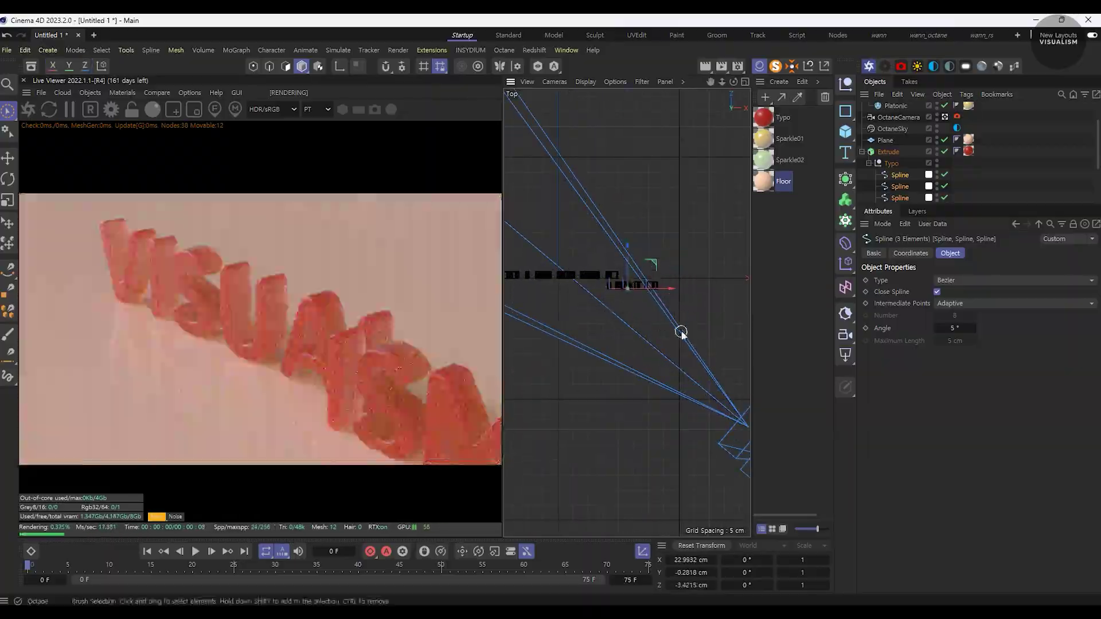
key("t")
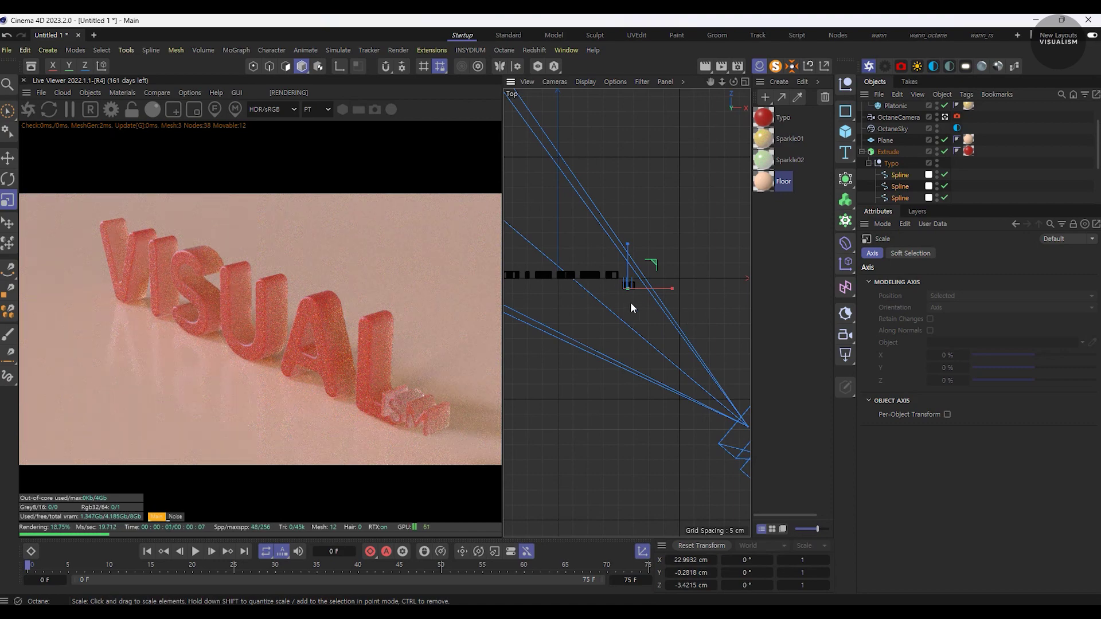
key("ctrl+z")
left_click(891, 187)
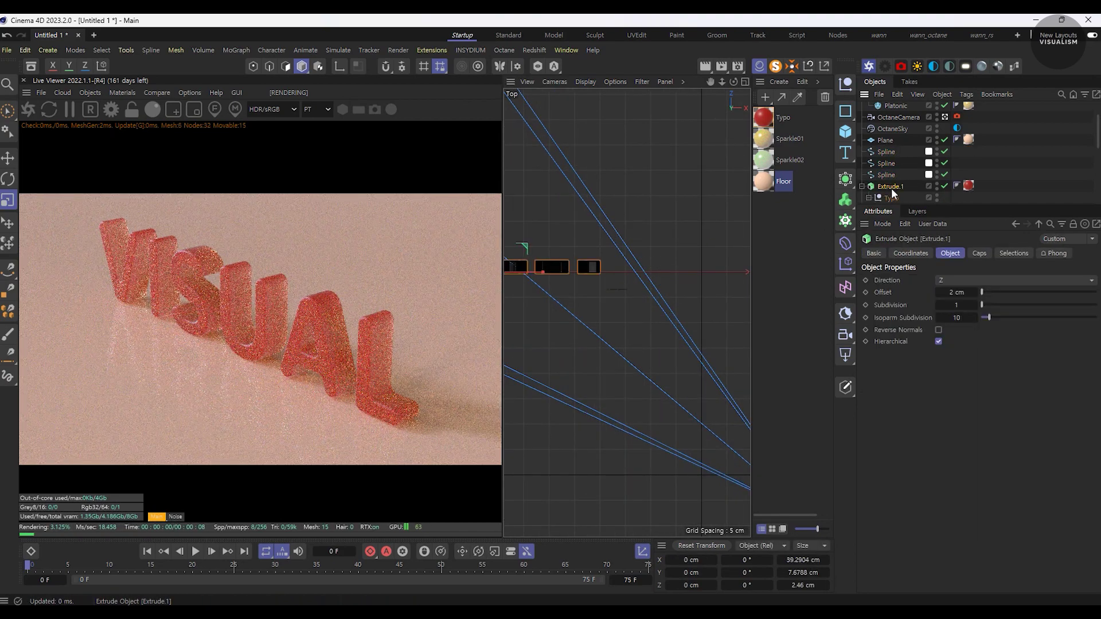
Step: Split the ISM splines into their own 0.5 cm Extrude.1 with a centred axis
scroll(883, 161, "down", 2)
left_click(900, 198)
left_click(905, 144, "shift")
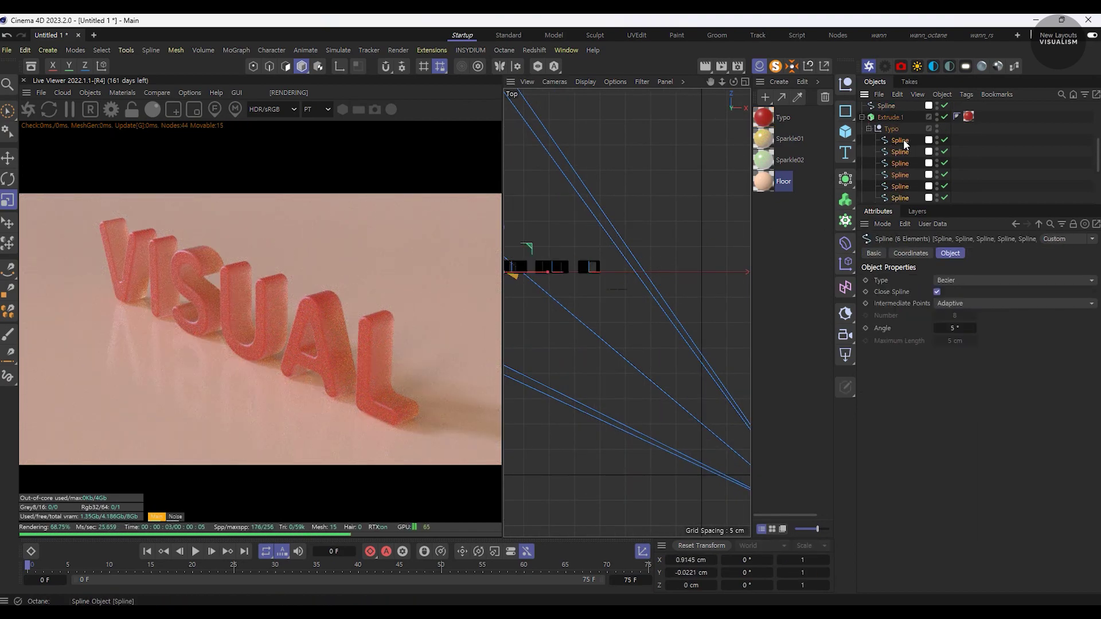
key("ctrl+z")
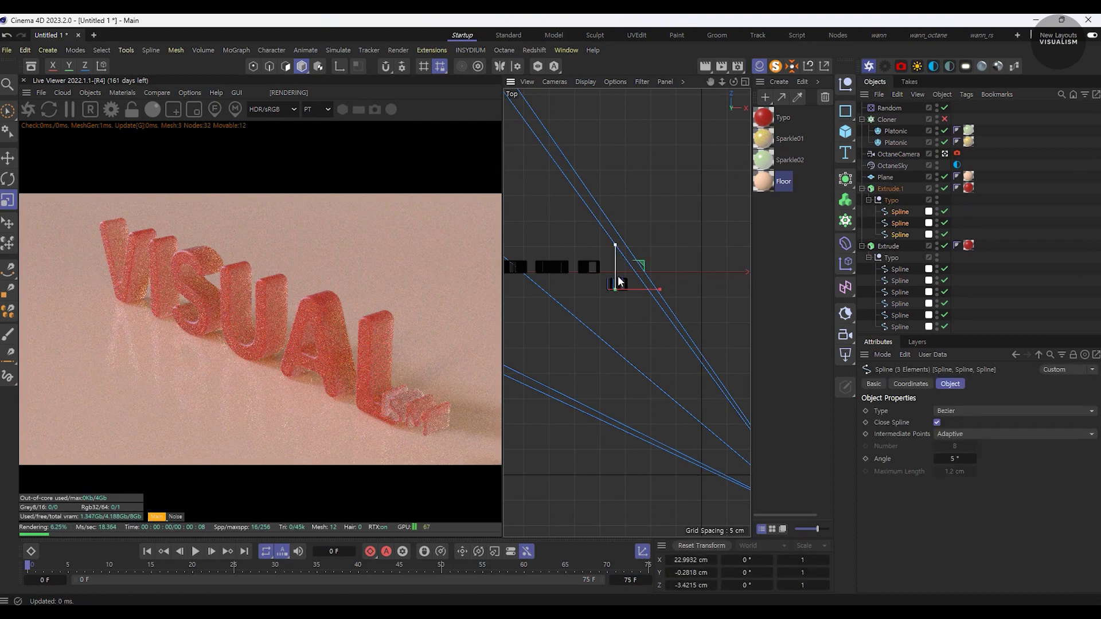
key("ctrl+z")
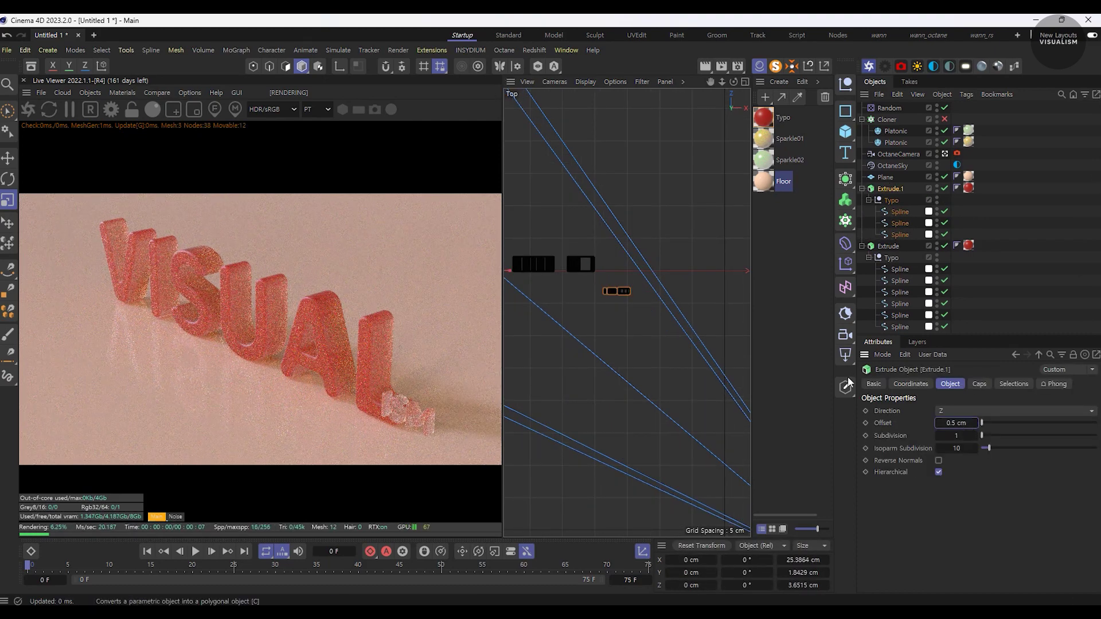
key("ctrl+shift+a")
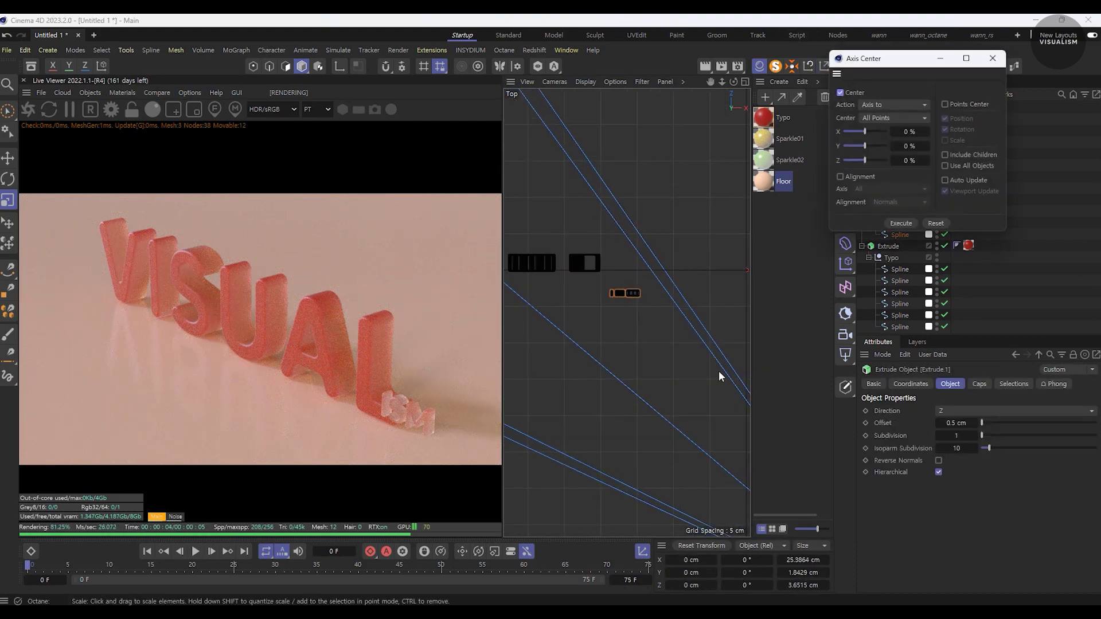
left_click(992, 58)
key("9")
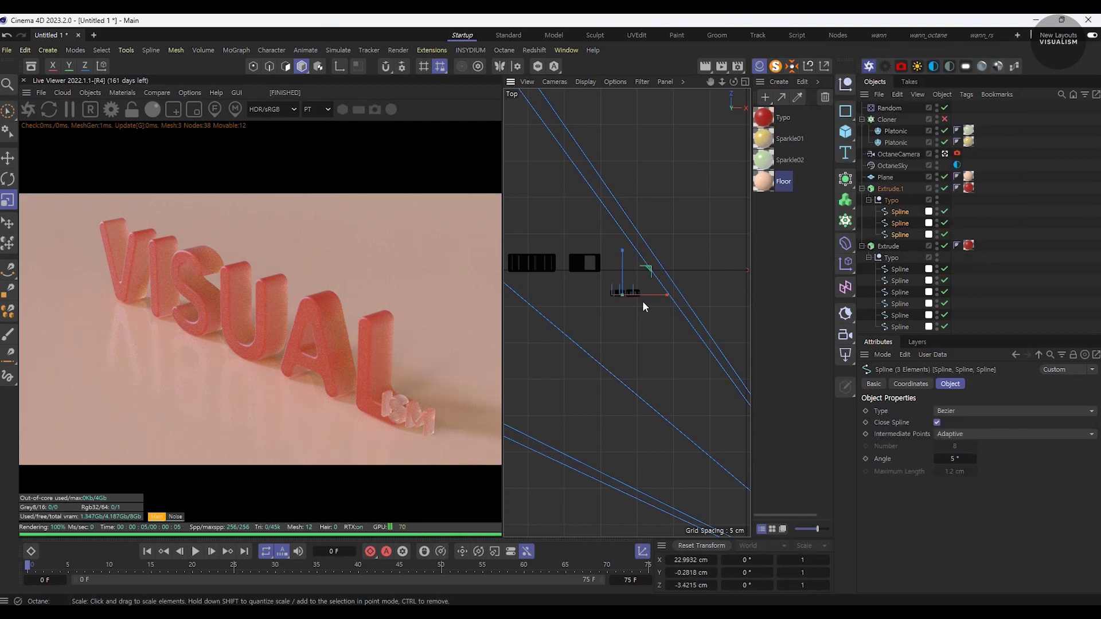
Step: Lower the ISM letters onto the floor and slide them left beside the L
key("F3")
left_click_drag(639, 326, 635, 351)
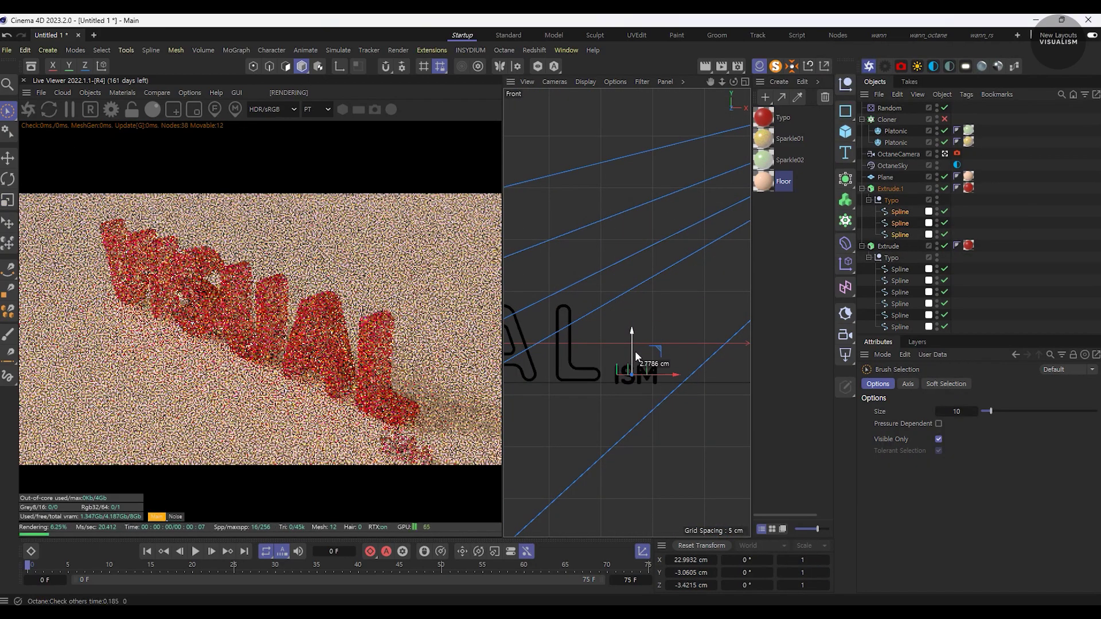
key("F2")
scroll(670, 307, "up", 5)
mouse_move(670, 306)
left_mouse_down()
mouse_move(585, 304)
mouse_move(638, 276)
left_mouse_up()
key("F3")
scroll(622, 295, "up", 5)
scroll(622, 310, "up", 3)
scroll(621, 328, "down", 5)
key("F2")
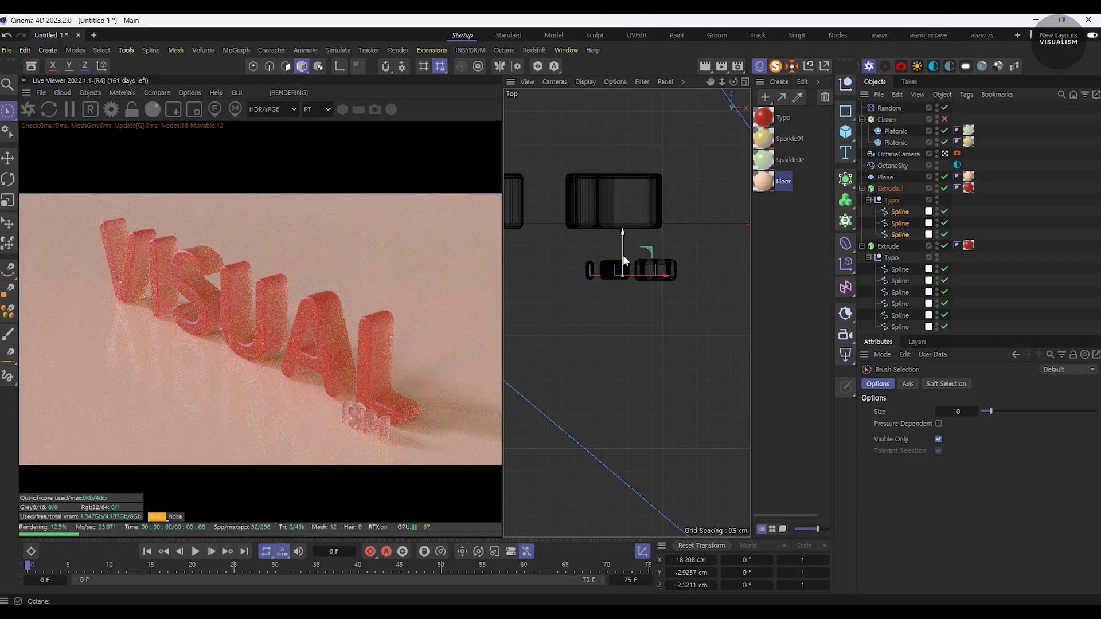
left_click(1027, 238)
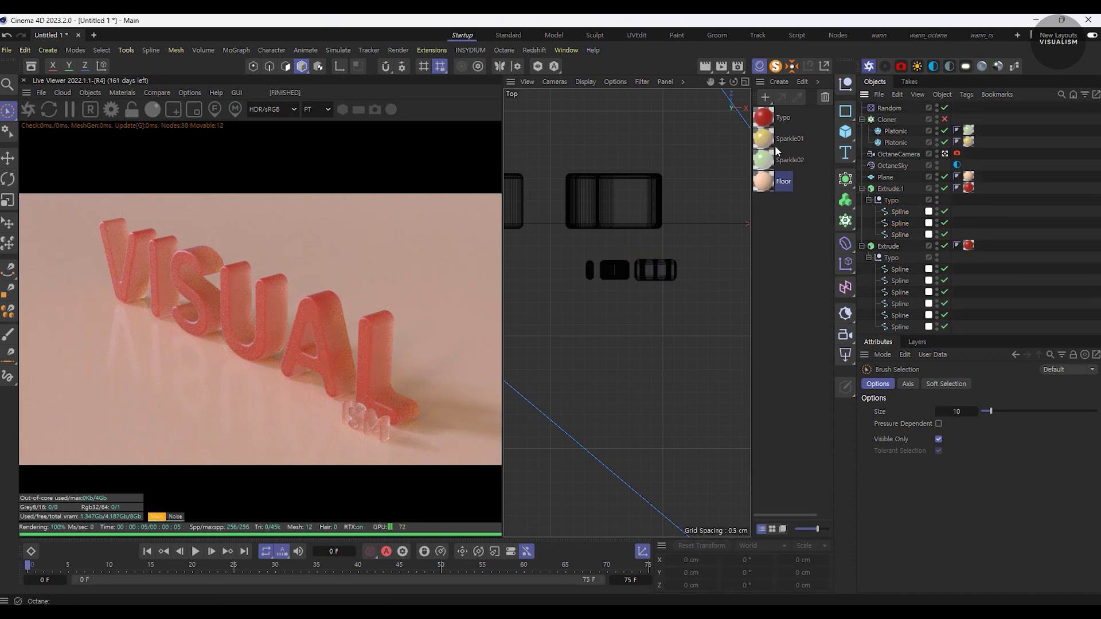
left_click(808, 246)
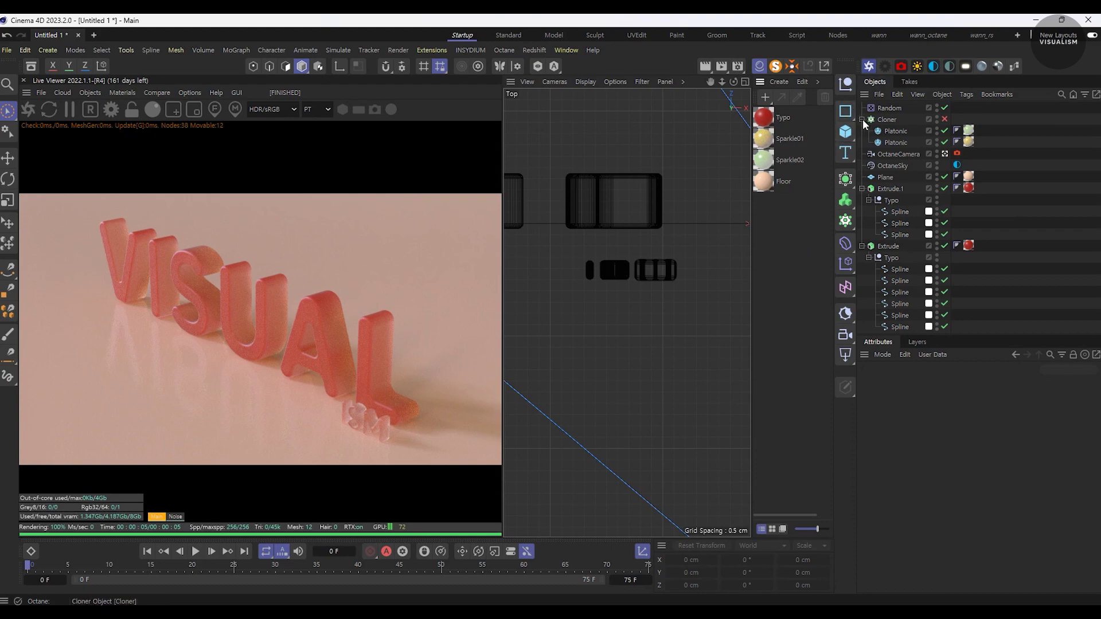
Step: Add a Sphere to the scene and scale it down to 1.8 cm
left_click(862, 189)
left_click(862, 200)
left_click_drag(845, 131, 971, 175)
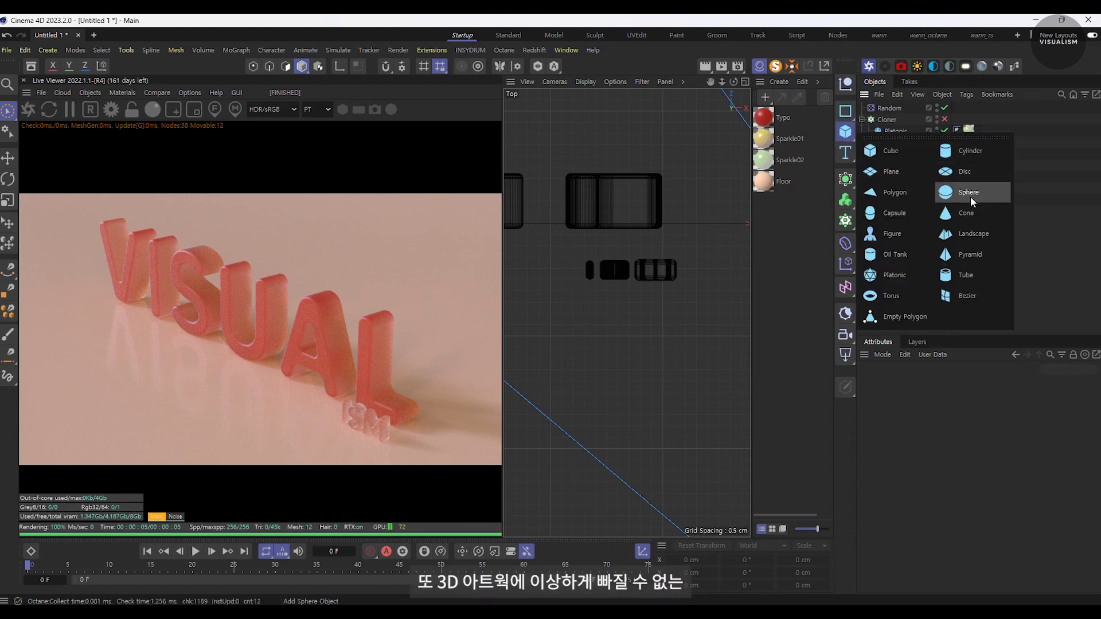
key("t")
left_click_drag(609, 403, 677, 429)
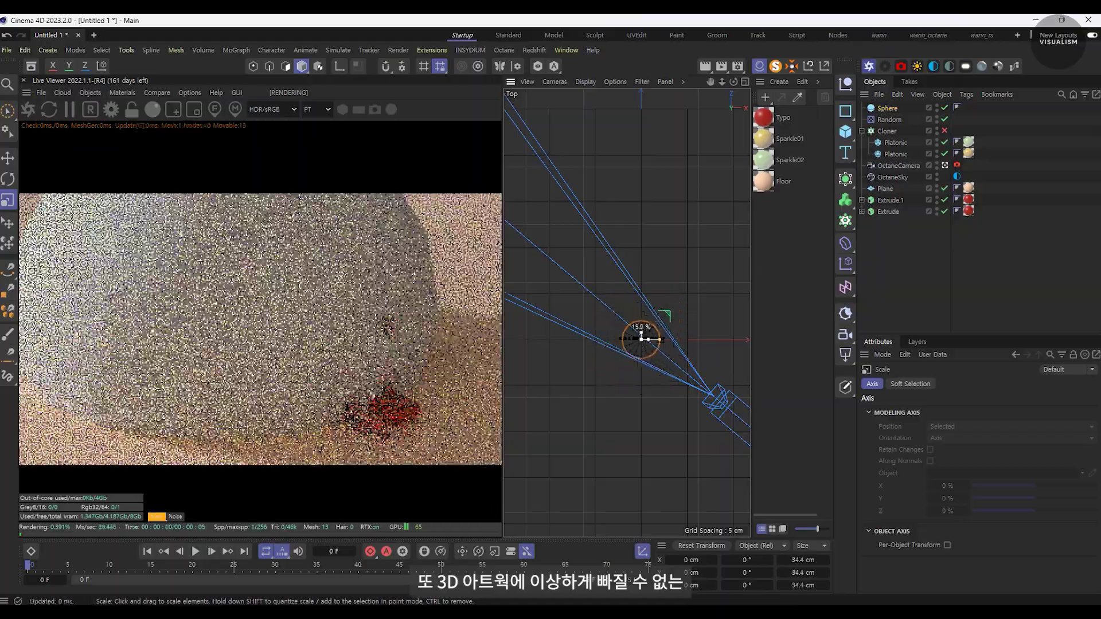
Step: Lower the sphere onto the floor and move it next to the ISM letters
key("F4")
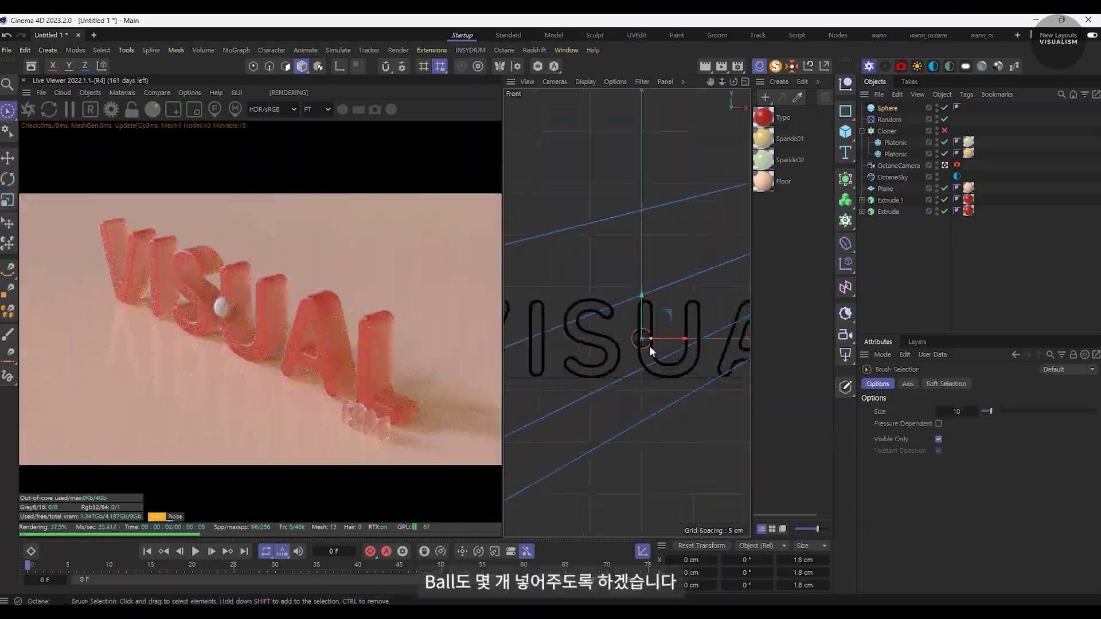
scroll(666, 333, "up", 5)
left_click_drag(670, 304, 670, 394)
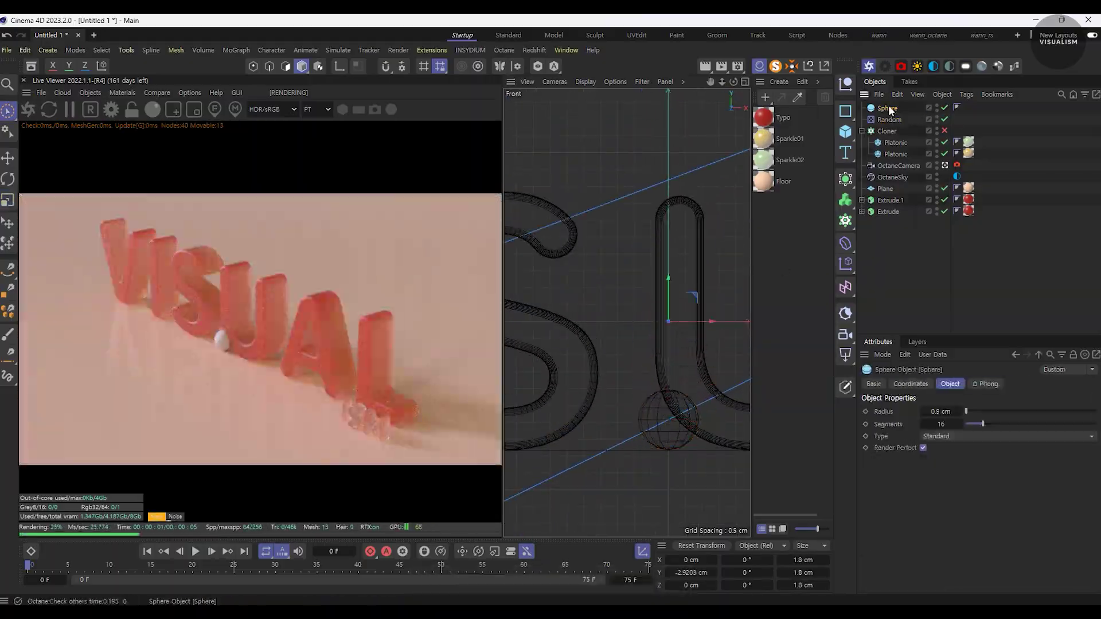
scroll(693, 310, "up", 5)
scroll(692, 310, "down", 2)
key("F2")
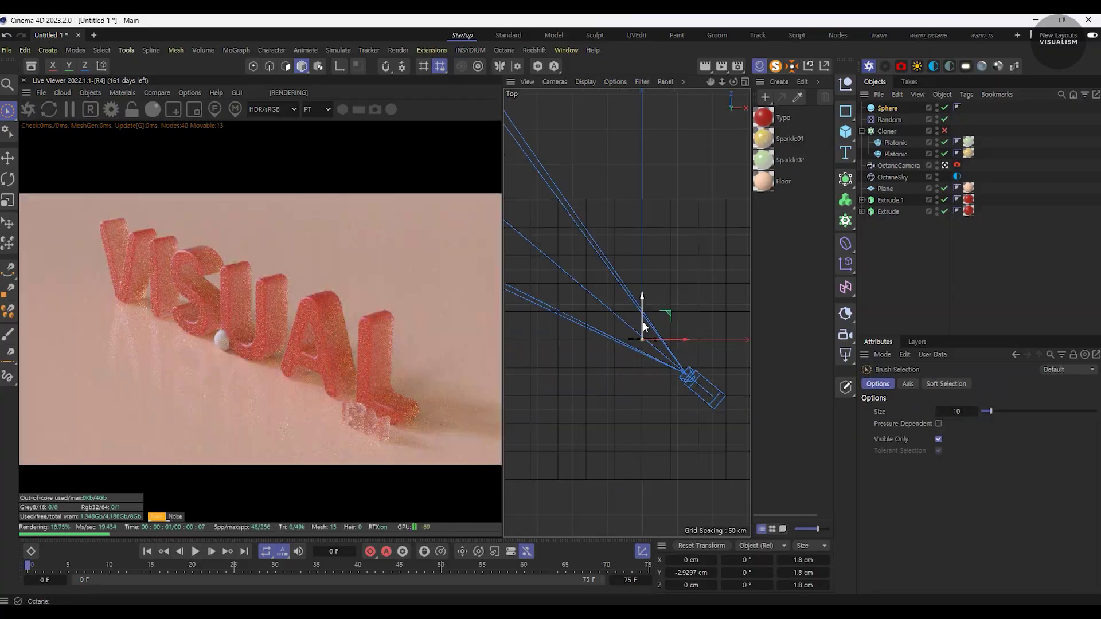
mouse_move(654, 341)
left_mouse_down()
mouse_move(676, 348)
mouse_move(651, 329)
mouse_move(609, 325)
left_mouse_up()
Step: Apply the red Typo material to the sphere and group it under a null
scroll(626, 327, "up", 5)
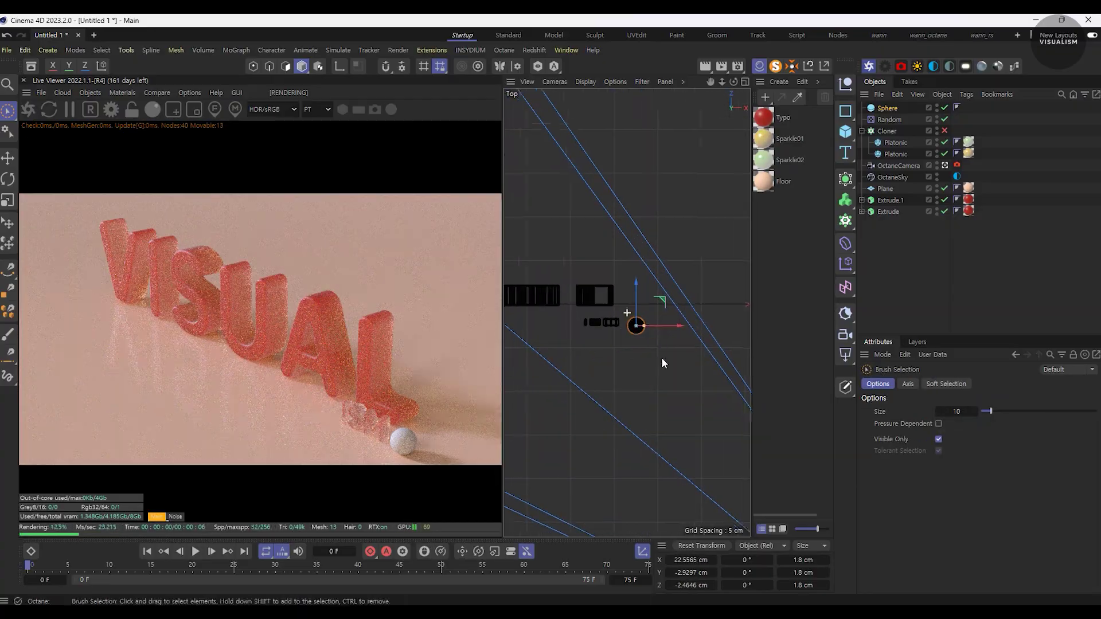
scroll(630, 322, "up", 3)
left_click_drag(763, 117, 669, 324)
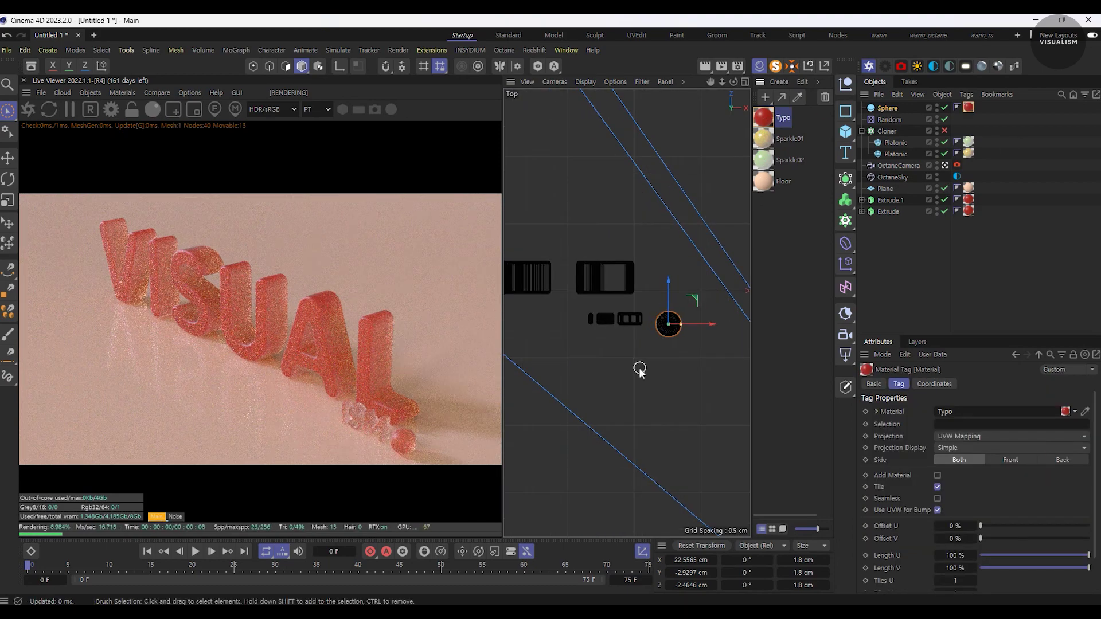
scroll(677, 339, "down", 6)
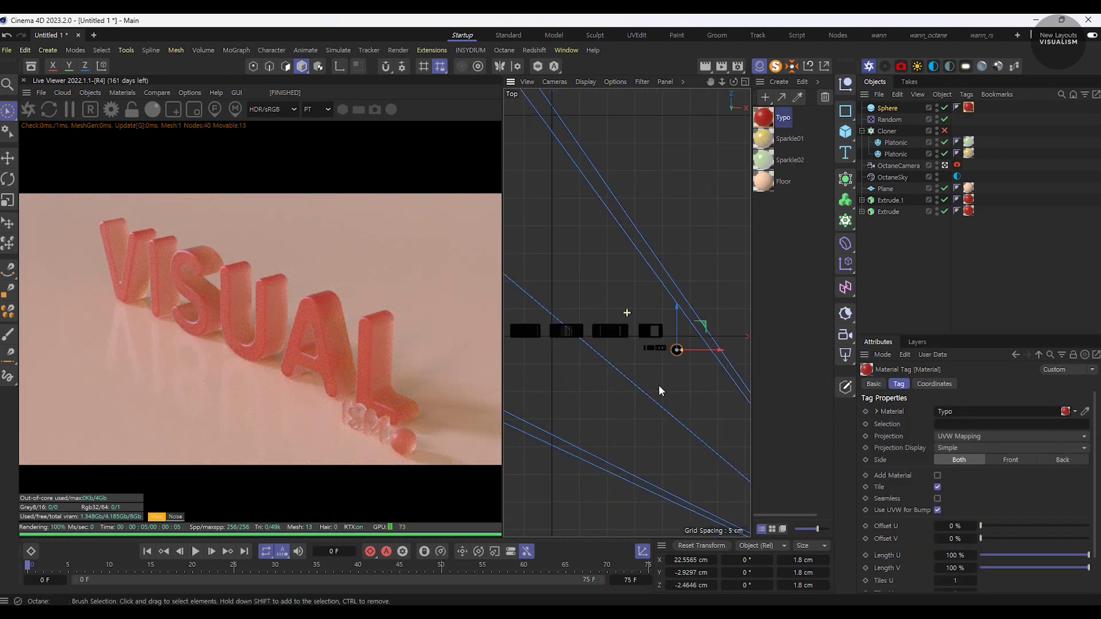
key("alt+g")
left_click(862, 132)
Step: Group the Cloner and both text extrusions into a null named Typo
left_click_drag(888, 171, 893, 170)
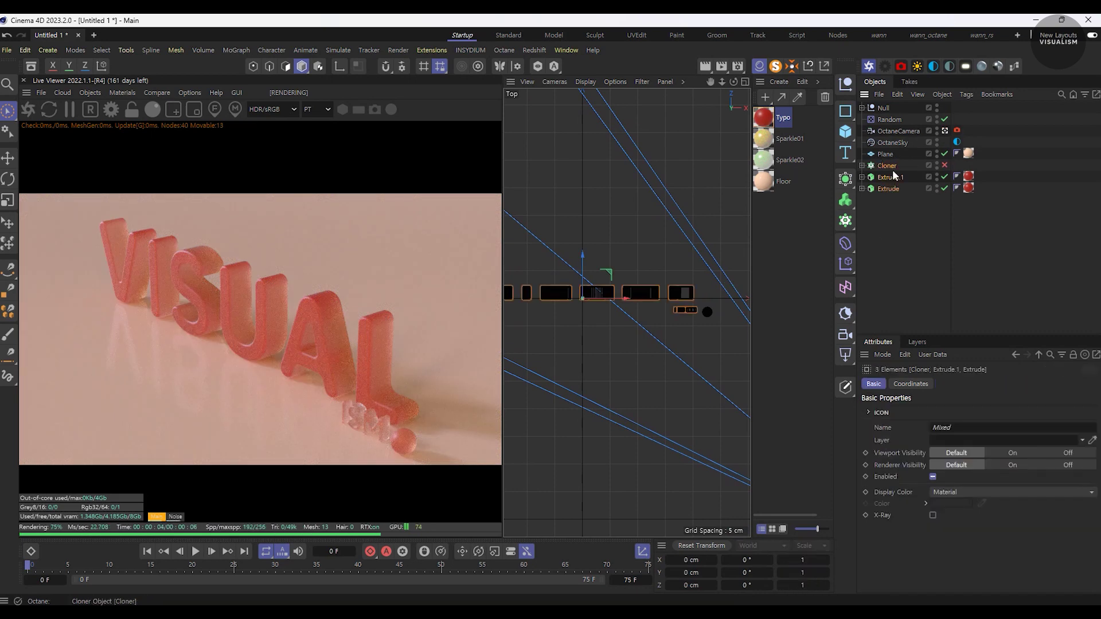
type("Typo")
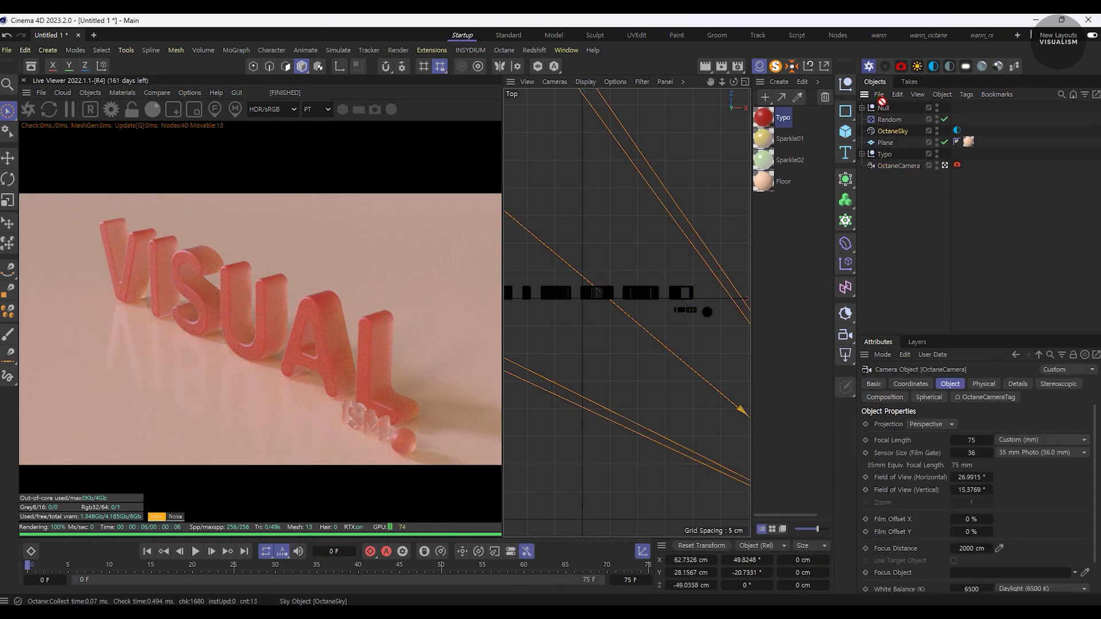
left_click_drag(882, 102, 883, 105)
Step: Move the sphere group below the floor plane and rename it Ball
left_click(885, 120)
left_click_drag(889, 146, 890, 166)
double_click(883, 142)
type("Ball")
key("Return")
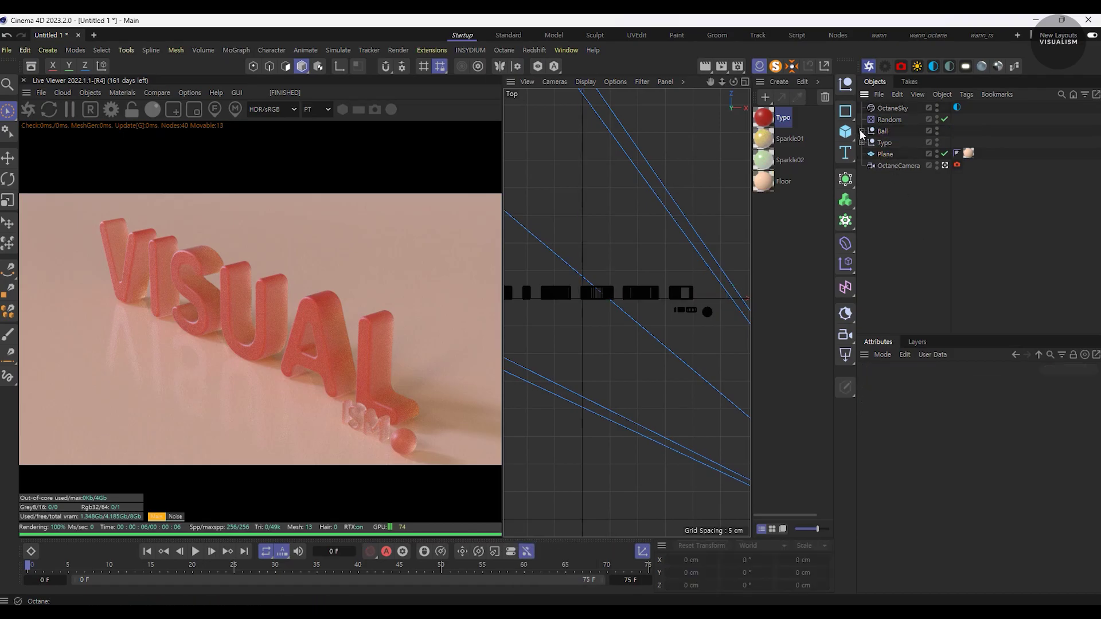
Step: Enlarge the duplicated sphere inside the Ball group
left_click(862, 130)
key("t")
mouse_move(664, 315)
left_mouse_down()
mouse_move(614, 328)
mouse_move(619, 267)
mouse_move(767, 323)
left_mouse_up()
scroll(734, 308, "up", 5)
key("space")
scroll(648, 319, "down", 5)
scroll(648, 319, "down", 3)
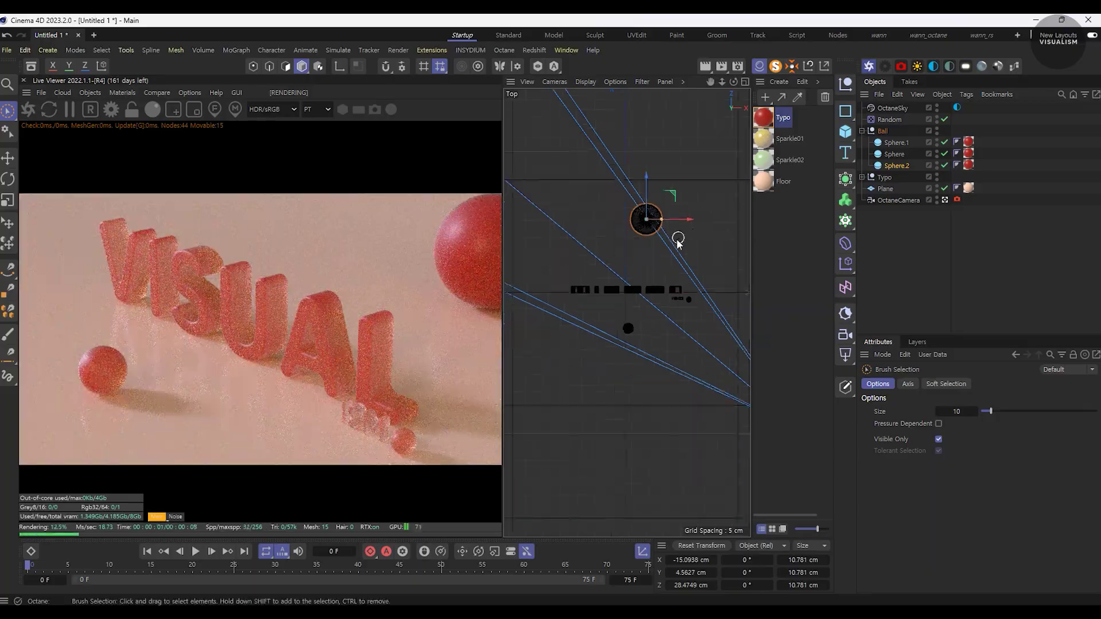
Step: Position the enlarged sphere to the left of the letters
key("t")
key("F4")
key("9")
key("F2")
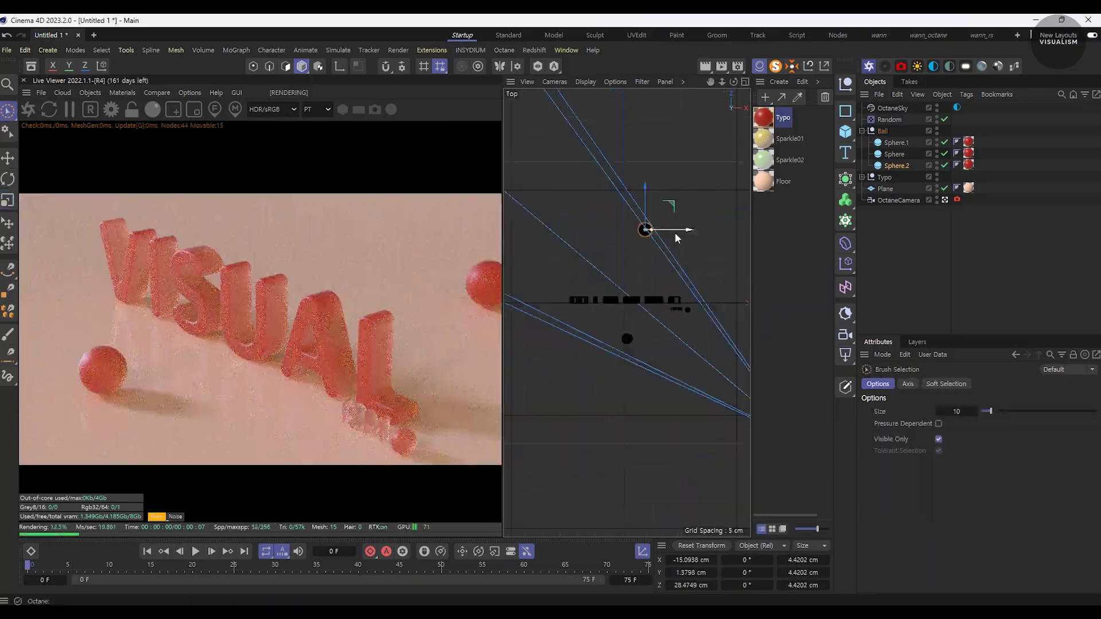
mouse_move(652, 229)
left_mouse_down()
mouse_move(570, 231)
mouse_move(643, 232)
left_mouse_up()
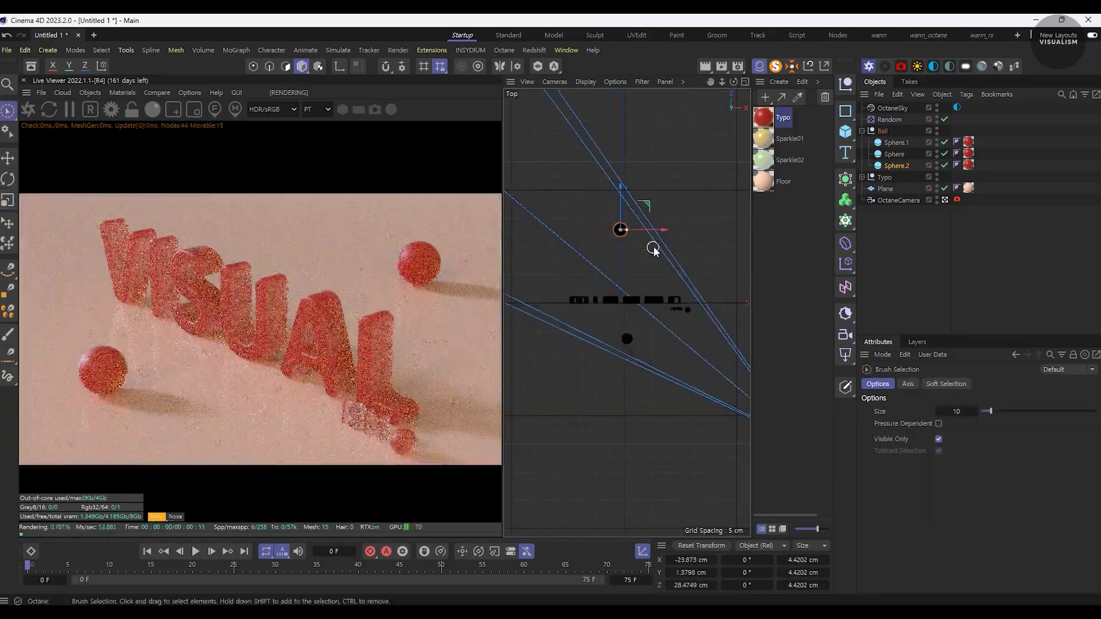
left_click(602, 438)
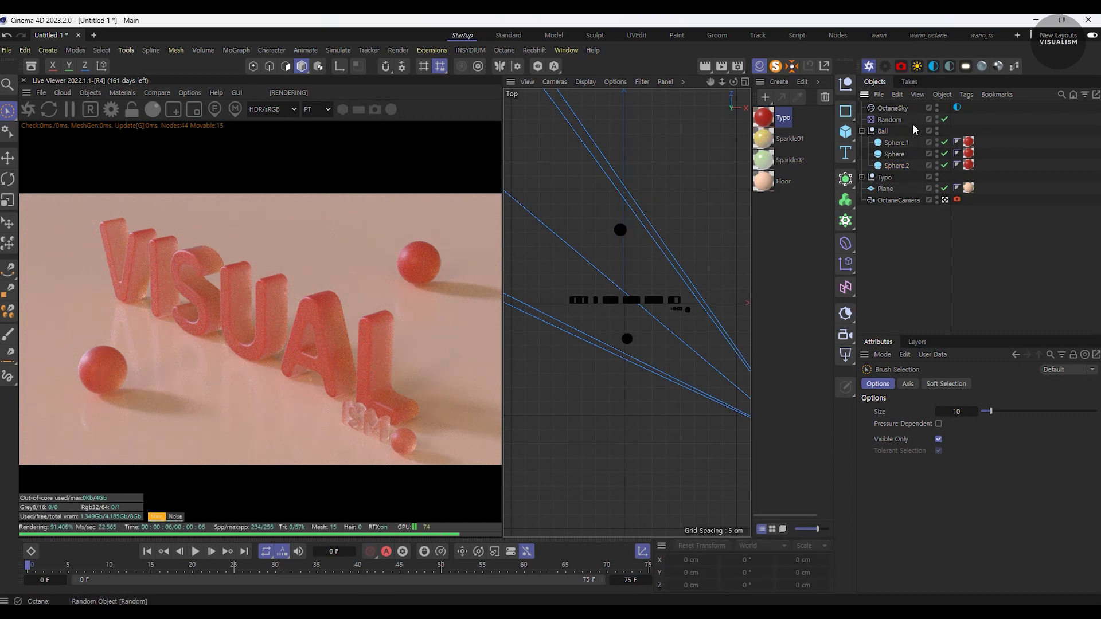
left_click(862, 177)
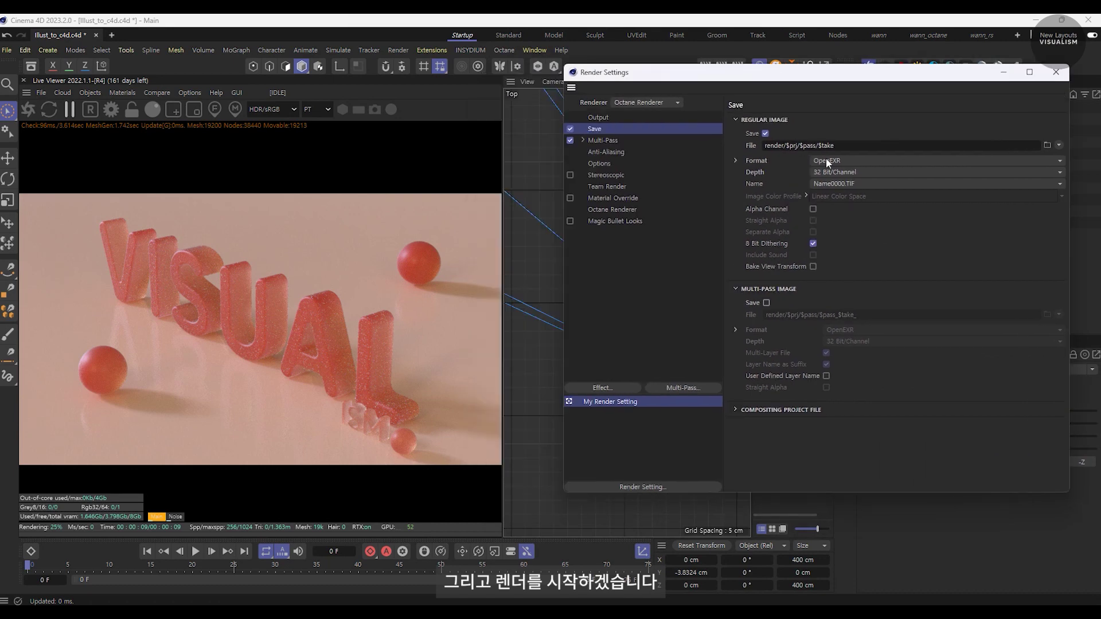
Step: Set the render output format to PNG and render the final image to the Picture Viewer
left_click(827, 157)
left_click(832, 298)
left_click_drag(825, 73, 811, 106)
left_click(718, 65)
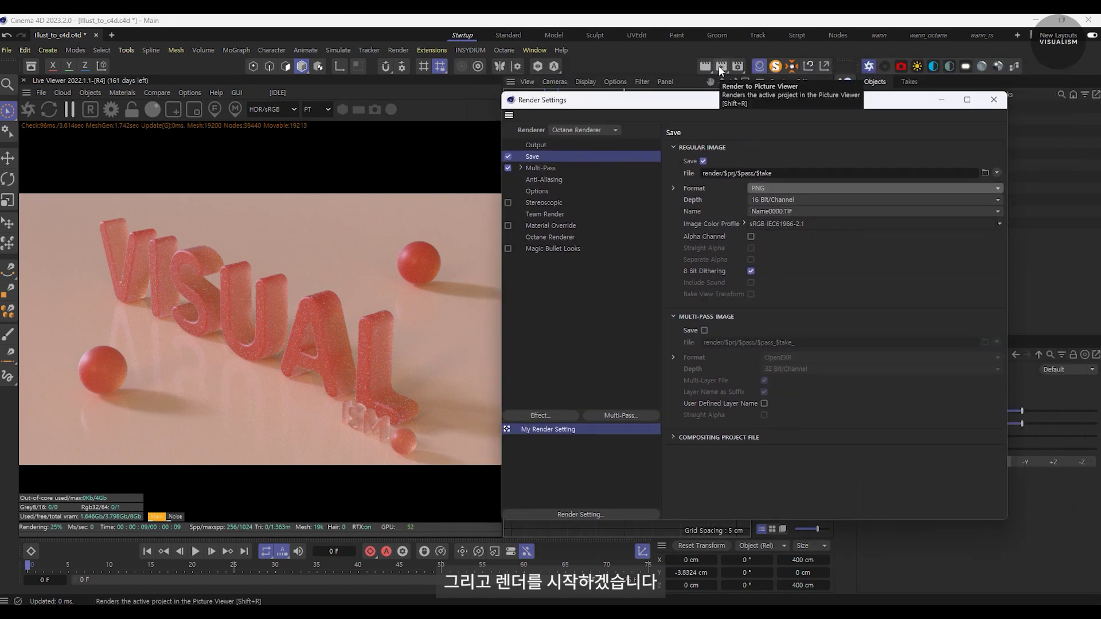